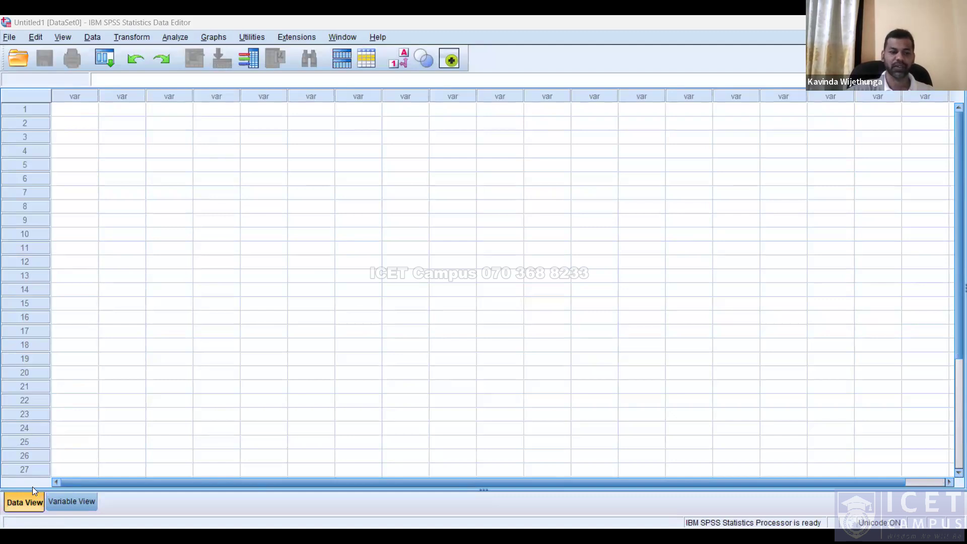
# Switch back and forth between Data View and Variable View of the empty dataset.
pyautogui.click(89, 505)
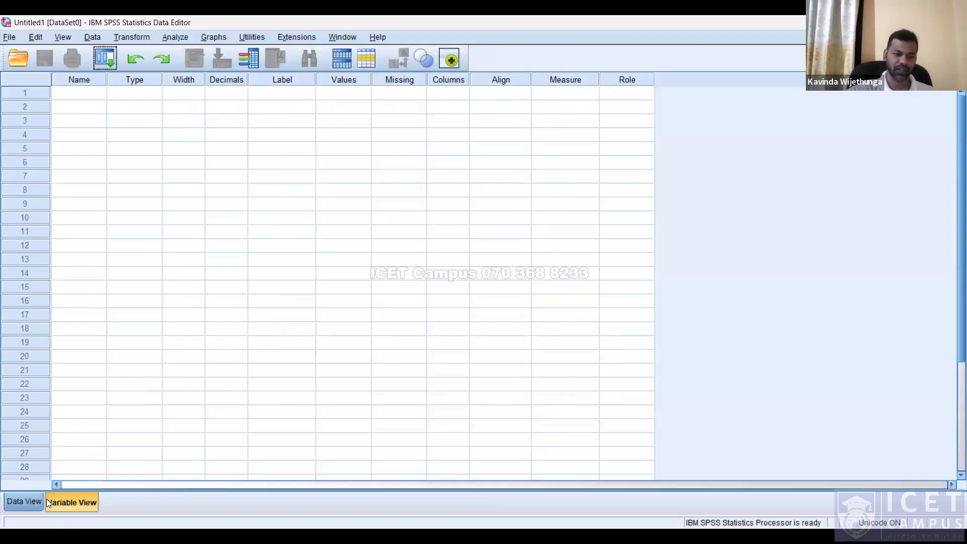
pyautogui.click(43, 501)
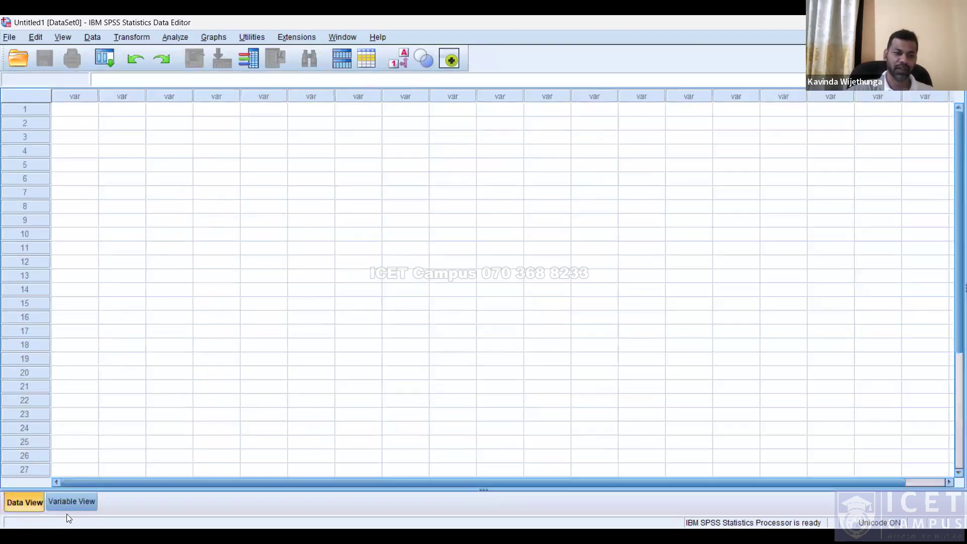
pyautogui.click(71, 502)
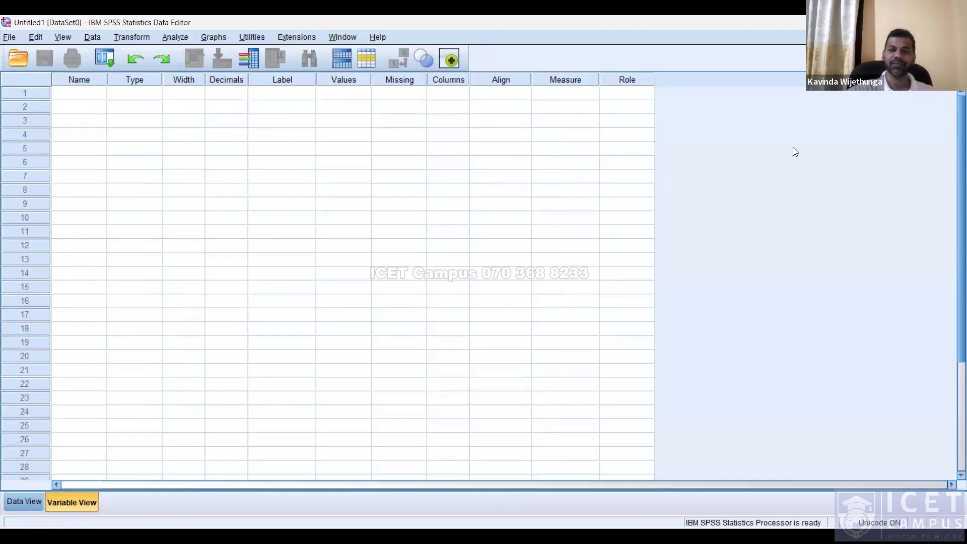
pyautogui.click(40, 500)
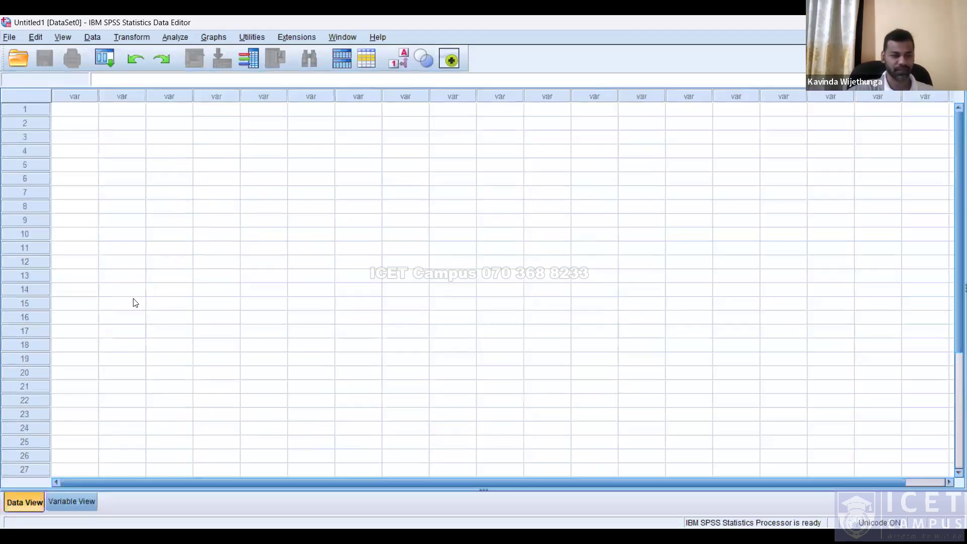
pyautogui.click(69, 502)
pyautogui.click(66, 102)
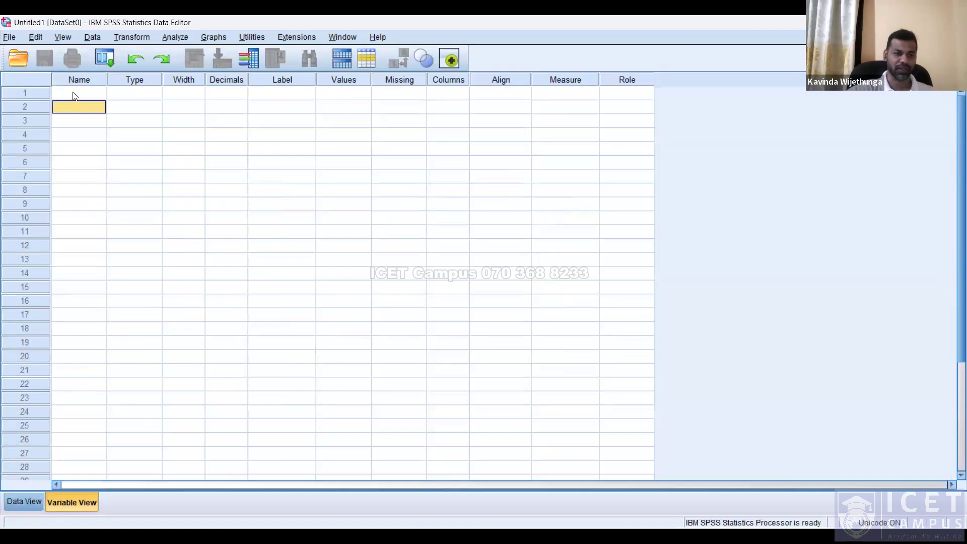
pyautogui.click(72, 95)
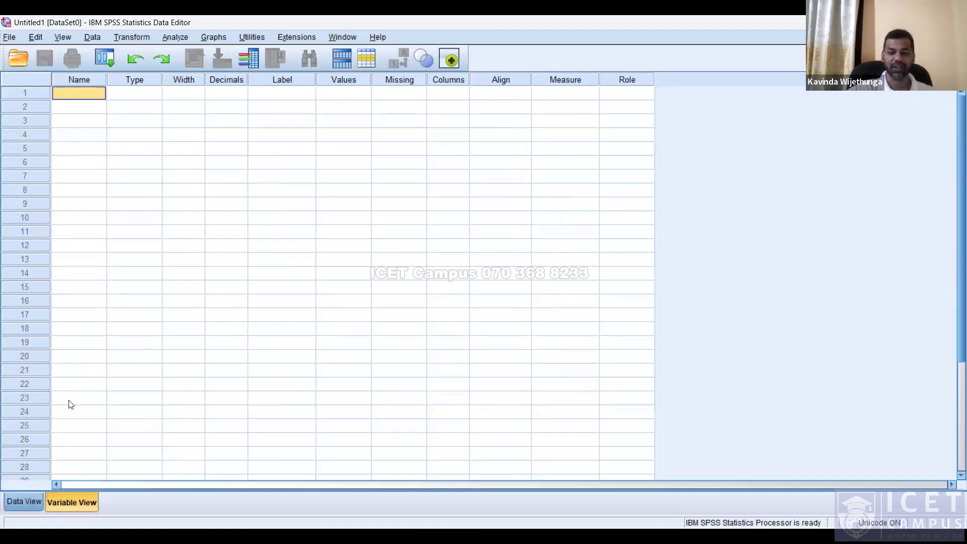
pyautogui.click(42, 500)
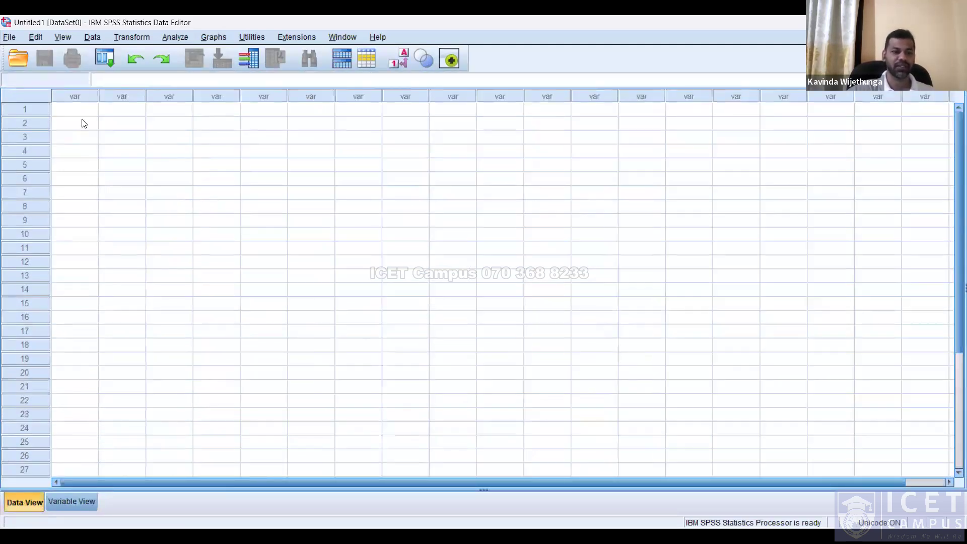
# Enter the values 1, 2, a blank and 22 down the first column of Data View.
pyautogui.write('1')
pyautogui.press('Return')
pyautogui.write('2')
pyautogui.press('Return')
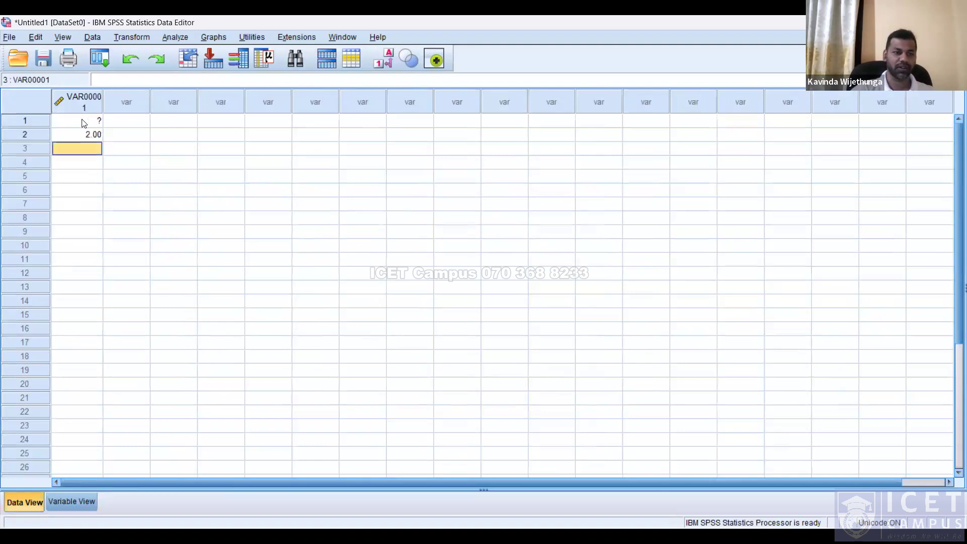
pyautogui.press('Return')
pyautogui.write('22')
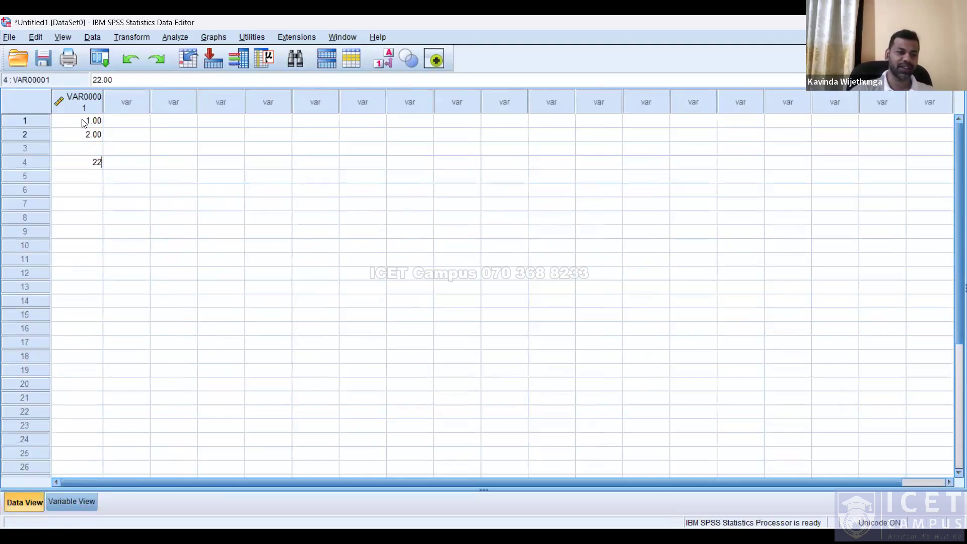
pyautogui.press('Return')
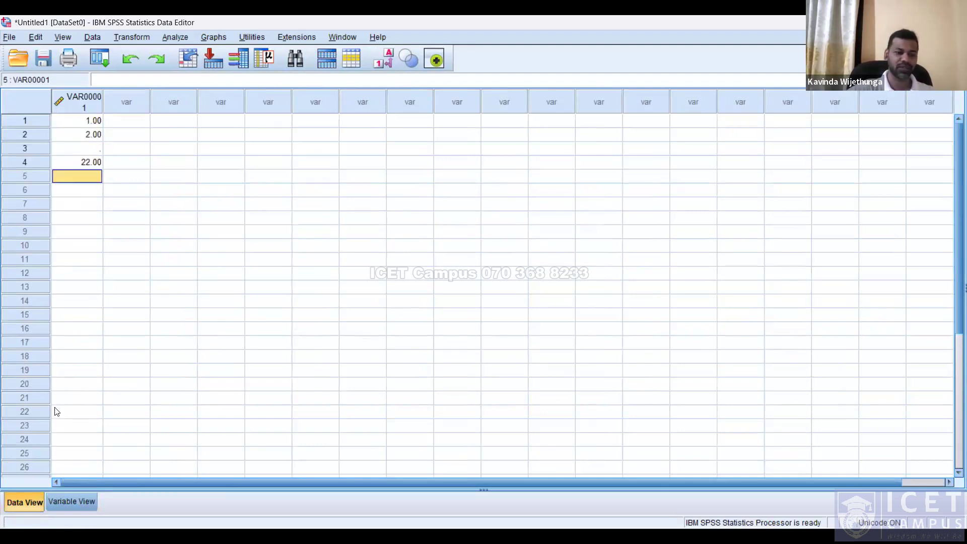
# Clear the newly created numeric variable VAR00001 in Variable View.
pyautogui.click(71, 501)
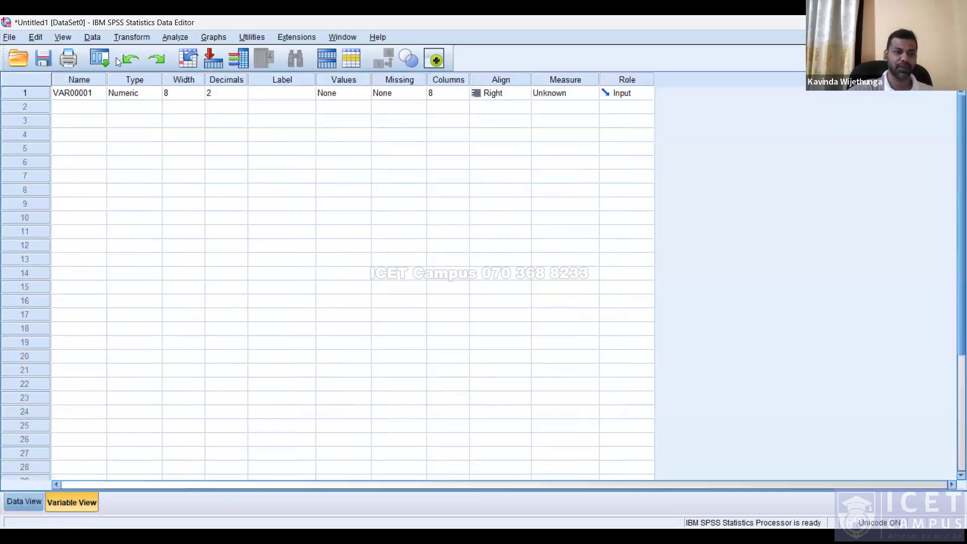
pyautogui.click(79, 96)
pyautogui.rightClick(32, 90)
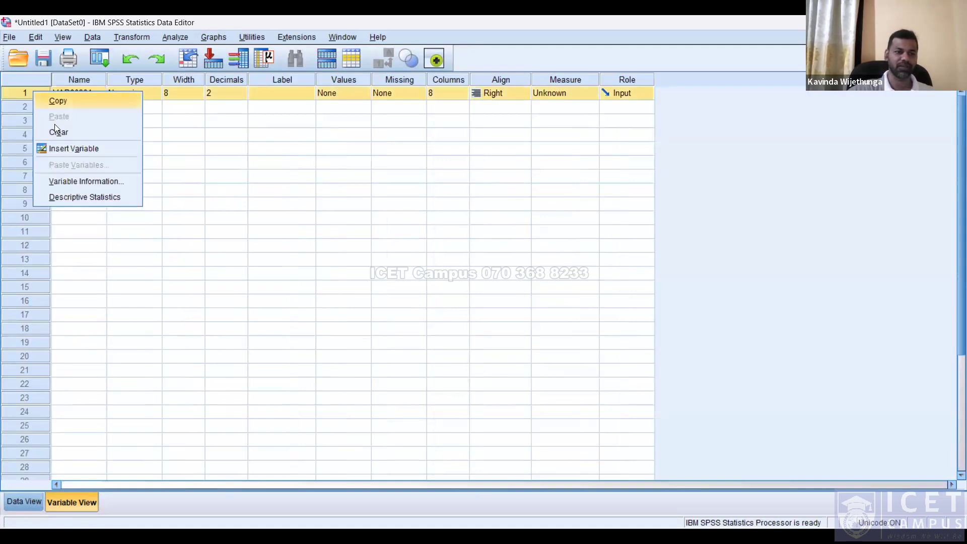
pyautogui.click(64, 132)
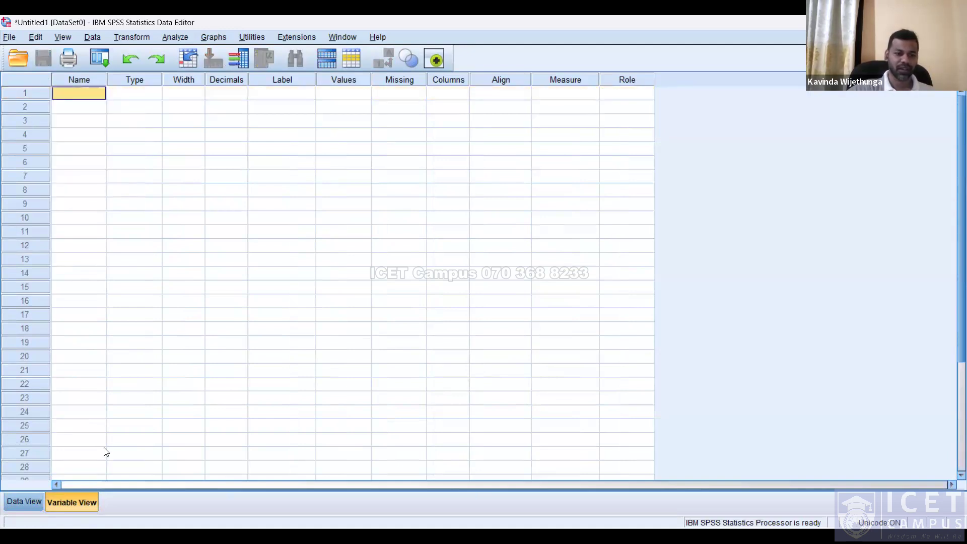
# Enter the text klgfdklg in the first cell of Data View.
pyautogui.click(41, 503)
pyautogui.click(77, 109)
pyautogui.write('klgfdklg')
pyautogui.press('Return')
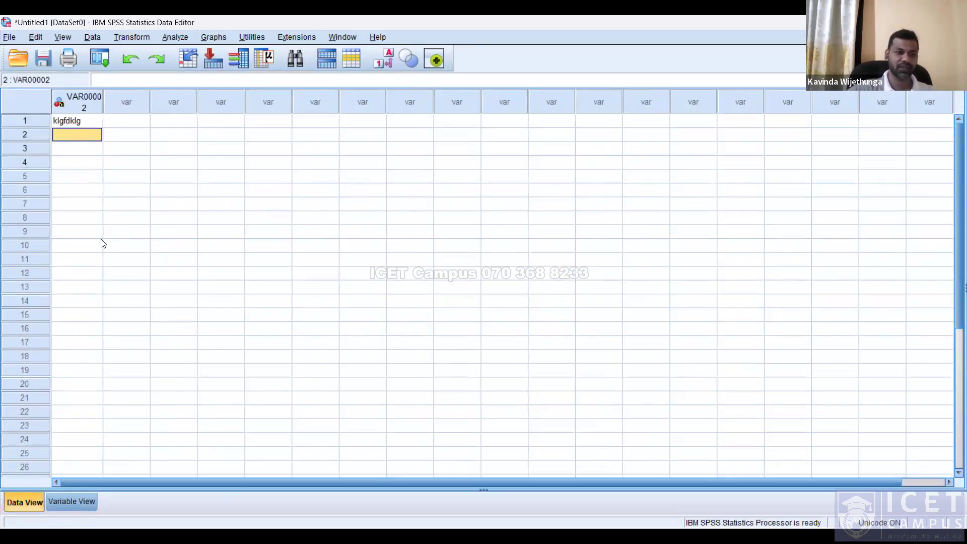
# Clear the newly created string variable VAR00002 in Variable View.
pyautogui.click(74, 504)
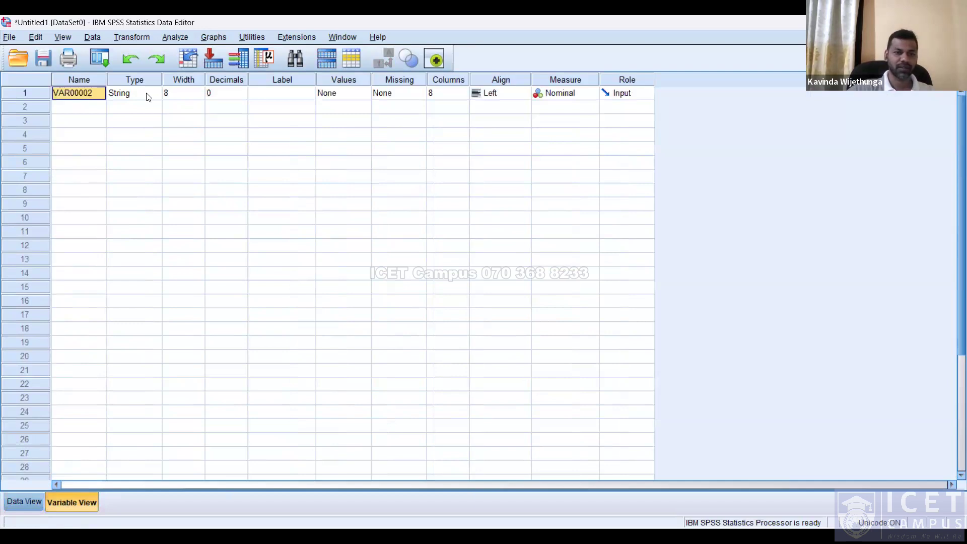
pyautogui.click(44, 91)
pyautogui.rightClick(44, 91)
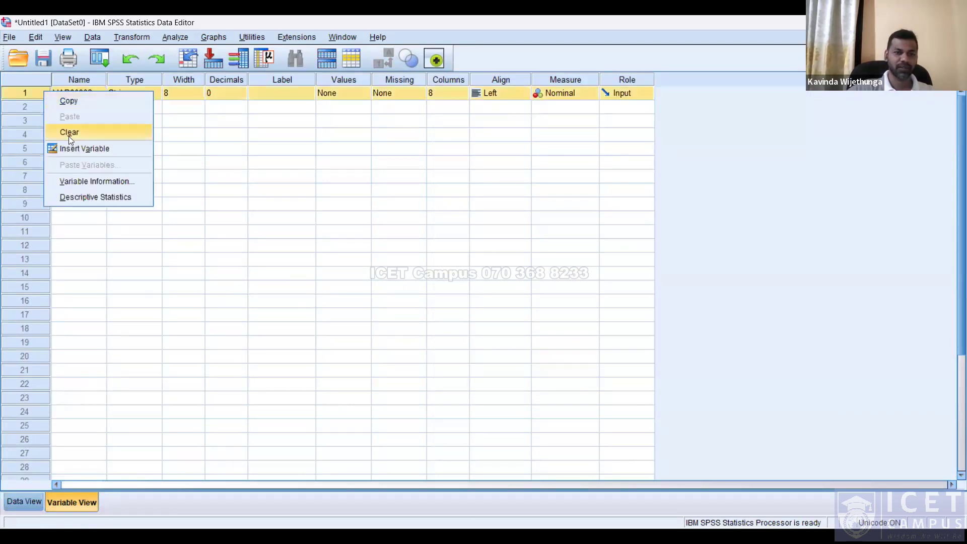
pyautogui.press('Return')
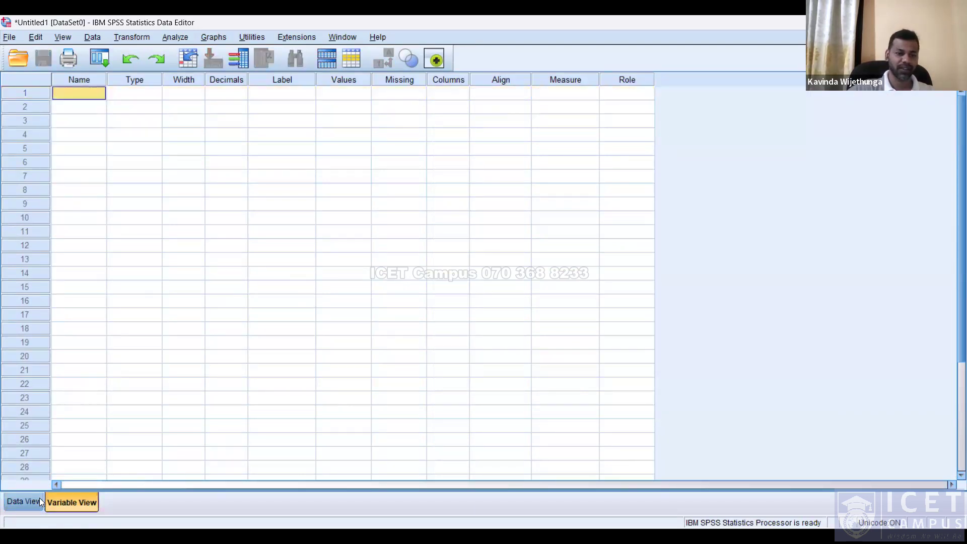
# Toggle between Data View and Variable View of the empty dataset again.
pyautogui.click(24, 502)
pyautogui.click(85, 506)
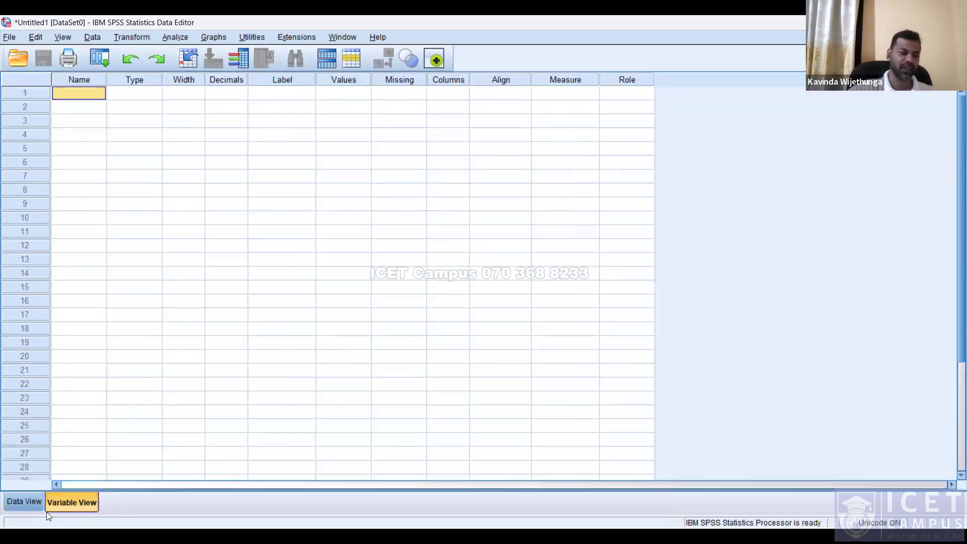
pyautogui.click(24, 501)
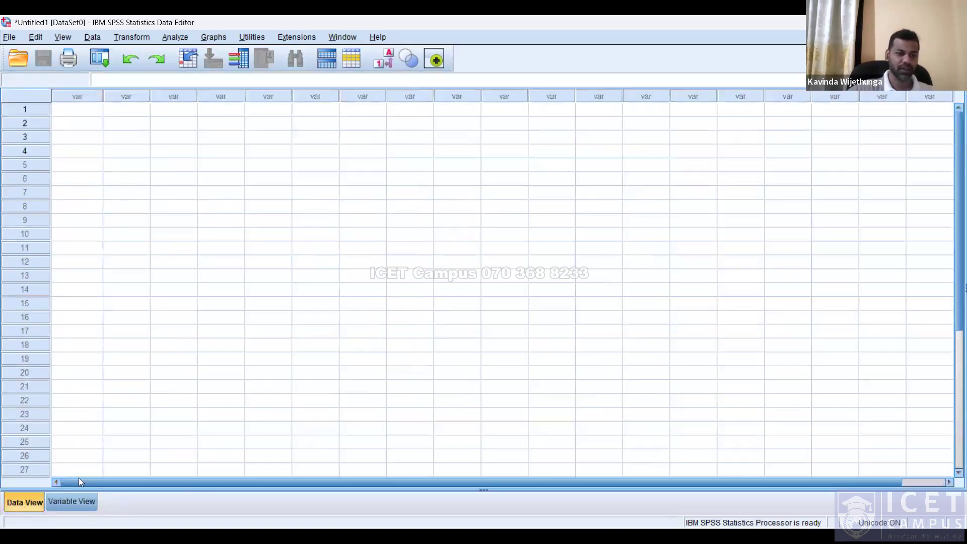
pyautogui.click(69, 501)
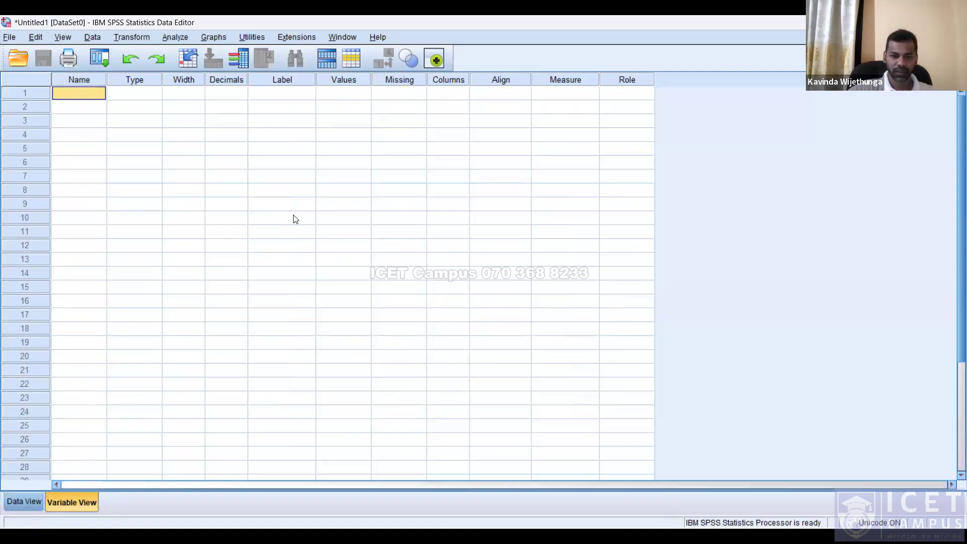
pyautogui.hotkey('alt', 'Tab')
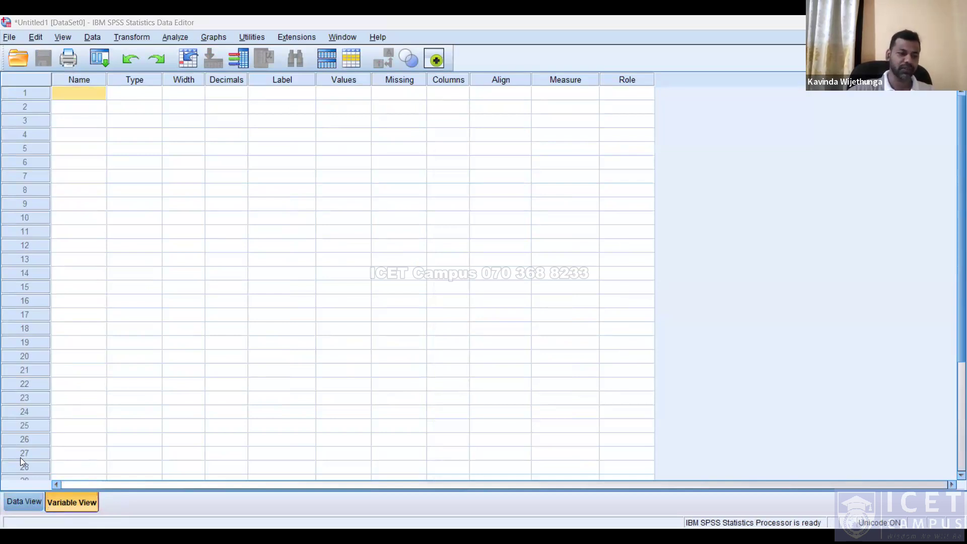
pyautogui.click(58, 501)
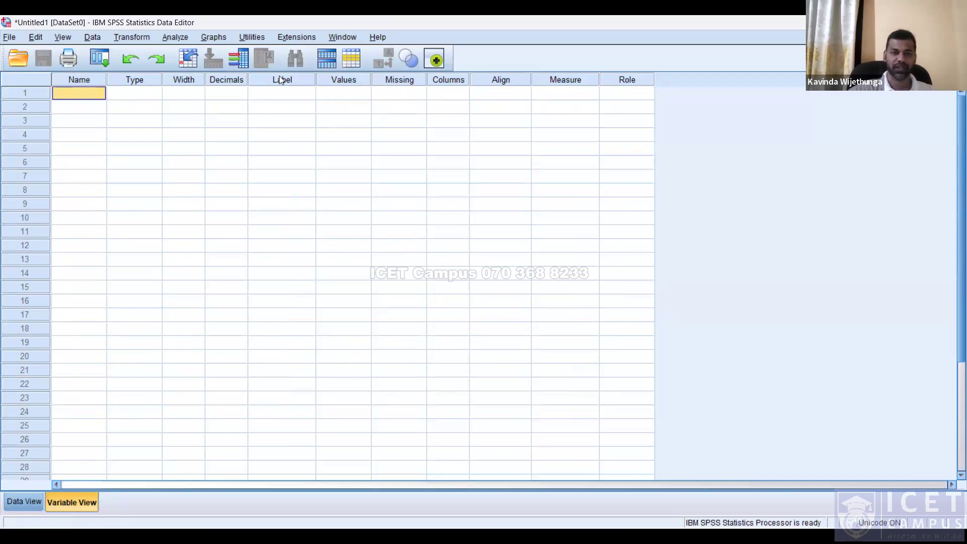
pyautogui.click(76, 536)
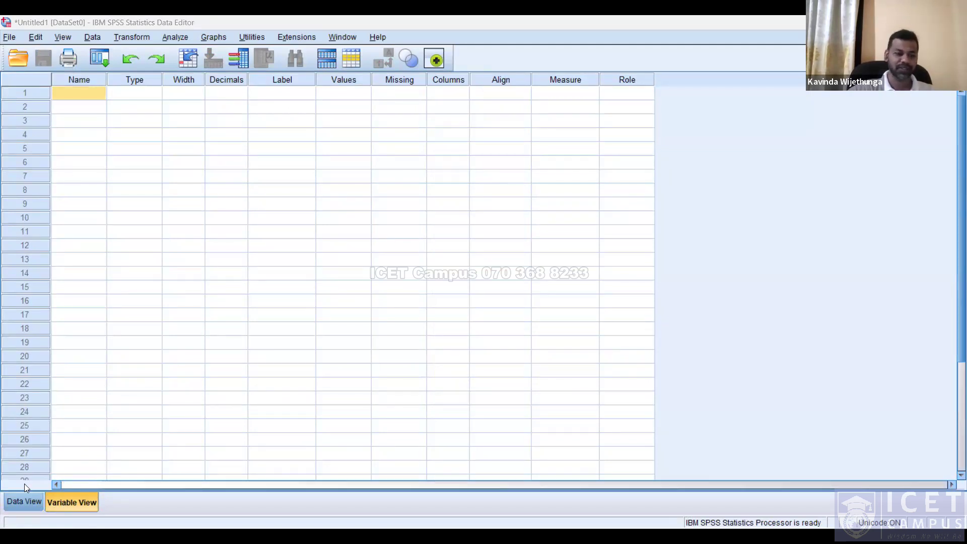
pyautogui.click(40, 499)
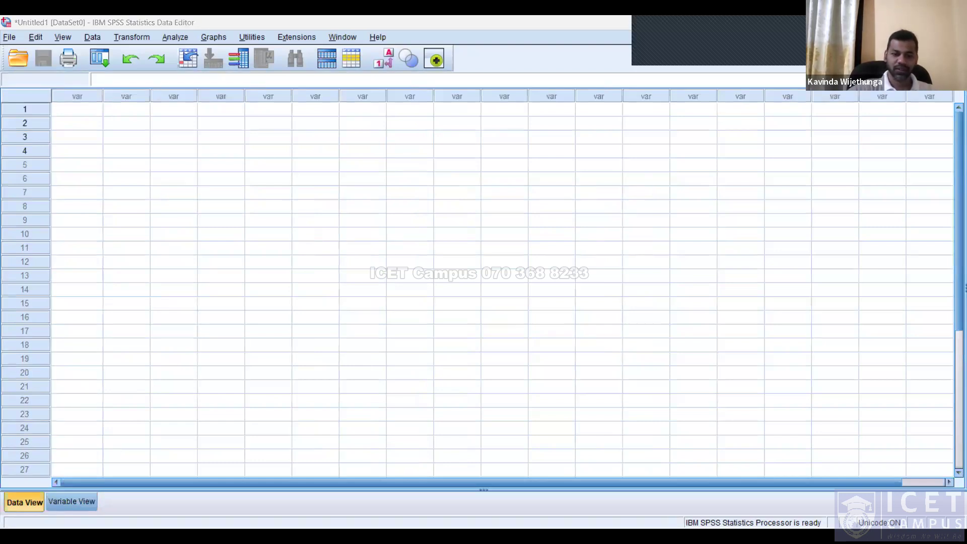
pyautogui.click(554, 452)
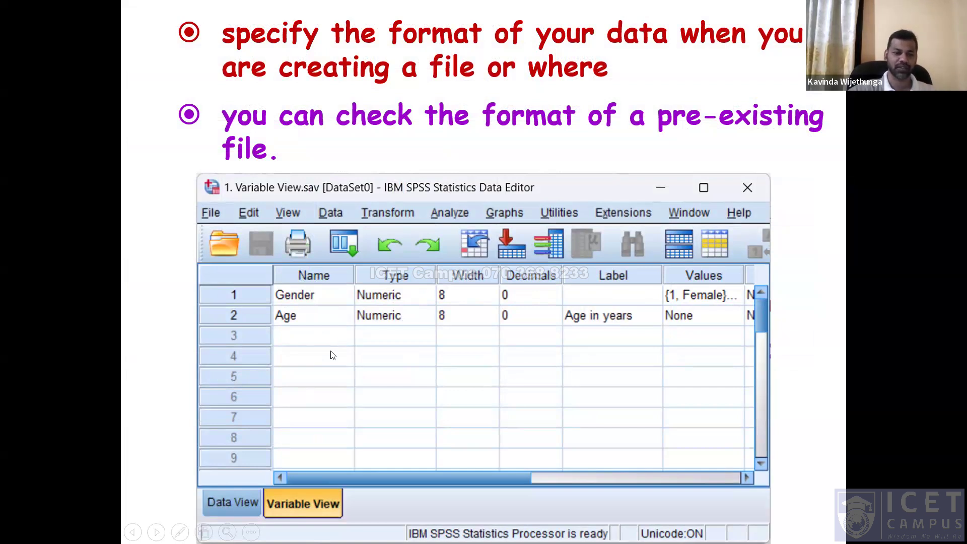
pyautogui.hotkey('alt', 'Tab')
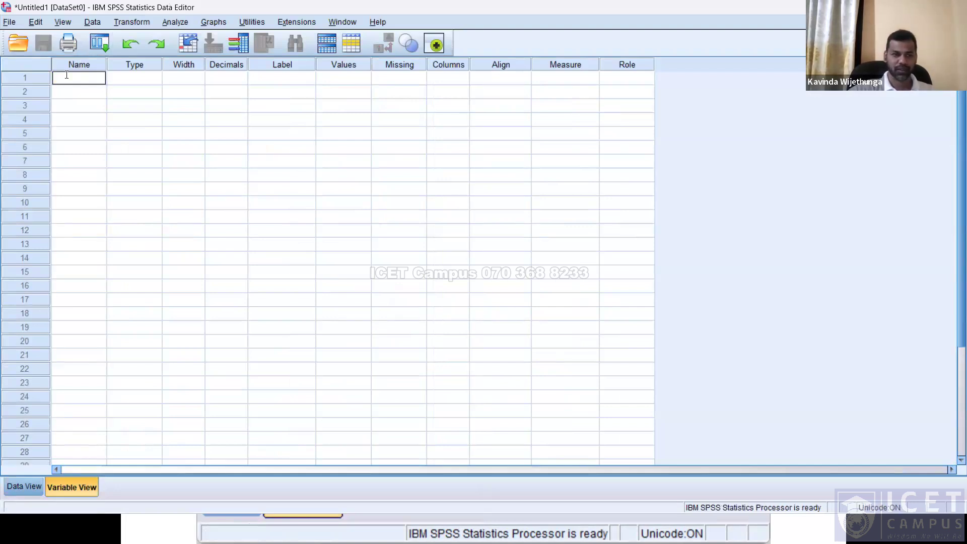
# Examine each variable attribute column in Variable View, from Type through Role.
pyautogui.click(144, 64)
pyautogui.click(190, 62)
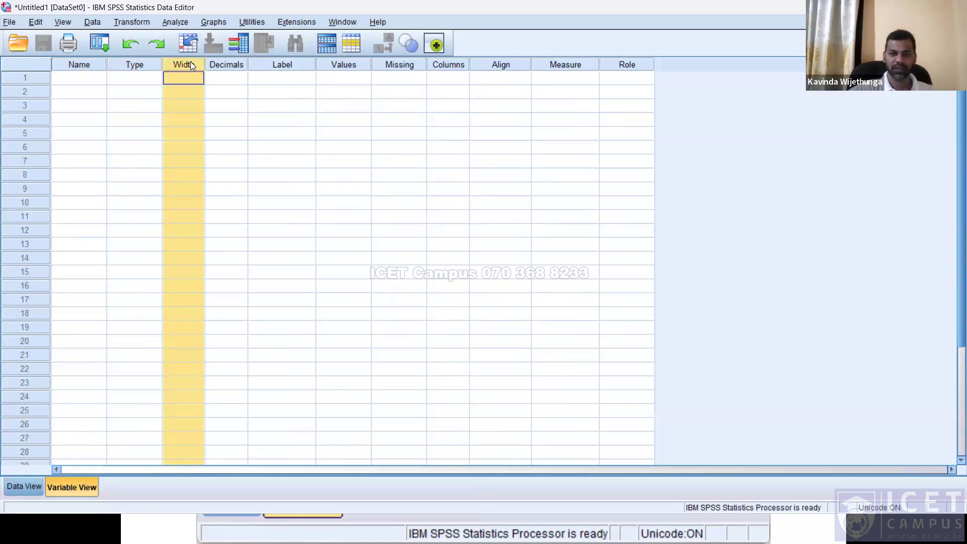
pyautogui.click(226, 64)
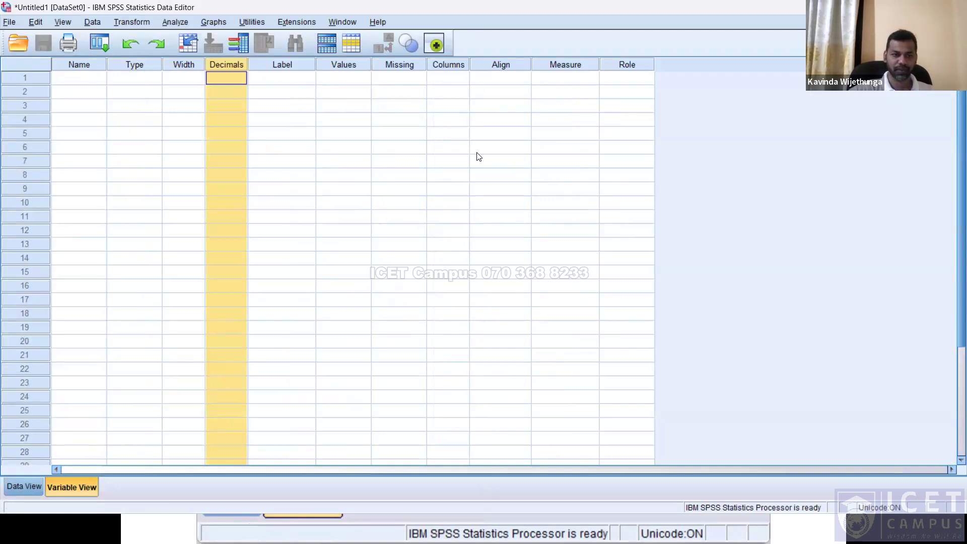
pyautogui.click(356, 69)
pyautogui.click(414, 71)
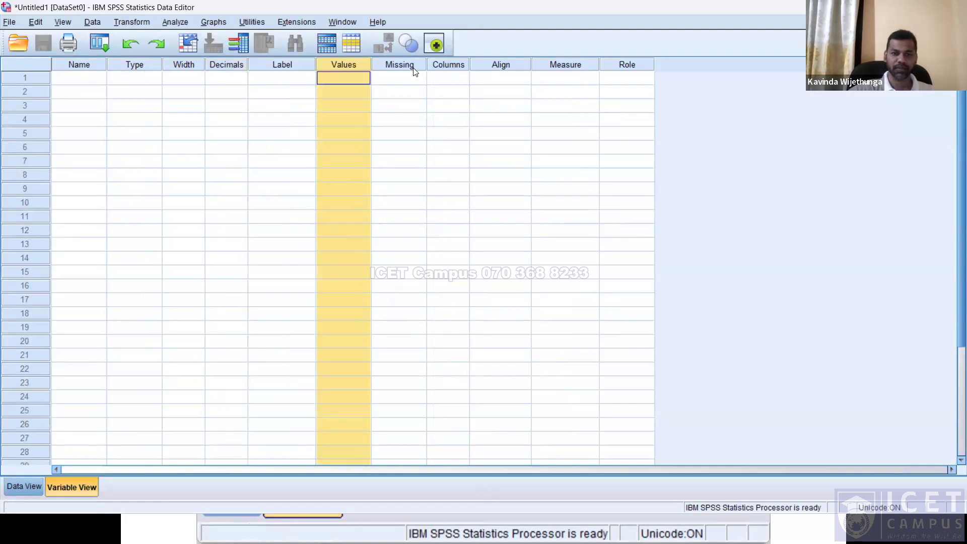
pyautogui.click(457, 70)
pyautogui.click(499, 68)
pyautogui.click(570, 70)
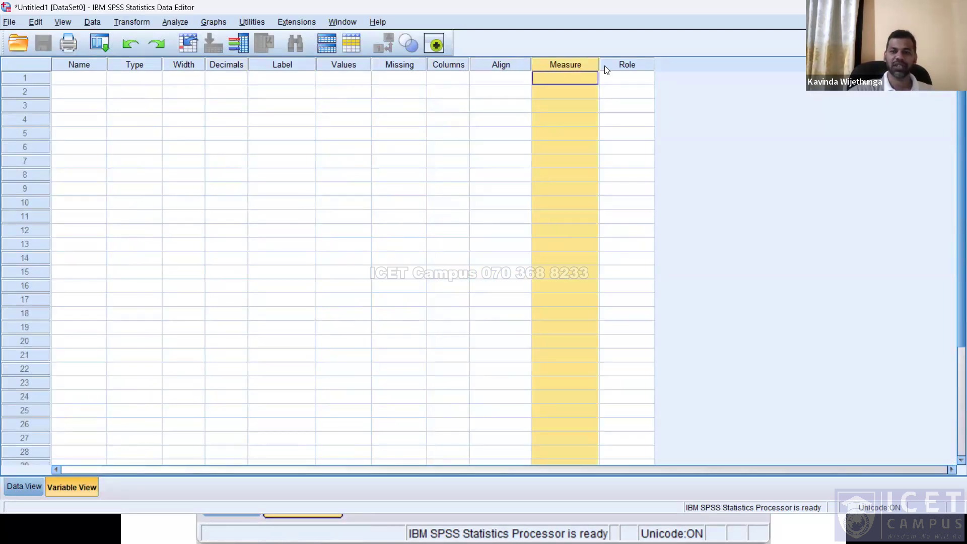
pyautogui.click(632, 67)
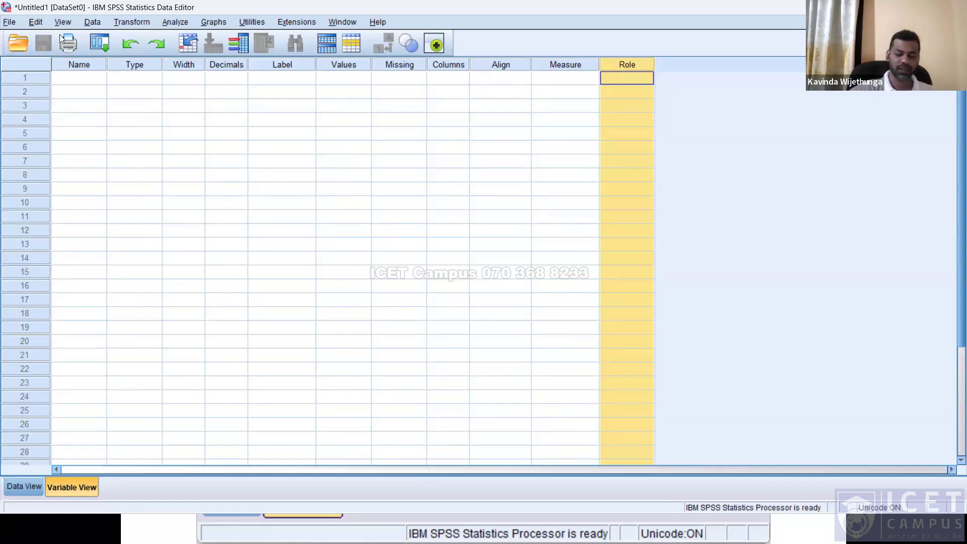
pyautogui.press('F2')
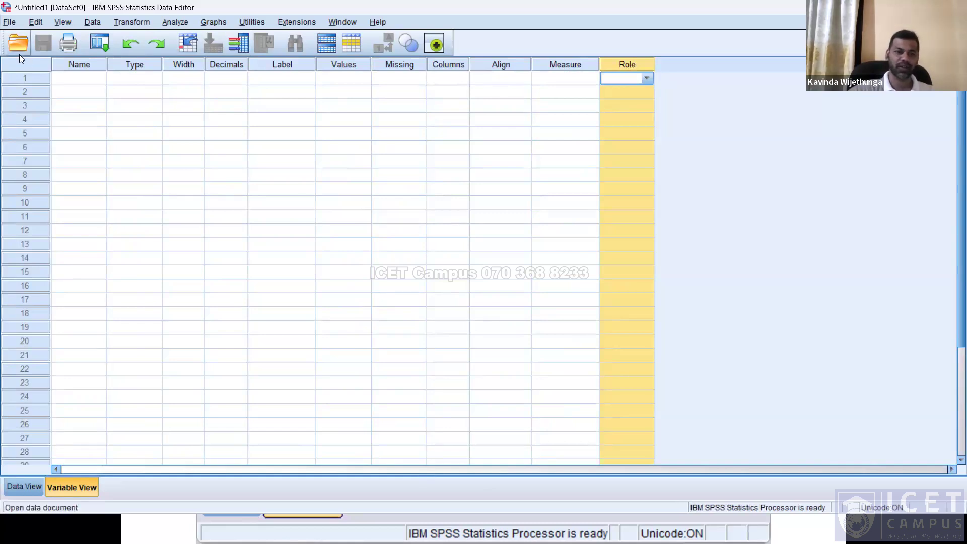
pyautogui.click(64, 68)
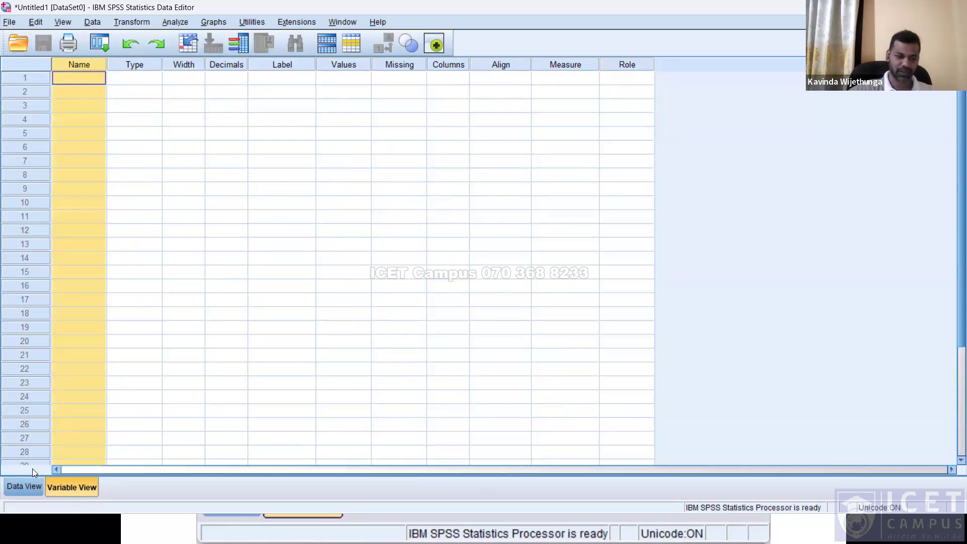
pyautogui.hotkey('ctrl', 't')
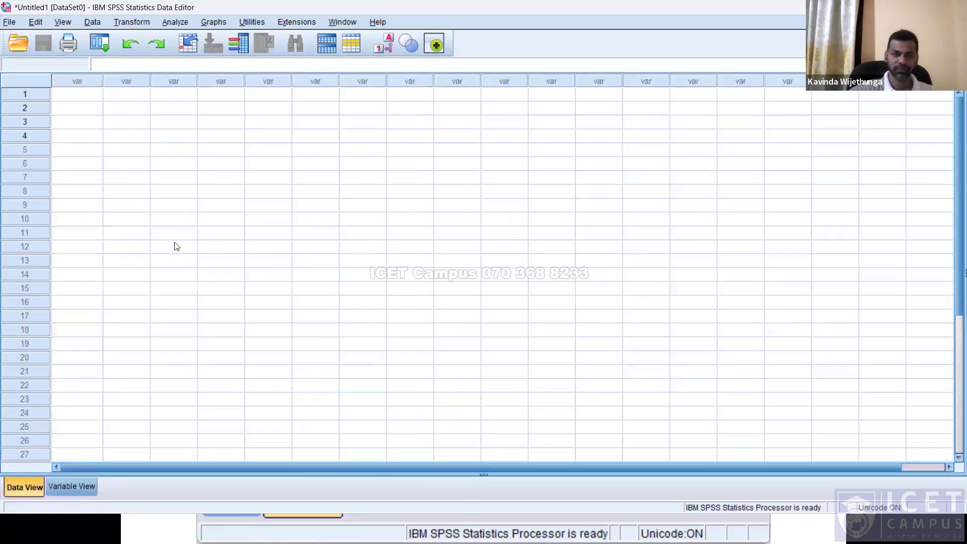
pyautogui.hotkey('alt', 'Tab')
pyautogui.click(837, 272)
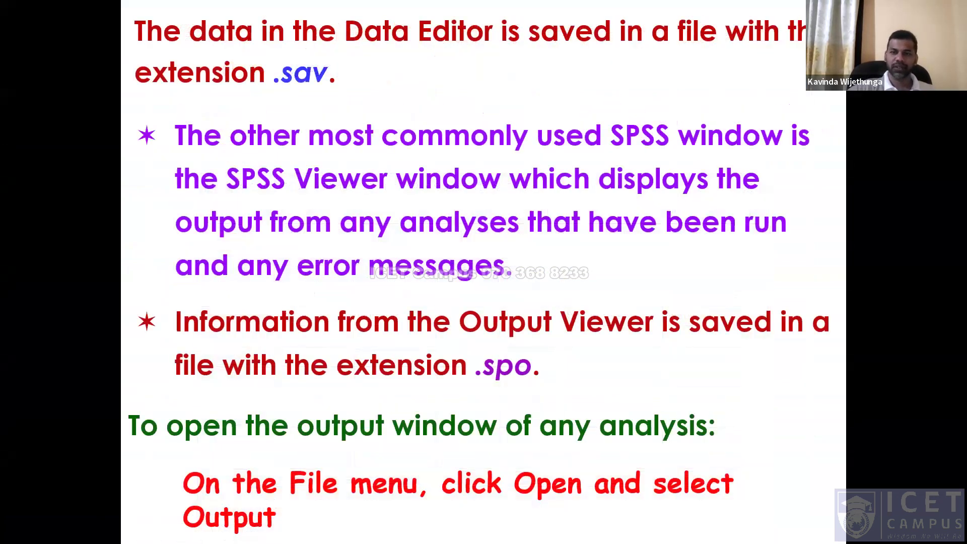
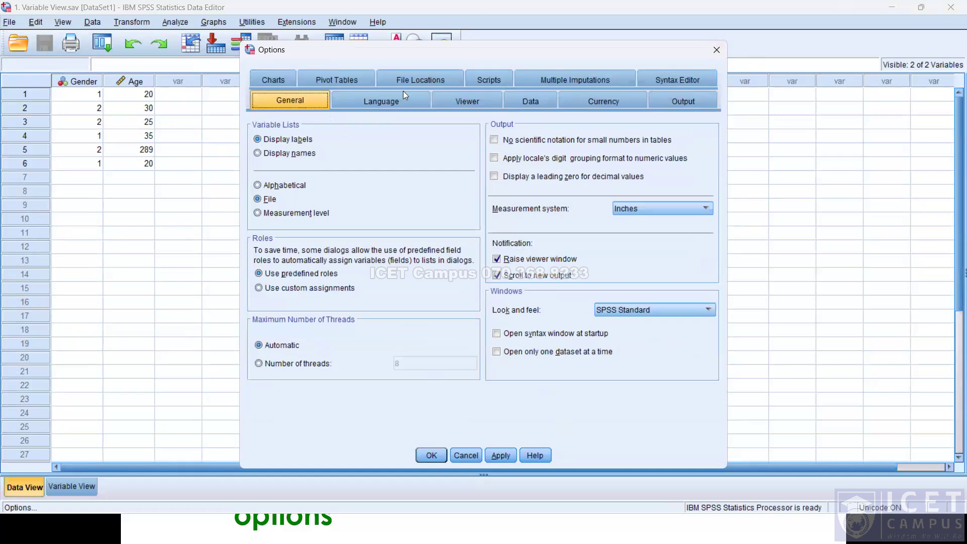
# Examine the Options dialog's Viewer and Output tabs, including the title font size choices, then close it.
pyautogui.click(454, 98)
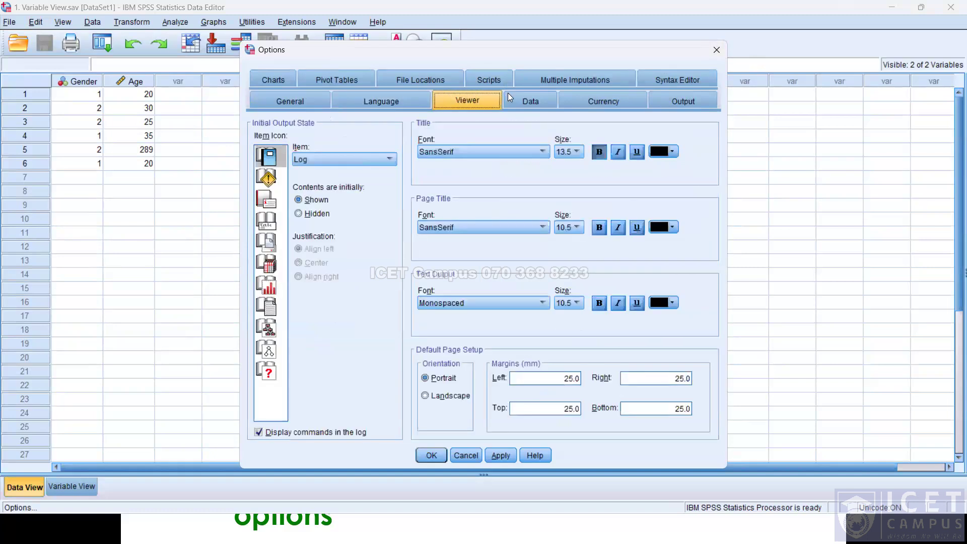
pyautogui.click(506, 154)
pyautogui.click(577, 152)
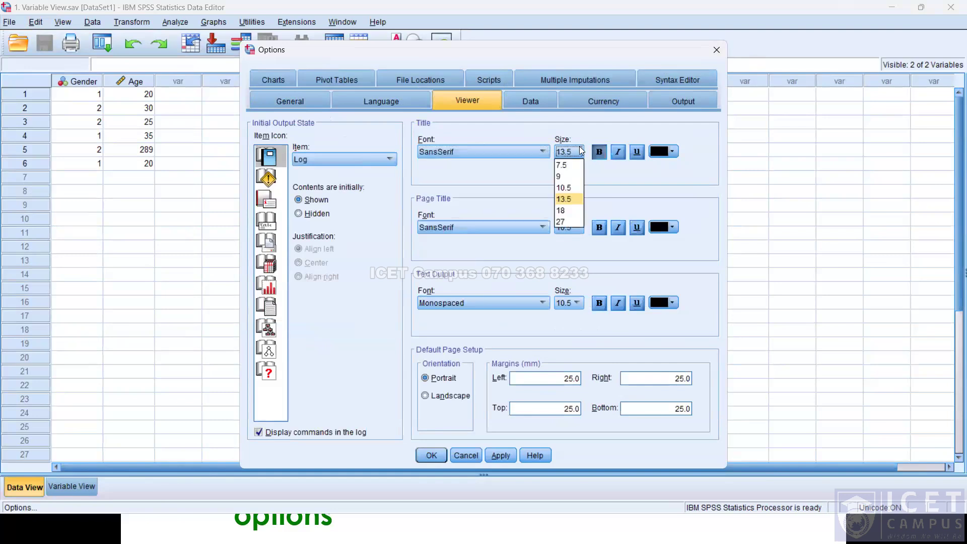
pyautogui.click(691, 176)
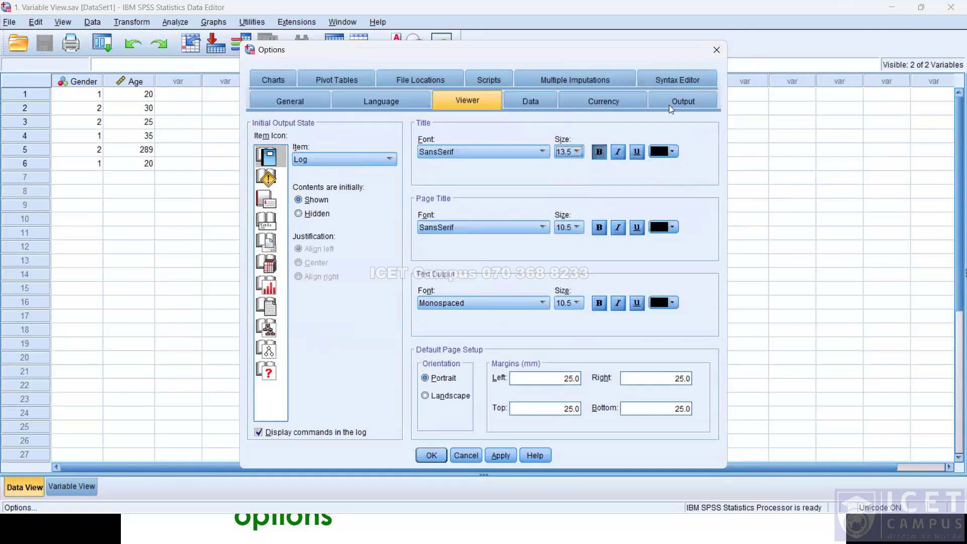
pyautogui.click(683, 100)
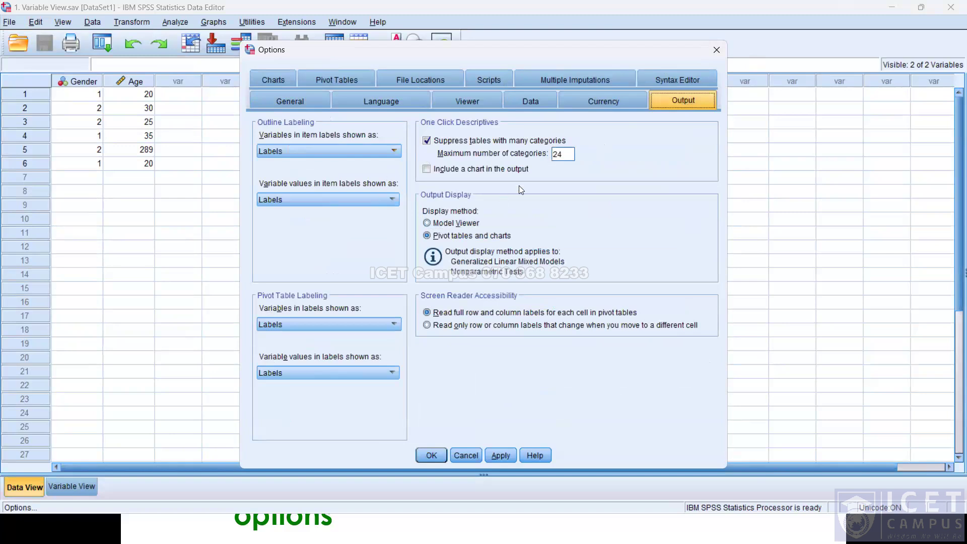
pyautogui.click(478, 100)
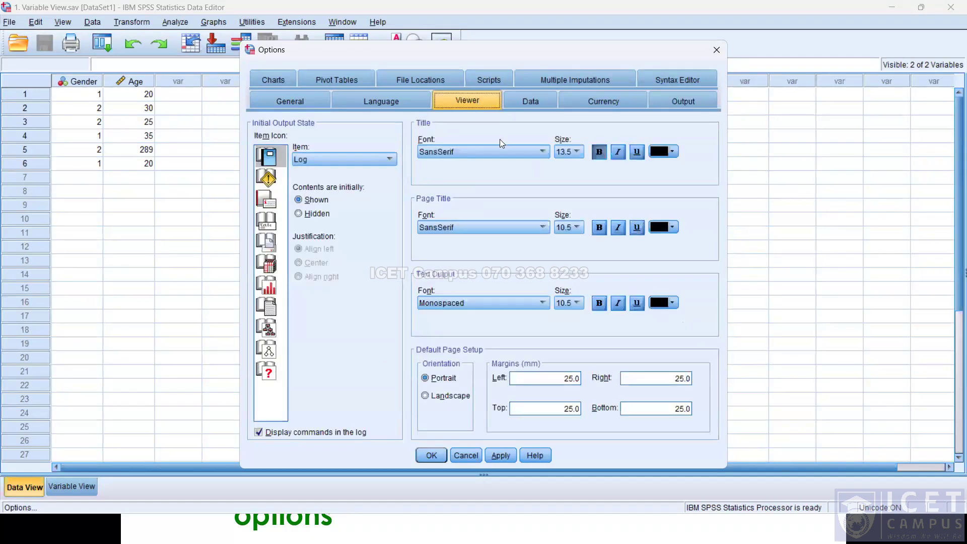
pyautogui.click(577, 149)
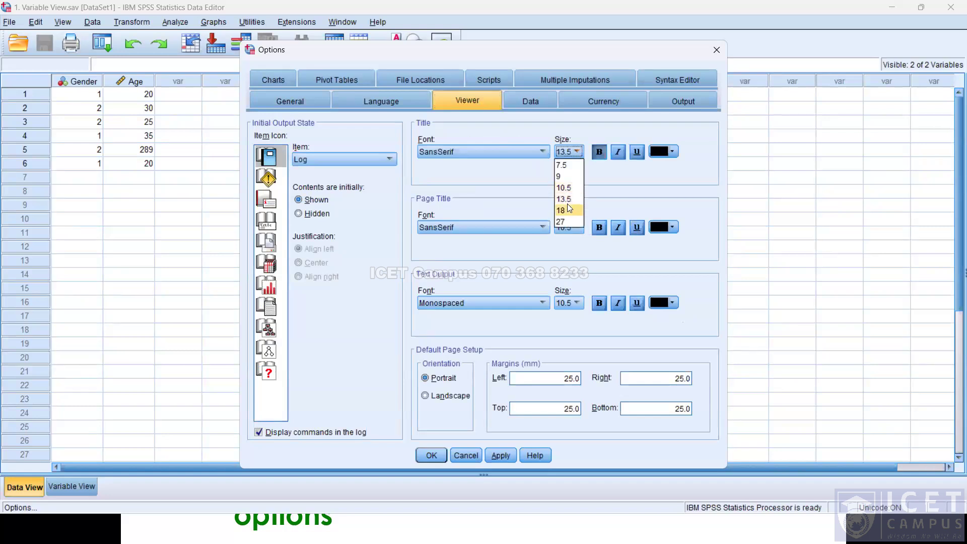
pyautogui.click(693, 169)
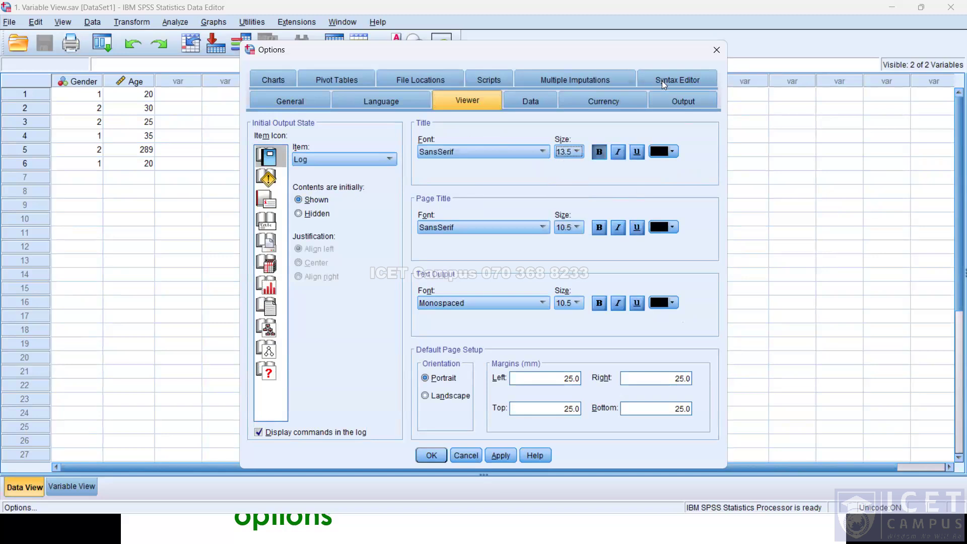
pyautogui.click(663, 80)
pyautogui.click(662, 79)
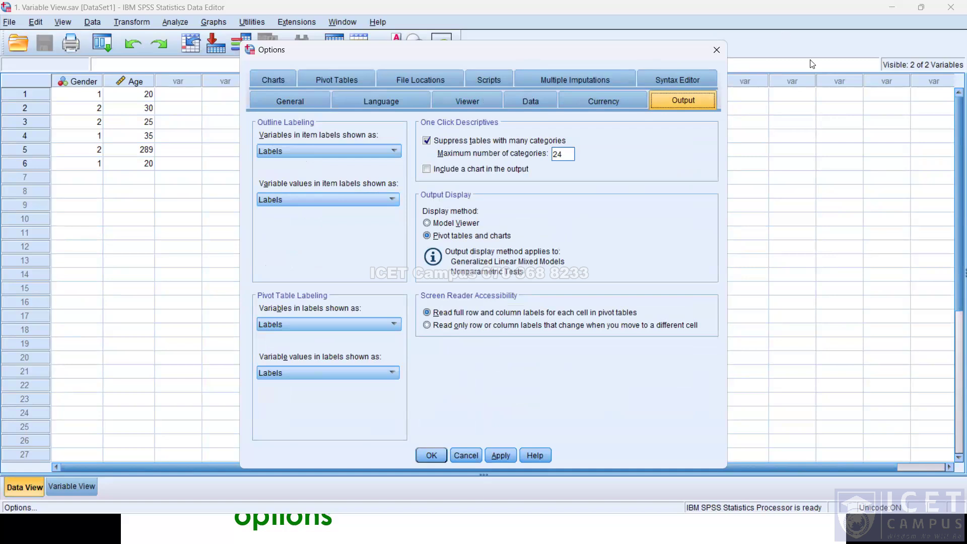
pyautogui.click(717, 50)
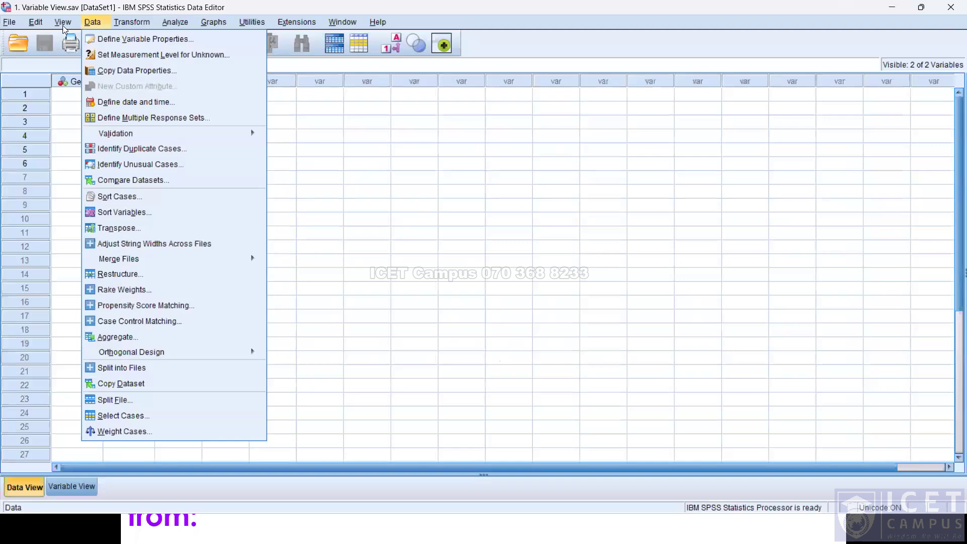
# Turn the Data View grid lines off and back on.
pyautogui.moveTo(62, 25)
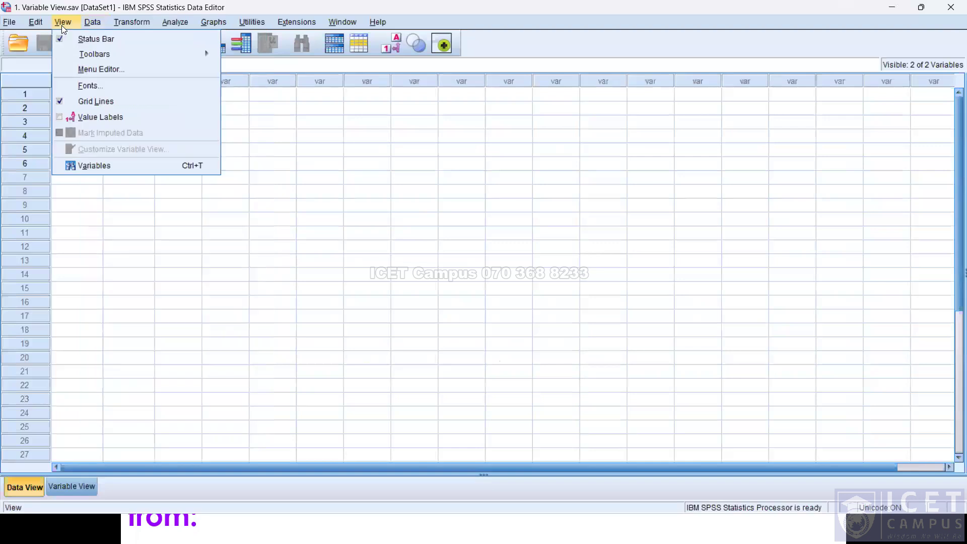
pyautogui.moveTo(72, 56)
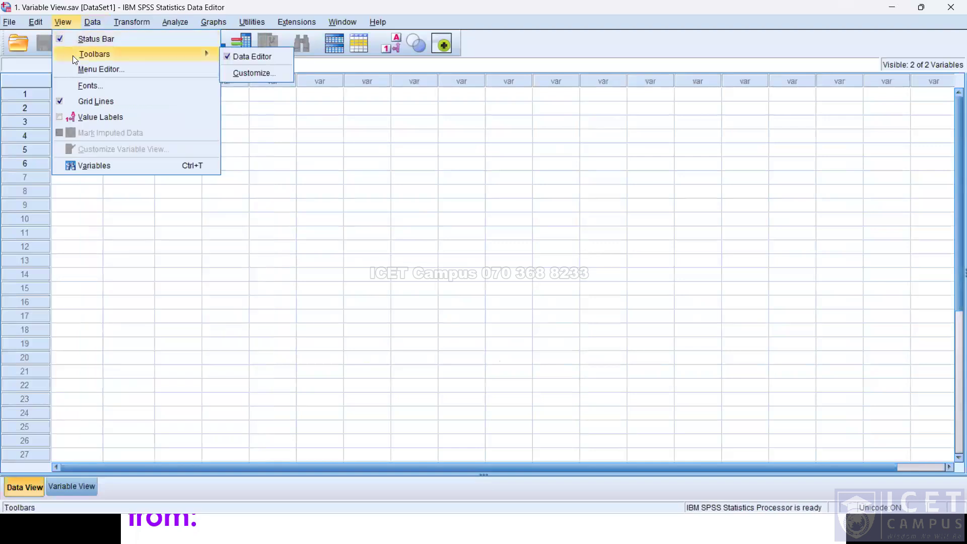
pyautogui.click(80, 104)
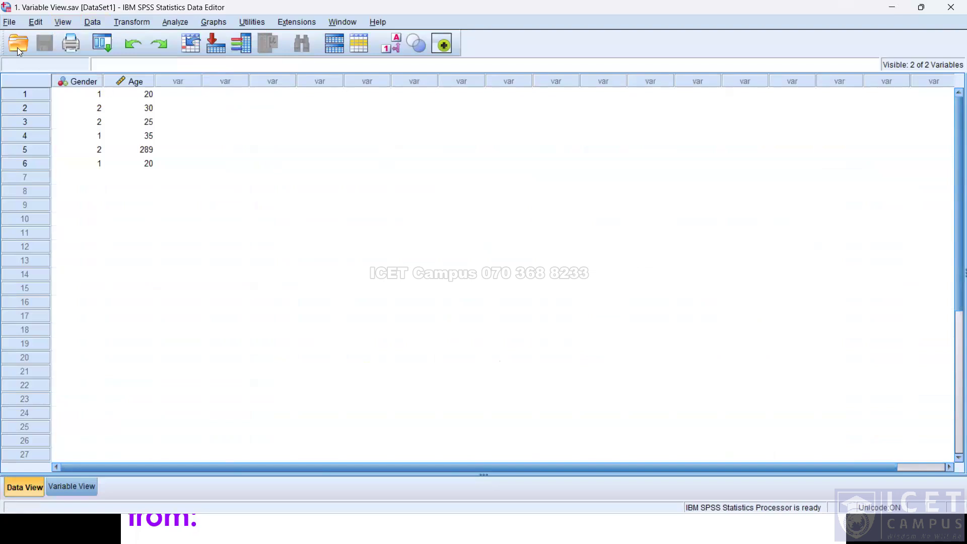
pyautogui.click(67, 22)
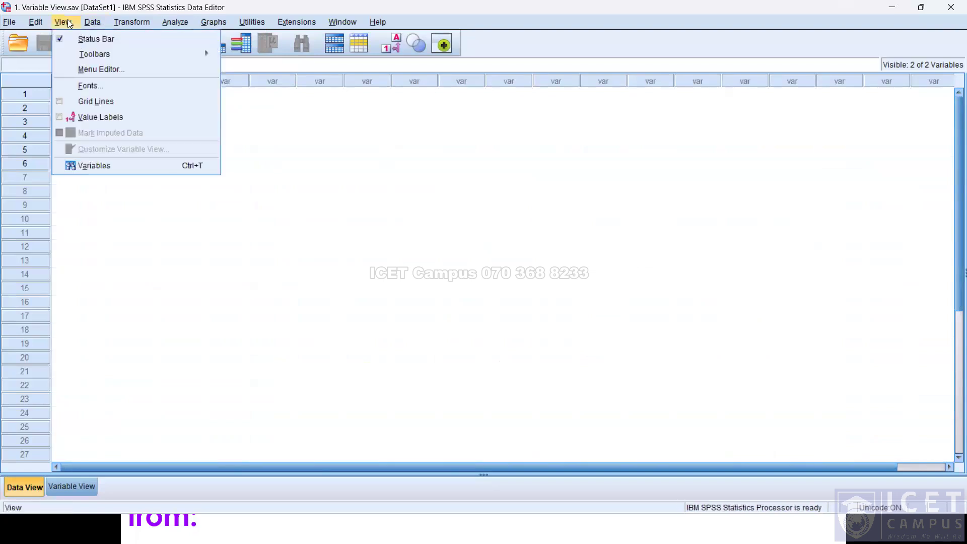
pyautogui.click(93, 101)
# Display value labels in Data View, then switch back to the raw values.
pyautogui.click(59, 25)
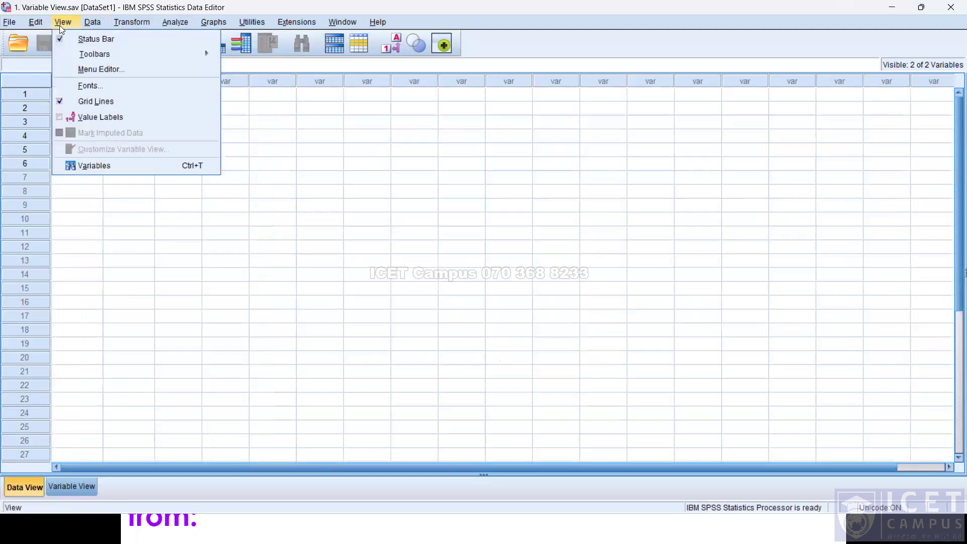
pyautogui.click(82, 121)
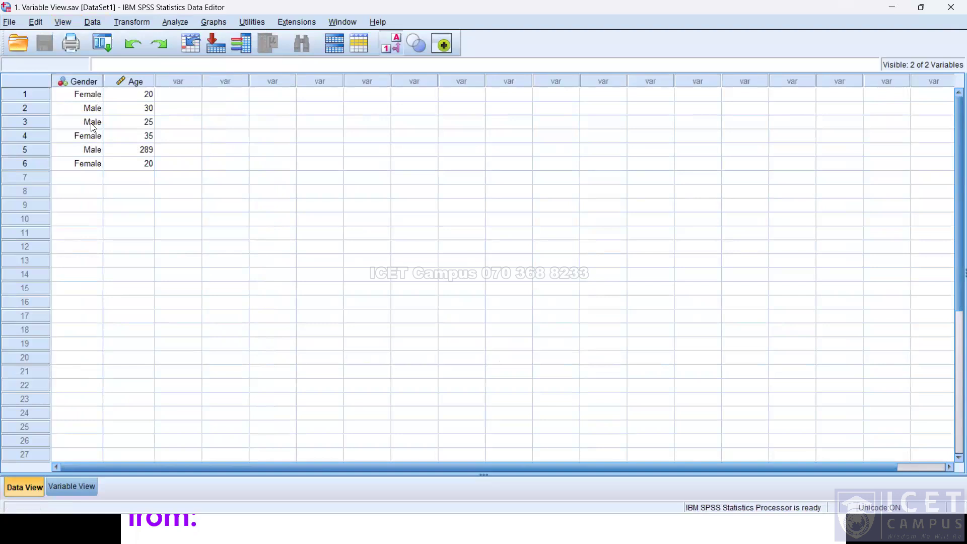
pyautogui.click(72, 23)
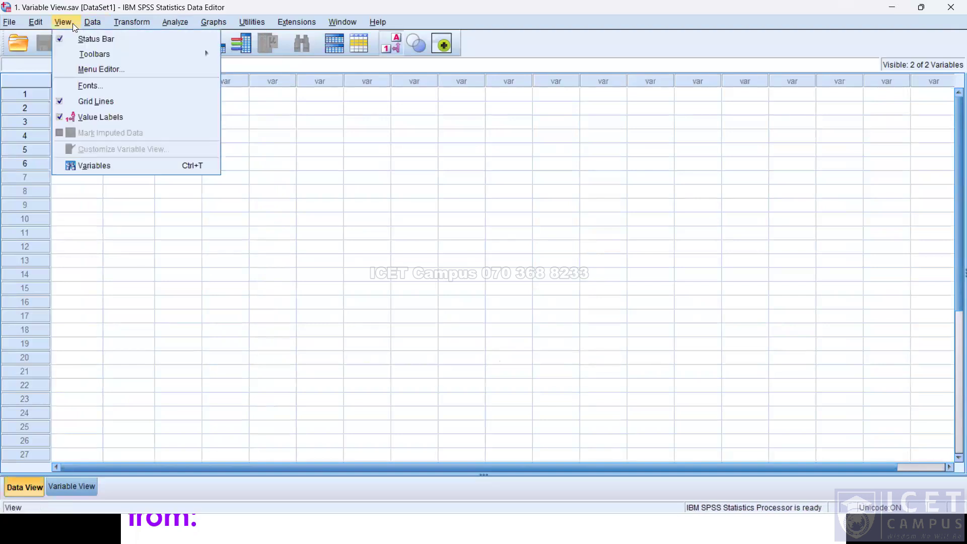
pyautogui.click(104, 116)
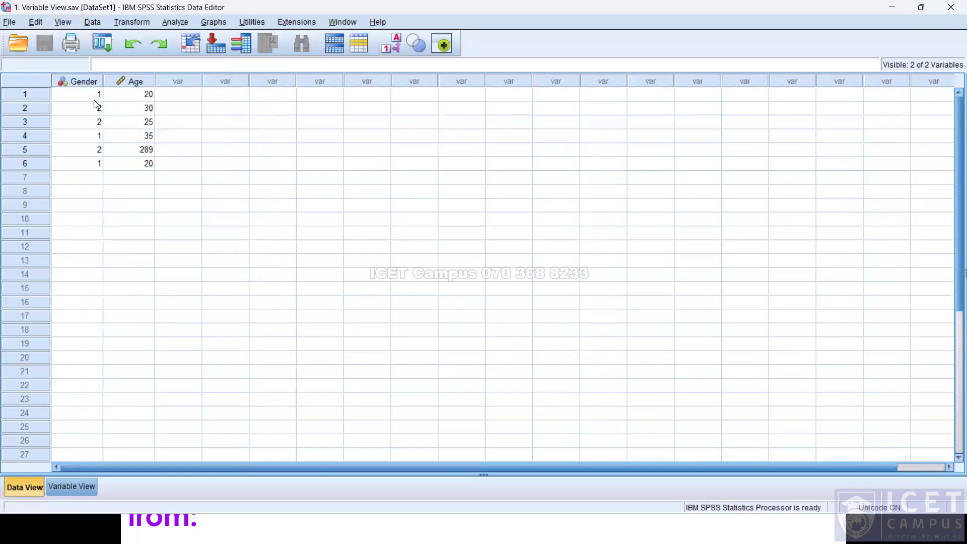
# Inspect the Gender variable's value labels in Variable View and return to Data View.
pyautogui.click(58, 483)
pyautogui.click(336, 80)
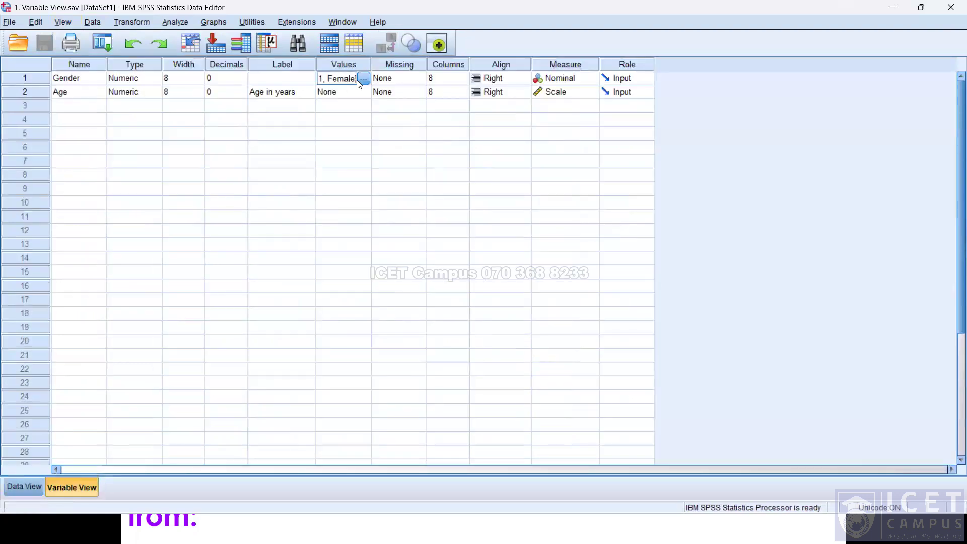
pyautogui.click(481, 332)
pyautogui.click(39, 490)
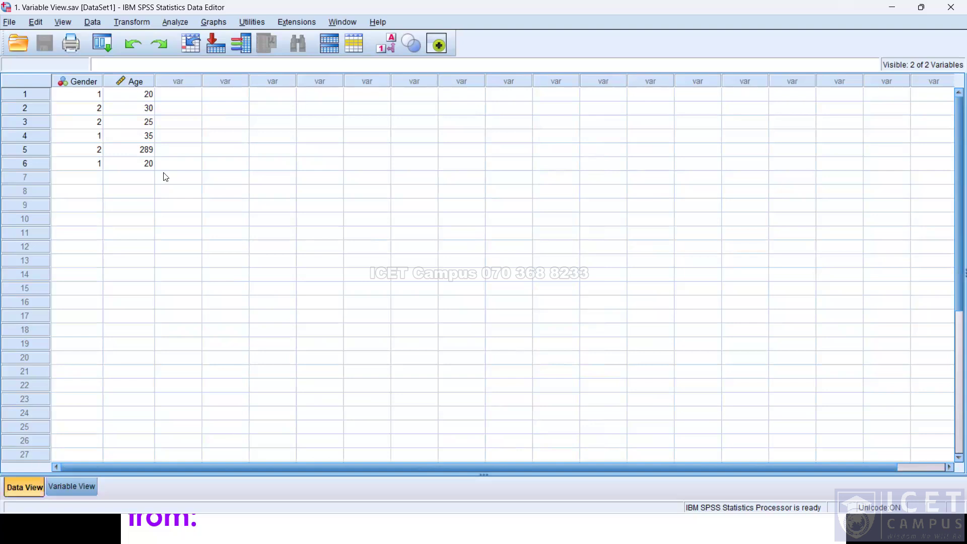
# Show value labels in Data View once more and hide them again.
pyautogui.click(66, 23)
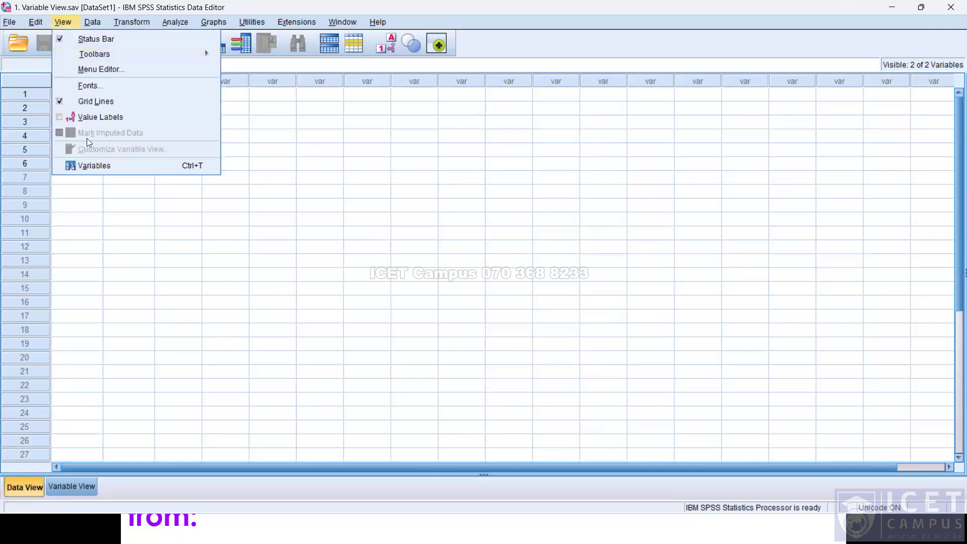
pyautogui.click(103, 118)
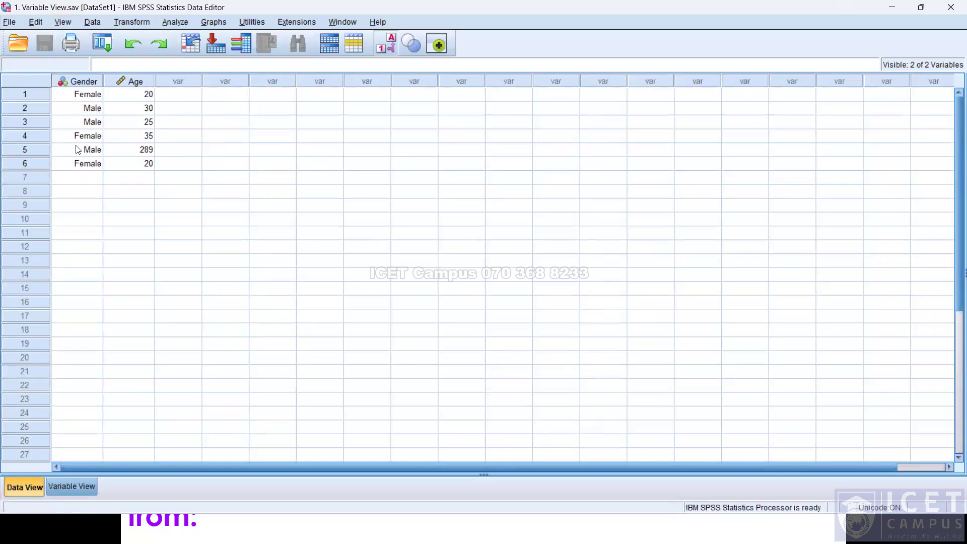
pyautogui.click(98, 23)
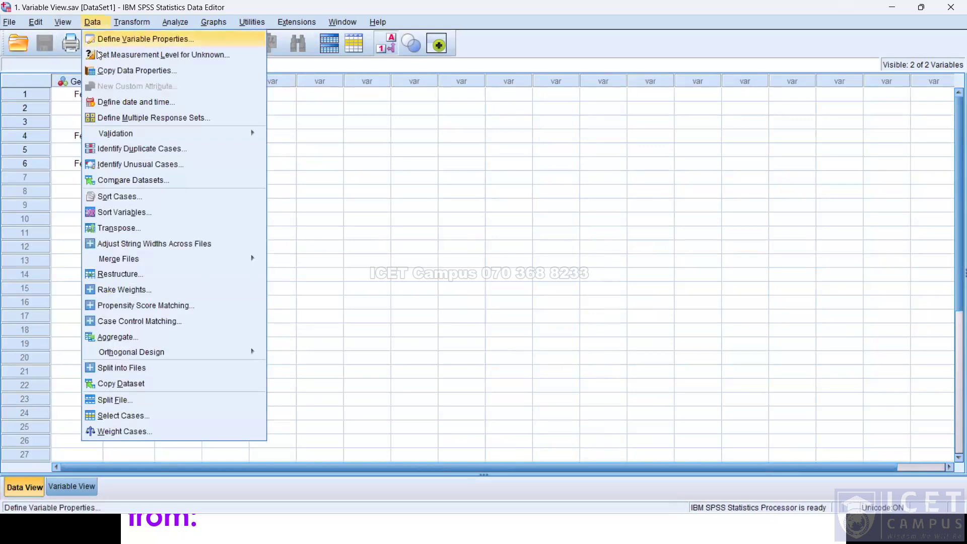
pyautogui.moveTo(62, 22)
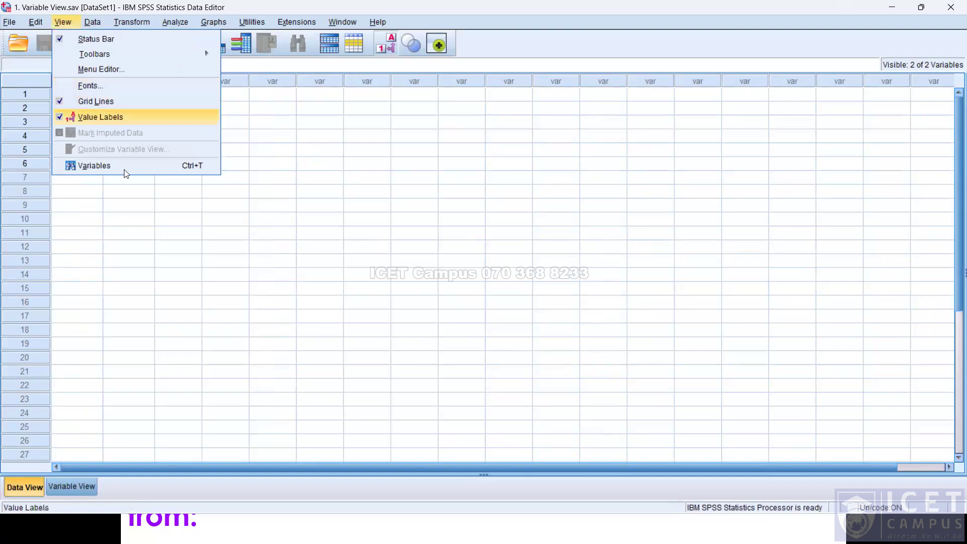
pyautogui.click(81, 119)
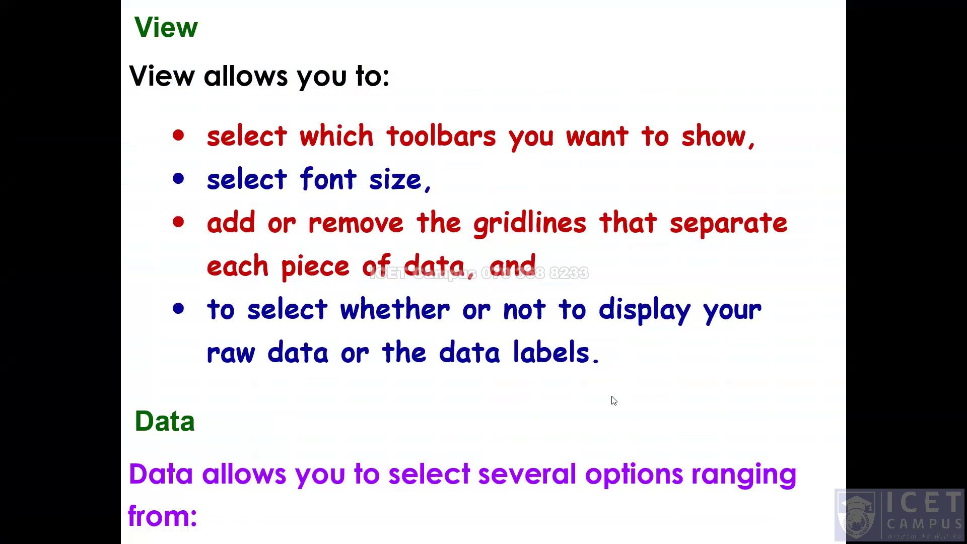
# Look through the commands available in the Data menu.
pyautogui.click(414, 343)
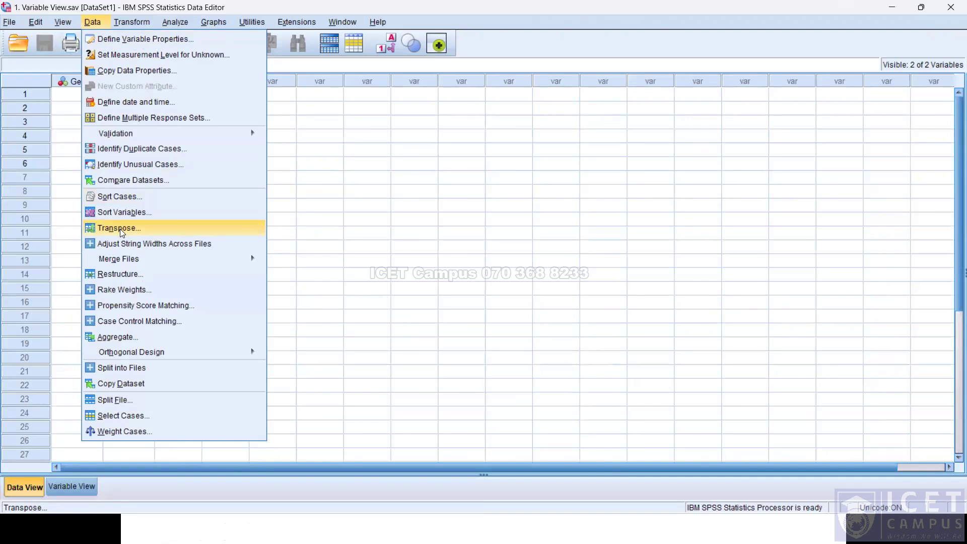
pyautogui.moveTo(124, 257)
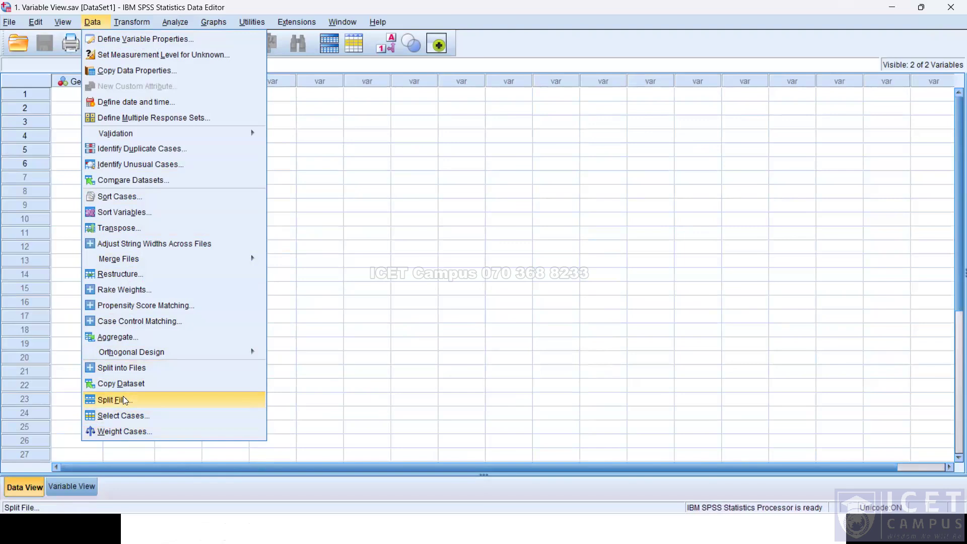
pyautogui.click(47, 8)
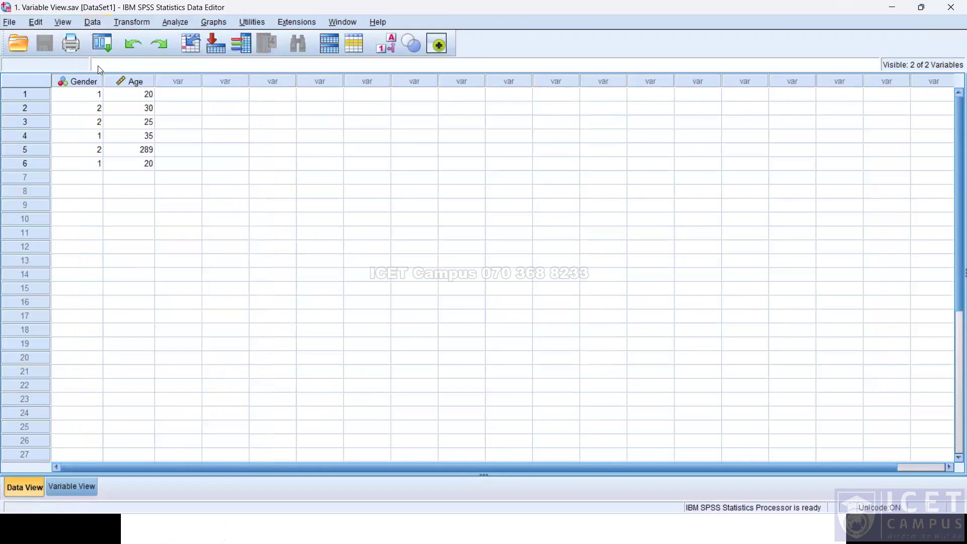
pyautogui.hotkey('alt', 'Tab')
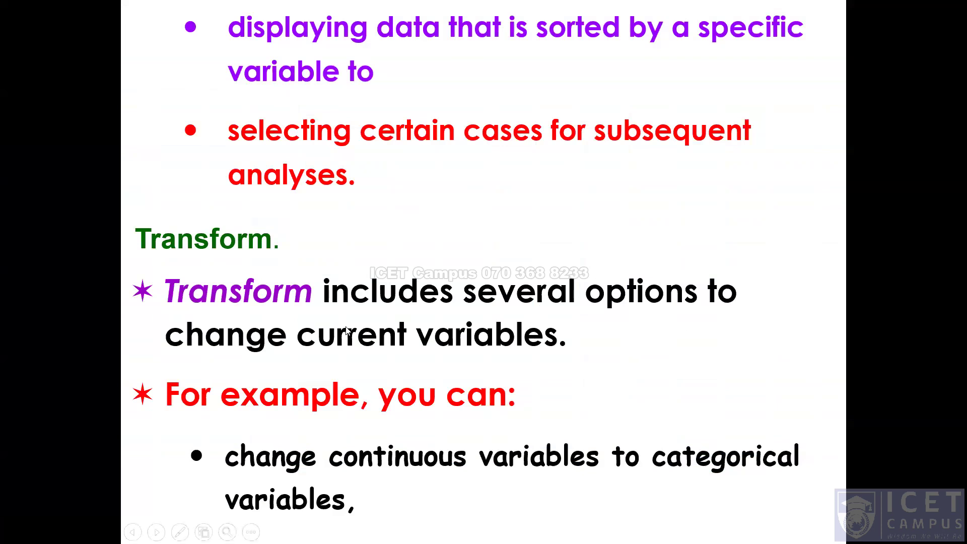
pyautogui.click(353, 310)
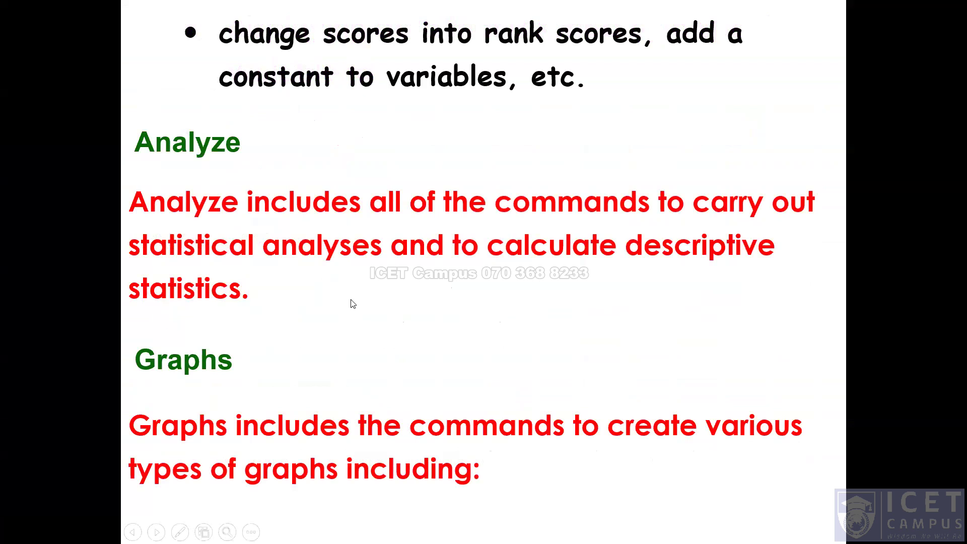
pyautogui.hotkey('alt', 'Tab')
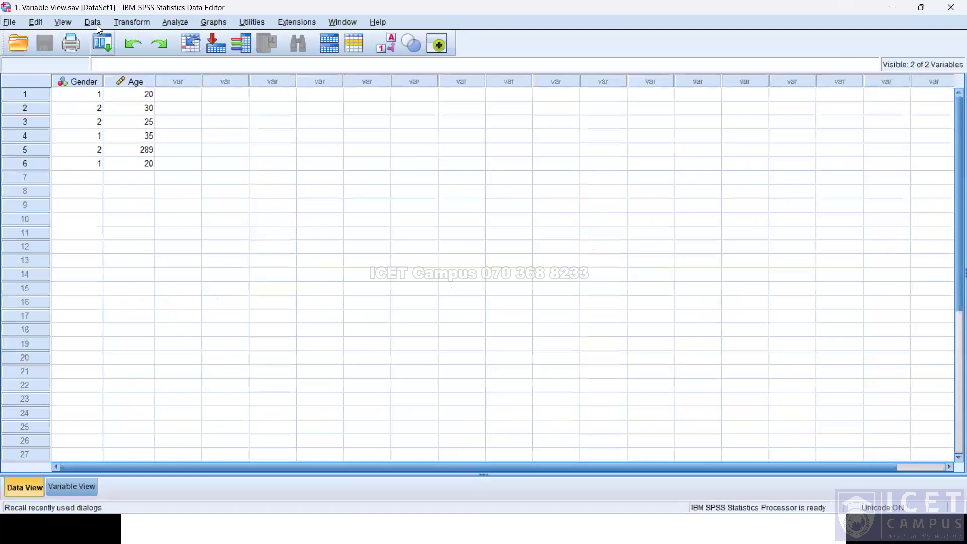
# Start computing a new variable named Sum from Gender in the Compute Variable dialog, then close it.
pyautogui.click(118, 23)
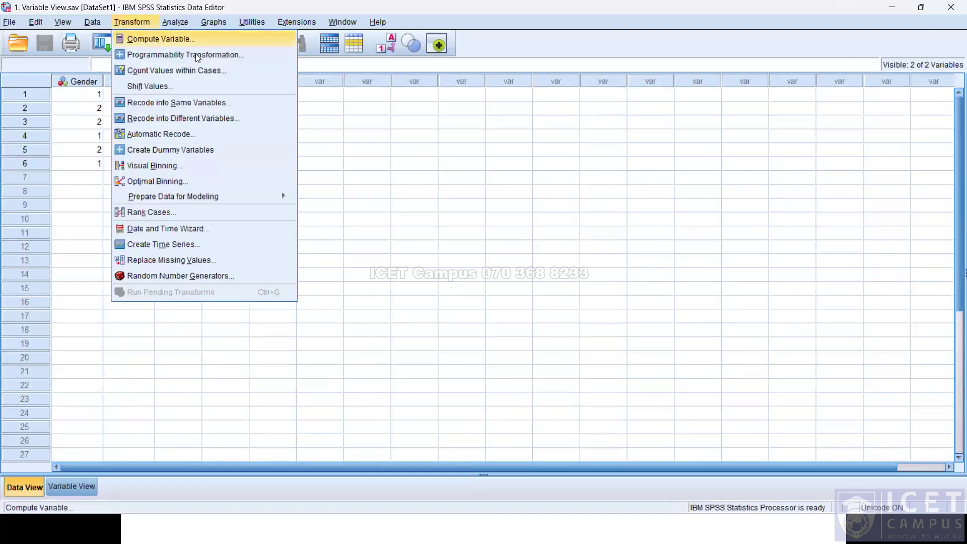
pyautogui.click(132, 40)
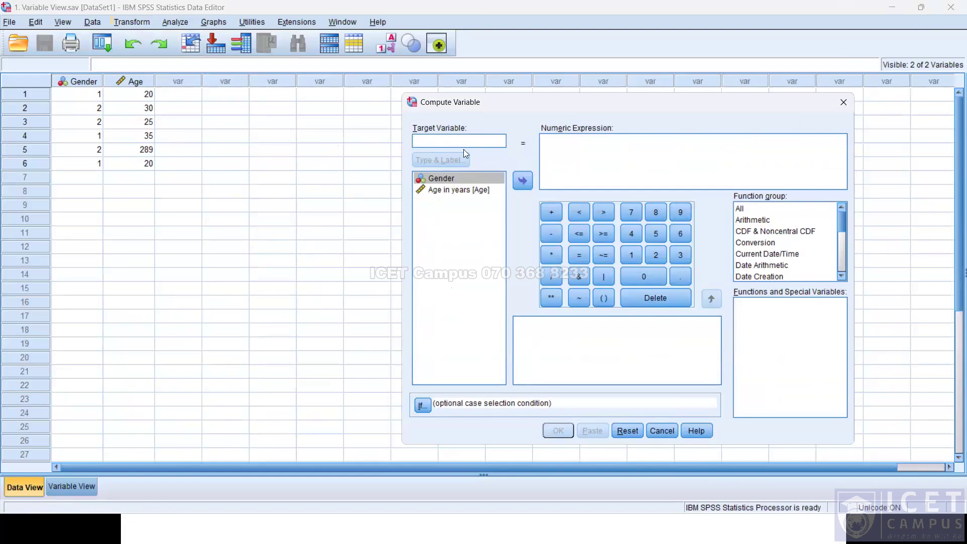
pyautogui.write('Sum')
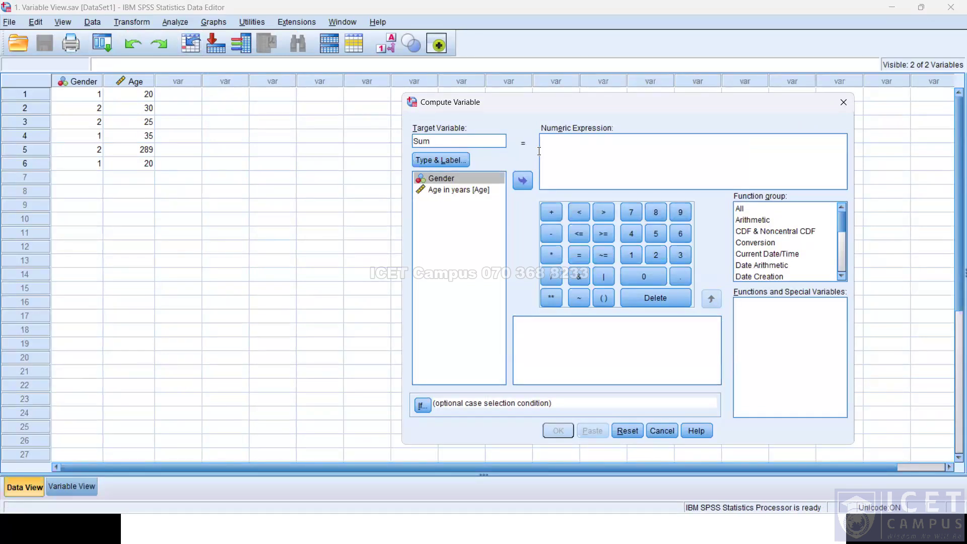
pyautogui.click(558, 154)
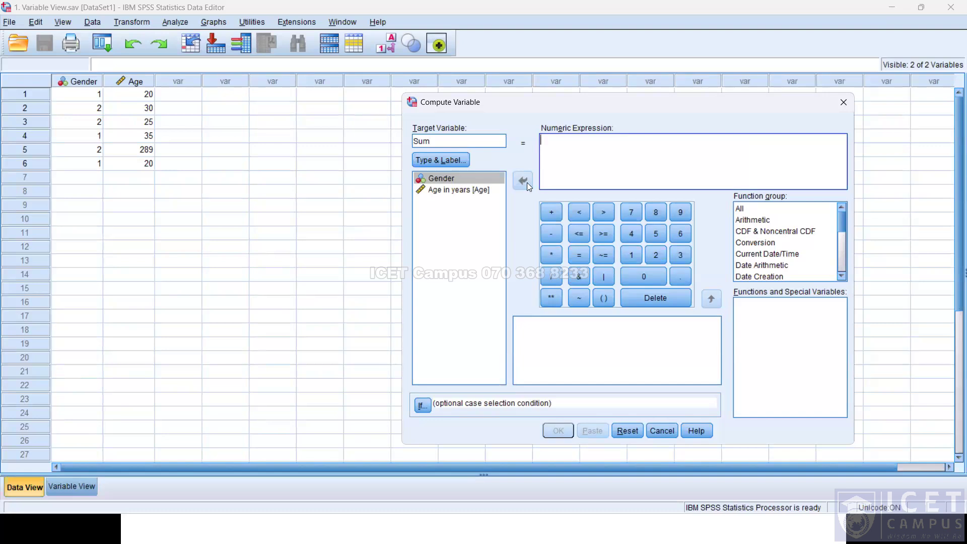
pyautogui.click(472, 179)
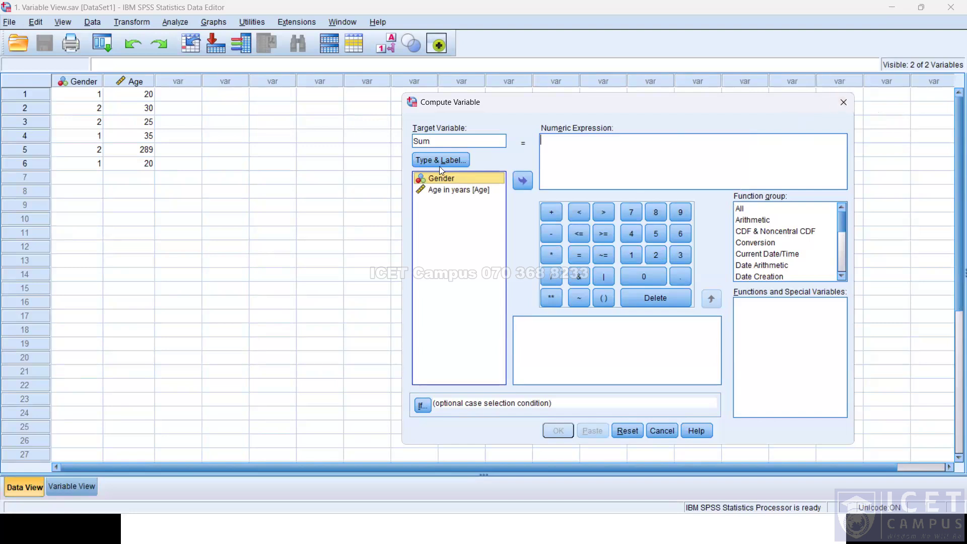
pyautogui.click(848, 102)
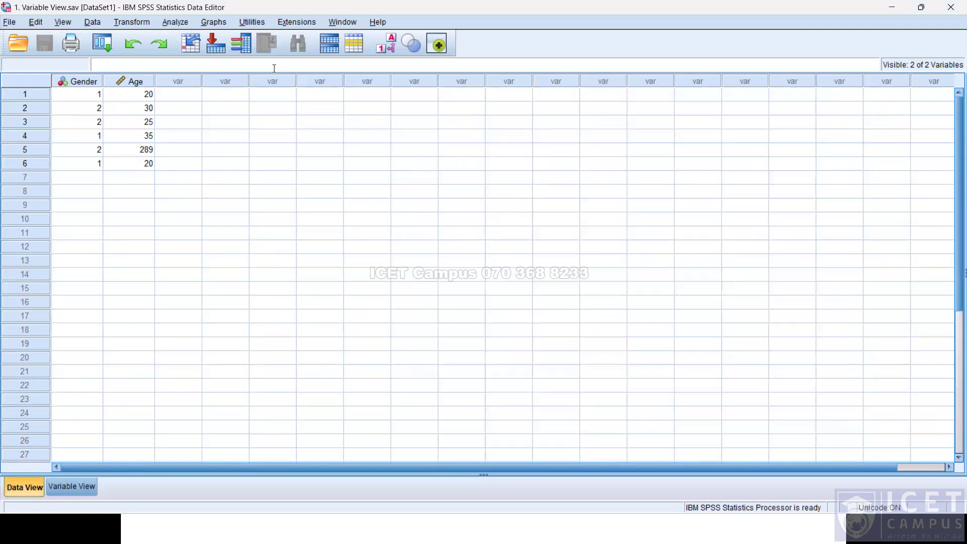
# Browse the commands in the Transform menu and the Analyze menu's submenus.
pyautogui.click(145, 24)
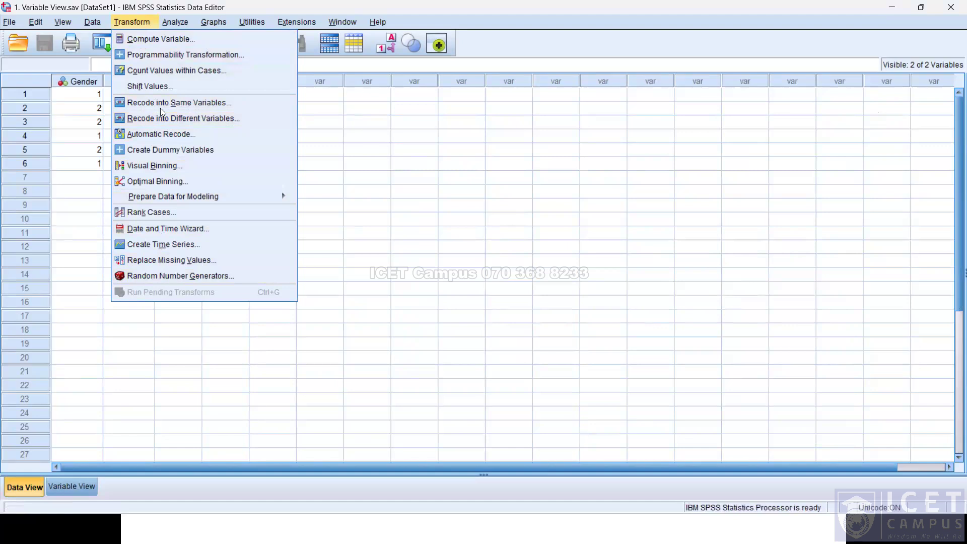
pyautogui.hotkey('alt', 'Tab')
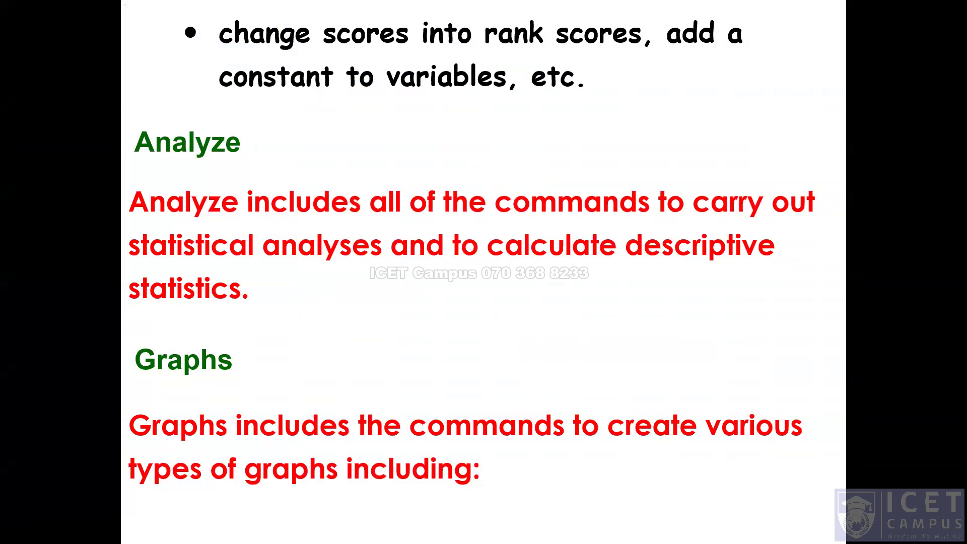
pyautogui.hotkey('alt', 'Tab')
pyautogui.click(175, 22)
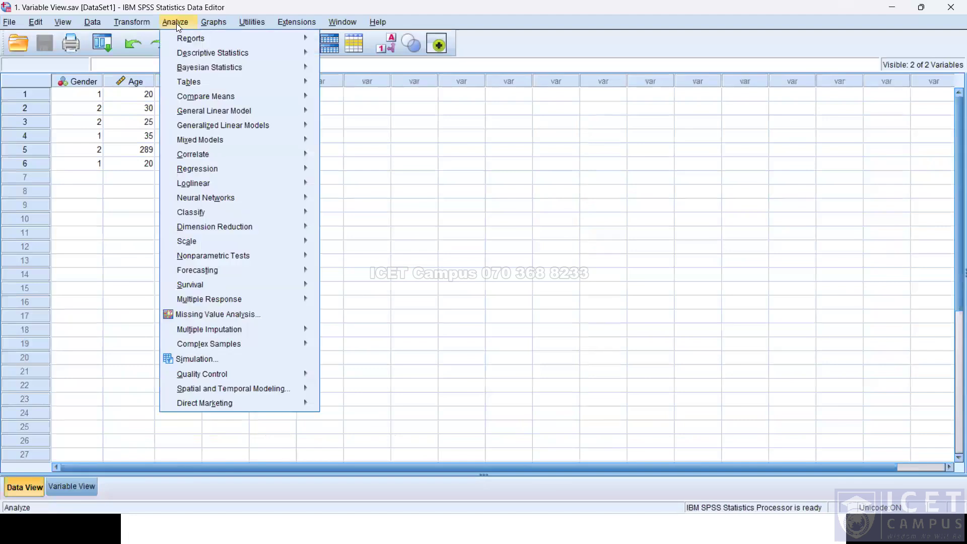
pyautogui.moveTo(187, 53)
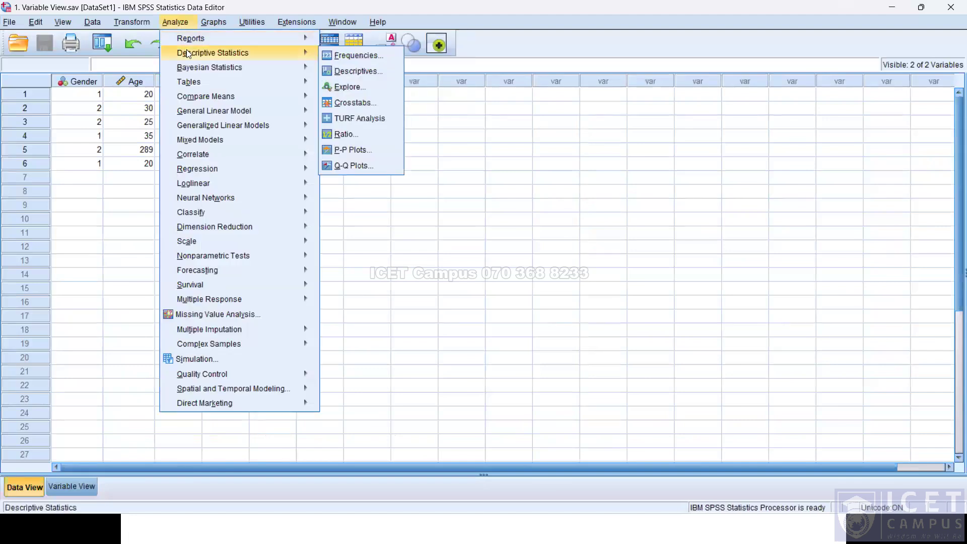
pyautogui.moveTo(274, 72)
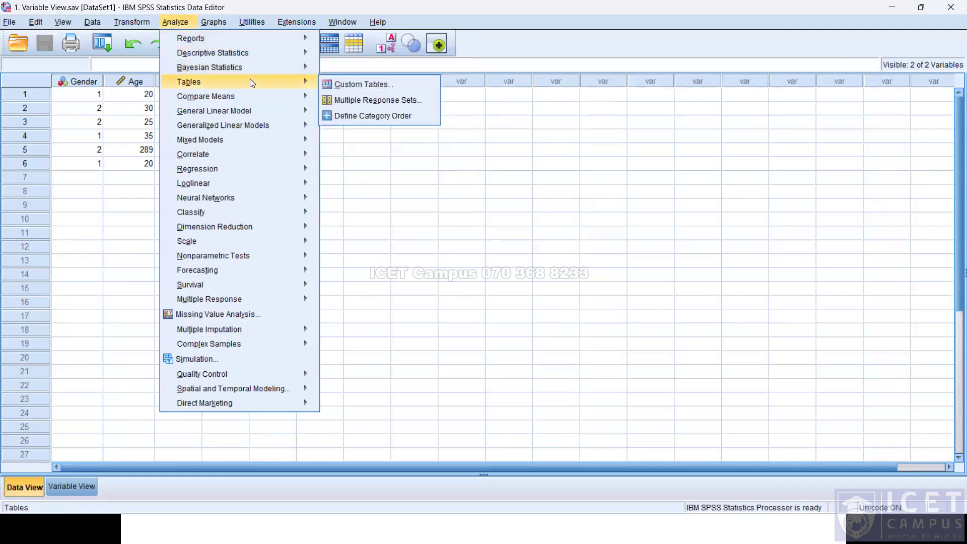
pyautogui.moveTo(244, 99)
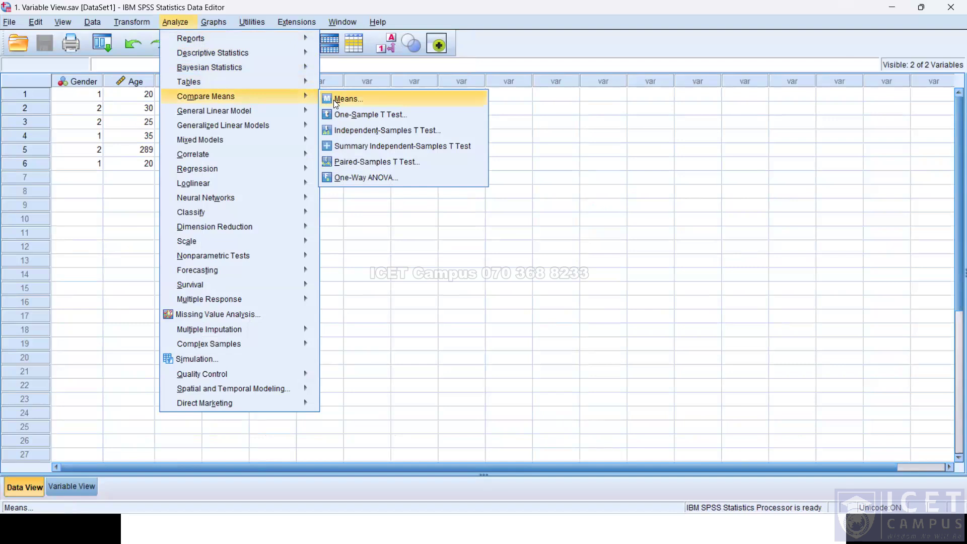
pyautogui.moveTo(293, 116)
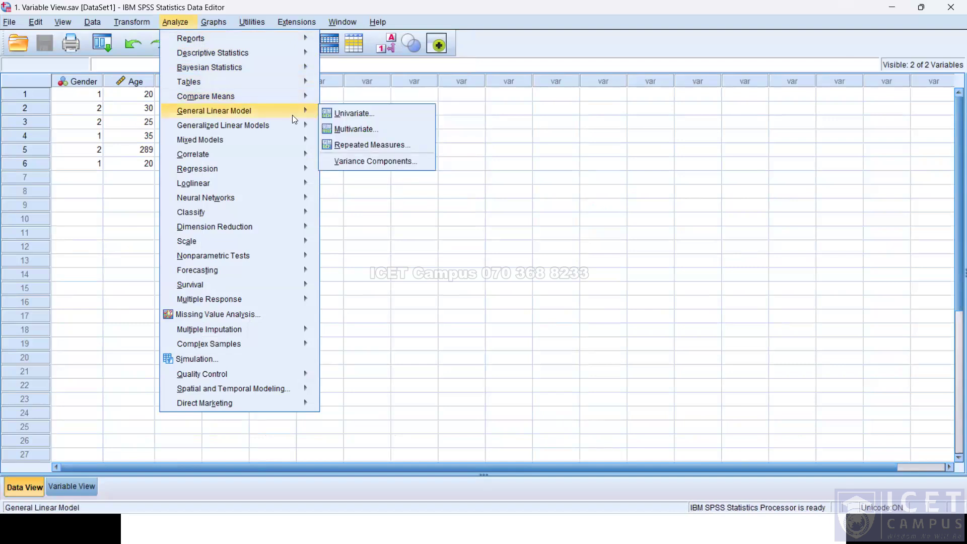
pyautogui.moveTo(286, 139)
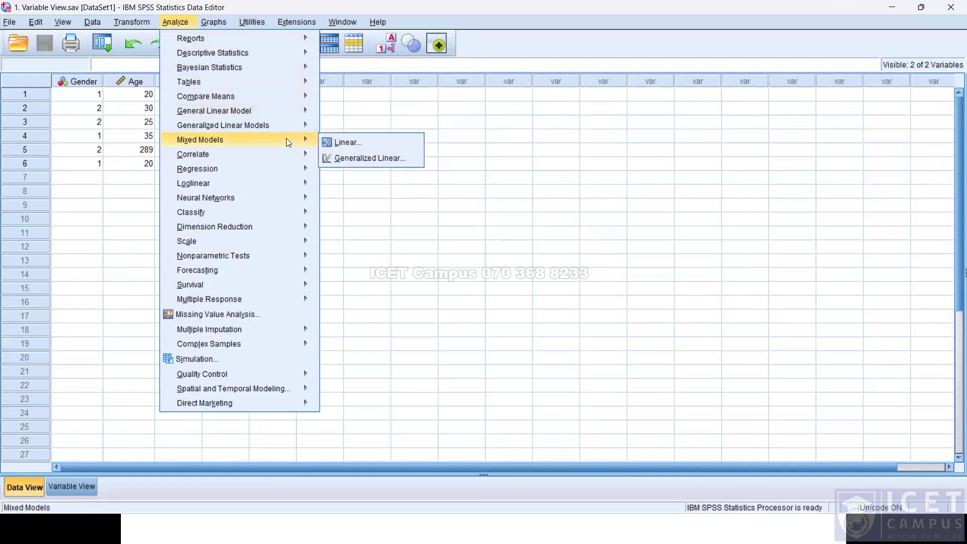
pyautogui.moveTo(284, 168)
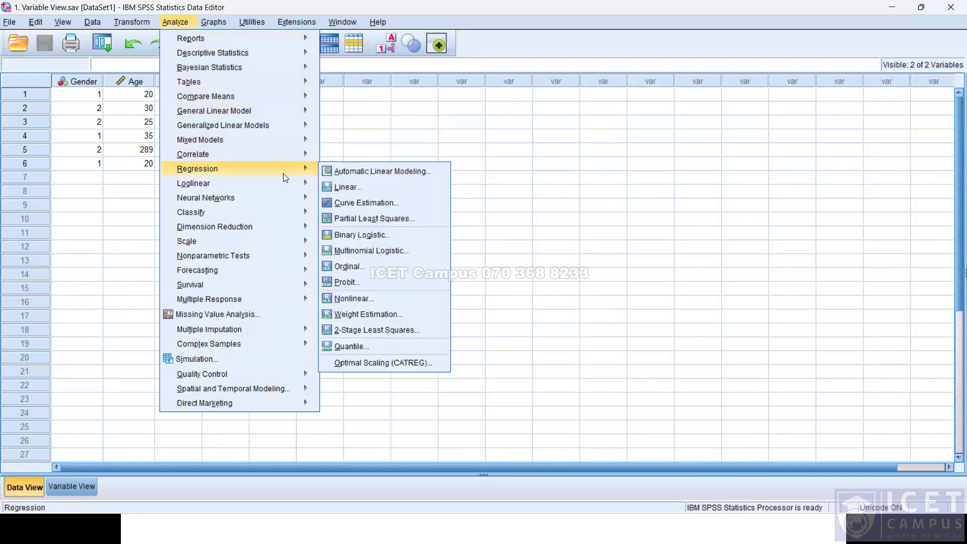
pyautogui.moveTo(278, 226)
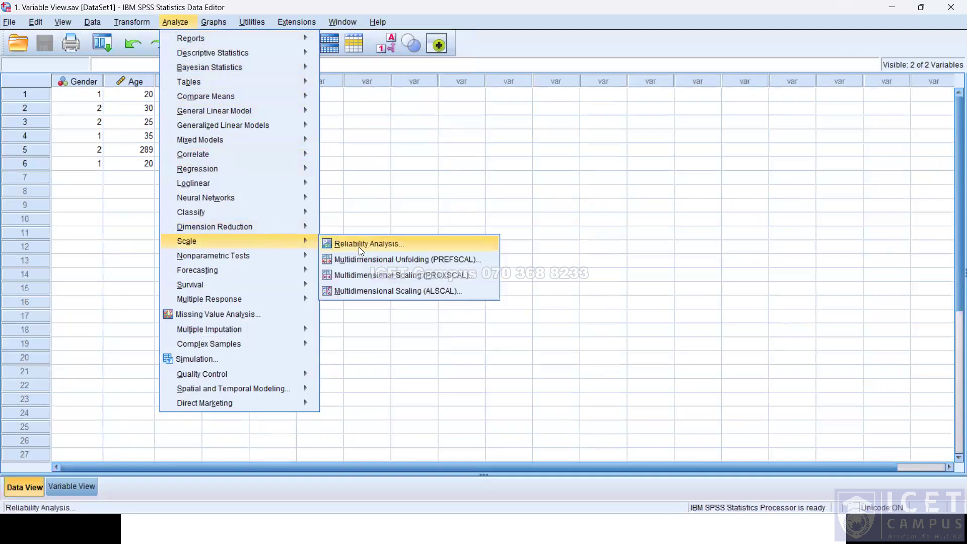
pyautogui.moveTo(297, 259)
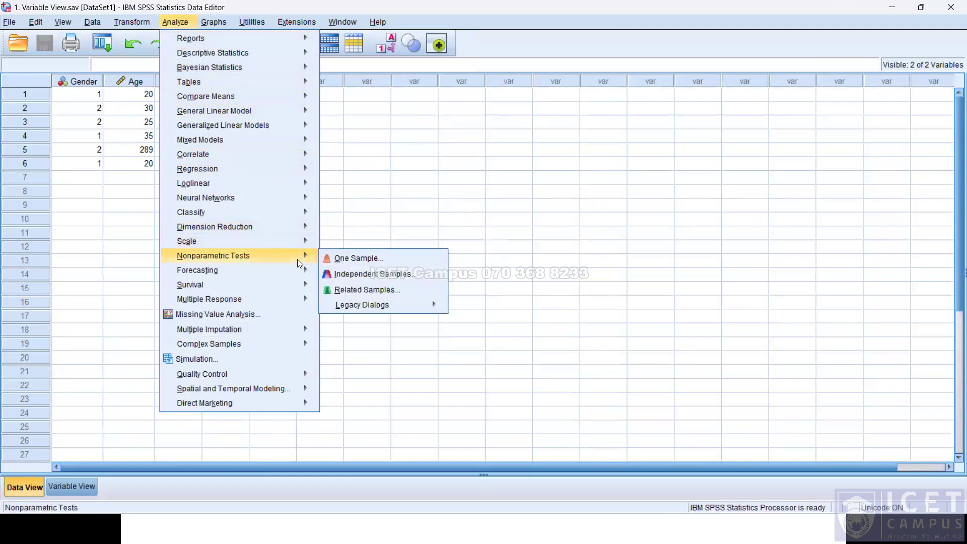
pyautogui.moveTo(343, 311)
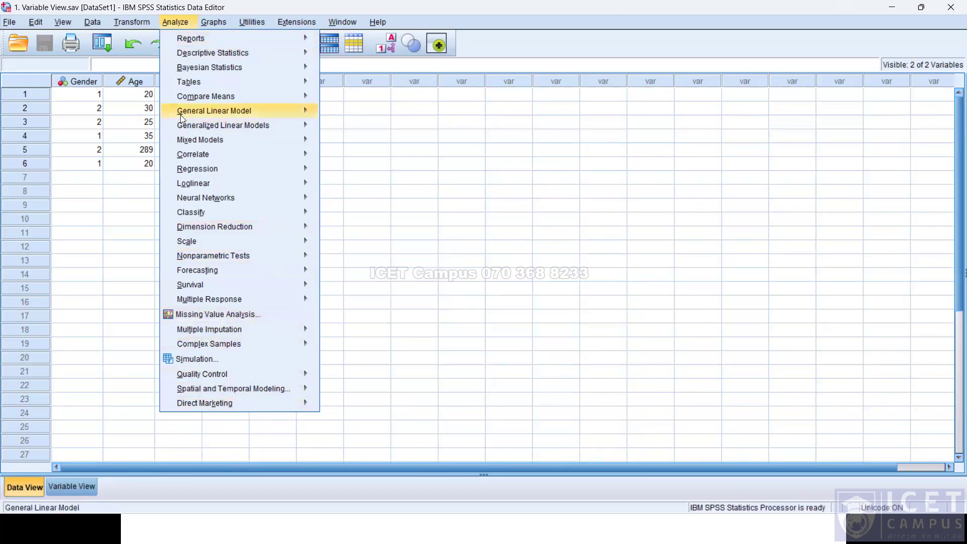
pyautogui.moveTo(163, 349)
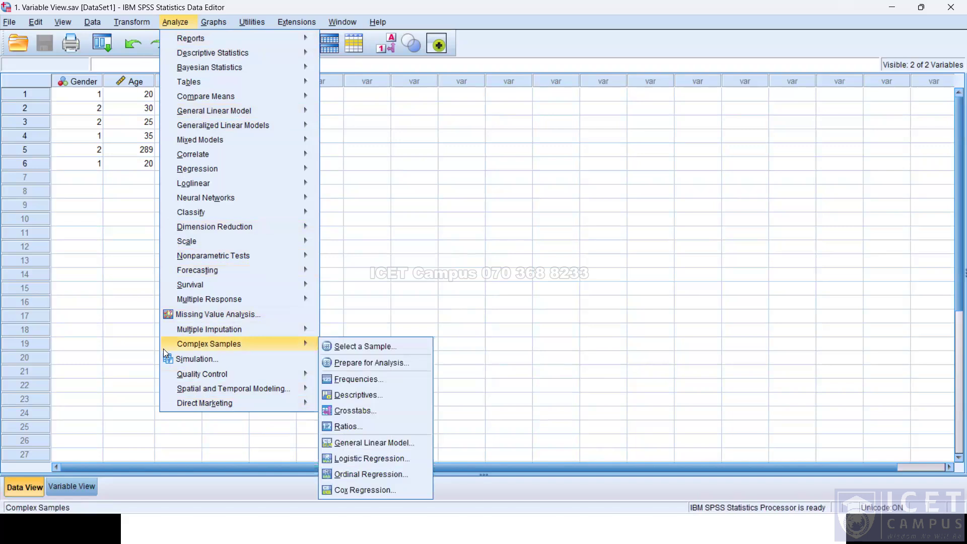
# Open the Chart Builder from the Graphs menu and cancel it.
pyautogui.click(211, 25)
pyautogui.click(212, 25)
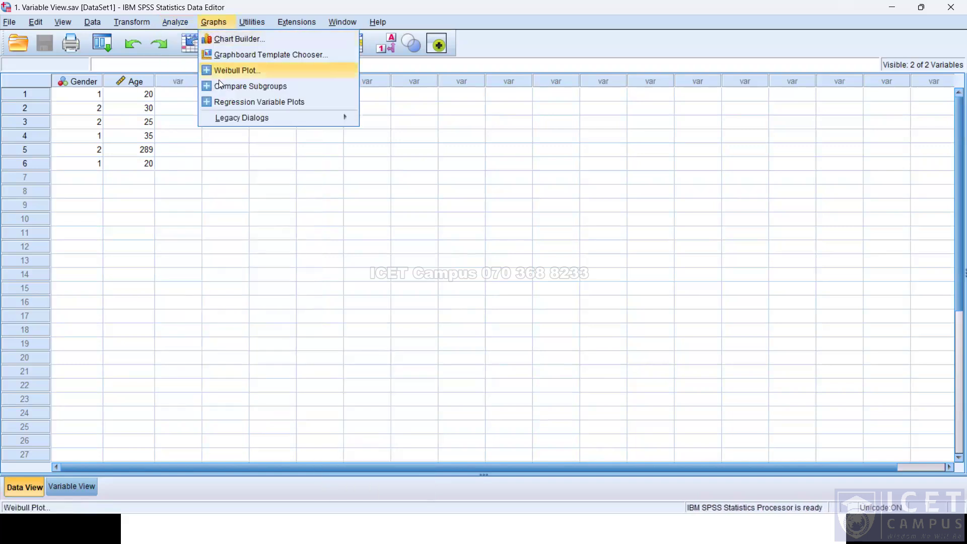
pyautogui.click(231, 40)
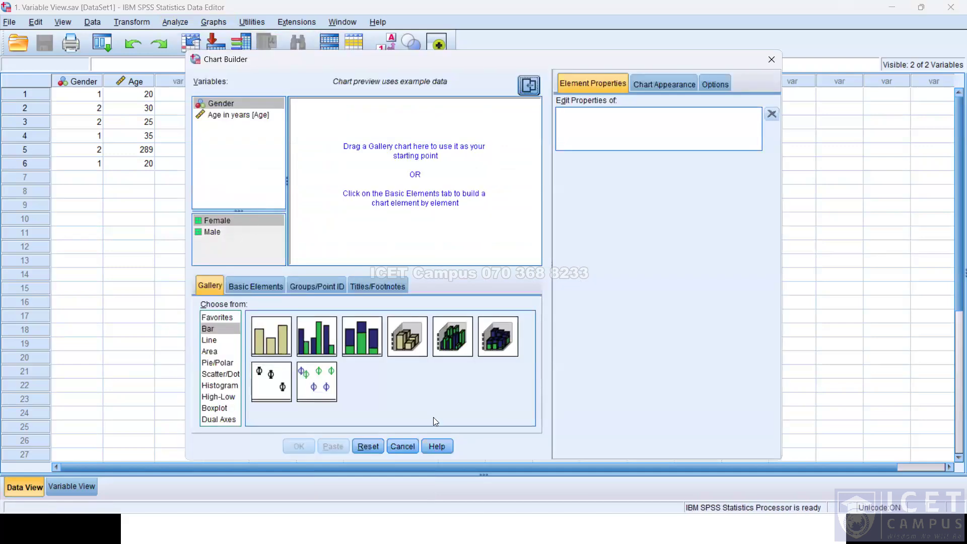
pyautogui.click(416, 444)
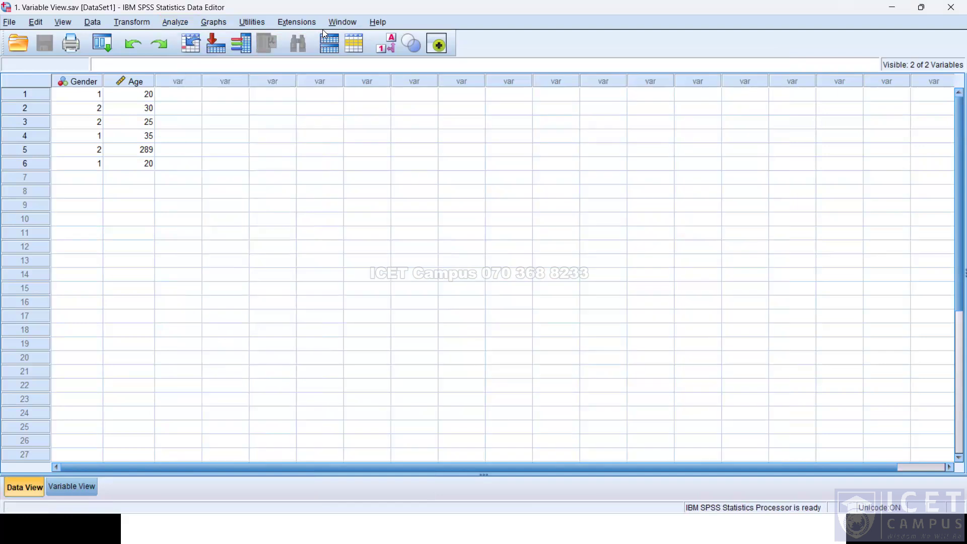
# Create a legacy simple bar chart with Gender on the category axis, paneled in columns by Age in years.
pyautogui.click(209, 20)
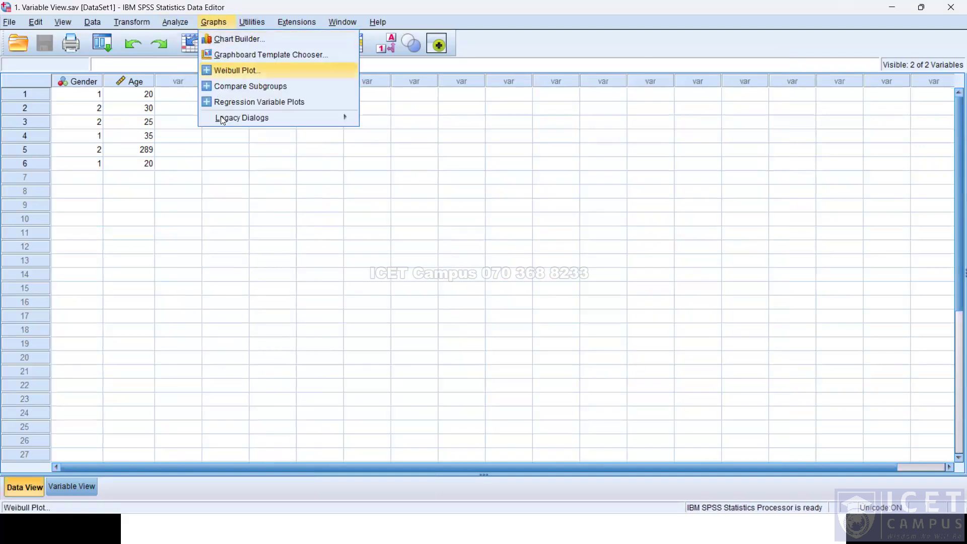
pyautogui.moveTo(221, 118)
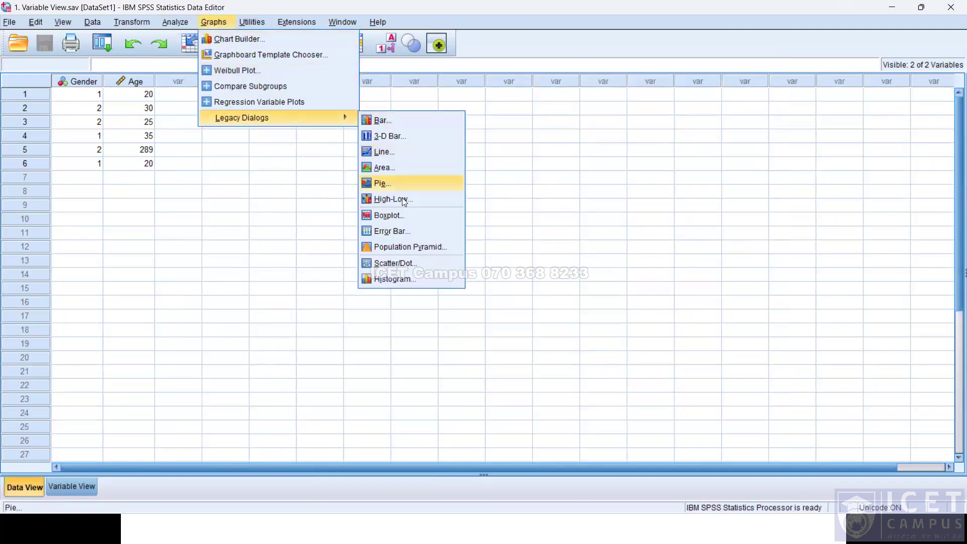
pyautogui.click(398, 123)
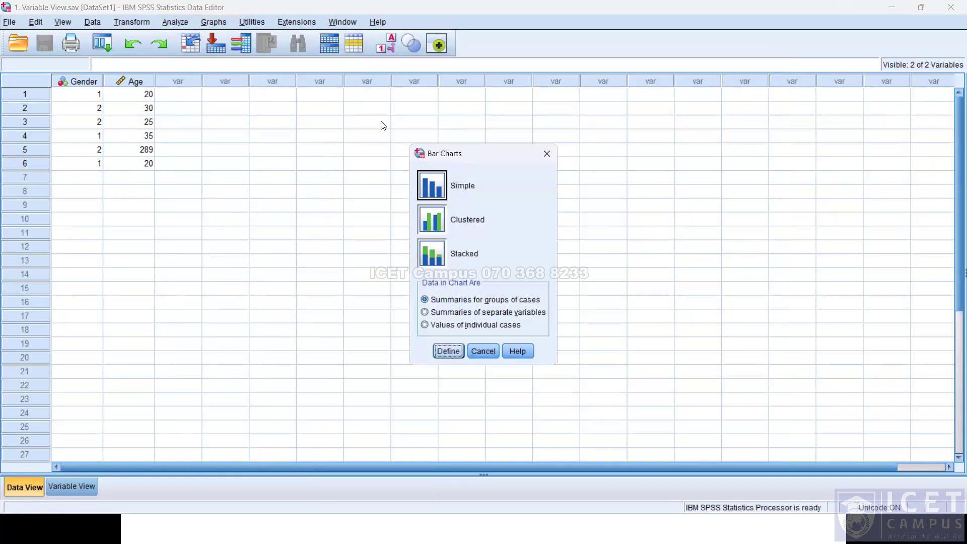
pyautogui.doubleClick(456, 187)
pyautogui.click(444, 219)
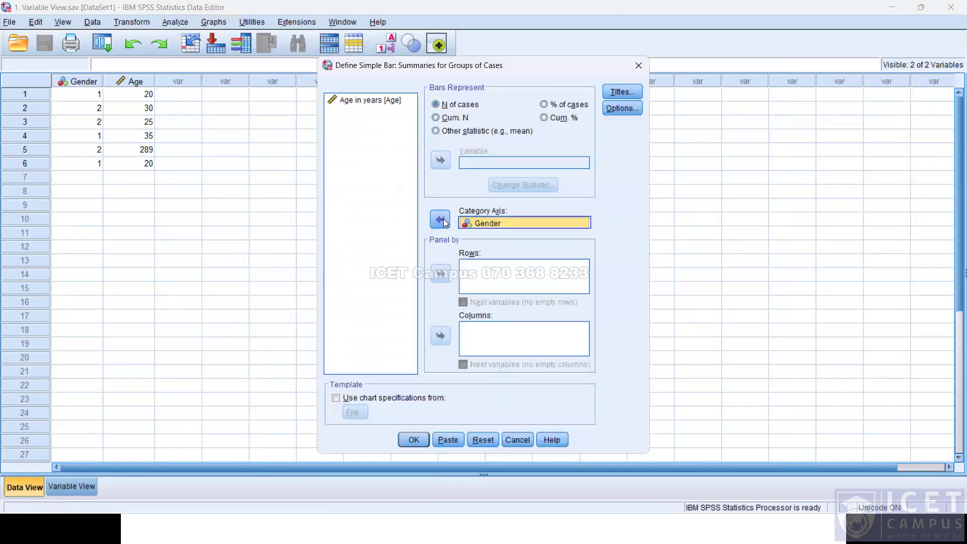
pyautogui.click(409, 225)
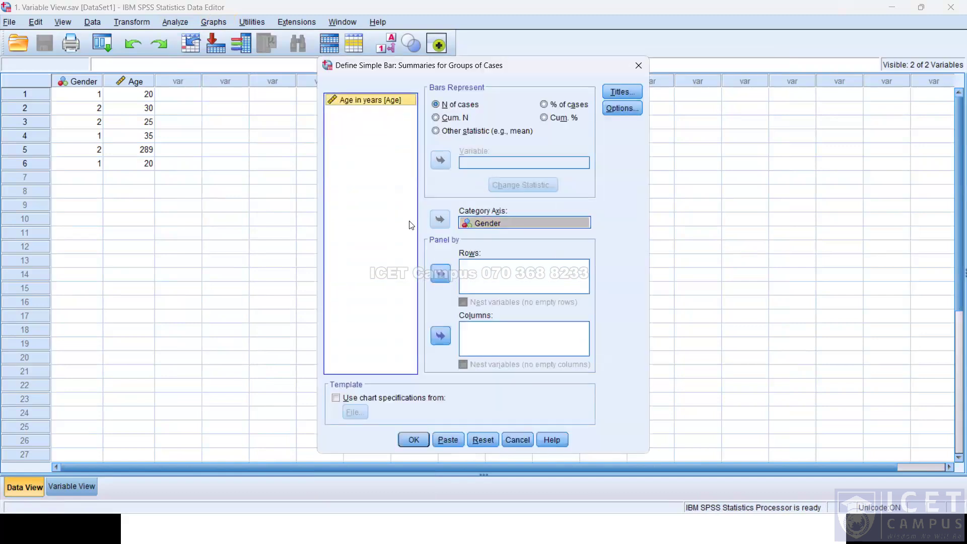
pyautogui.click(433, 332)
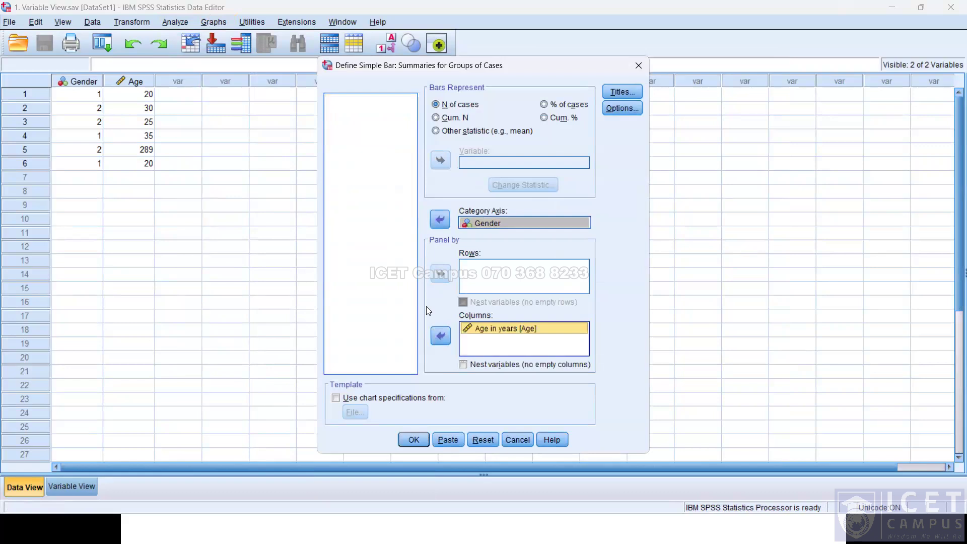
pyautogui.click(414, 441)
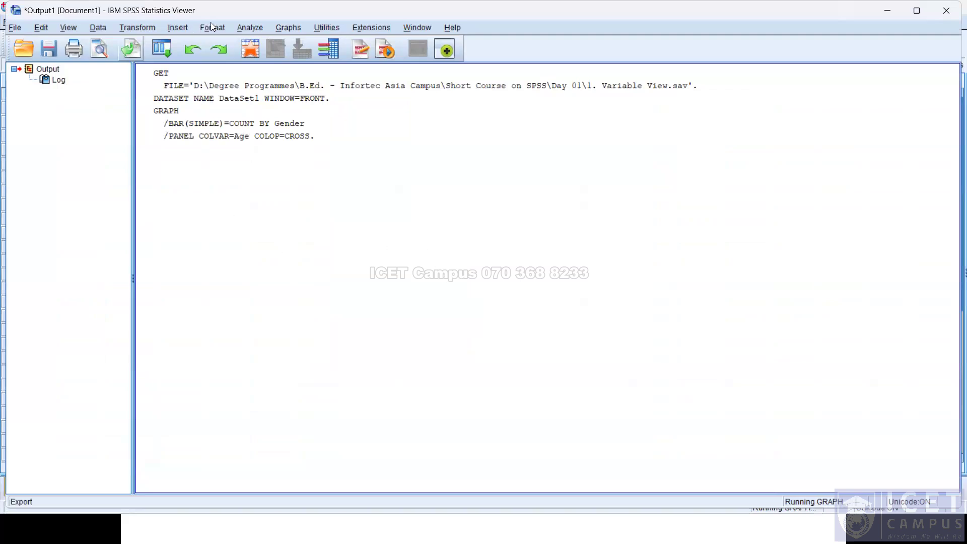
pyautogui.click(946, 10)
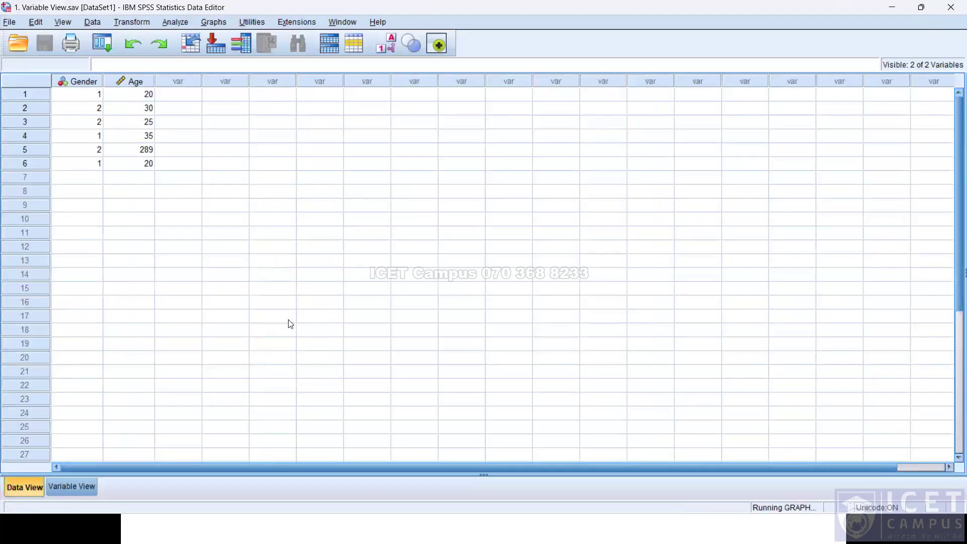
pyautogui.click(312, 528)
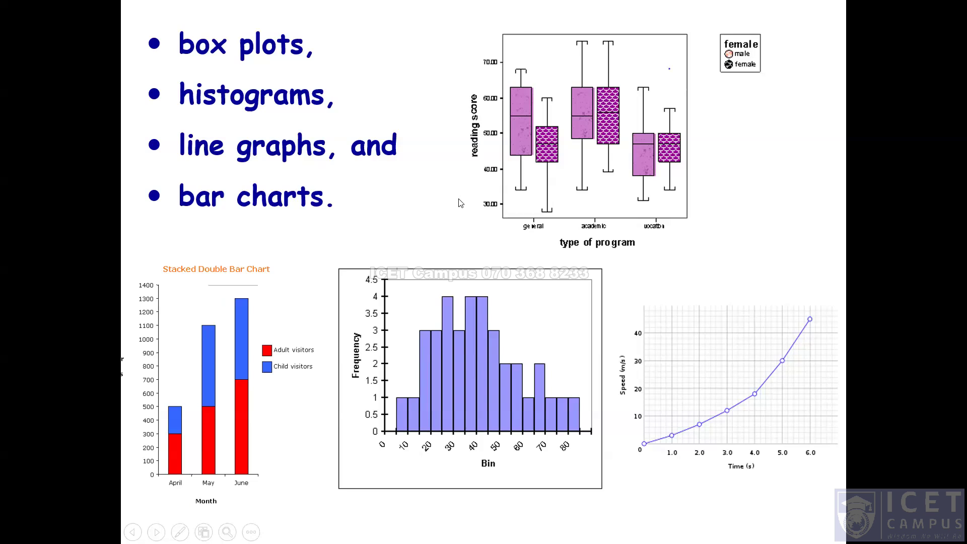
pyautogui.click(694, 181)
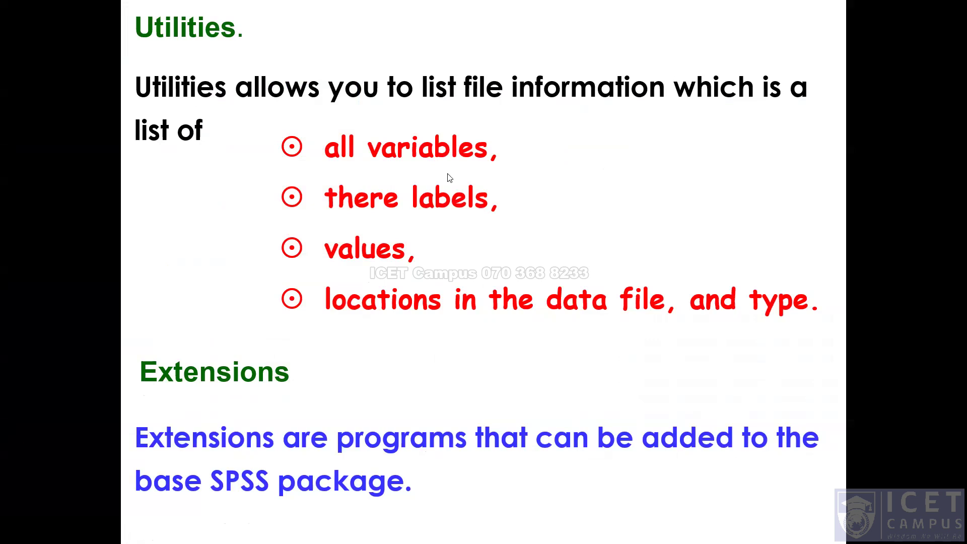
pyautogui.hotkey('alt', 'Tab')
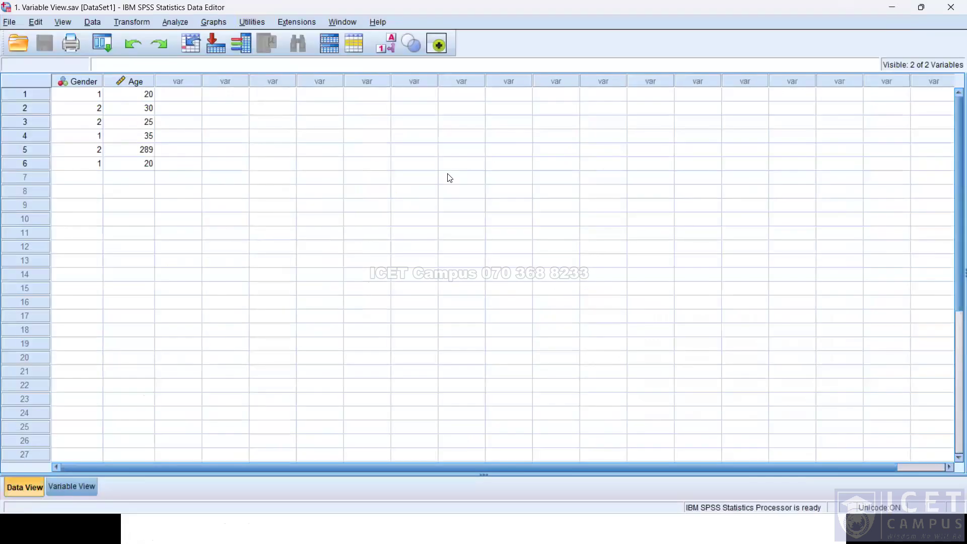
# Look through the commands in the Extensions, Window and Help menus.
pyautogui.click(281, 23)
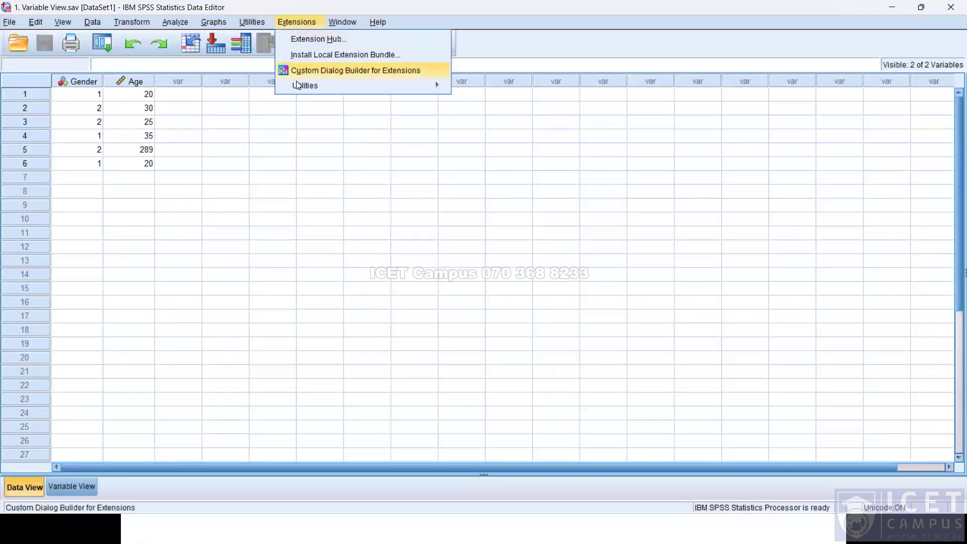
pyautogui.moveTo(298, 84)
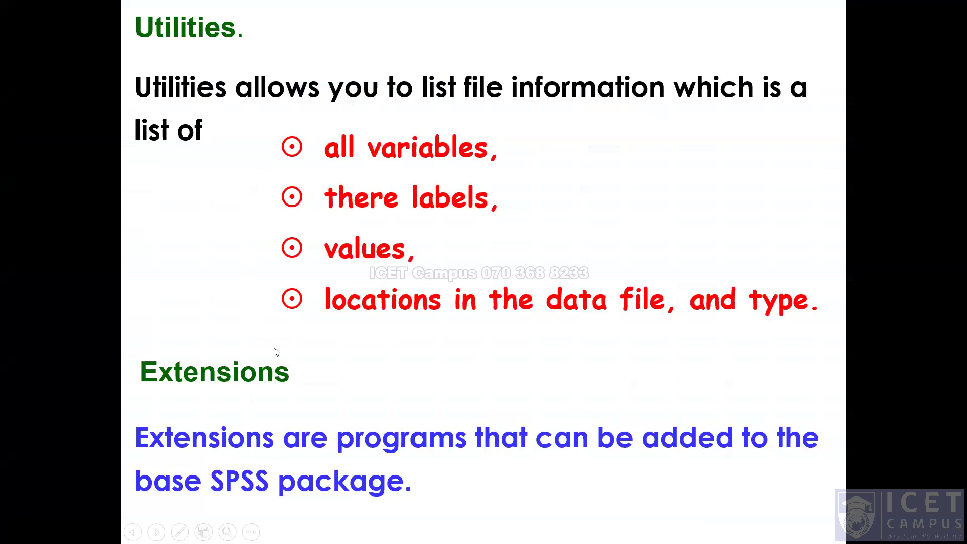
pyautogui.hotkey('alt', 'Tab')
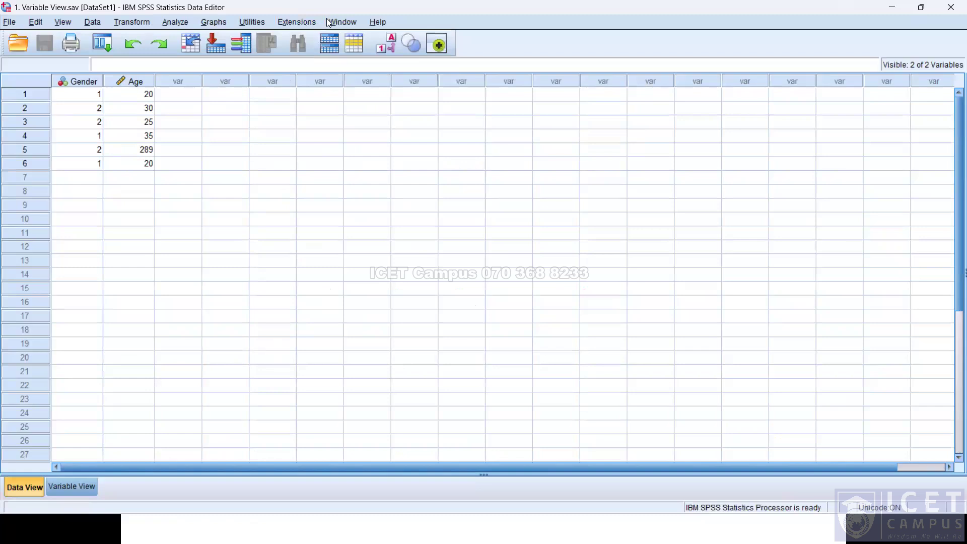
pyautogui.click(335, 20)
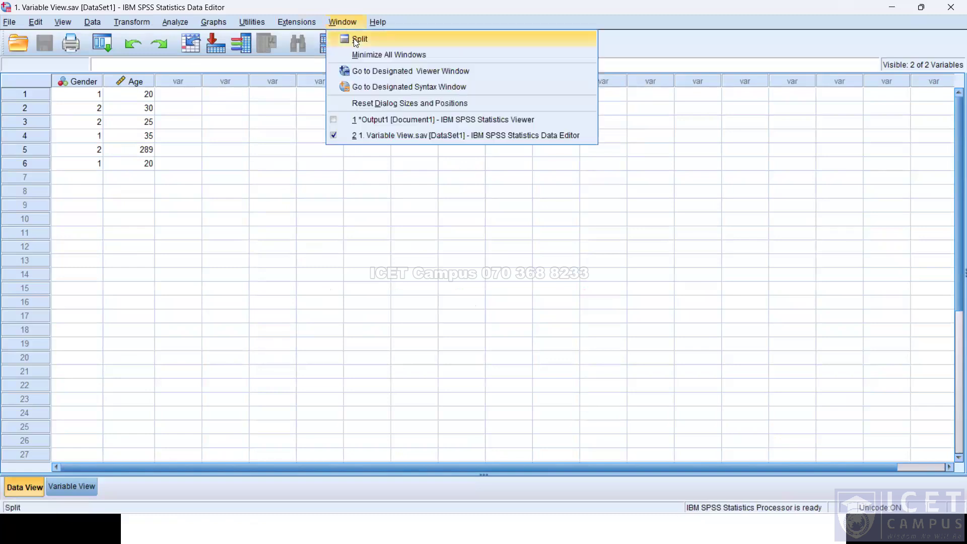
pyautogui.moveTo(387, 30)
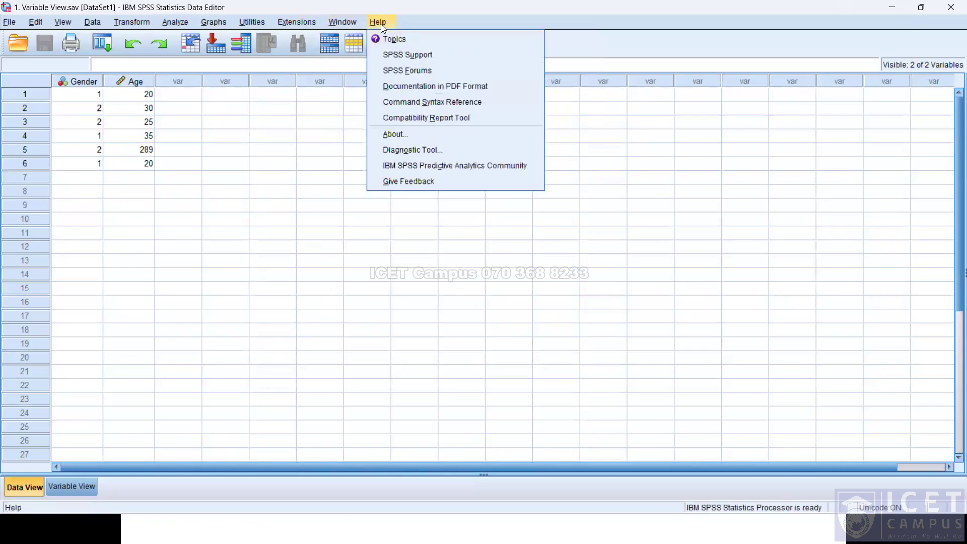
pyautogui.hotkey('alt', 'Tab')
pyautogui.press('Right')
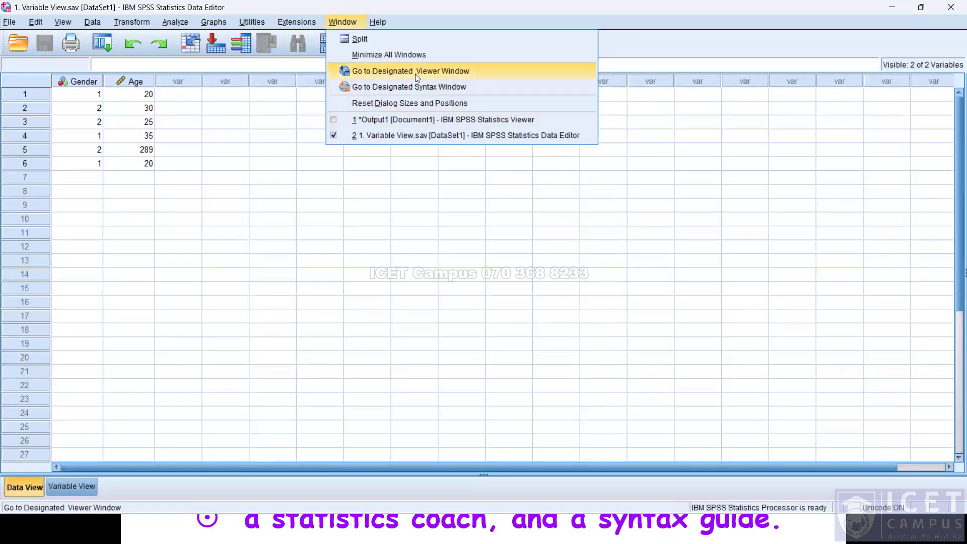
# Switch to the designated Viewer window and scroll to the bar chart output.
pyautogui.click(402, 76)
pyautogui.scroll(-3, 516, 218)
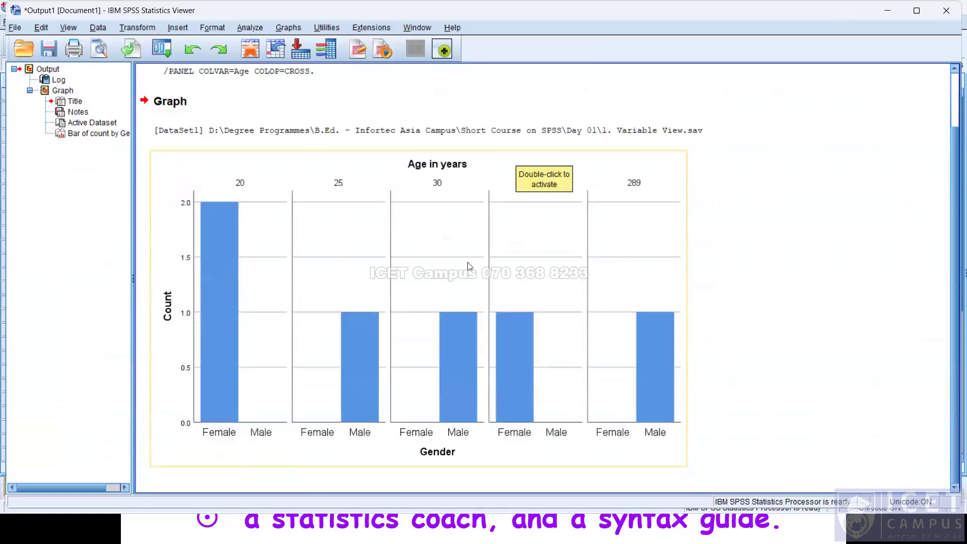
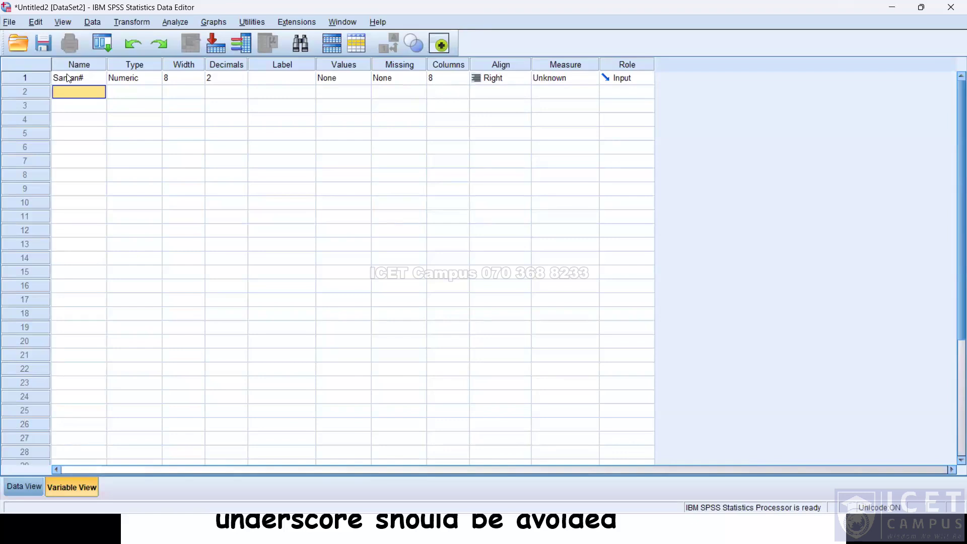
# Switch to the presentation slides on variable naming rules and back to the Data Editor.
pyautogui.hotkey('alt', 'Tab')
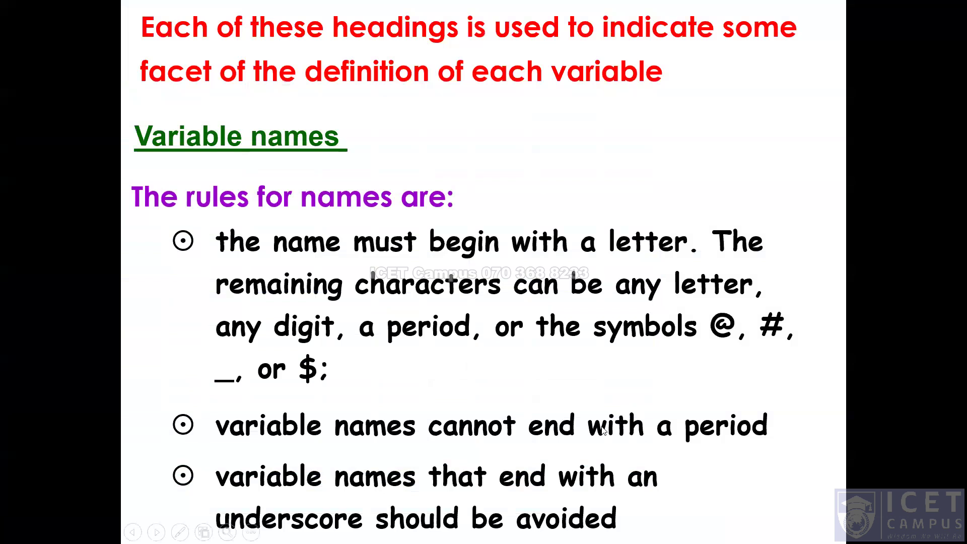
pyautogui.hotkey('alt', 'Tab')
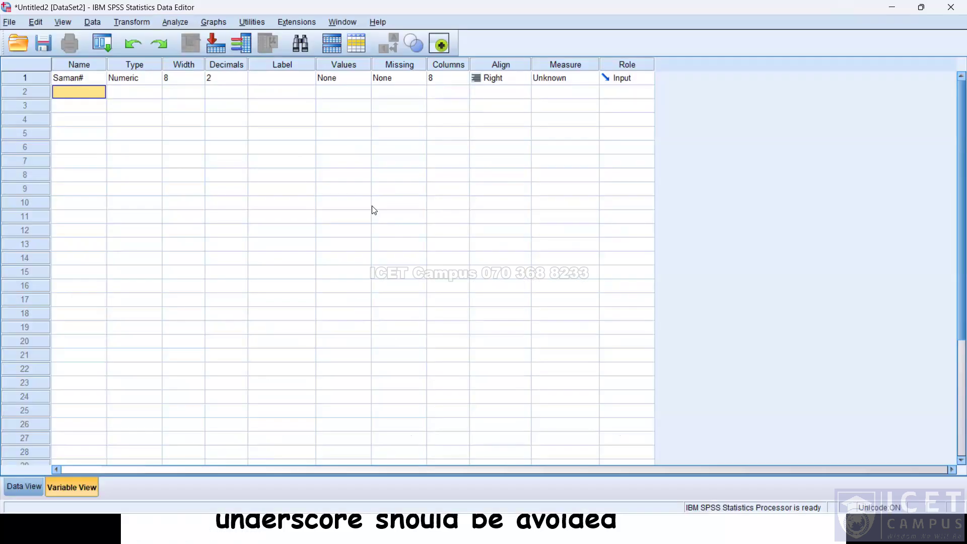
pyautogui.hotkey('alt', 'Tab')
pyautogui.hotkey('alt', 'Tab')
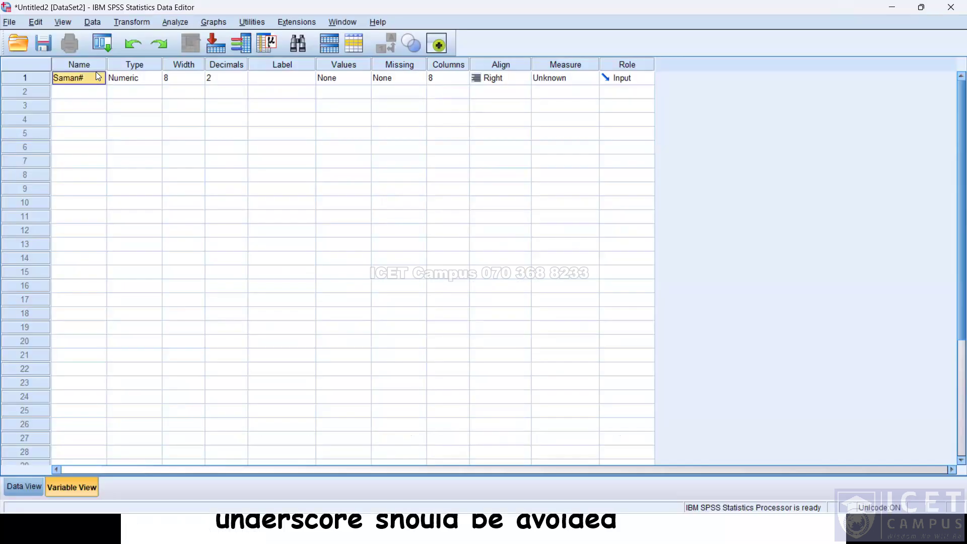
# Try to rename the first variable with a name containing an illegal character and dismiss the error.
pyautogui.press('BackSpace')
pyautogui.write('dkdld,')
pyautogui.press('Return')
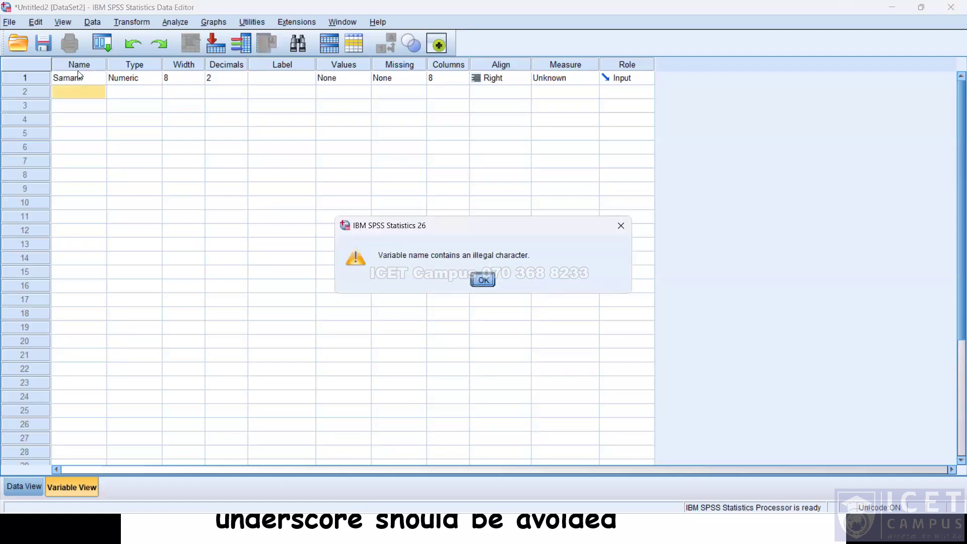
pyautogui.press('Return')
pyautogui.doubleClick(64, 78)
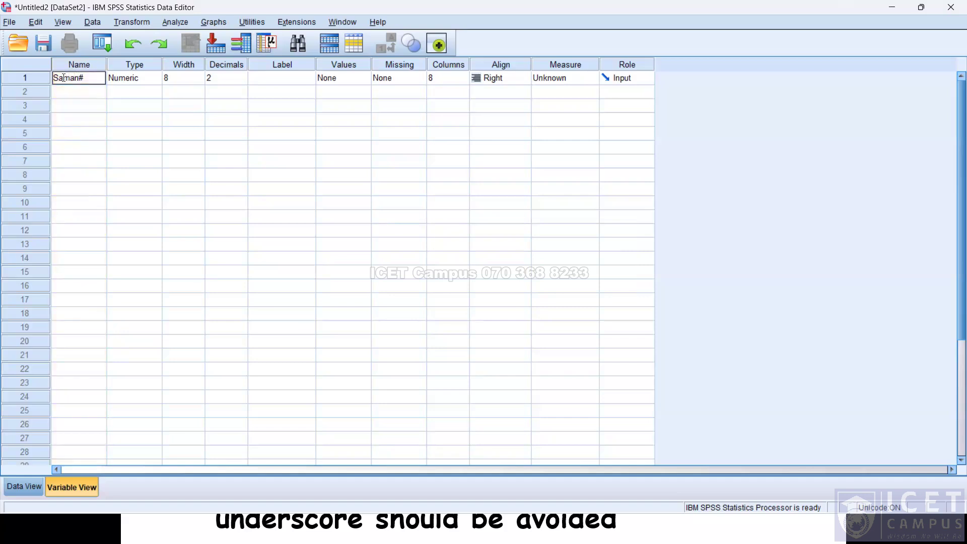
pyautogui.press('Return')
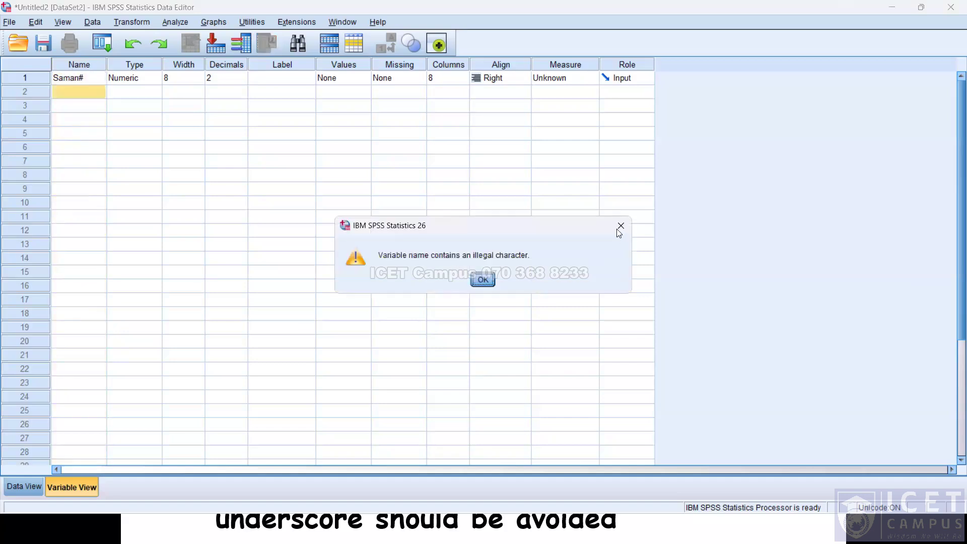
pyautogui.press('Return')
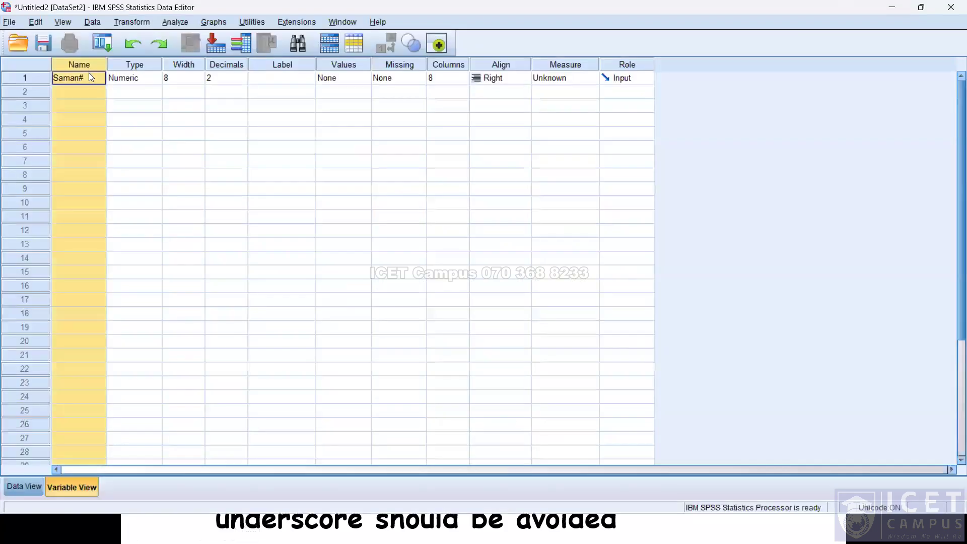
# Replace the trailing # in the first variable's name with an underscore and dismiss the warning.
pyautogui.doubleClick(89, 73)
pyautogui.press('BackSpace')
pyautogui.write('_')
pyautogui.press('Return')
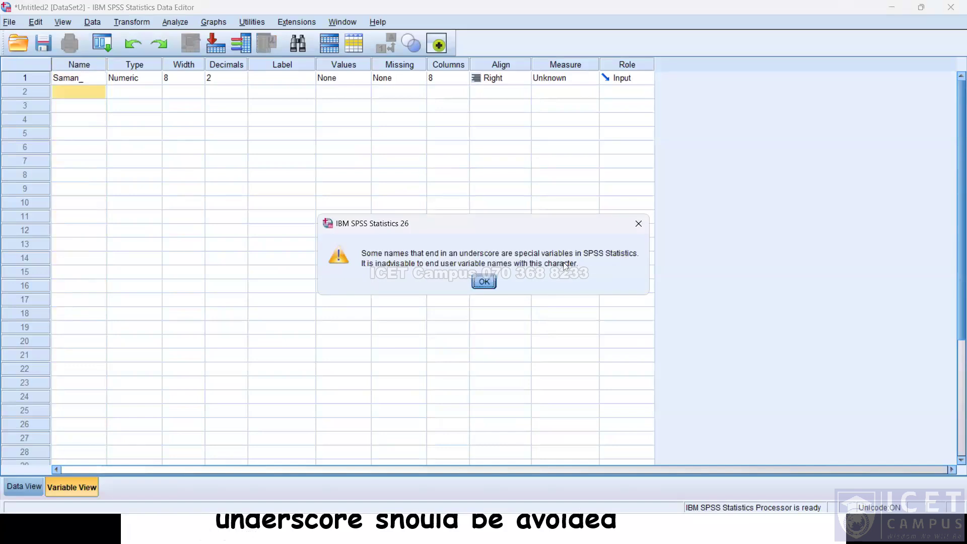
pyautogui.click(493, 280)
pyautogui.click(92, 75)
pyautogui.click(94, 75)
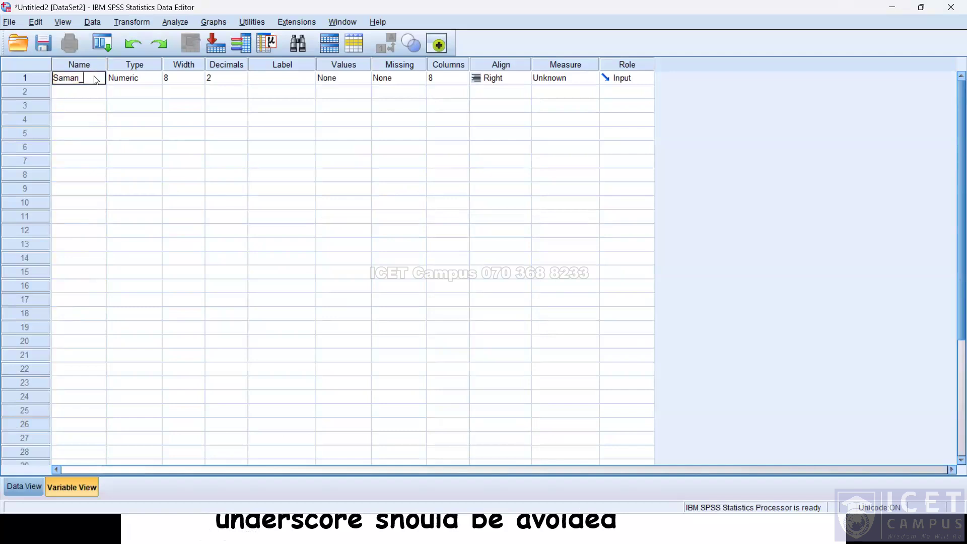
pyautogui.press('Return')
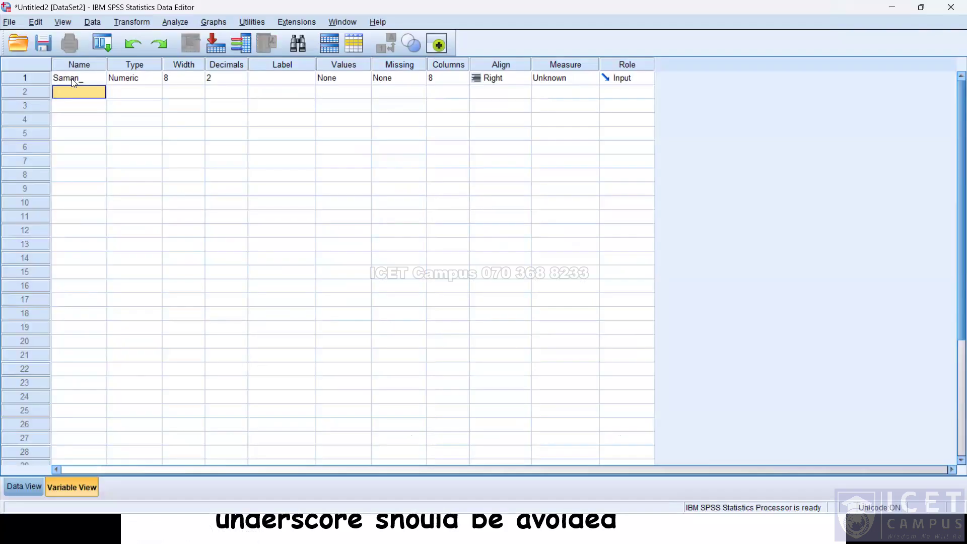
# Advance through the naming-rules slides in the presentation and return to the Data Editor.
pyautogui.click(71, 79)
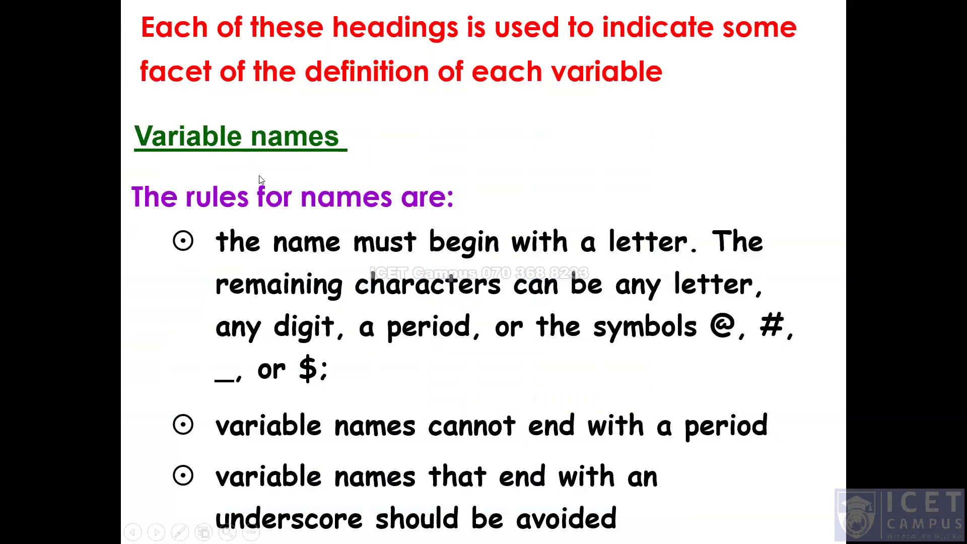
pyautogui.click(91, 139)
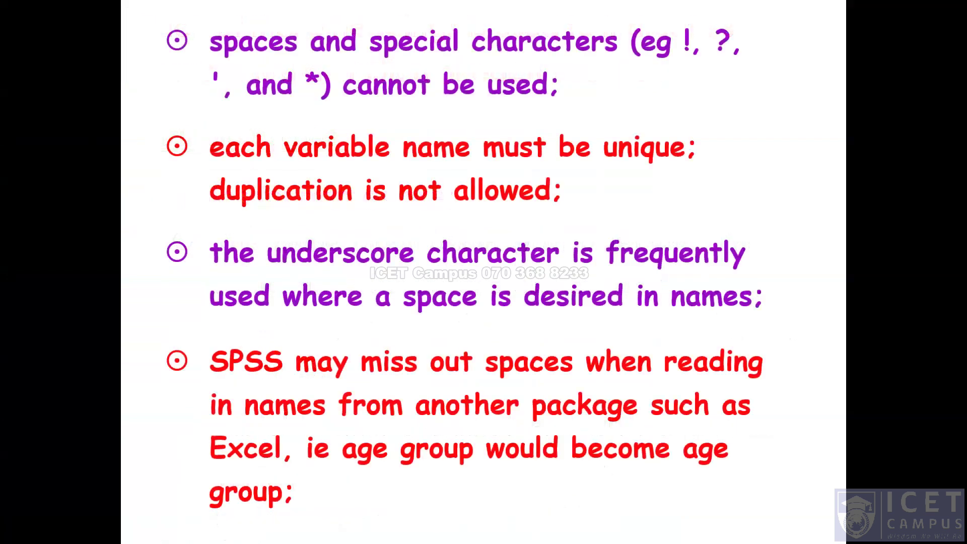
pyautogui.hotkey('alt', 'Tab')
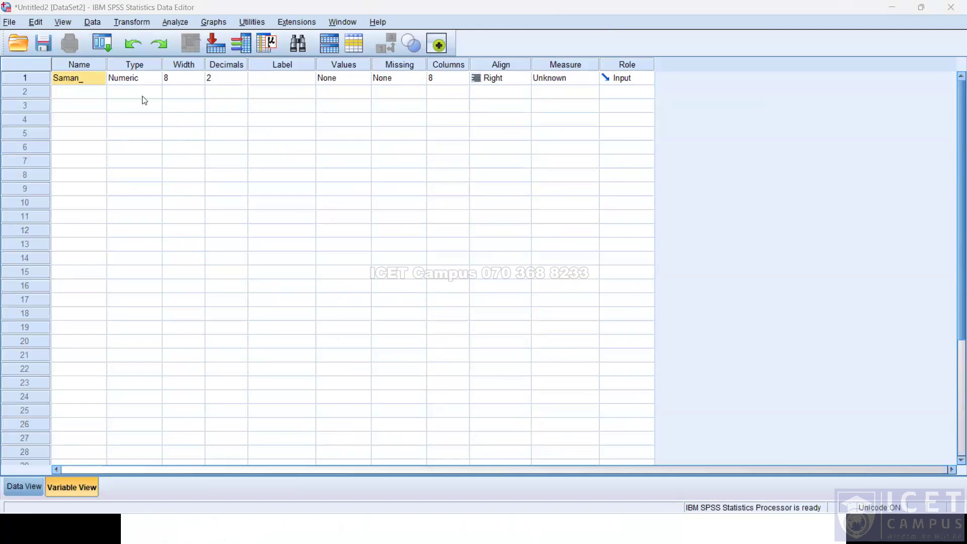
# Try to rename the first variable to a person's full name containing a space and dismiss the error.
pyautogui.click(81, 78)
pyautogui.doubleClick(81, 78)
pyautogui.write('Ea')
pyautogui.press('BackSpace')
pyautogui.press('BackSpace')
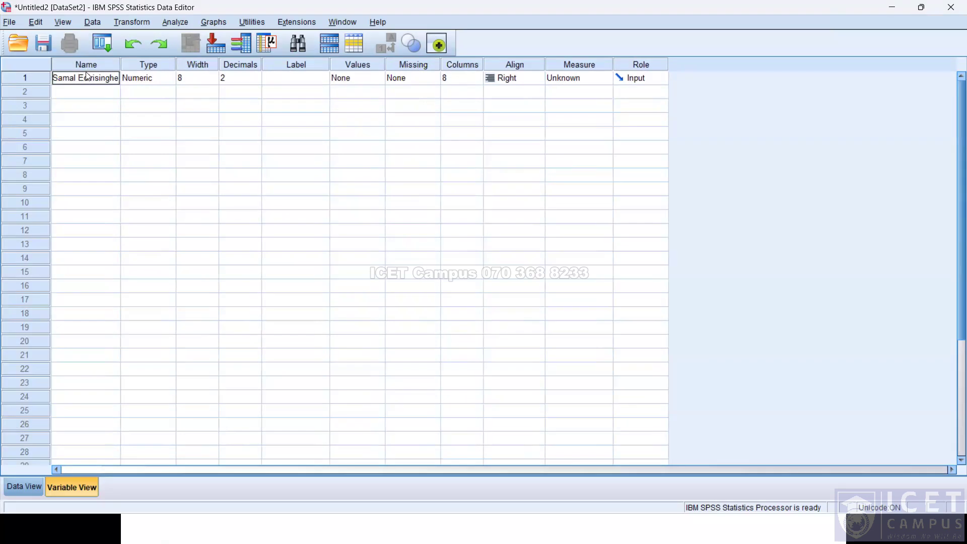
pyautogui.press('Return')
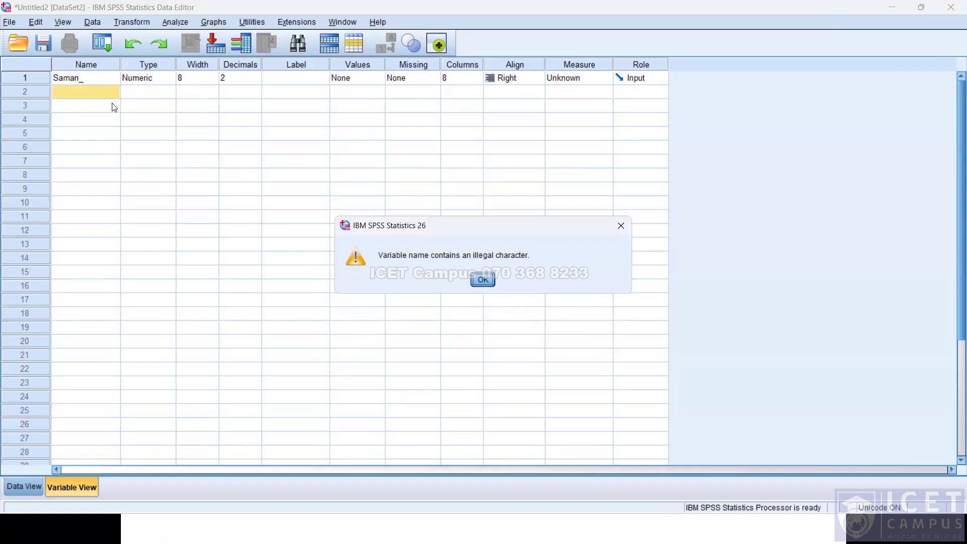
pyautogui.press('Return')
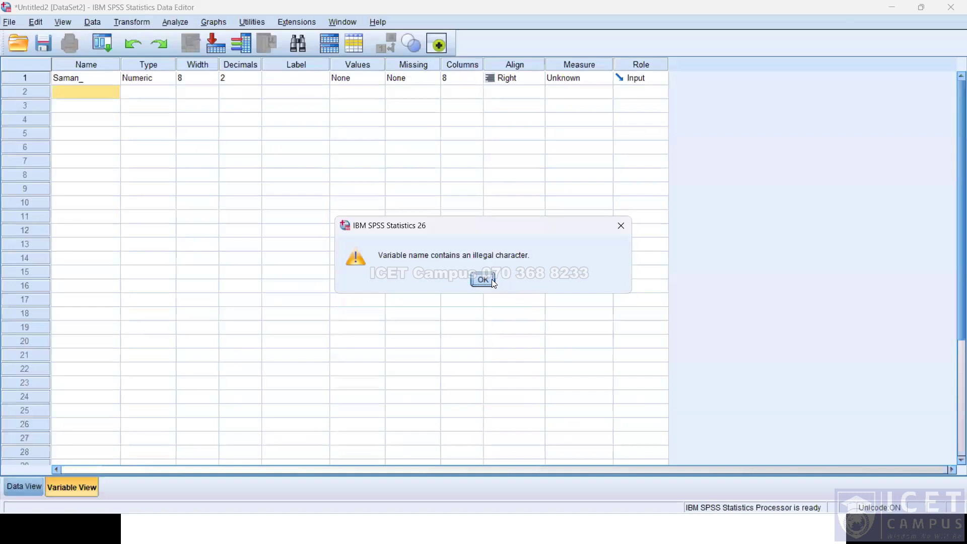
# Remove the trailing underscore from the first variable's name.
pyautogui.click(483, 279)
pyautogui.press('BackSpace')
pyautogui.press('Return')
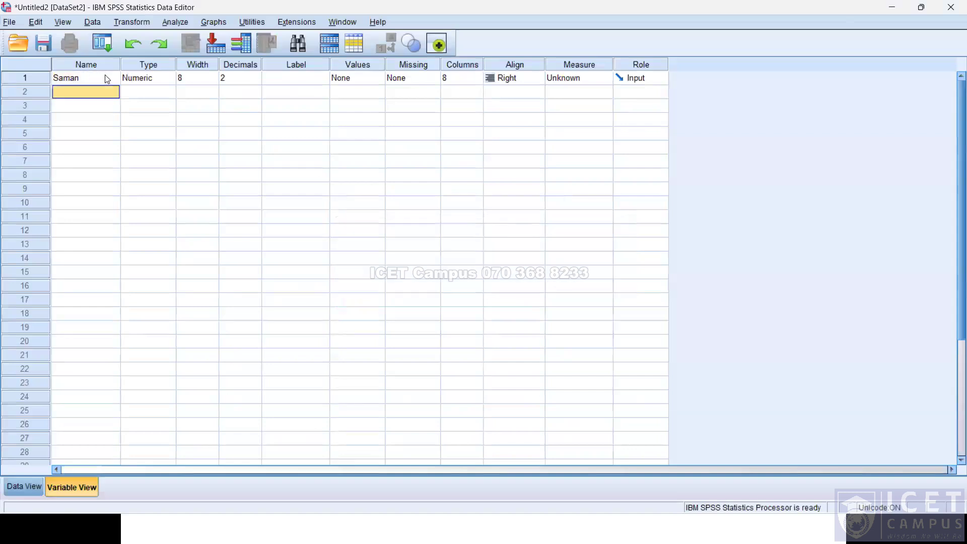
# Try to give the second variable the same name as the first and dismiss the duplicate-name error.
pyautogui.write('Saman')
pyautogui.press('Return')
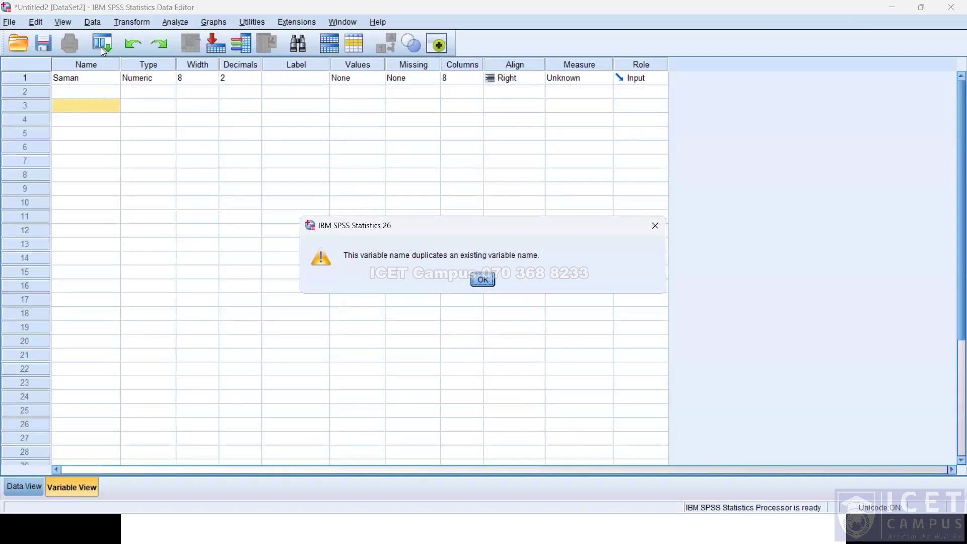
pyautogui.click(487, 281)
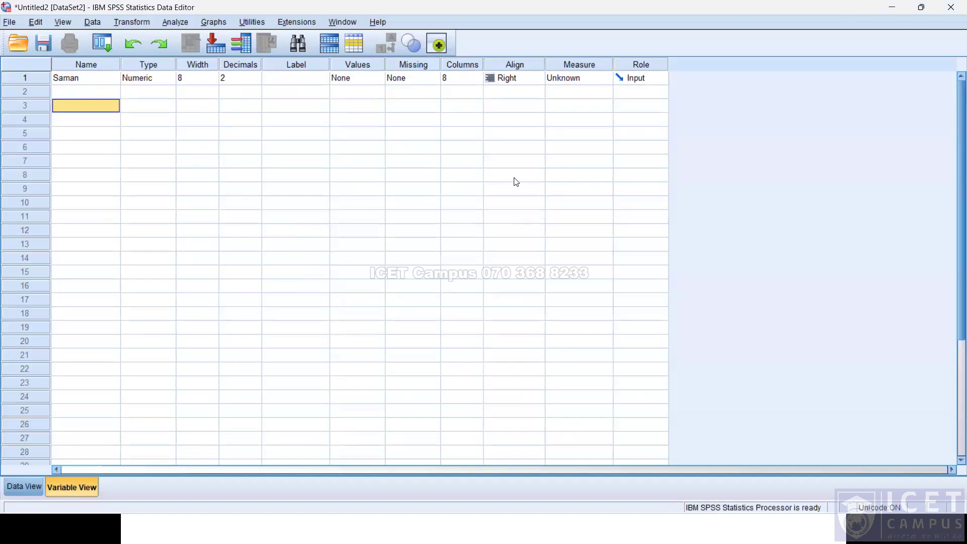
# Switch to the presentation slides and back to the Data Editor.
pyautogui.hotkey('alt', 'Tab')
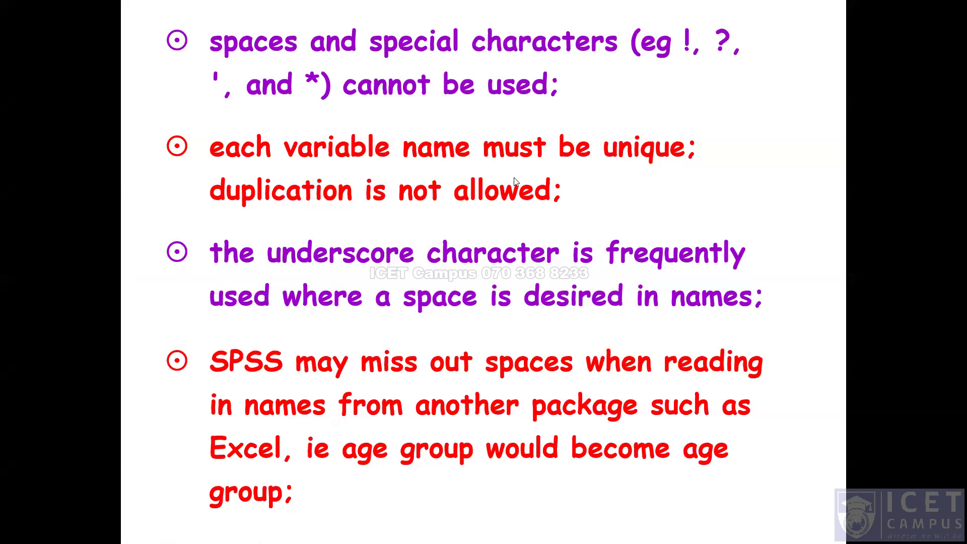
pyautogui.hotkey('alt', 'Tab')
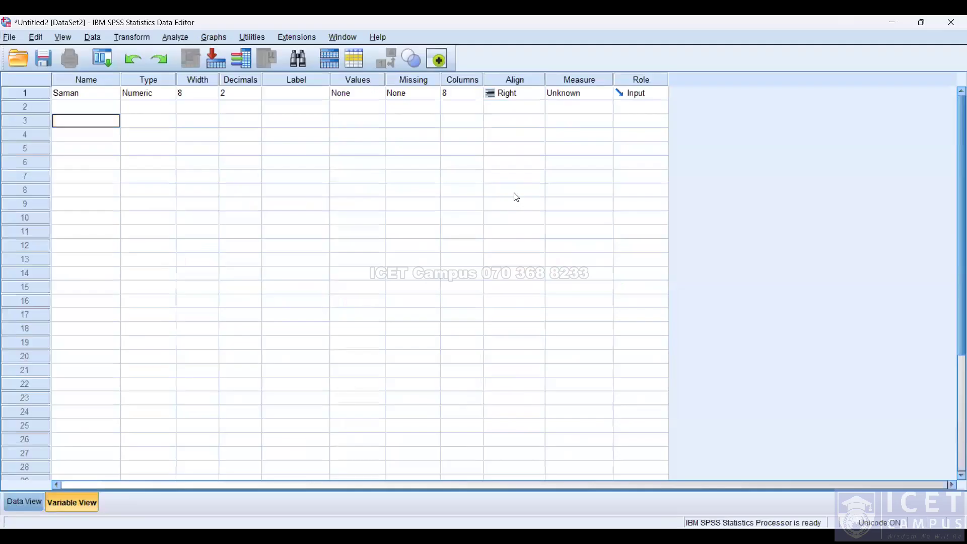
# Rename the first variable to the person's first and last name joined by an underscore.
pyautogui.click(92, 90)
pyautogui.click(92, 91)
pyautogui.press('BackSpace')
pyautogui.press('BackSpace')
pyautogui.press('BackSpace')
pyautogui.press('BackSpace')
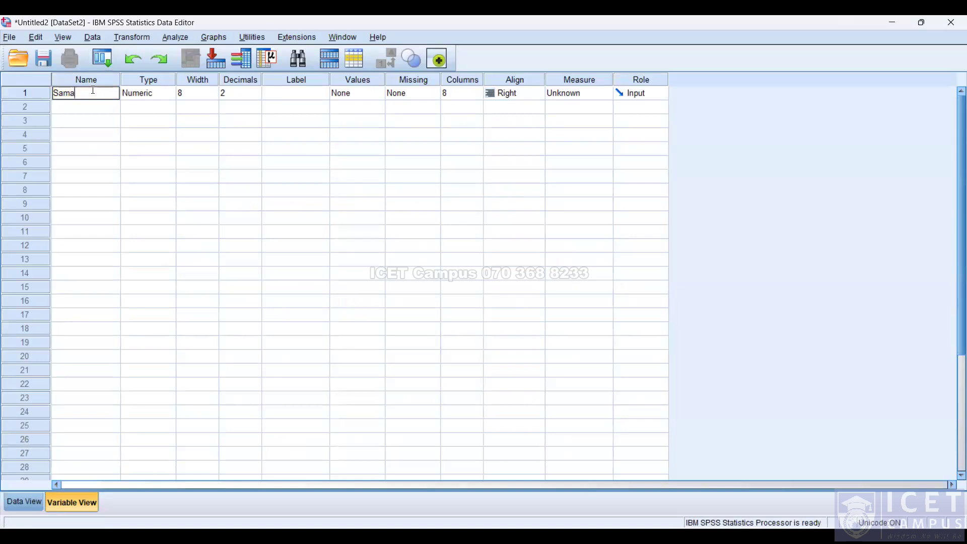
pyautogui.press('Return')
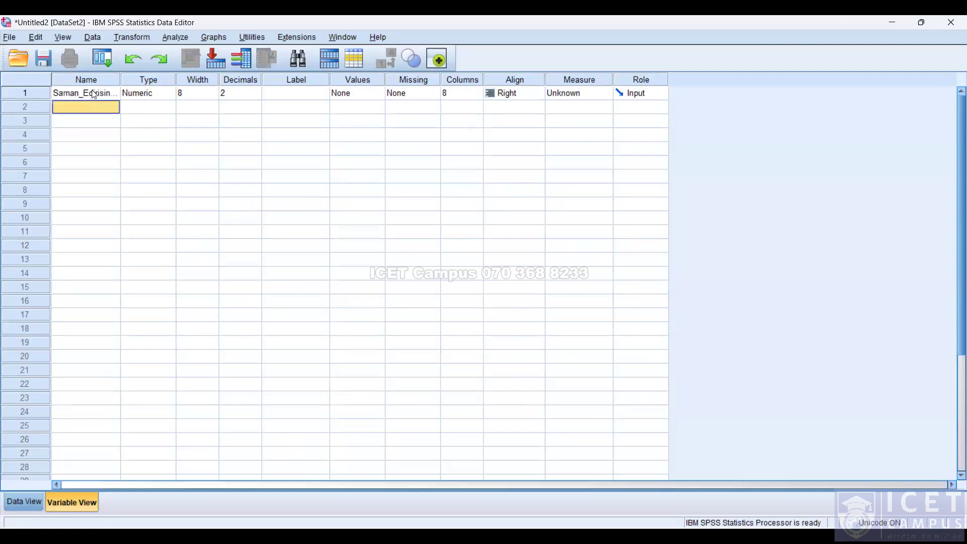
# Widen the Name column so the full variable name is shown.
pyautogui.click(93, 93)
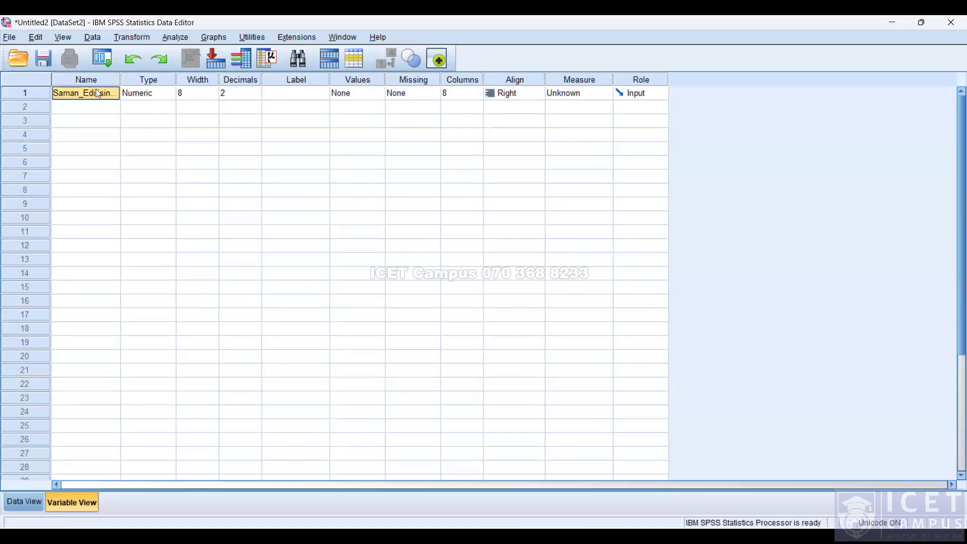
pyautogui.moveTo(119, 76); pyautogui.dragTo(142, 79)
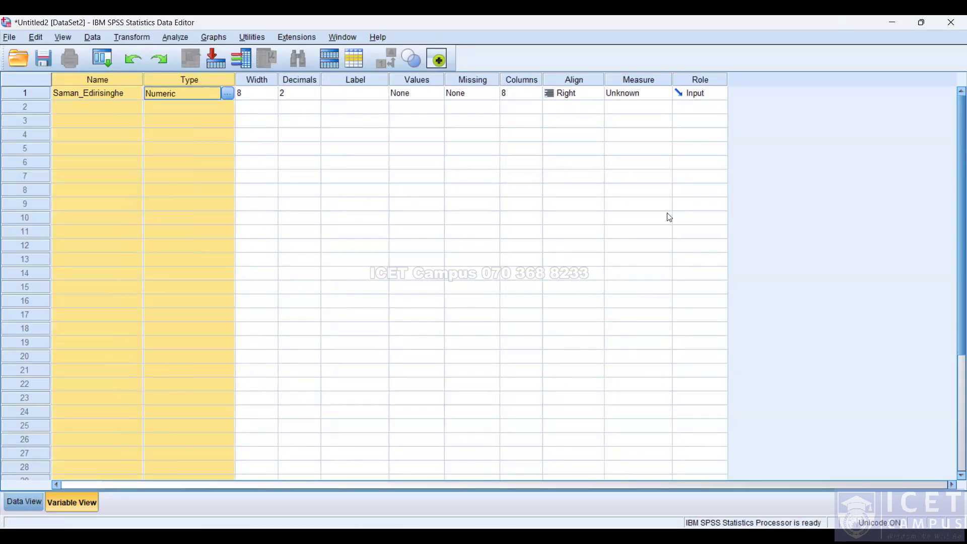
pyautogui.click(468, 370)
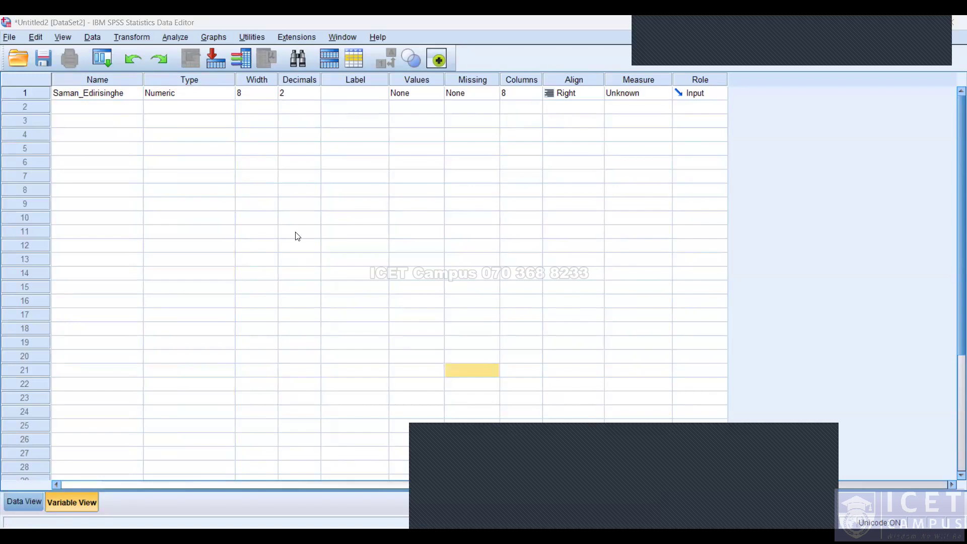
# Switch to the presentation and advance to the next slide on variable types.
pyautogui.hotkey('alt', 'Tab')
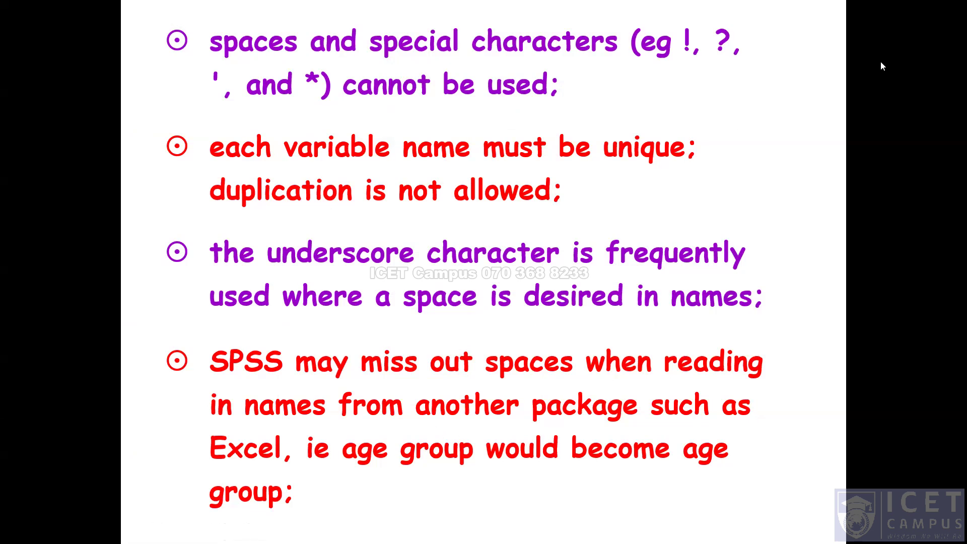
pyautogui.click(721, 124)
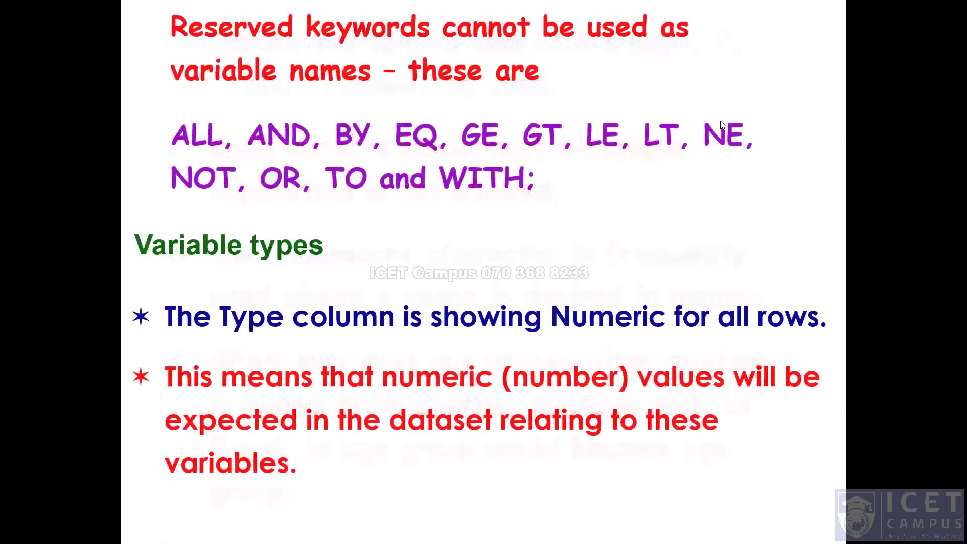
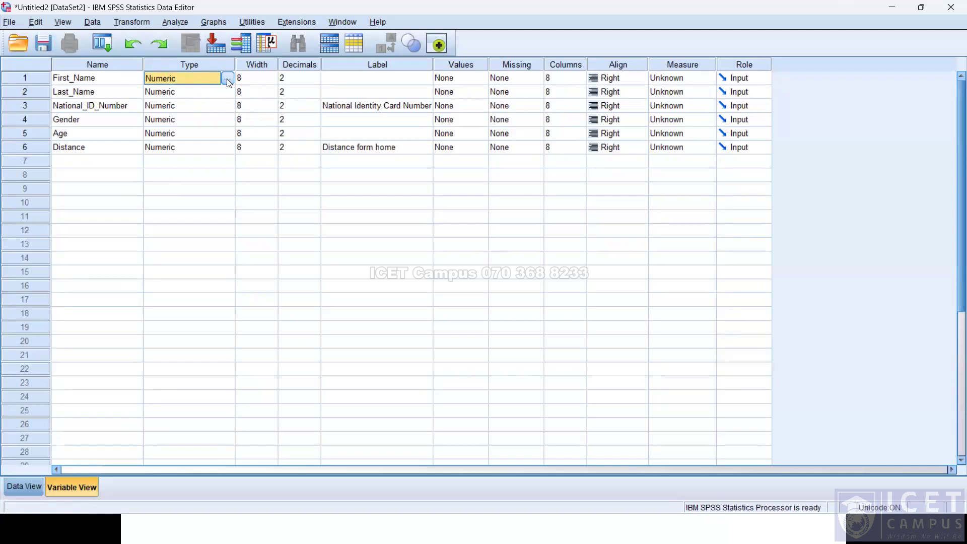
# Change the First_Name variable's type to String.
pyautogui.click(230, 78)
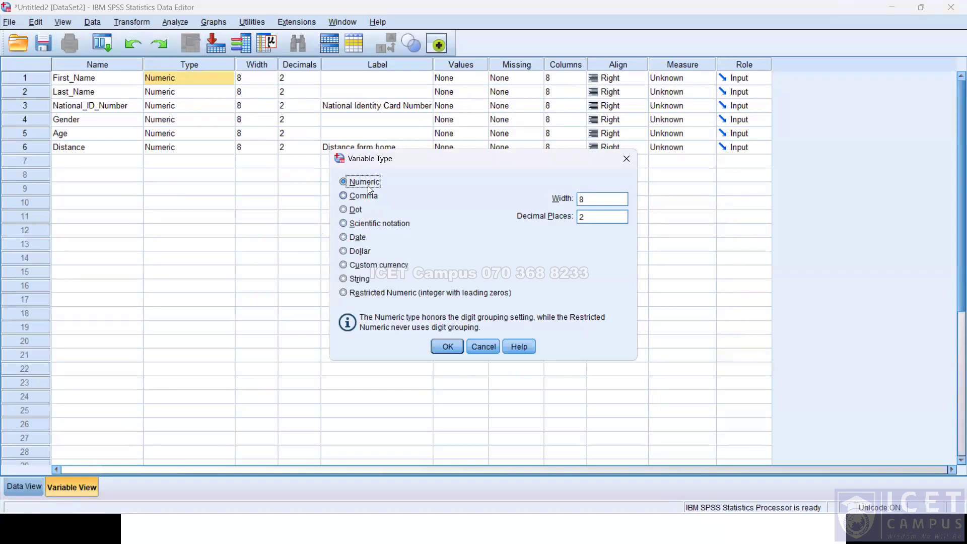
pyautogui.click(344, 279)
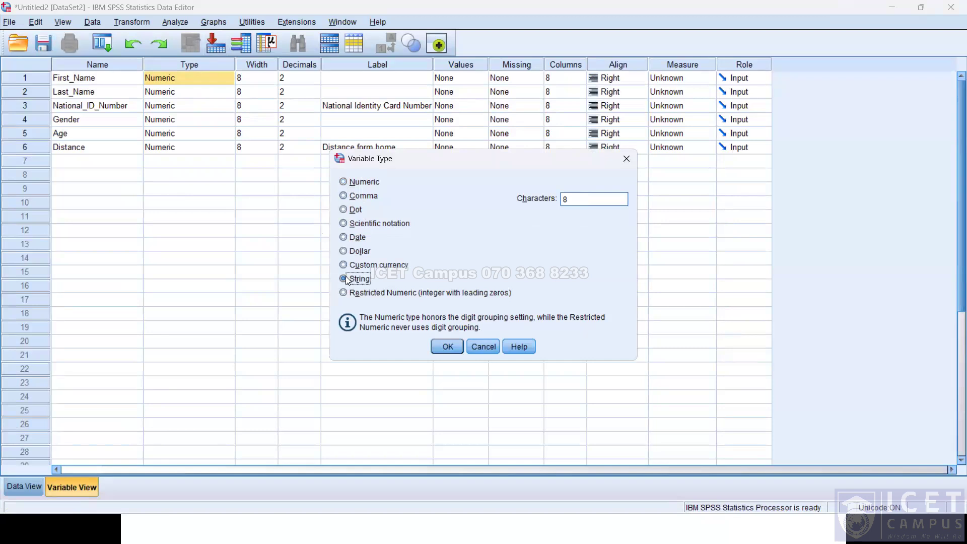
pyautogui.click(457, 348)
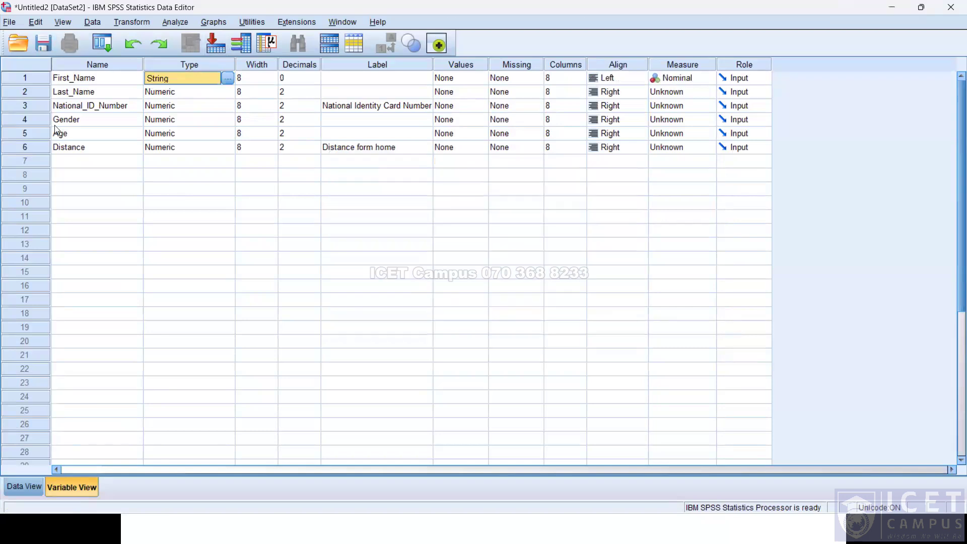
pyautogui.click(275, 179)
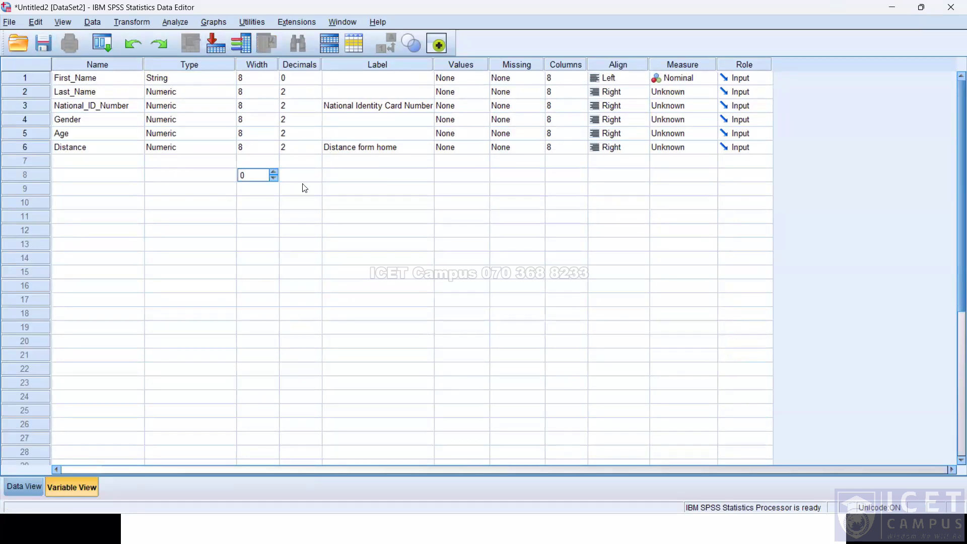
pyautogui.click(290, 175)
pyautogui.click(258, 147)
pyautogui.scroll(-1, 288, 190)
pyautogui.scroll(1, 289, 192)
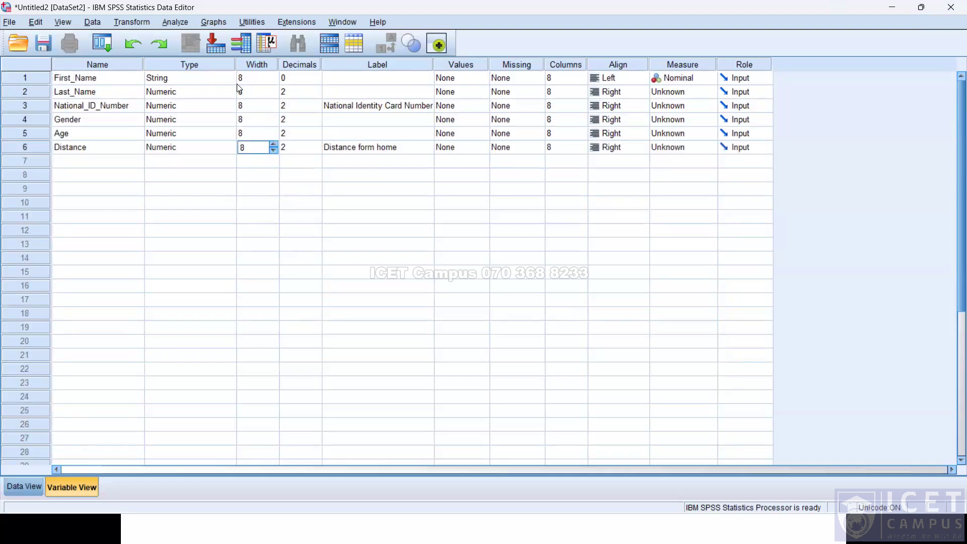
# Change the Last_Name variable's type to String.
pyautogui.click(218, 85)
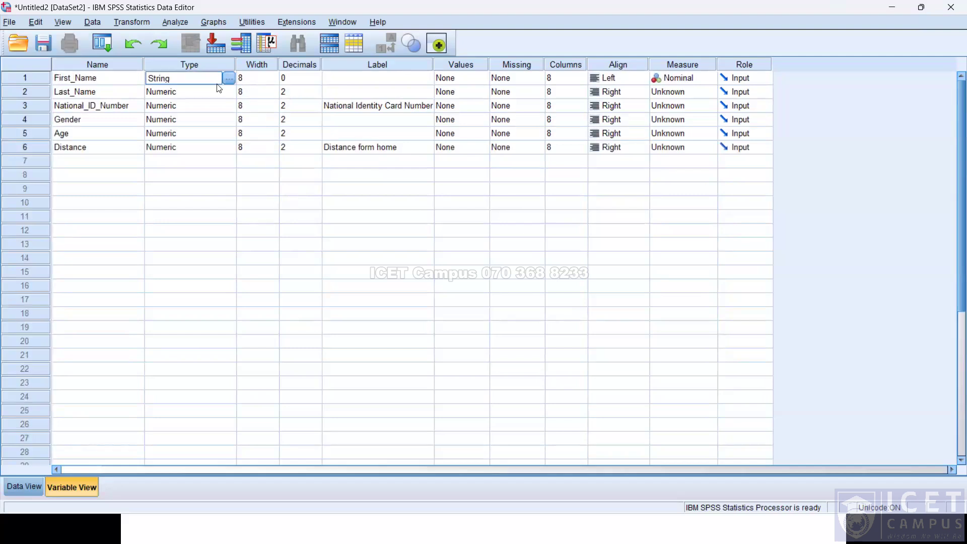
pyautogui.click(231, 96)
pyautogui.click(229, 92)
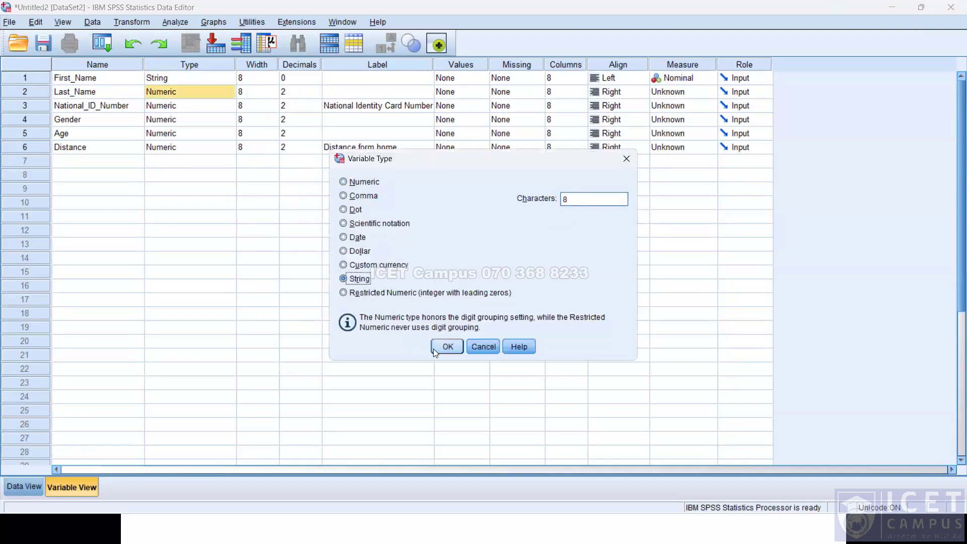
pyautogui.click(447, 347)
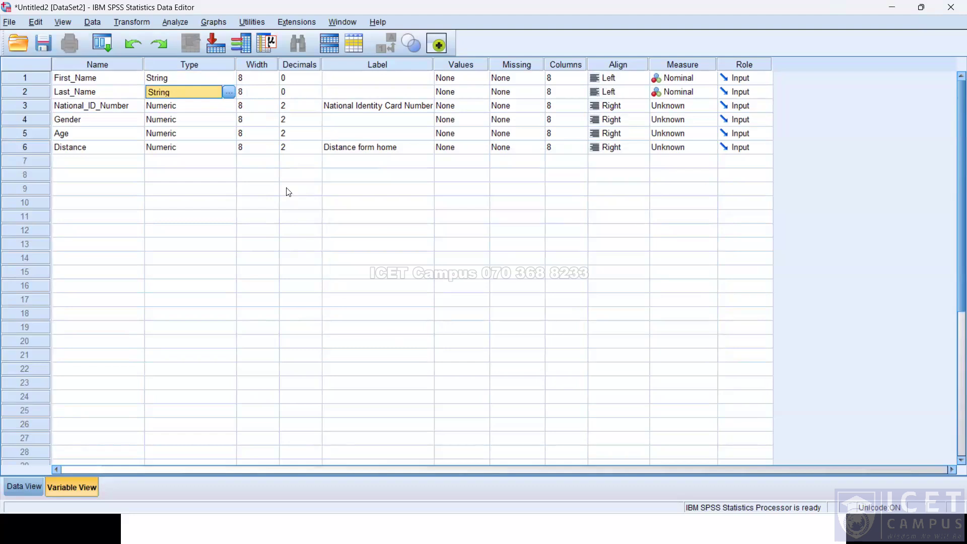
# Change the National_ID_Number variable's type to String.
pyautogui.click(226, 107)
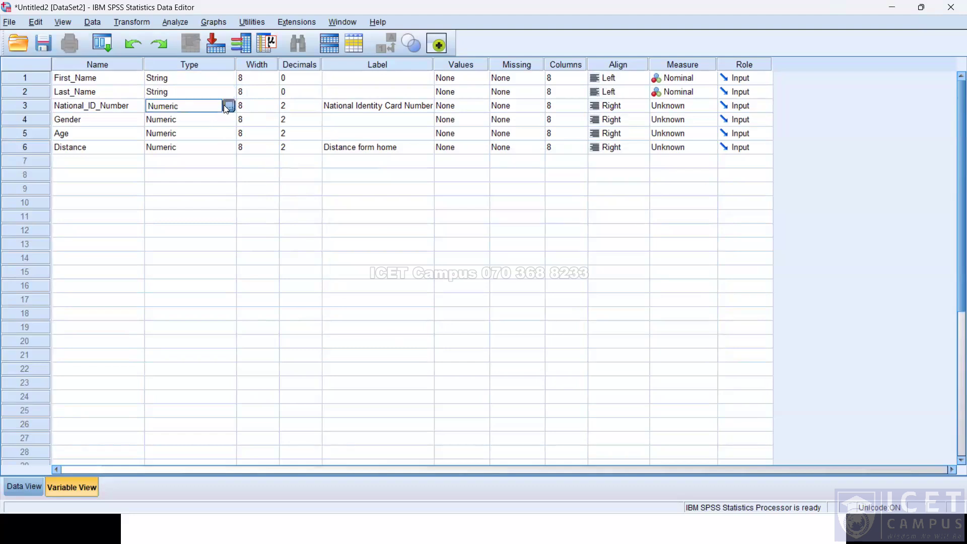
pyautogui.click(228, 106)
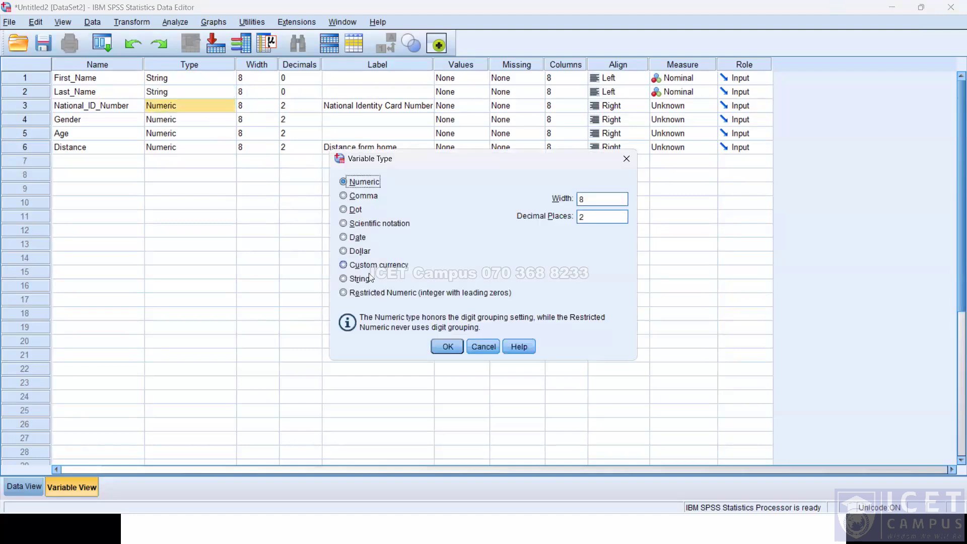
pyautogui.hotkey('alt', 'r')
pyautogui.click(435, 341)
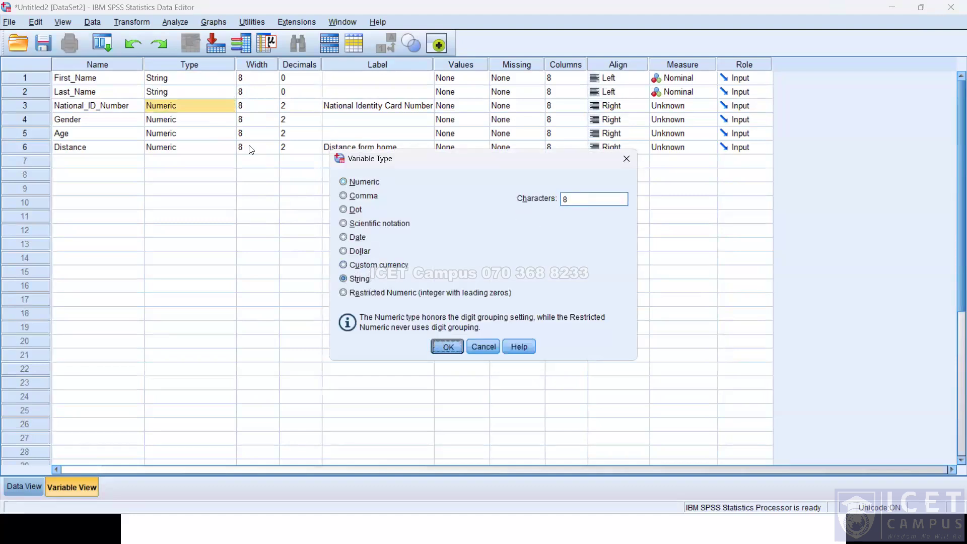
pyautogui.click(224, 119)
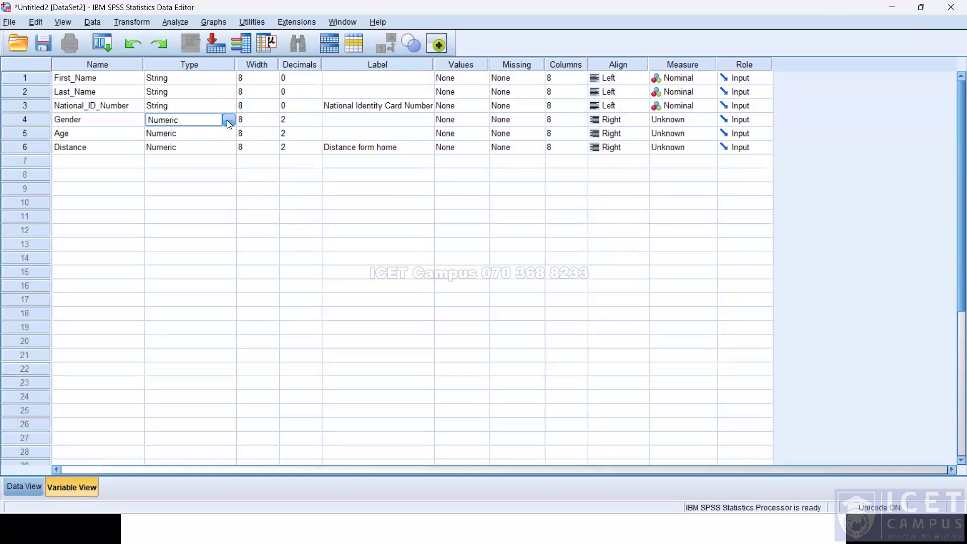
pyautogui.click(228, 120)
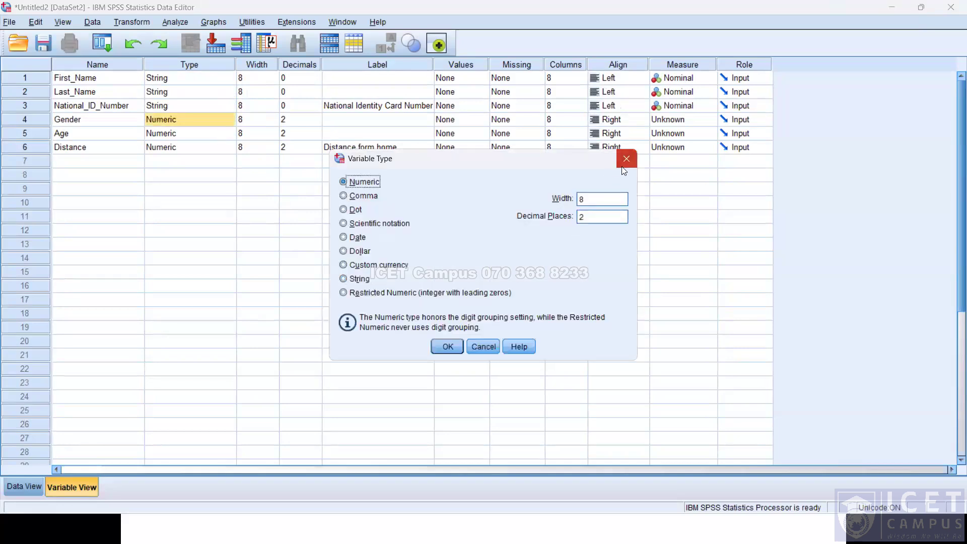
pyautogui.press('Escape')
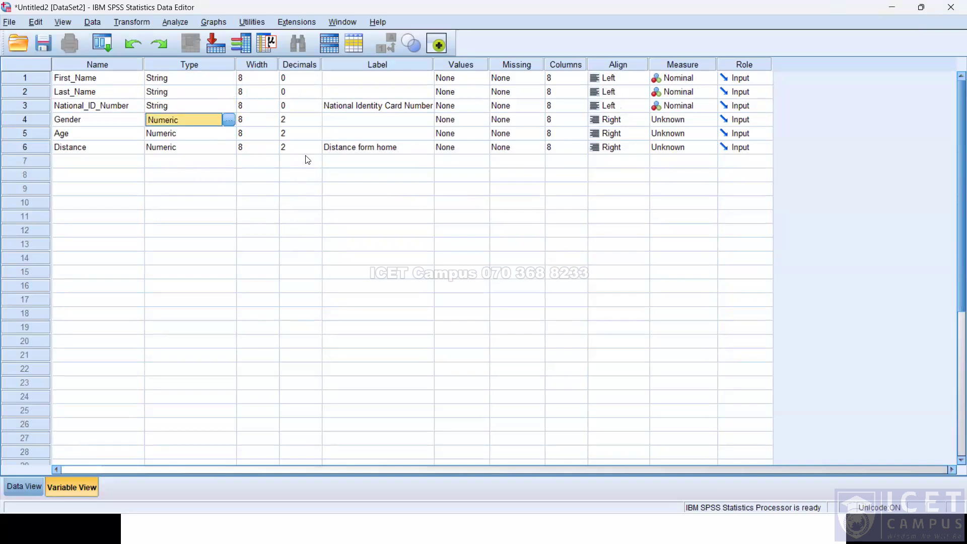
# Edit the Distance variable's label to read "Distance form home in Kilometers".
pyautogui.click(408, 147)
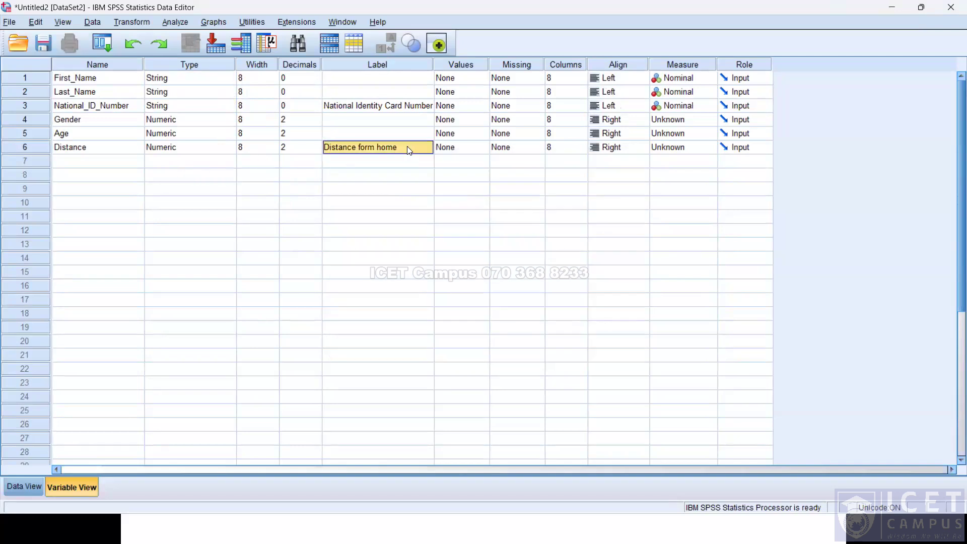
pyautogui.press('BackSpace')
pyautogui.press('Escape')
pyautogui.doubleClick(402, 147)
pyautogui.write('in')
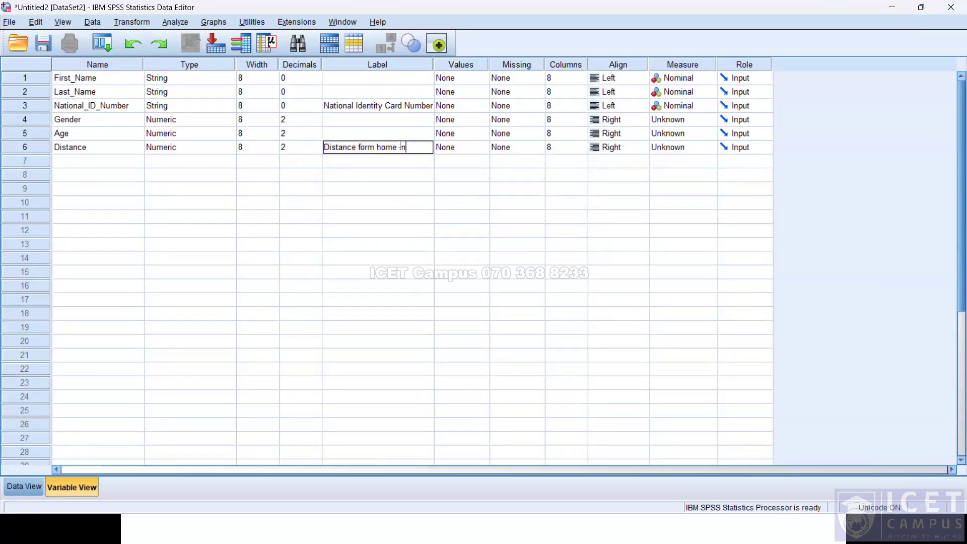
pyautogui.write(' Kilometers')
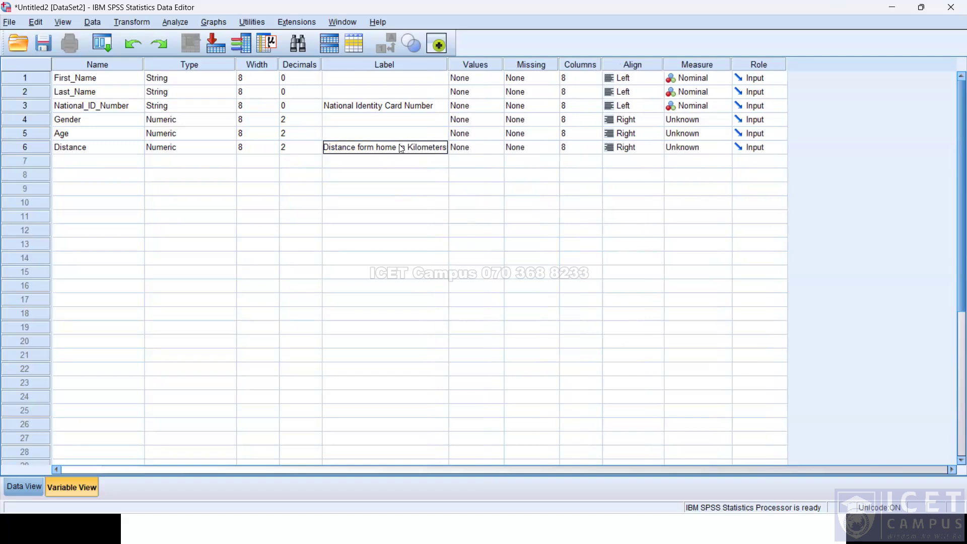
pyautogui.press('Return')
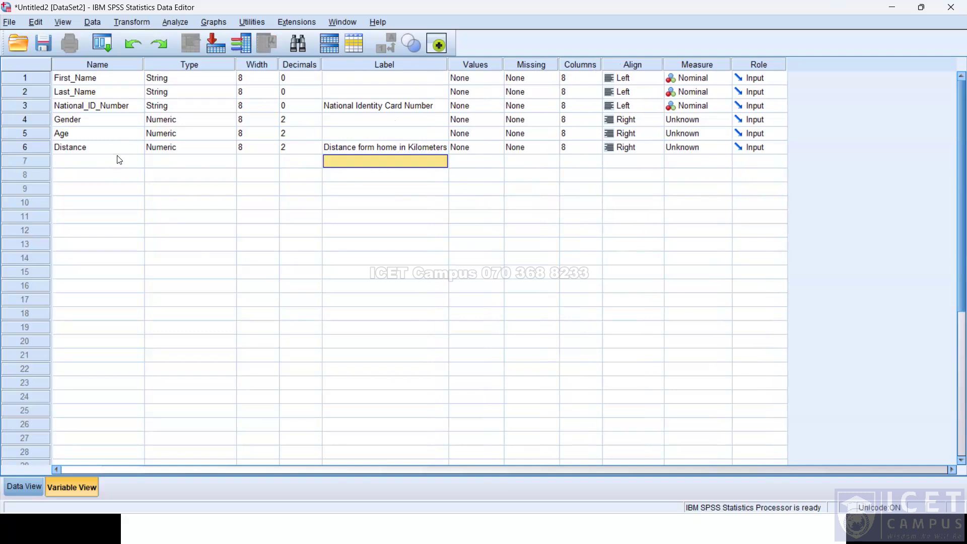
# Widen the First_Name, Last_Name and National_ID_Number columns in Data View so their full names show, then return to Variable View.
pyautogui.click(27, 483)
pyautogui.moveTo(99, 84)
pyautogui.mouseDown()
pyautogui.moveTo(127, 81)
pyautogui.moveTo(114, 87)
pyautogui.mouseUp()
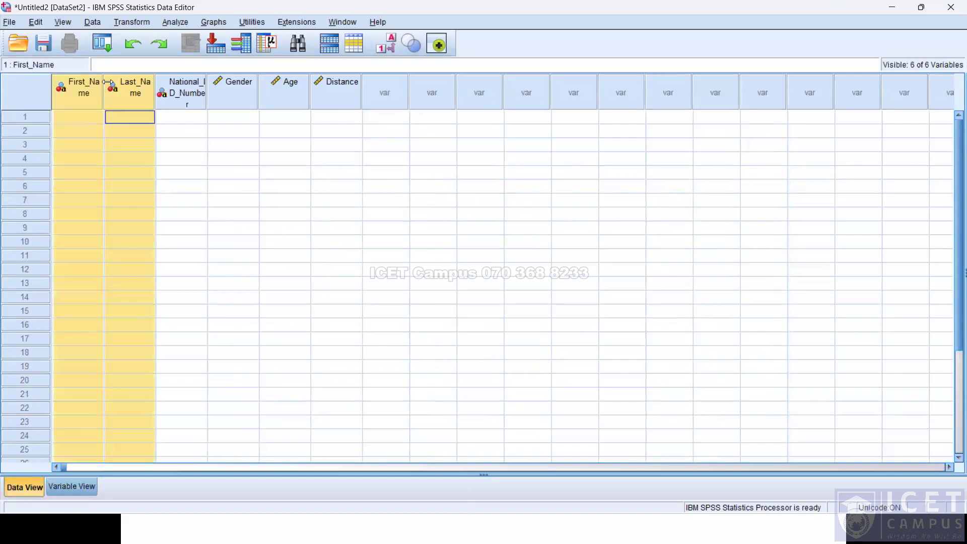
pyautogui.click(256, 185)
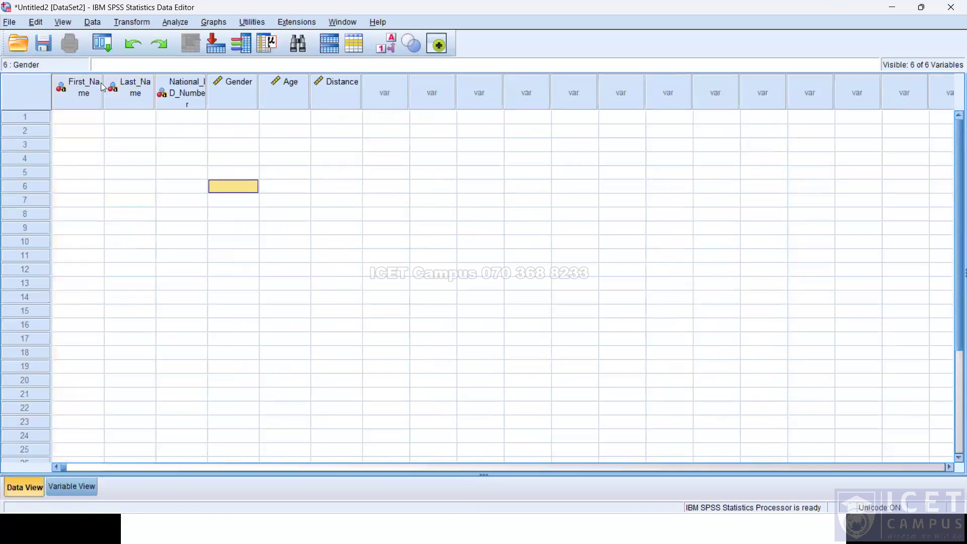
pyautogui.moveTo(103, 87); pyautogui.dragTo(334, 95)
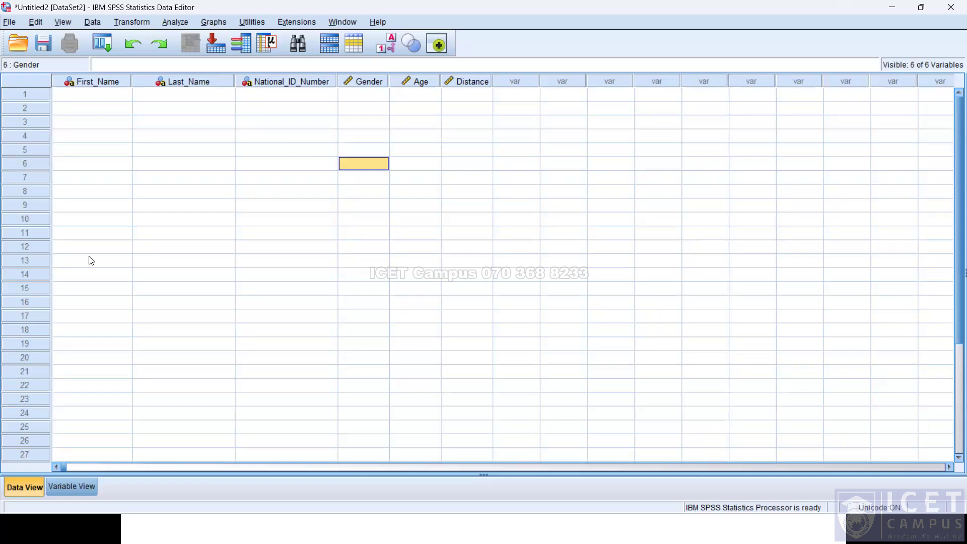
pyautogui.click(266, 98)
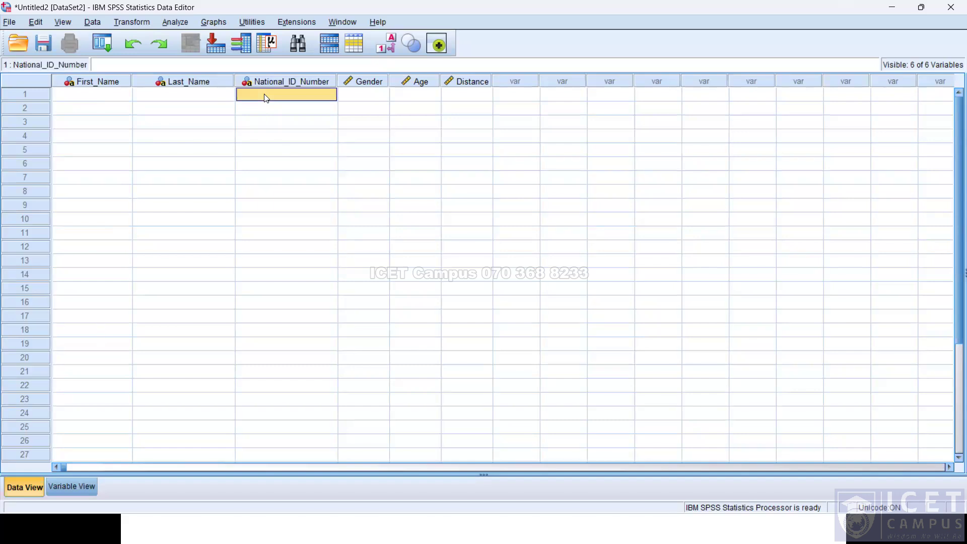
pyautogui.click(360, 100)
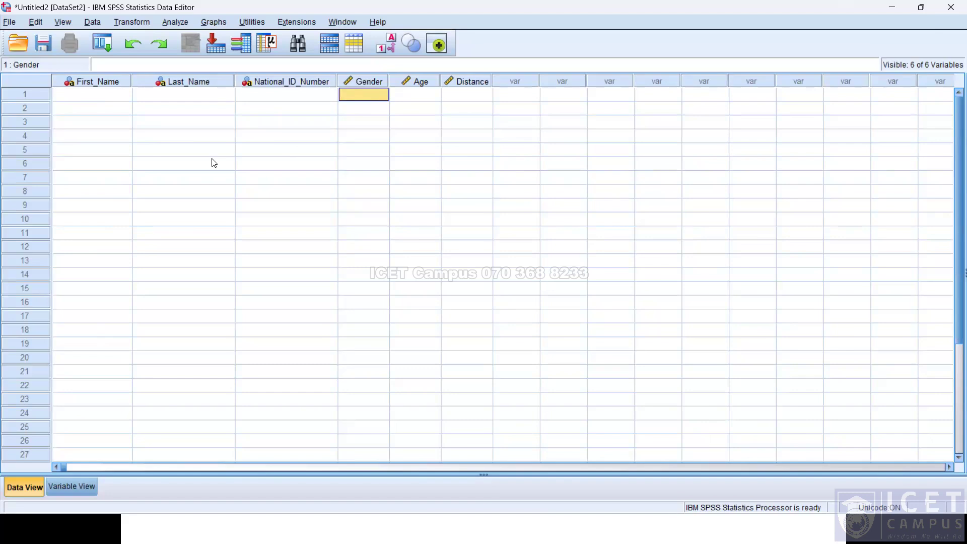
pyautogui.doubleClick(342, 97)
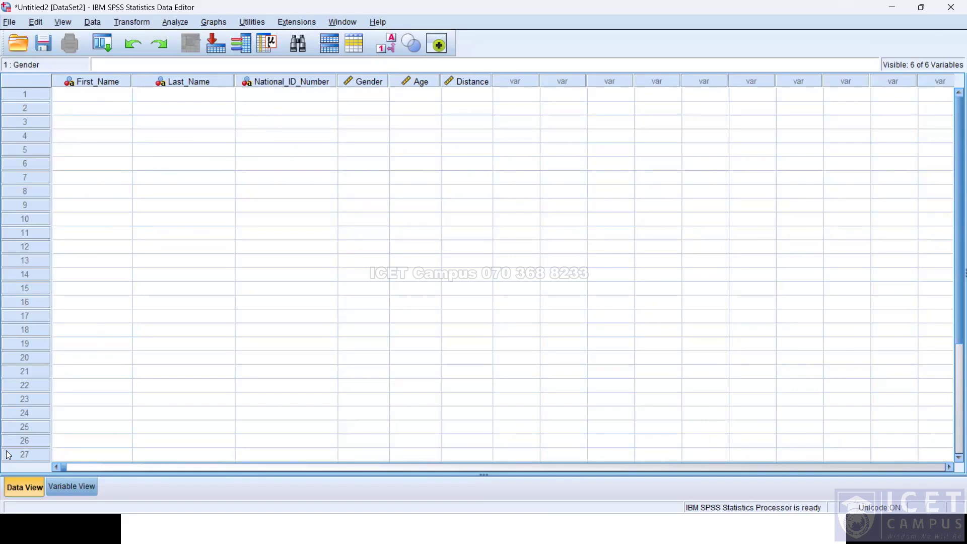
pyautogui.click(83, 485)
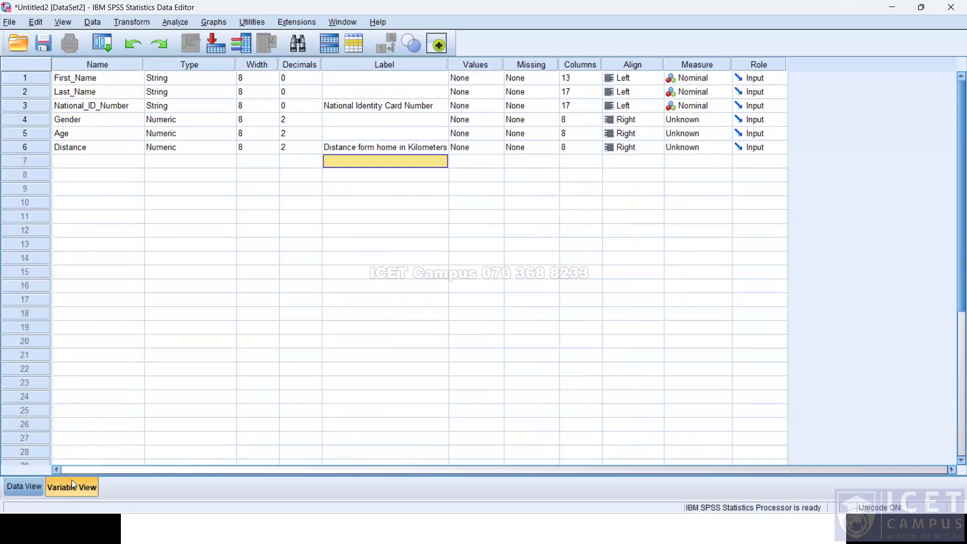
# Set the decimals of Gender, Age and Distance to 0.
pyautogui.click(31, 488)
pyautogui.click(69, 493)
pyautogui.click(321, 123)
pyautogui.write('0')
pyautogui.click(313, 139)
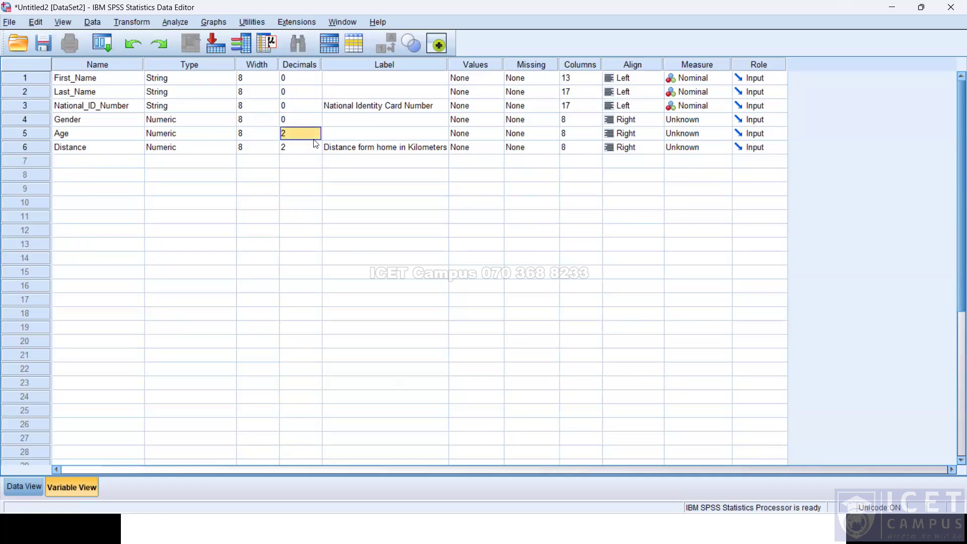
pyautogui.write('0')
pyautogui.click(316, 160)
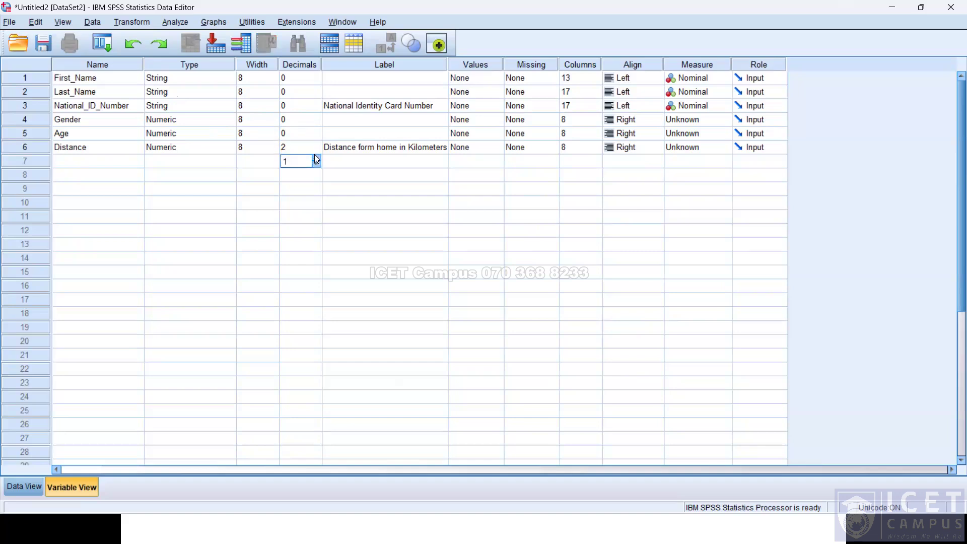
pyautogui.click(316, 151)
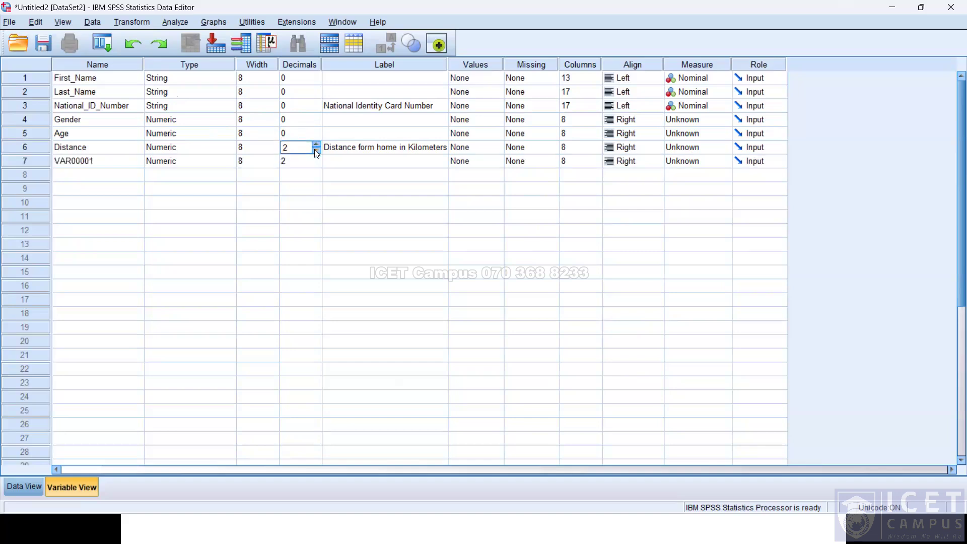
# Clear the accidentally created seventh variable row.
pyautogui.rightClick(33, 152)
pyautogui.rightClick(18, 166)
pyautogui.click(41, 207)
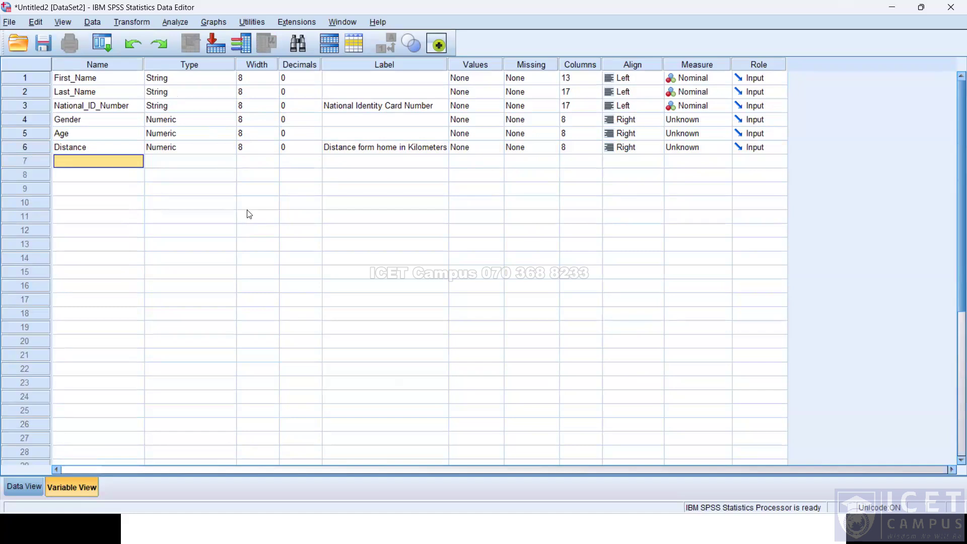
# Switch to the presentation slides and back to the Data Editor.
pyautogui.hotkey('alt', 'Tab')
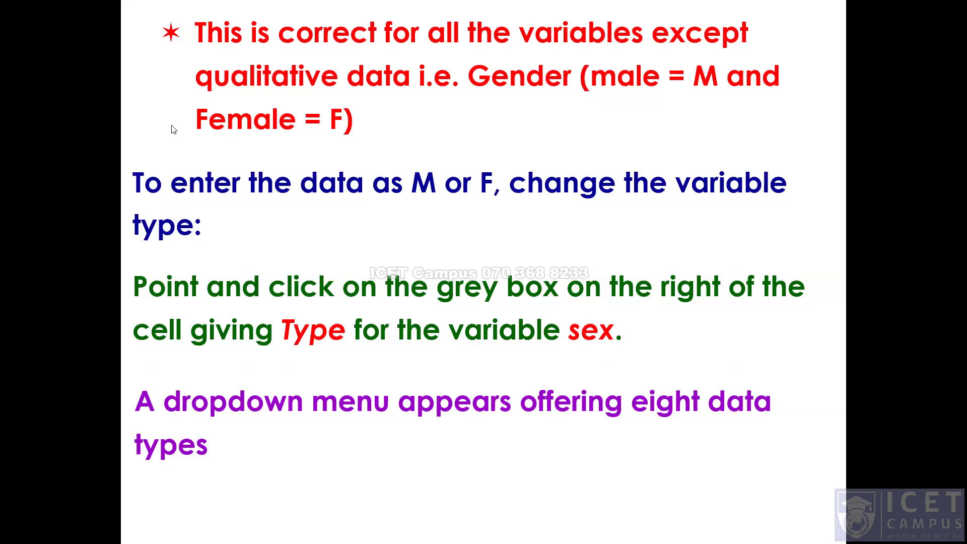
pyautogui.hotkey('alt', 'Tab')
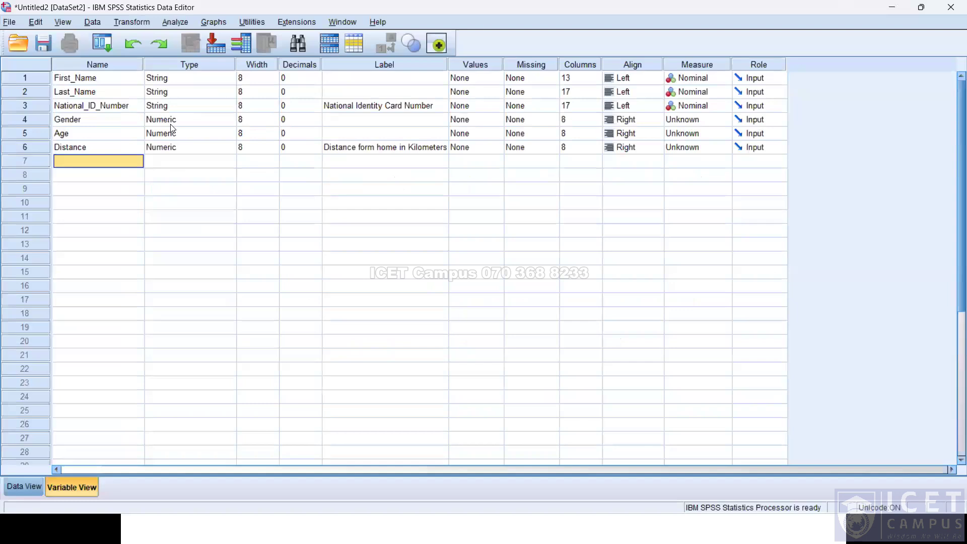
# Define the value label 1 = Male for the Gender variable, discarding an incomplete second entry.
pyautogui.click(464, 121)
pyautogui.click(495, 121)
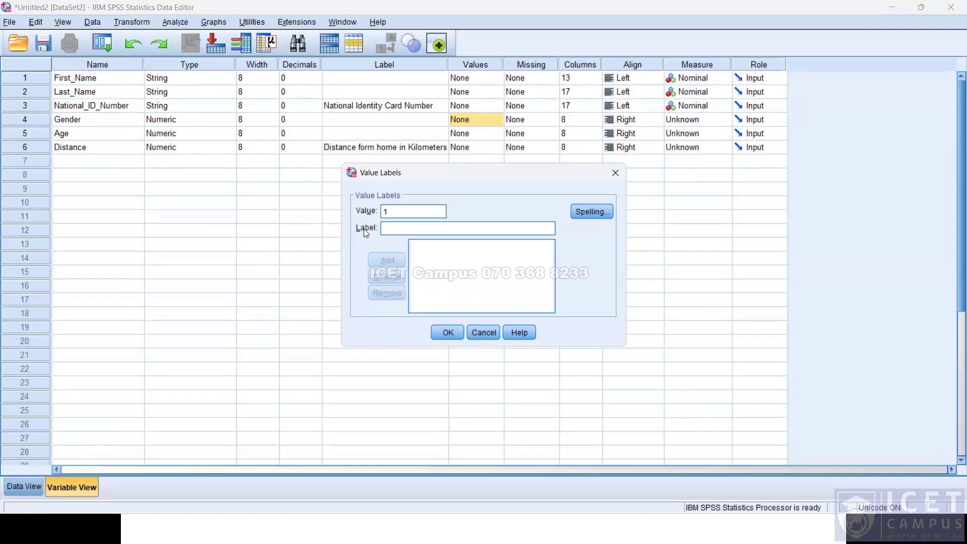
pyautogui.write('male')
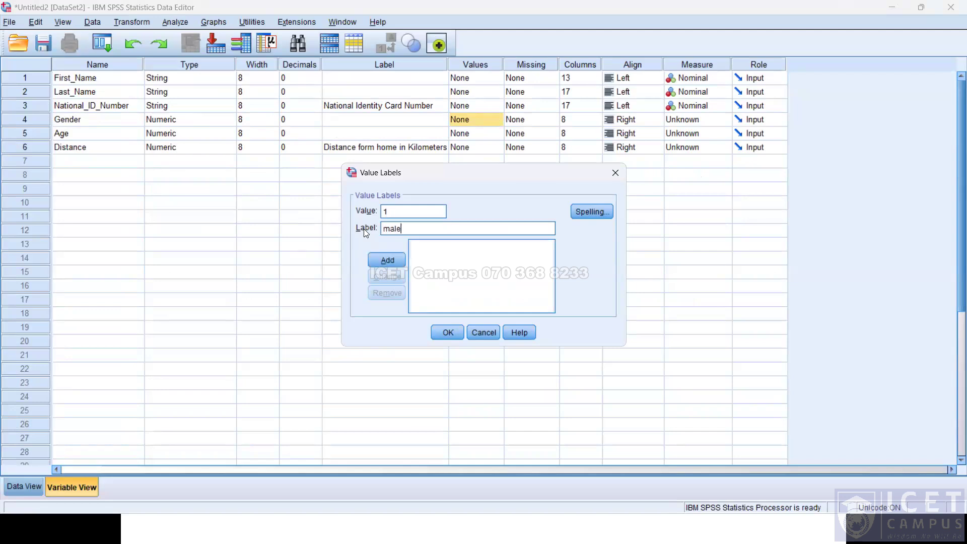
pyautogui.press('BackSpace')
pyautogui.press('BackSpace')
pyautogui.press('BackSpace')
pyautogui.press('BackSpace')
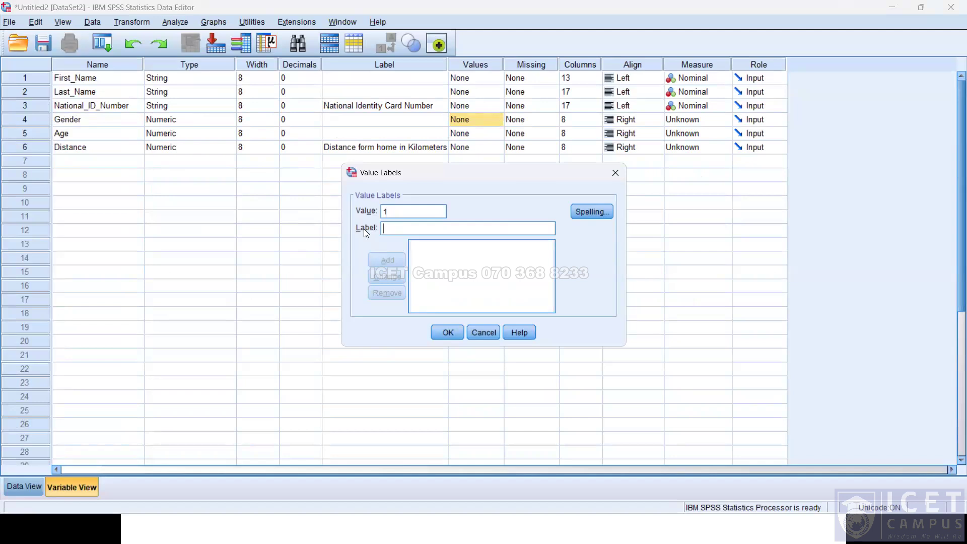
pyautogui.write('Male')
pyautogui.hotkey('alt', 'a')
pyautogui.write('Female')
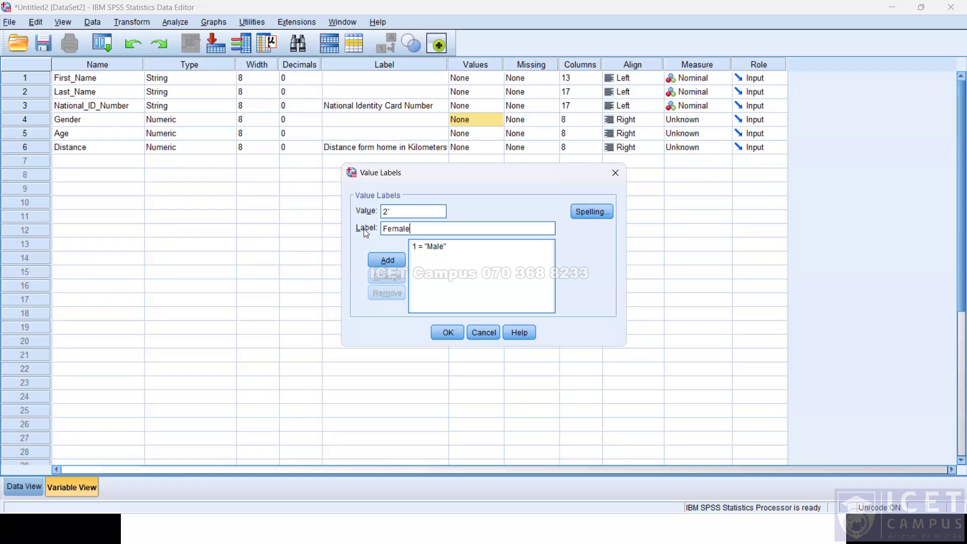
pyautogui.press('Return')
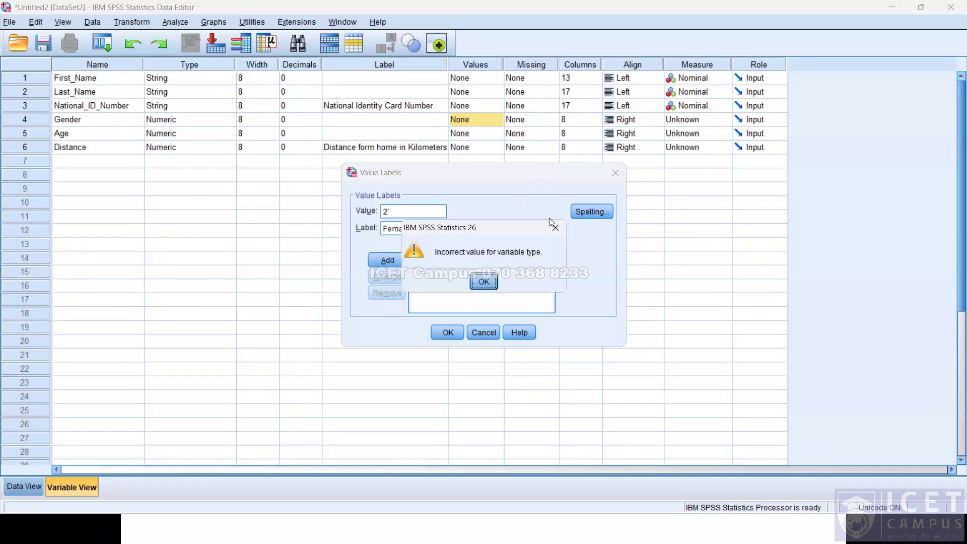
pyautogui.press('Return')
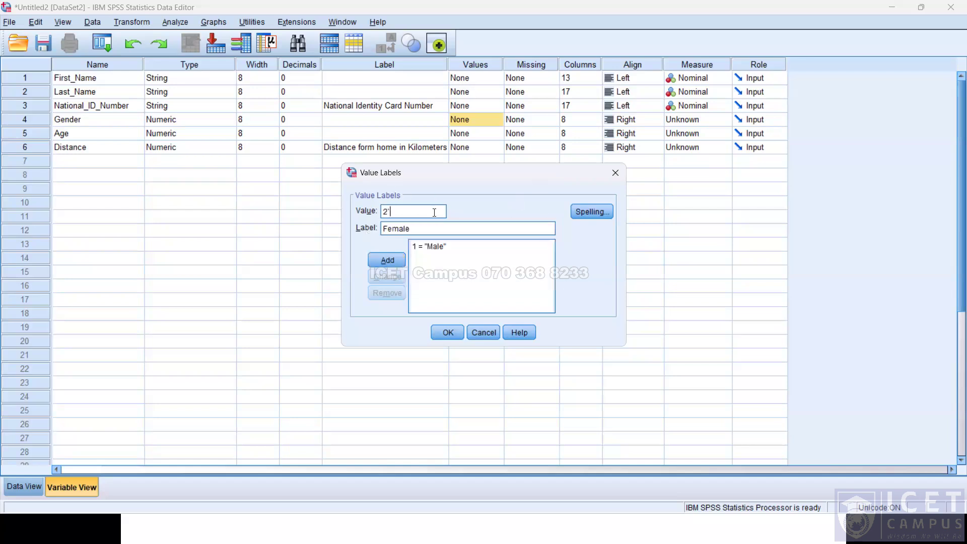
pyautogui.click(445, 332)
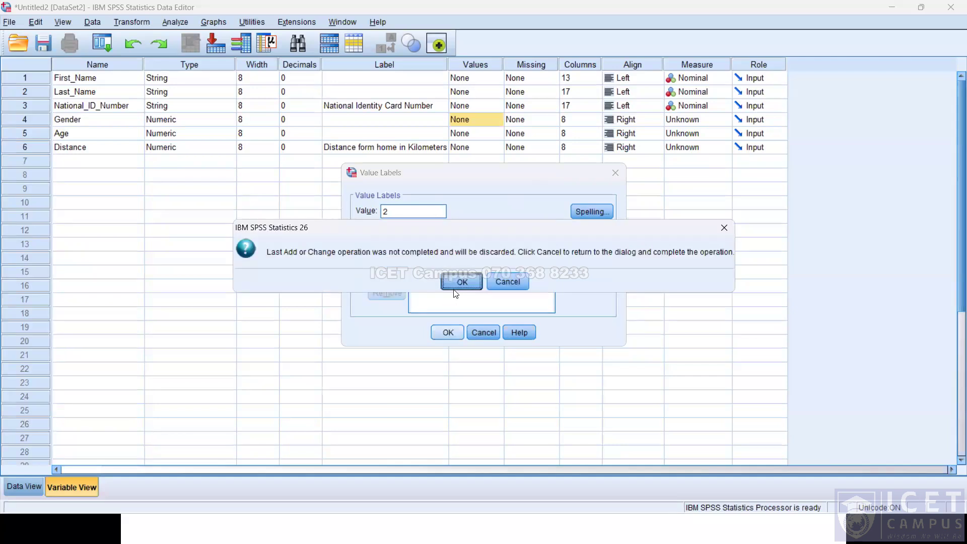
pyautogui.click(462, 282)
# Add the value label 2 = Female to Gender's value labels.
pyautogui.click(497, 121)
pyautogui.write('2 = "Female')
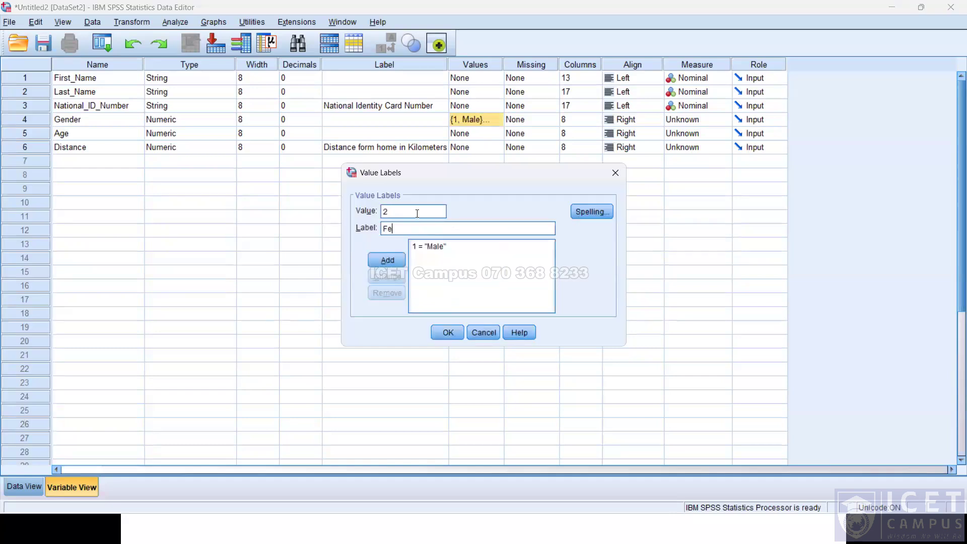
pyautogui.press('Return')
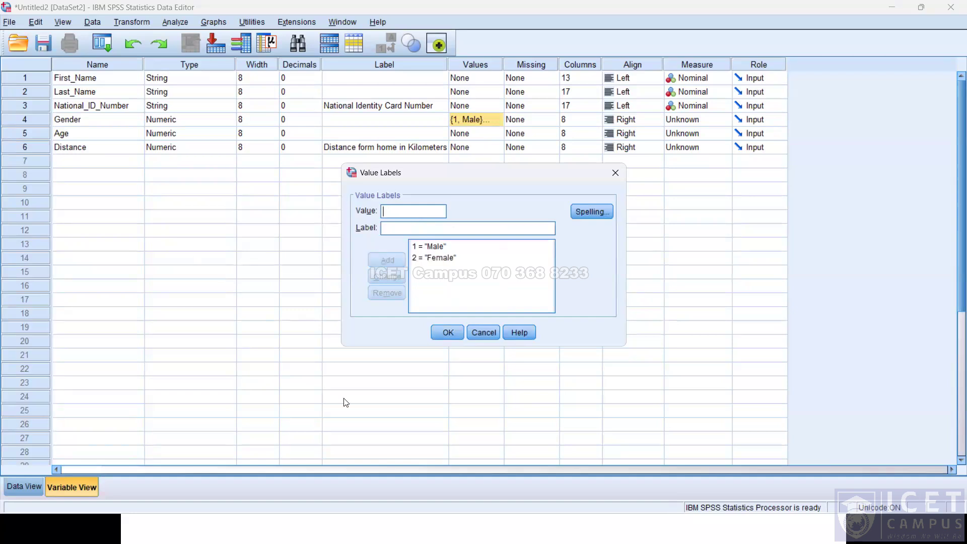
pyautogui.click(450, 335)
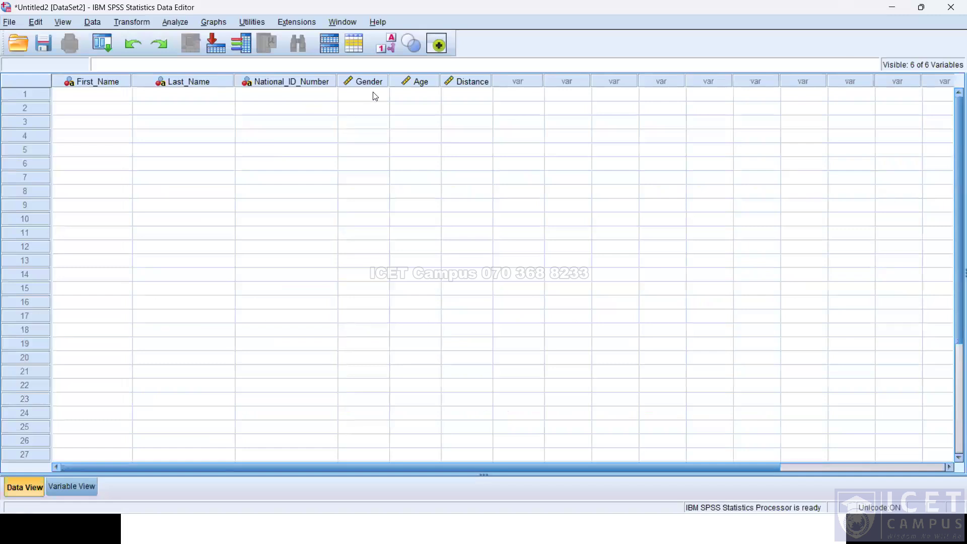
# Enter the Gender codes 1, 1, 2, 1, 2, 2, 2, 1 for the first eight cases in Data View.
pyautogui.click(369, 91)
pyautogui.write('1')
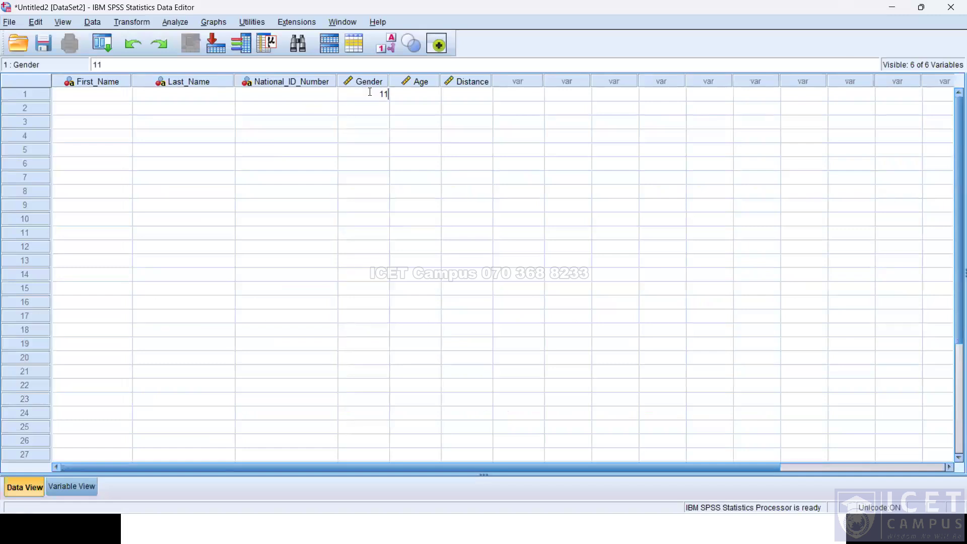
pyautogui.write('1')
pyautogui.press('Return')
pyautogui.click(371, 96)
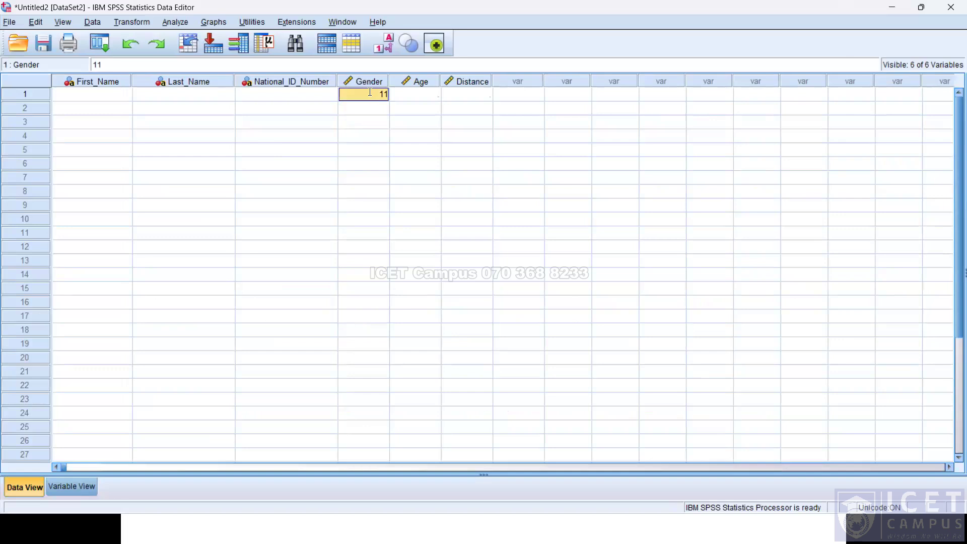
pyautogui.write('11')
pyautogui.press('Return')
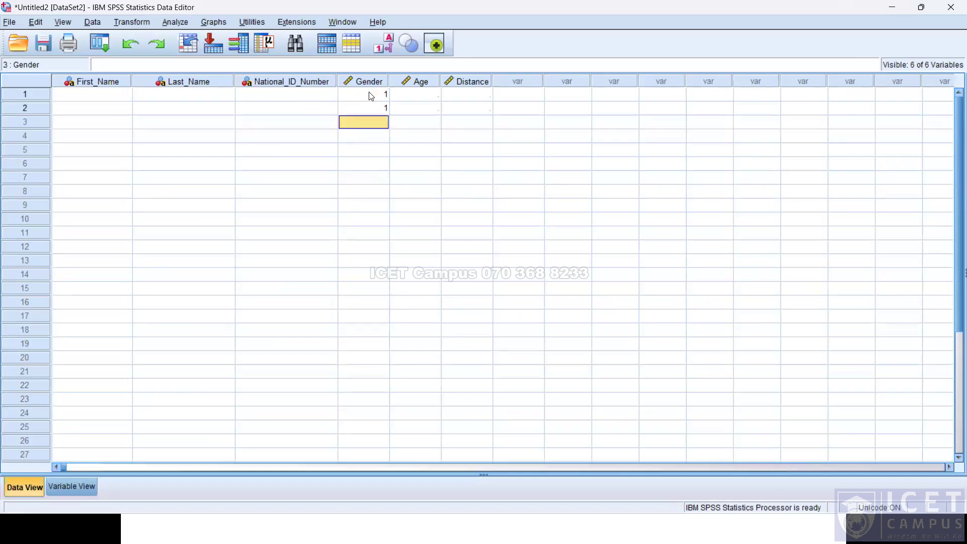
pyautogui.write('2')
pyautogui.press('Return')
pyautogui.write('1')
pyautogui.press('Return')
pyautogui.write('222')
pyautogui.press('BackSpace')
pyautogui.press('BackSpace')
pyautogui.press('Return')
pyautogui.write('2')
pyautogui.press('Return')
pyautogui.write('2')
pyautogui.press('Return')
pyautogui.write('1')
pyautogui.press('Return')
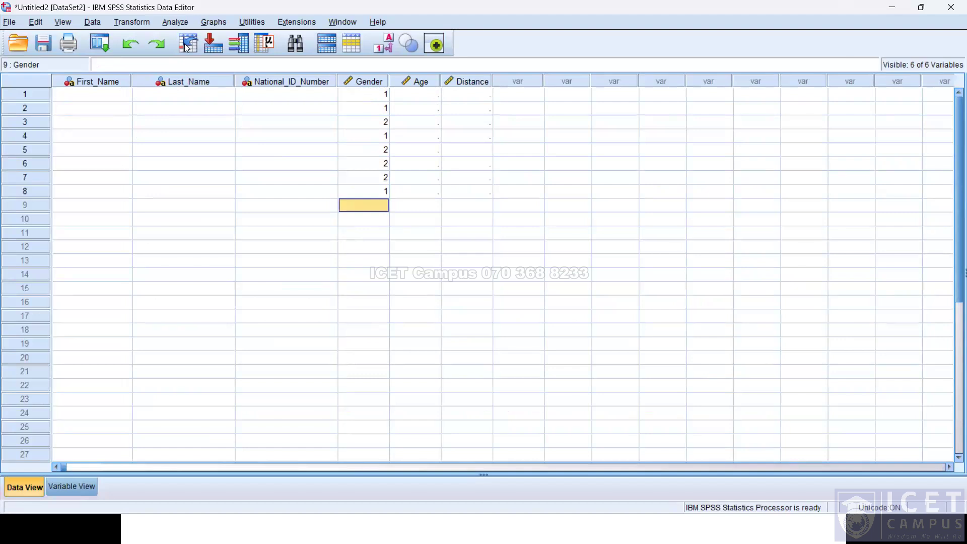
# Switch the data grid to show value labels instead of codes, then back to codes.
pyautogui.click(68, 23)
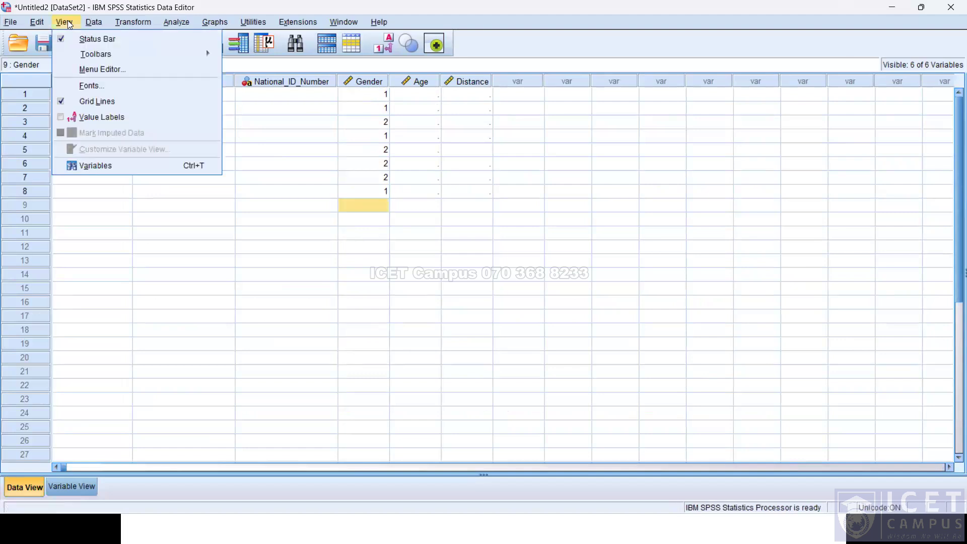
pyautogui.click(83, 116)
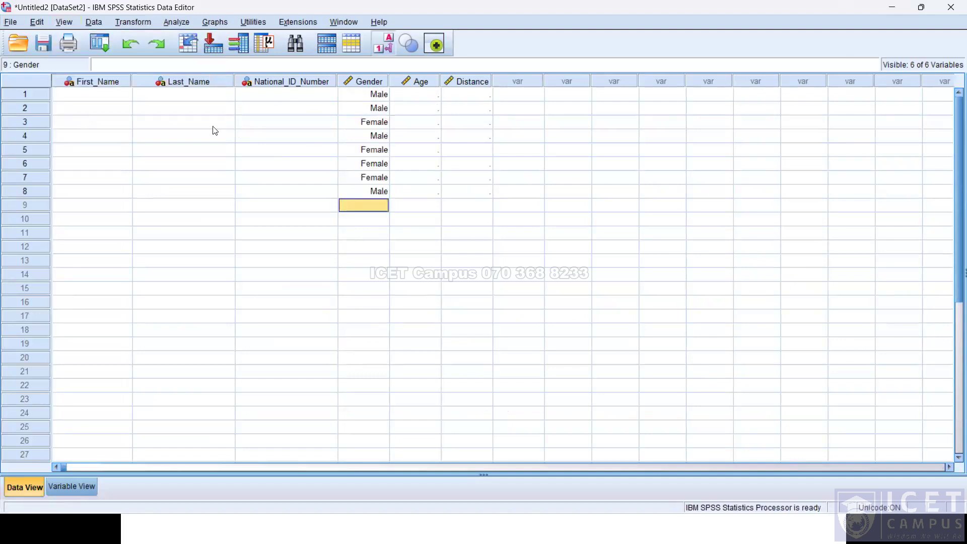
pyautogui.click(40, 22)
pyautogui.moveTo(61, 23)
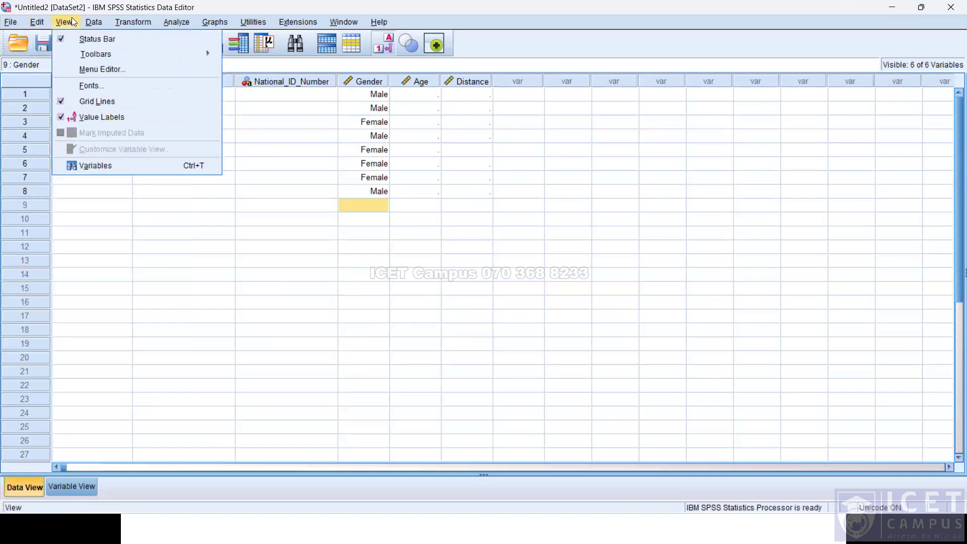
pyautogui.click(80, 116)
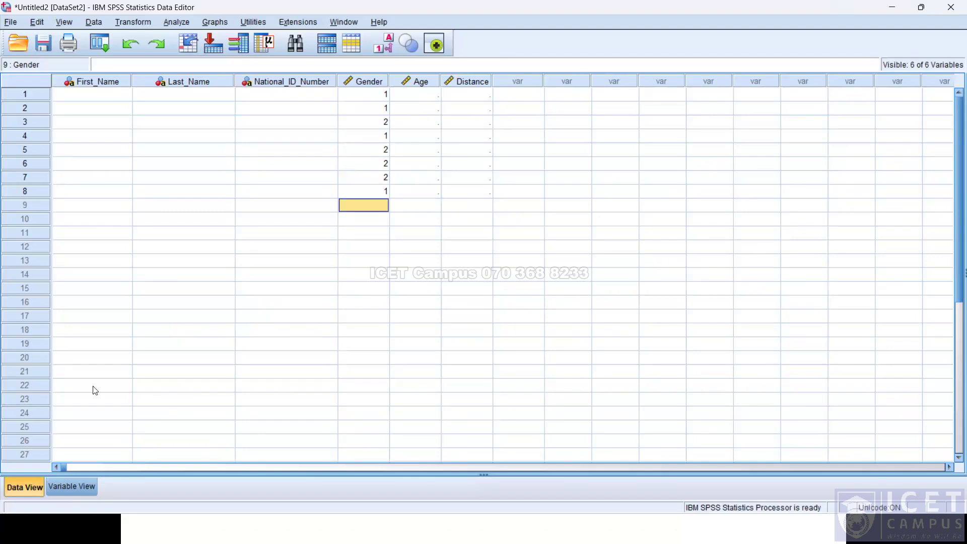
# Change the Gender variable's type from Numeric to String in Variable View.
pyautogui.click(68, 488)
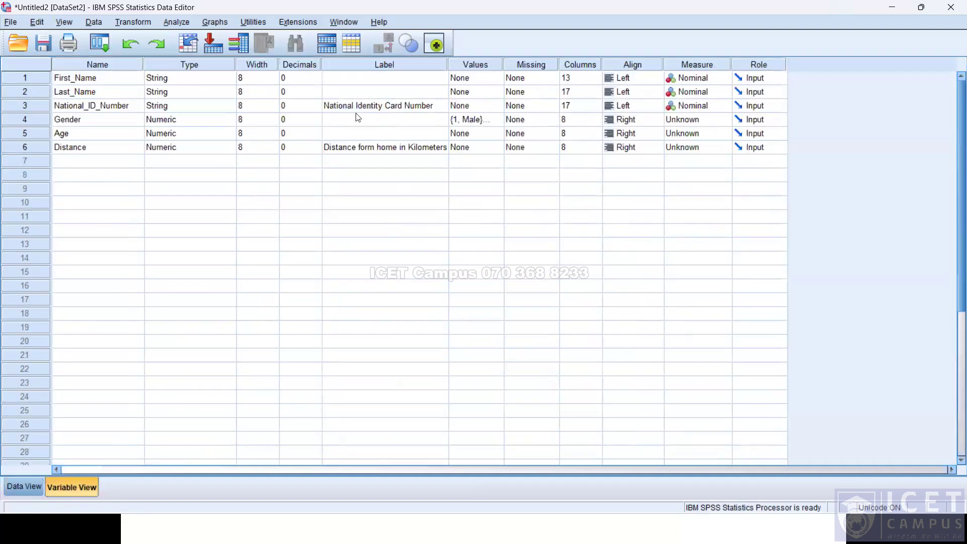
pyautogui.doubleClick(493, 118)
pyautogui.click(483, 332)
pyautogui.click(204, 120)
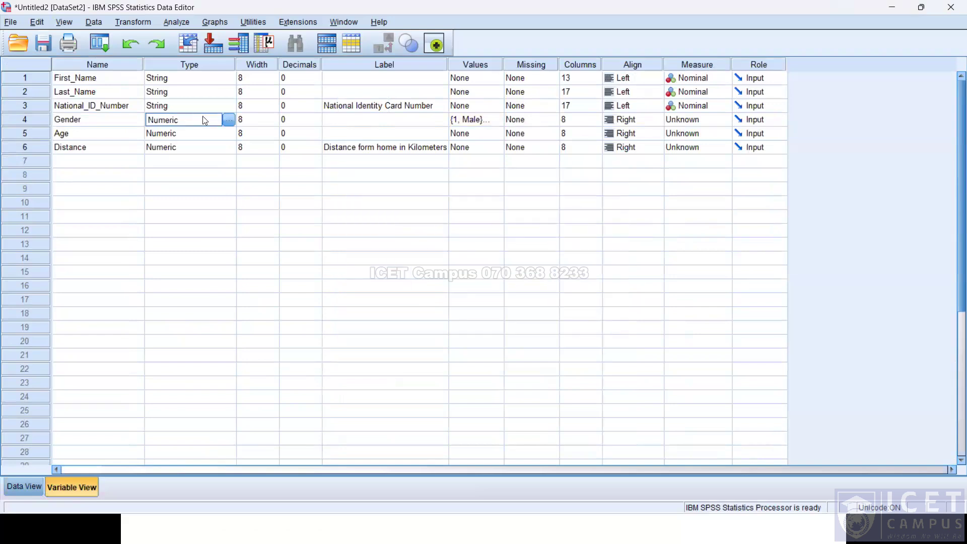
pyautogui.click(228, 120)
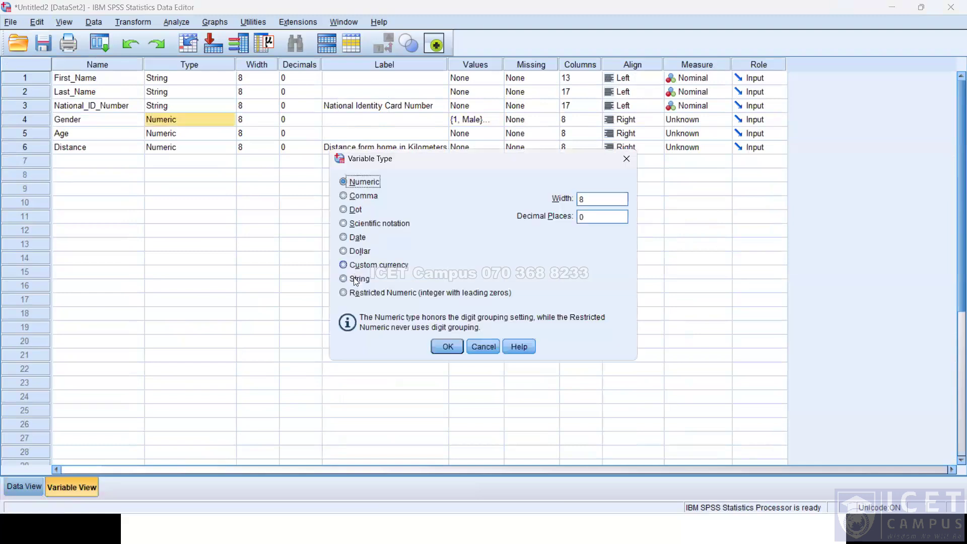
pyautogui.click(447, 347)
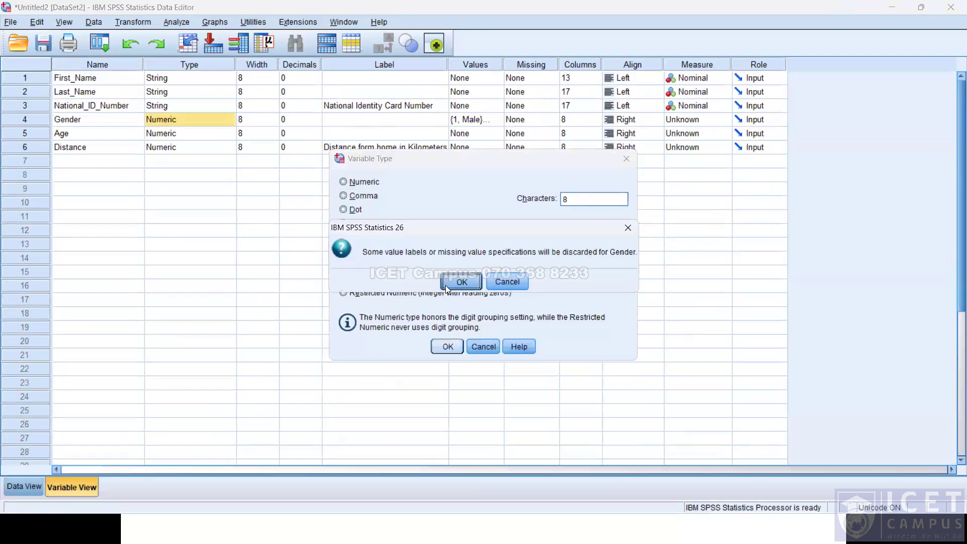
pyautogui.press('Return')
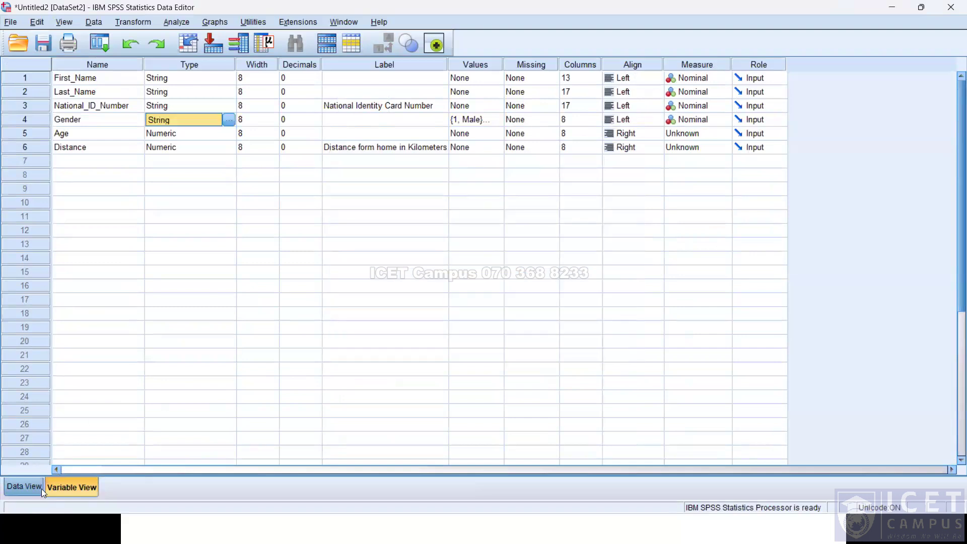
pyautogui.click(41, 489)
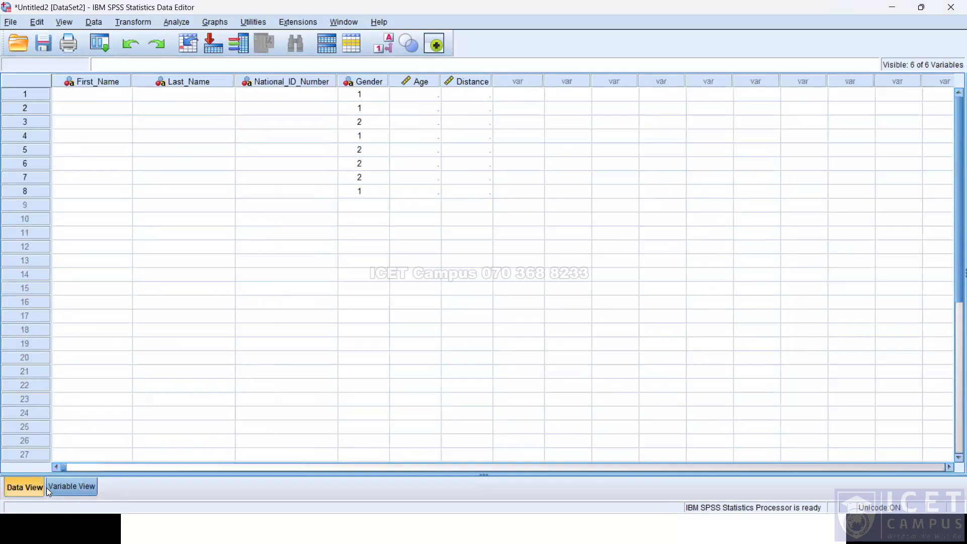
pyautogui.click(65, 489)
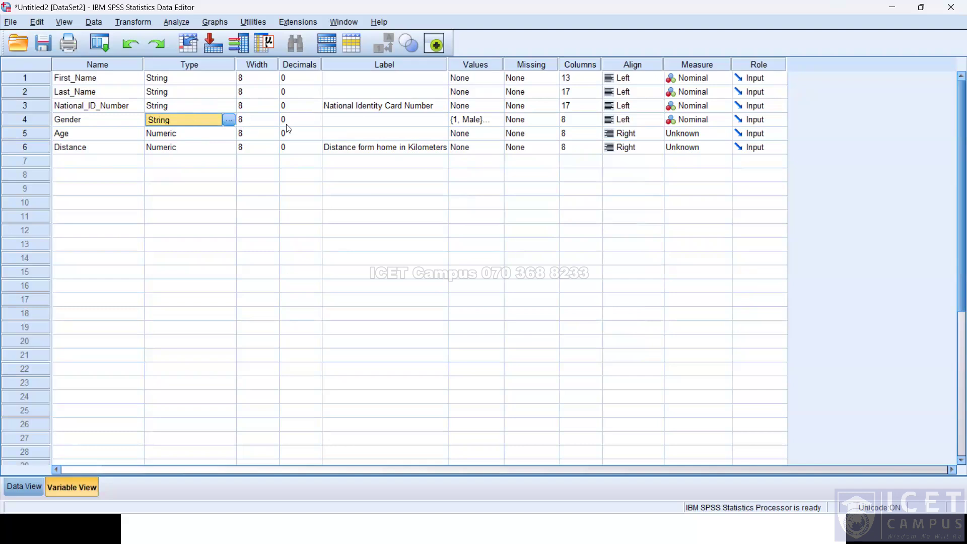
# Change Gender's value labels so M = Male and F = Female.
pyautogui.click(493, 124)
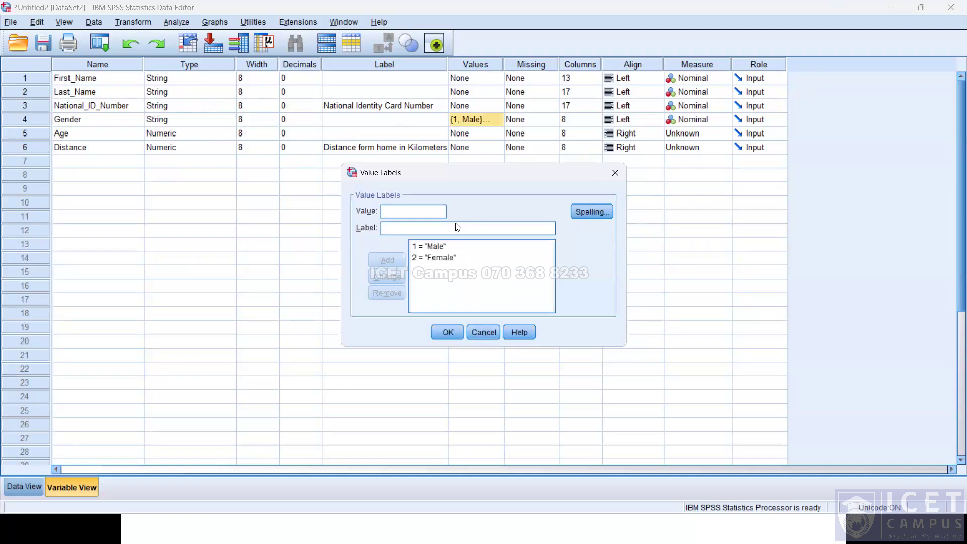
pyautogui.click(435, 246)
pyautogui.moveTo(394, 211); pyautogui.dragTo(368, 210)
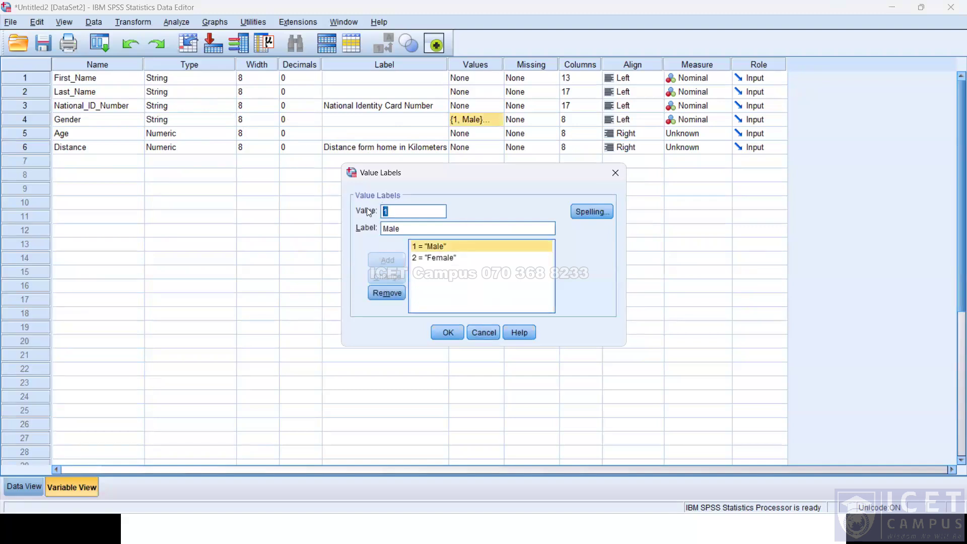
pyautogui.write('M')
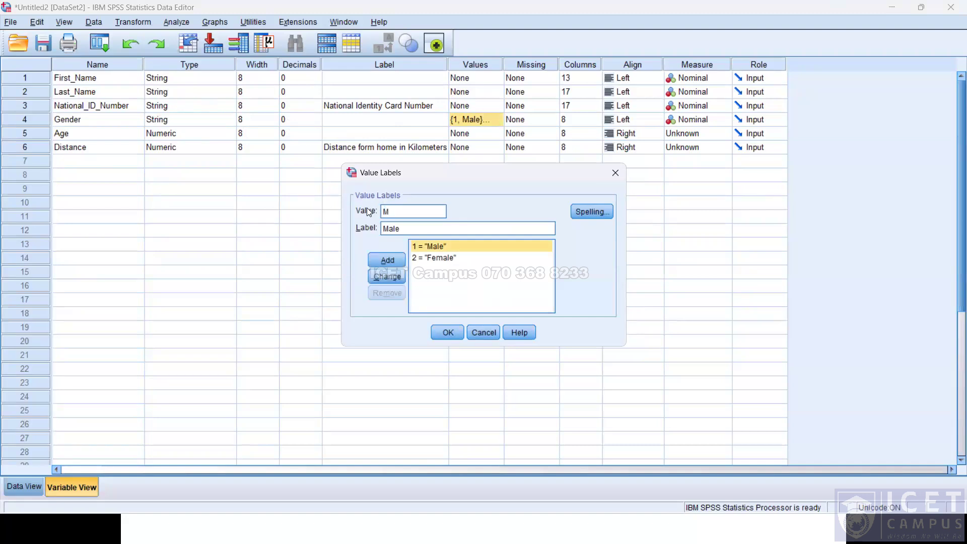
pyautogui.click(382, 278)
pyautogui.click(444, 246)
pyautogui.moveTo(392, 207); pyautogui.dragTo(370, 211)
pyautogui.write('F')
pyautogui.click(387, 276)
pyautogui.click(452, 331)
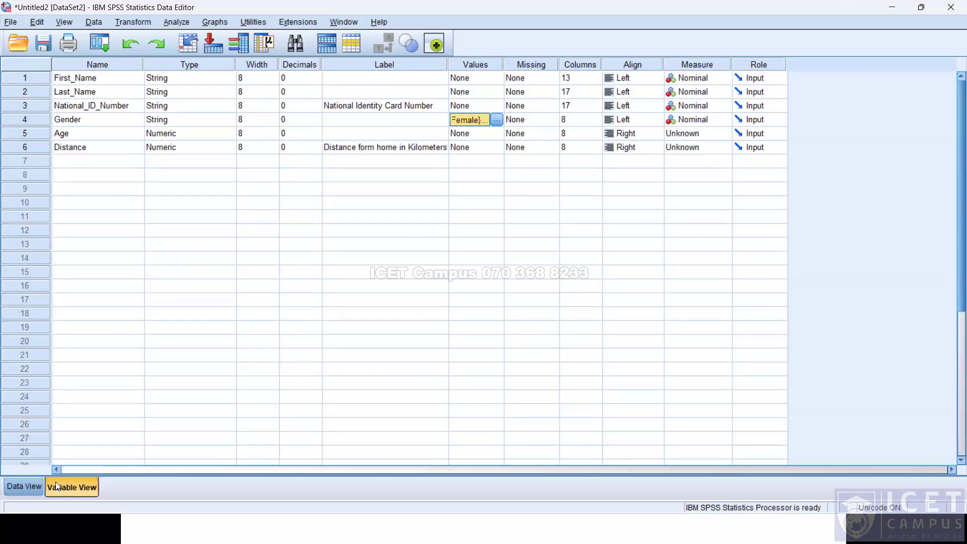
# Re-enter Gender as M, M, F, M, F, F, F, M for the eight cases in Data View.
pyautogui.click(23, 487)
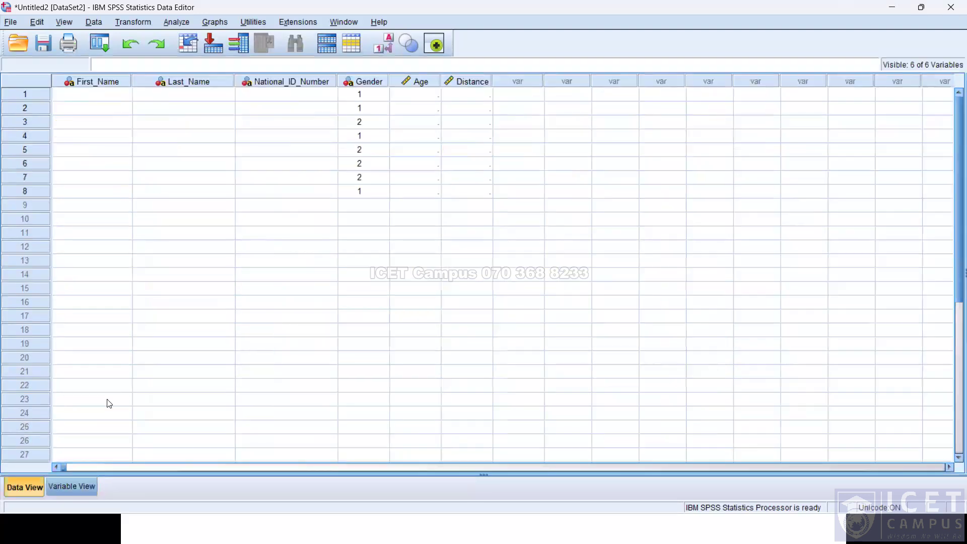
pyautogui.click(362, 97)
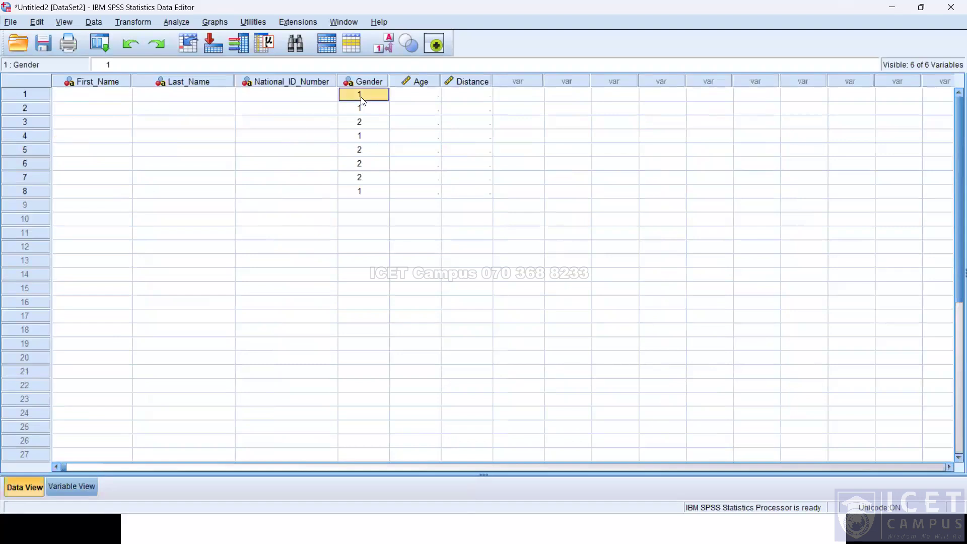
pyautogui.write('M')
pyautogui.press('Return')
pyautogui.write('M')
pyautogui.press('Return')
pyautogui.write('F')
pyautogui.press('Return')
pyautogui.write('M')
pyautogui.press('Return')
pyautogui.write('f')
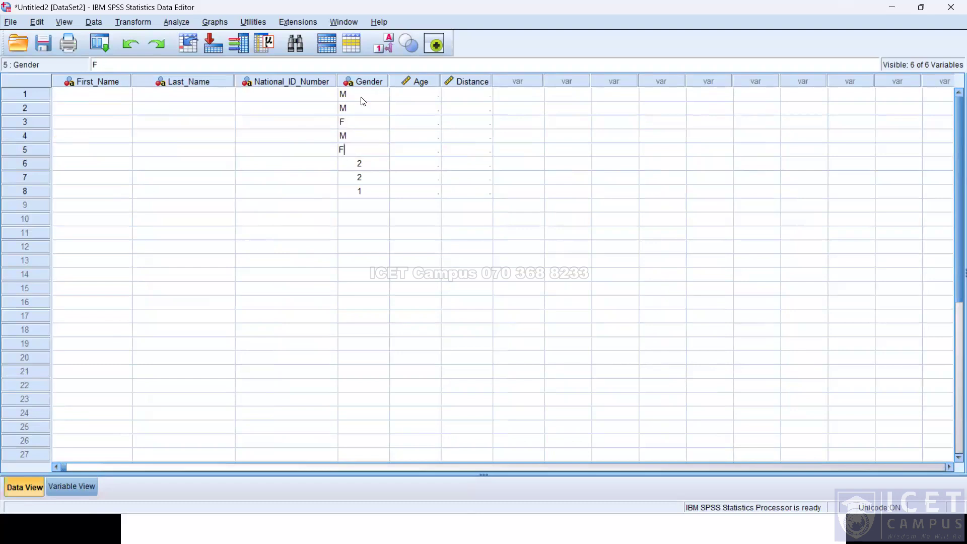
pyautogui.press('Up')
pyautogui.press('Down')
pyautogui.press('Down')
pyautogui.write('F')
pyautogui.press('Return')
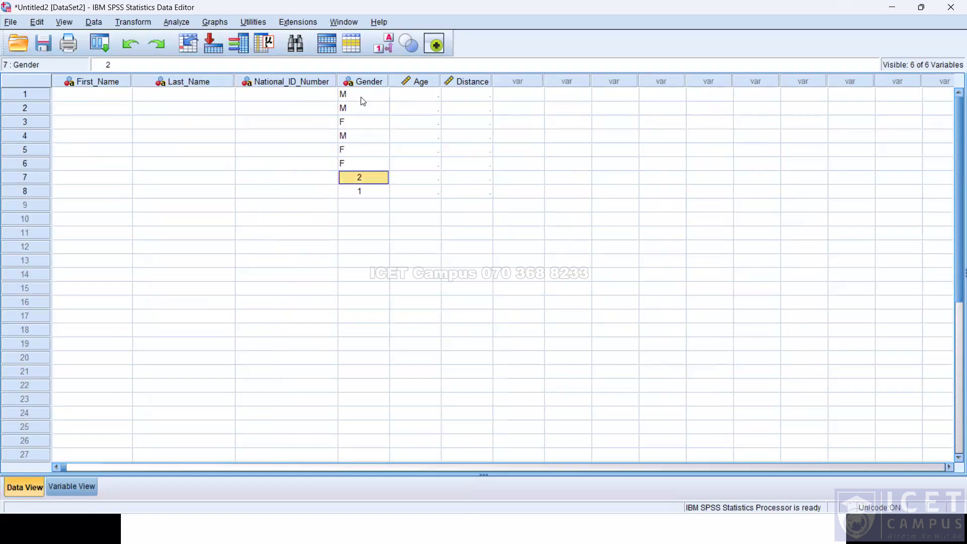
pyautogui.press('Down')
pyautogui.press('Up')
pyautogui.write('F')
pyautogui.press('Return')
pyautogui.write('M')
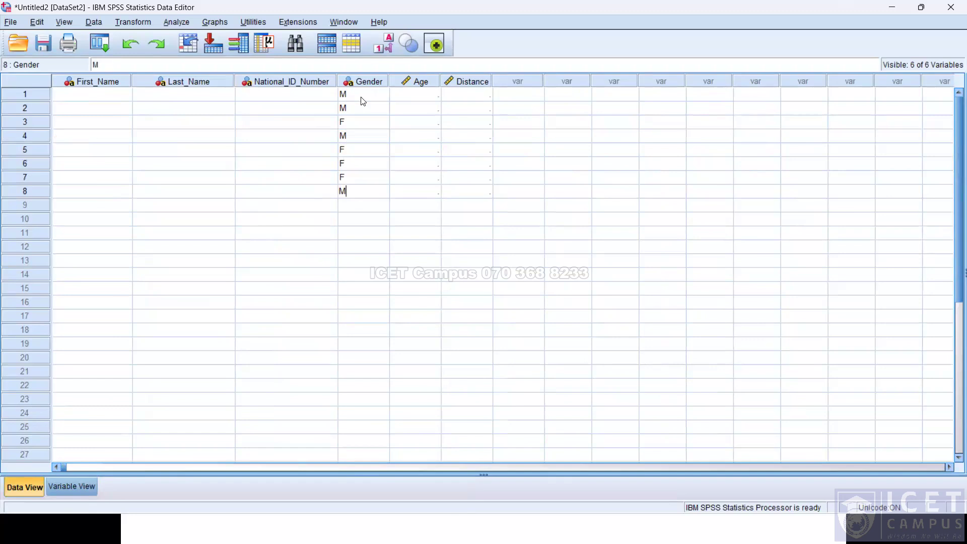
pyautogui.press('Return')
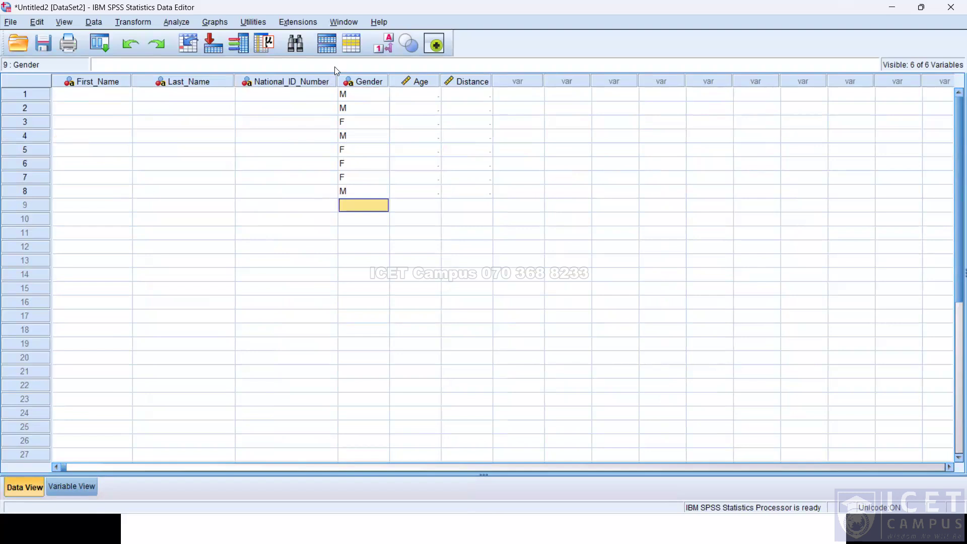
# Turn the value label display on and off again to check the Gender entries.
pyautogui.click(63, 22)
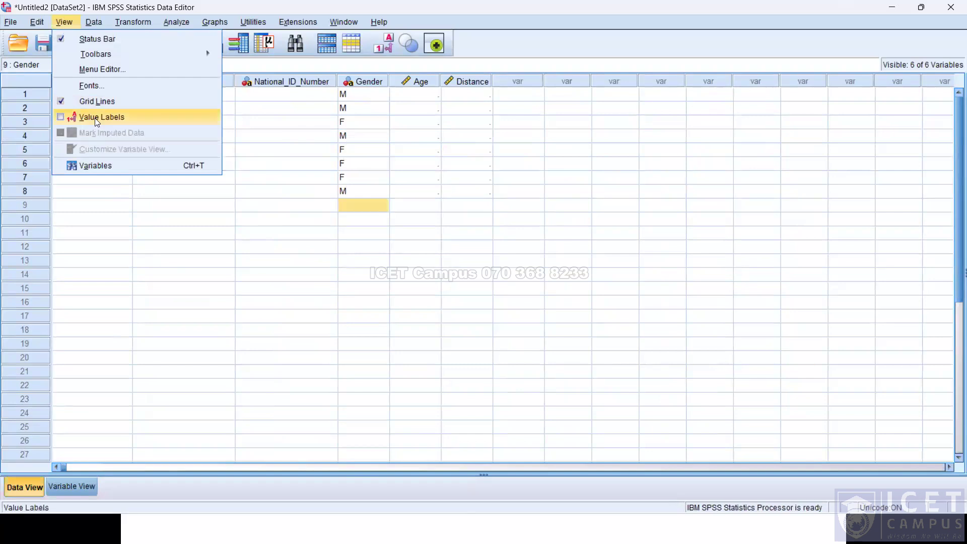
pyautogui.click(97, 118)
pyautogui.click(66, 22)
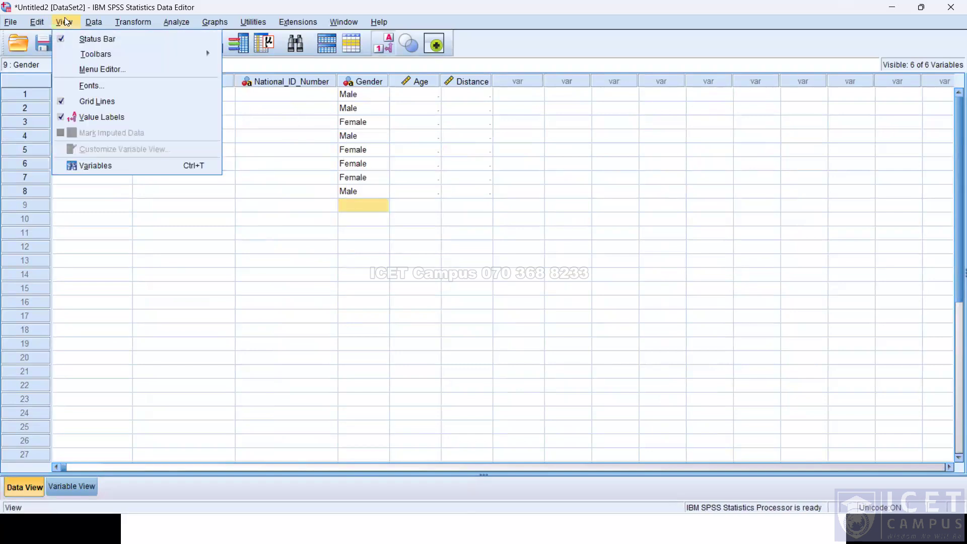
pyautogui.click(109, 119)
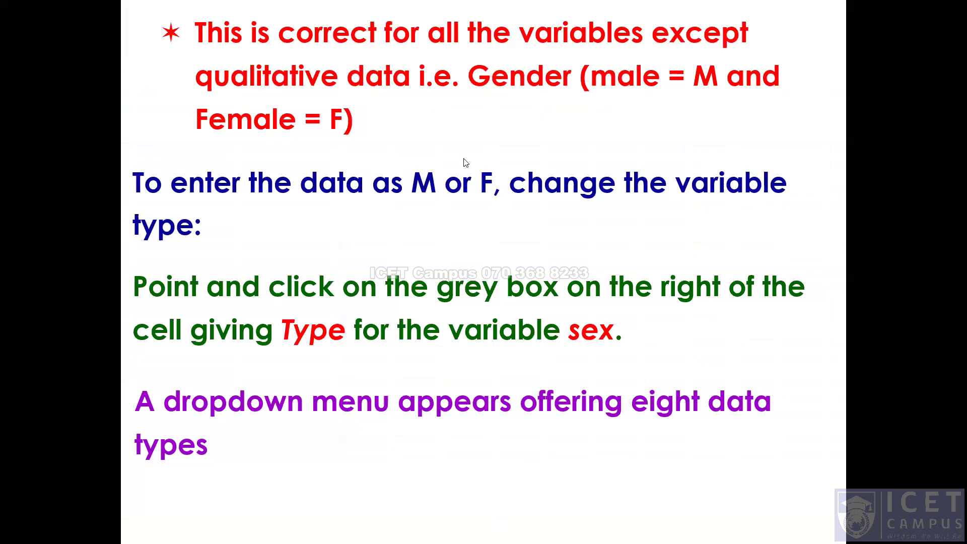
pyautogui.click(504, 212)
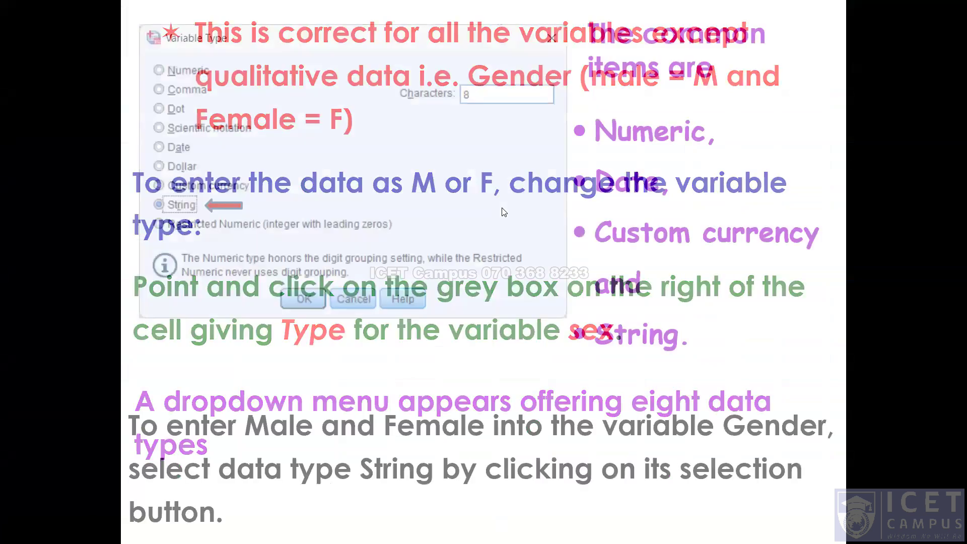
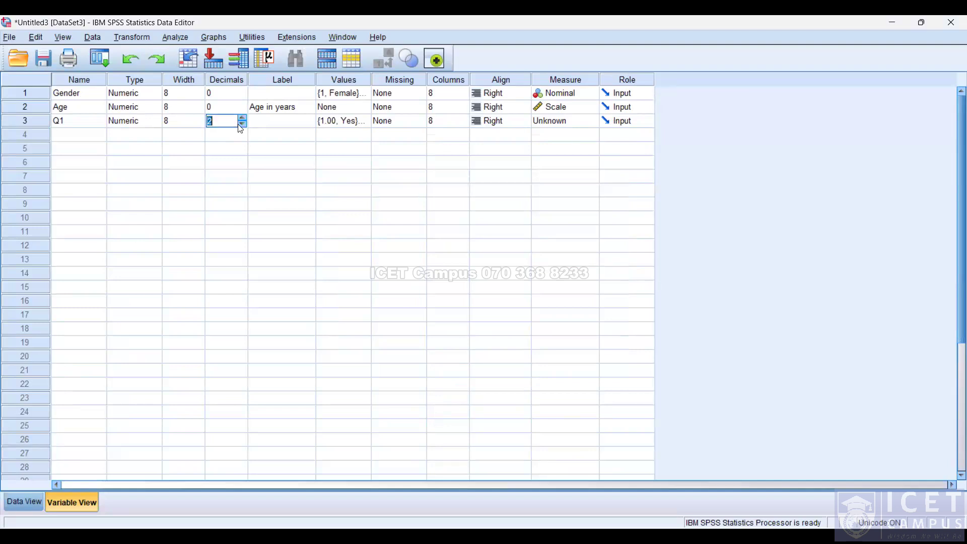
# Enter Q1 values 1, 2, 1, 2, 2, 1 for the six cases in Data View.
pyautogui.click(25, 502)
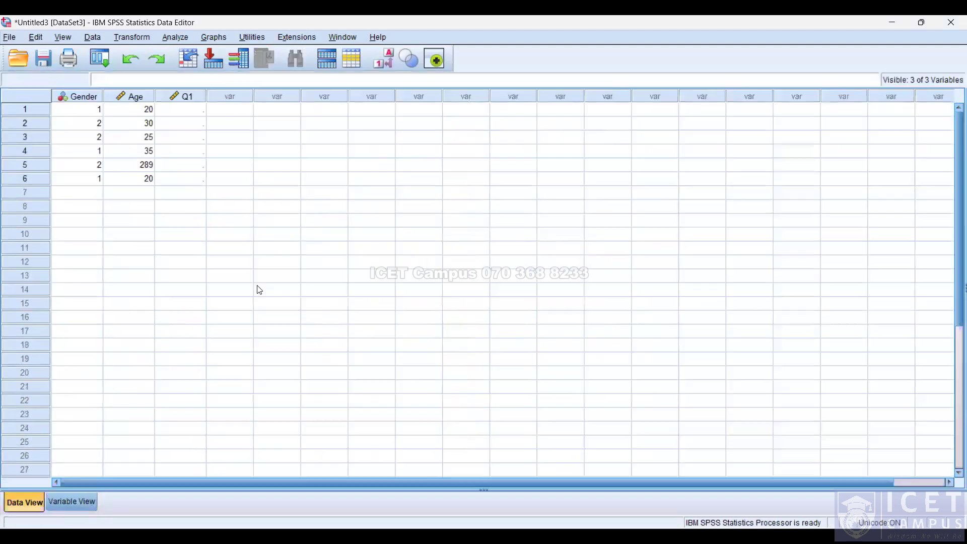
pyautogui.click(193, 115)
pyautogui.write('1')
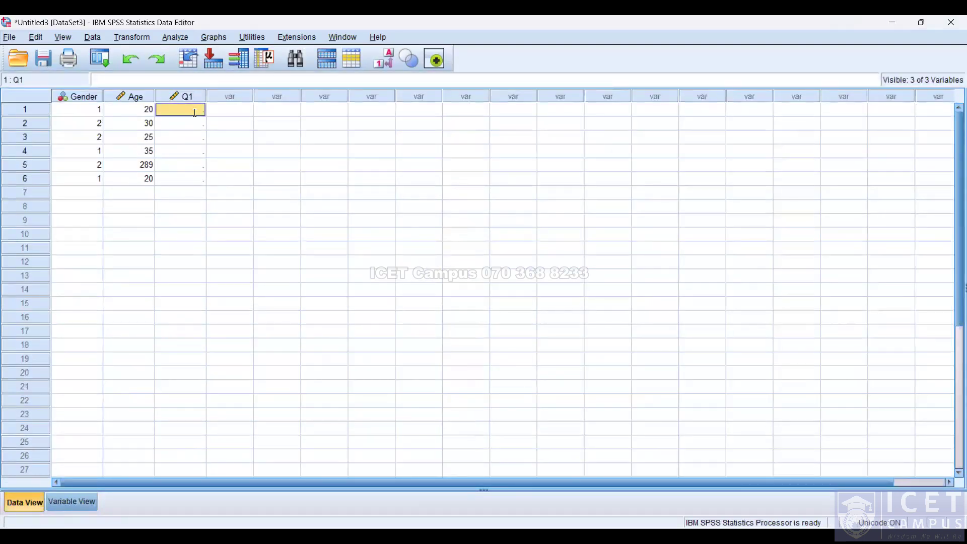
pyautogui.press('Return')
pyautogui.write('2')
pyautogui.press('Return')
pyautogui.write('1')
pyautogui.press('Return')
pyautogui.write('22')
pyautogui.press('BackSpace')
pyautogui.press('Return')
pyautogui.write('2')
pyautogui.press('Return')
pyautogui.write('1')
pyautogui.press('Return')
pyautogui.click(189, 124)
pyautogui.write('2')
pyautogui.press('Return')
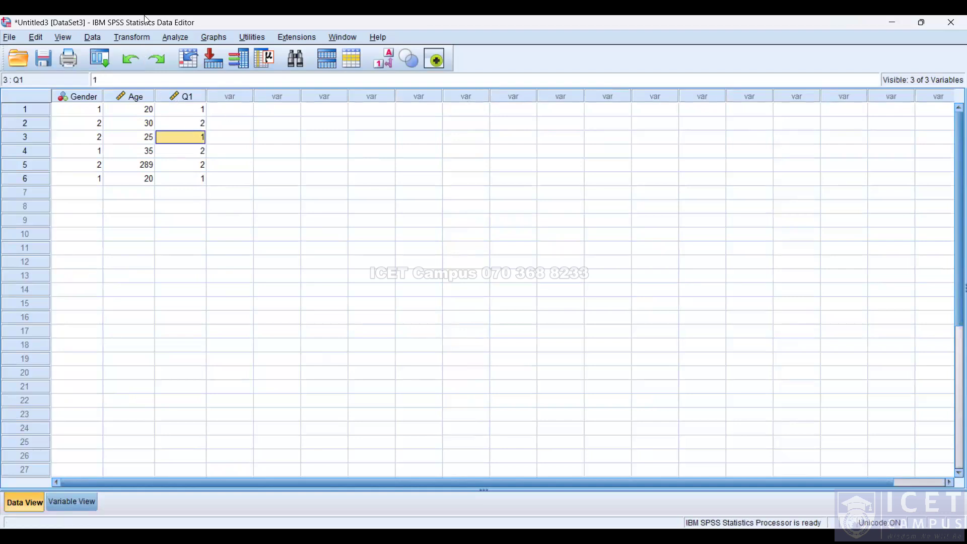
# Turn the value label display on and off to check the Q1 labels.
pyautogui.click(60, 37)
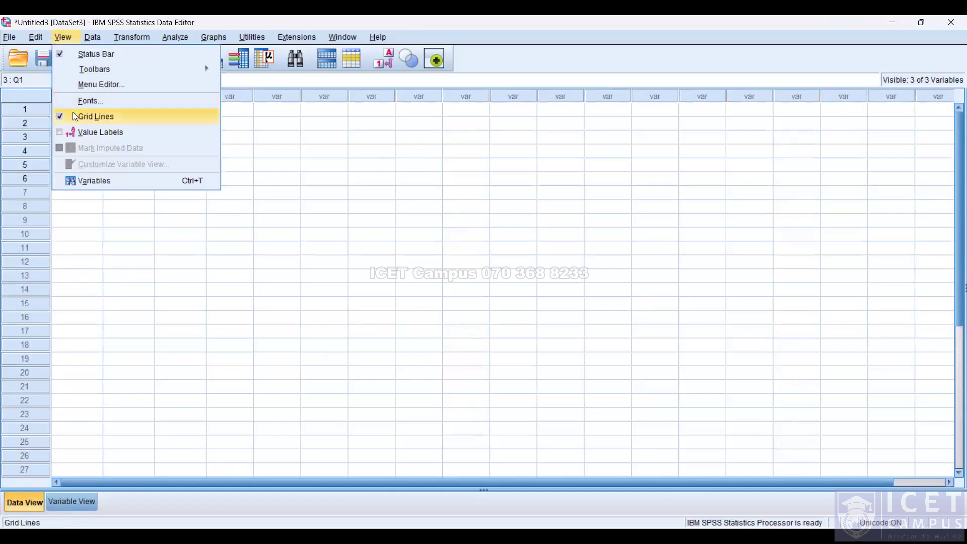
pyautogui.click(79, 130)
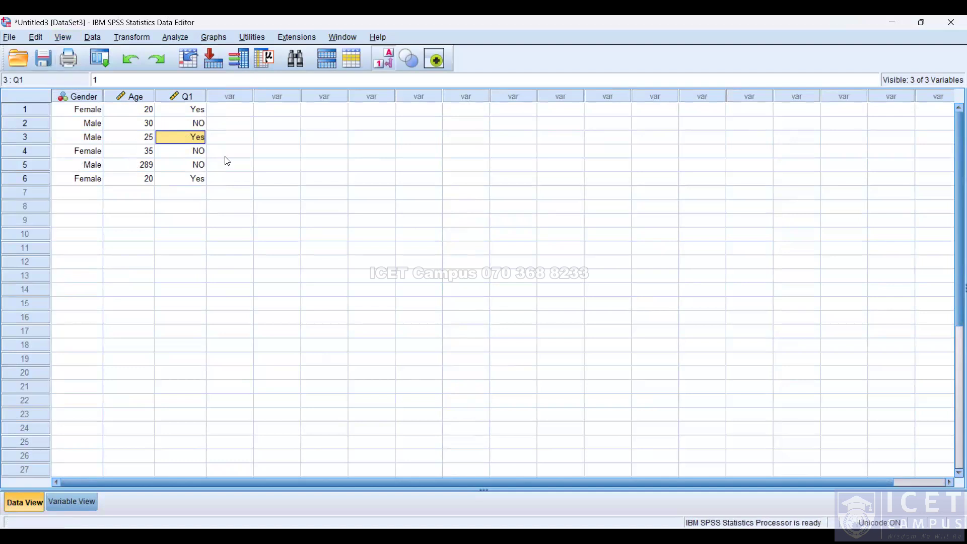
pyautogui.click(63, 37)
pyautogui.click(78, 133)
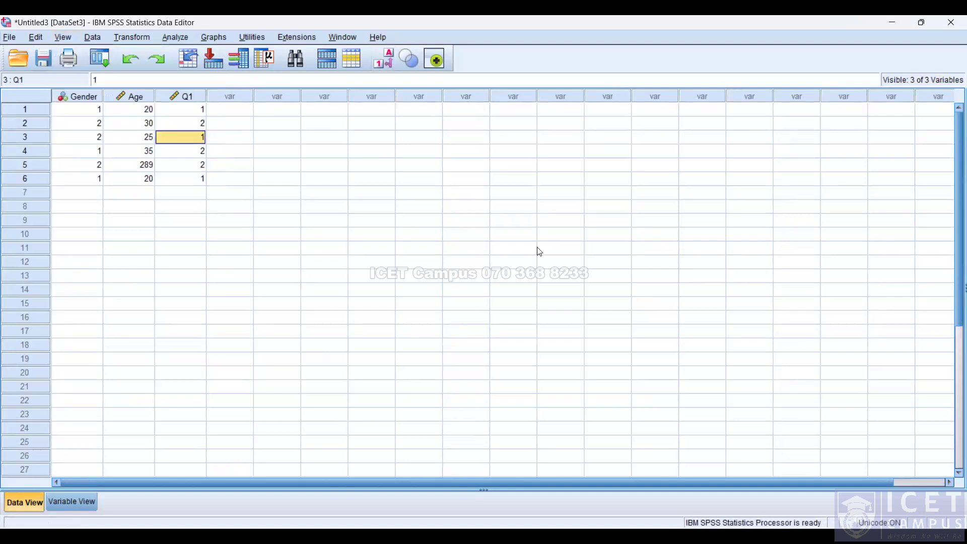
# Review the slide asking how to convert the Excel student data into a usable SPSS data set.
pyautogui.hotkey('alt', 'Tab')
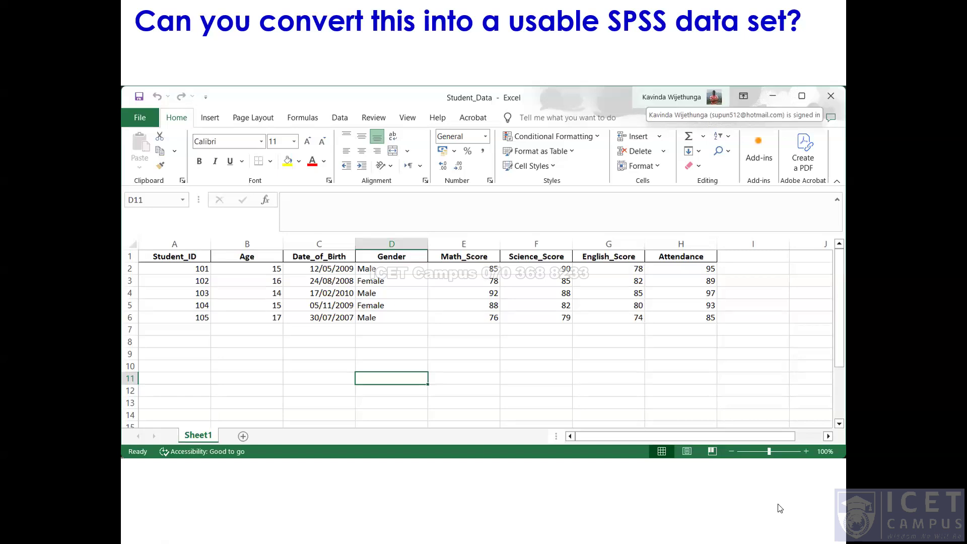
pyautogui.hotkey('alt', 'Tab')
pyautogui.click(453, 344)
pyautogui.click(454, 344)
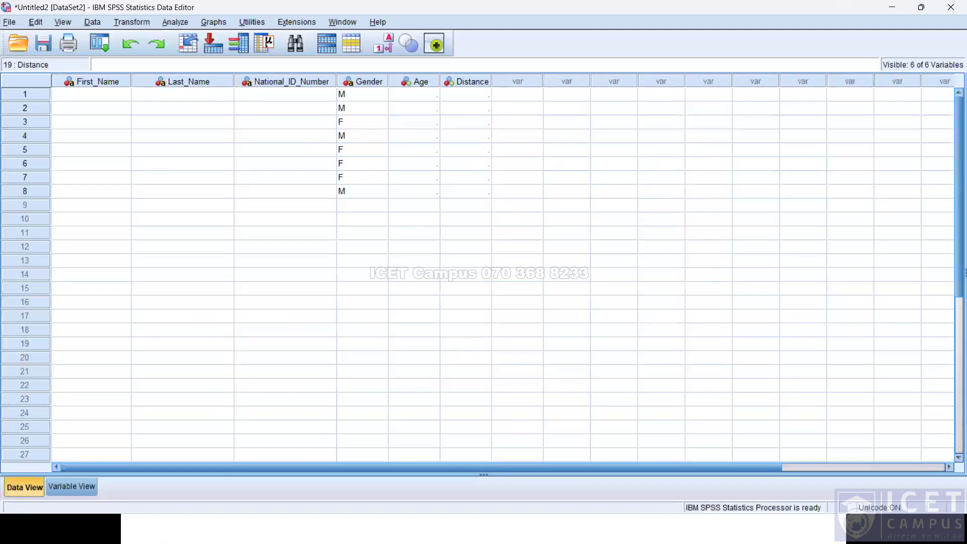
pyautogui.hotkey('alt', 'Tab')
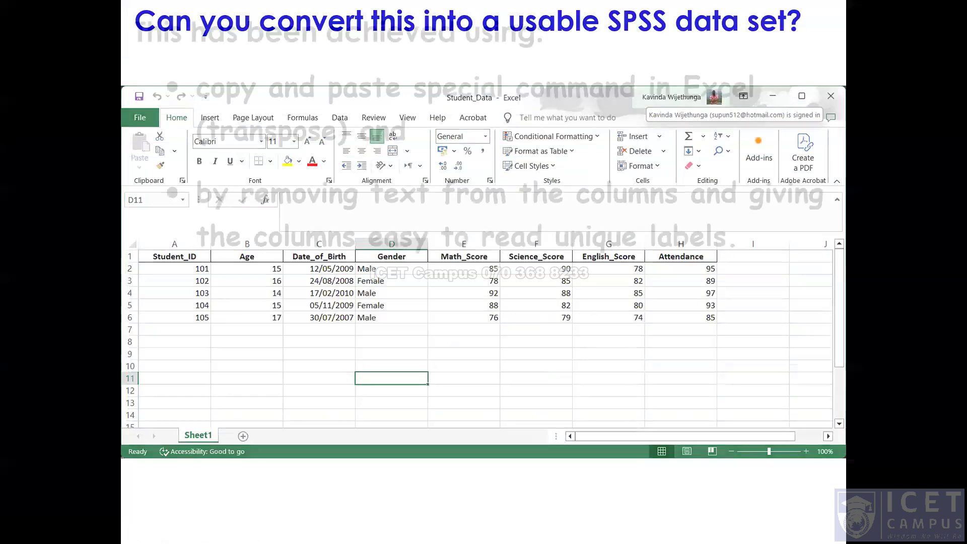
pyautogui.press('Escape')
pyautogui.hotkey('alt', 'Tab')
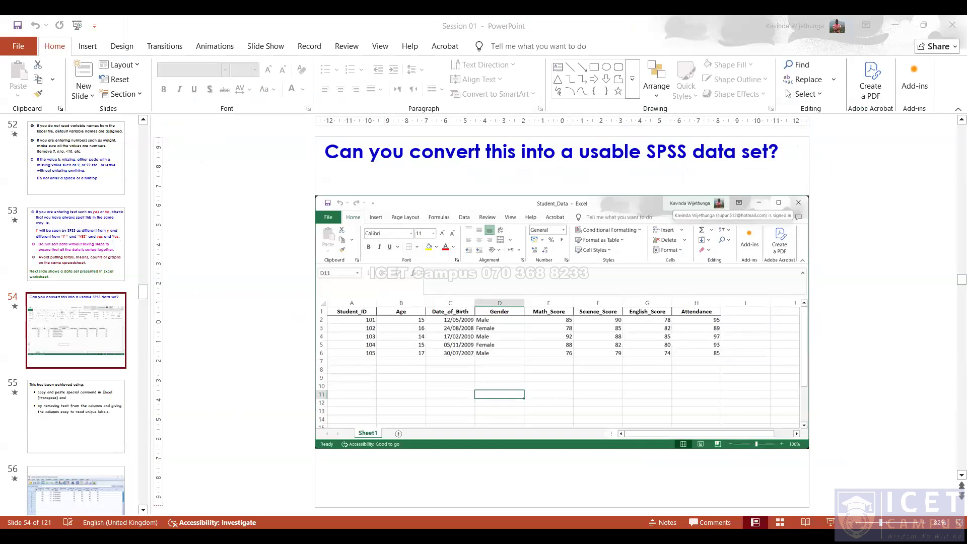
# Switch to the Student_Data workbook in Excel, zoom in, and enable editing.
pyautogui.hotkey('alt', 'Tab')
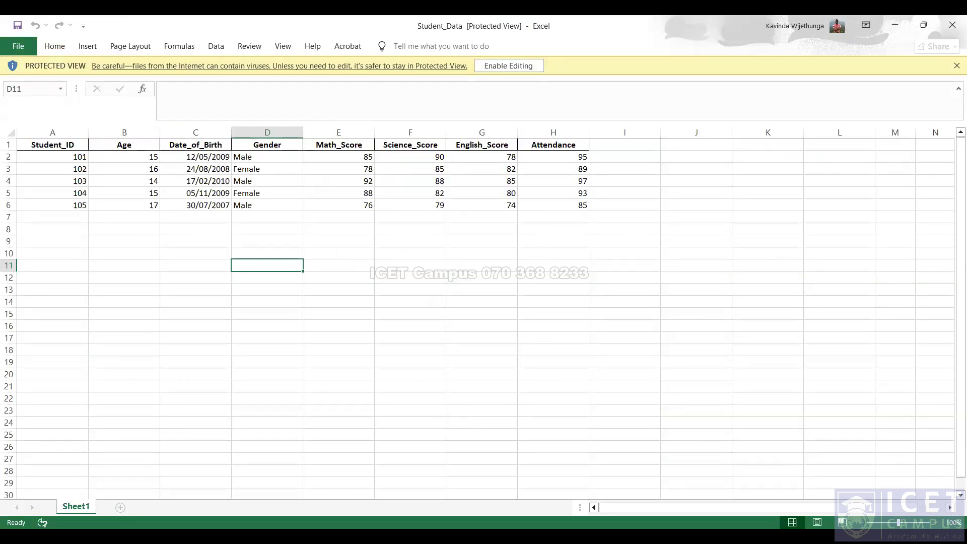
pyautogui.click(934, 523)
pyautogui.click(935, 523)
pyautogui.click(934, 522)
pyautogui.click(935, 523)
pyautogui.click(935, 523)
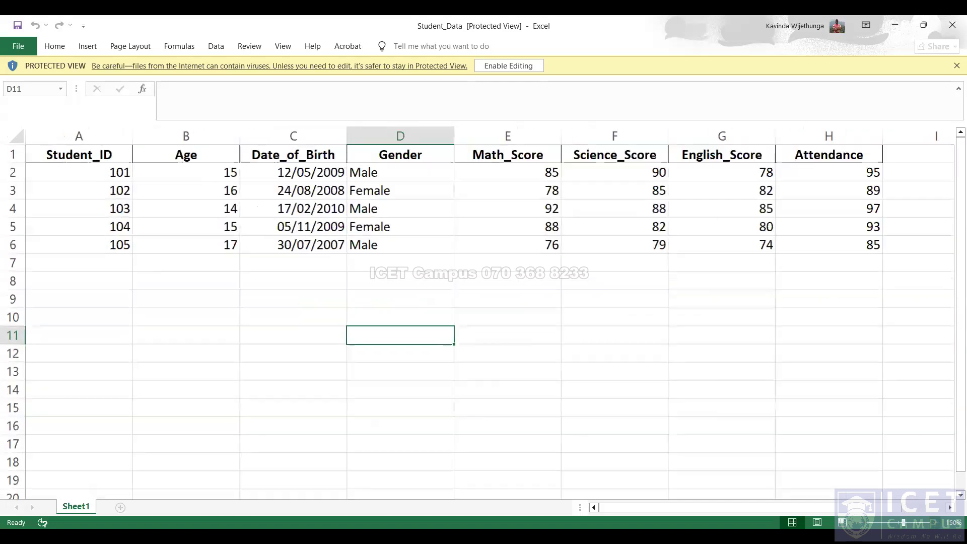
pyautogui.click(496, 68)
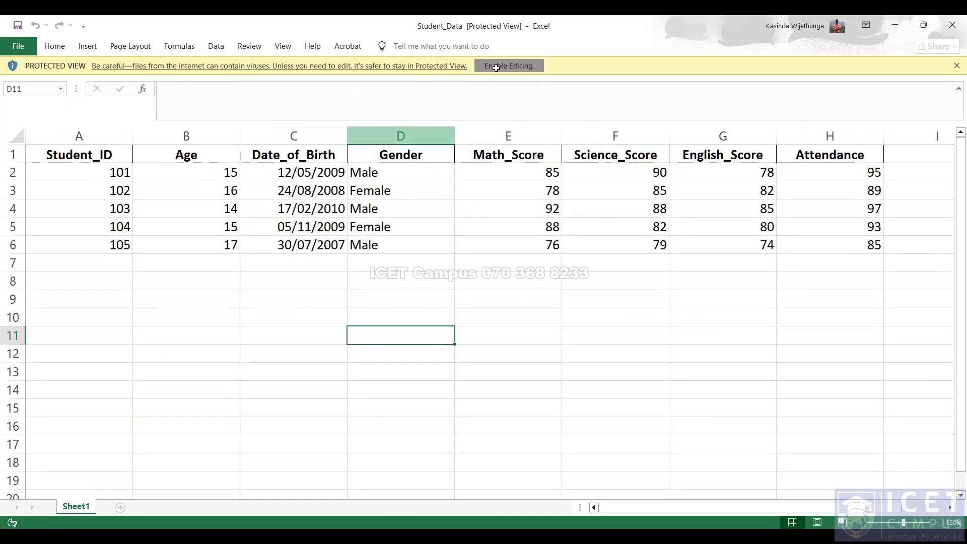
# Review the next slide on transposing and giving columns easy-to-read unique labels.
pyautogui.hotkey('alt', 'Tab')
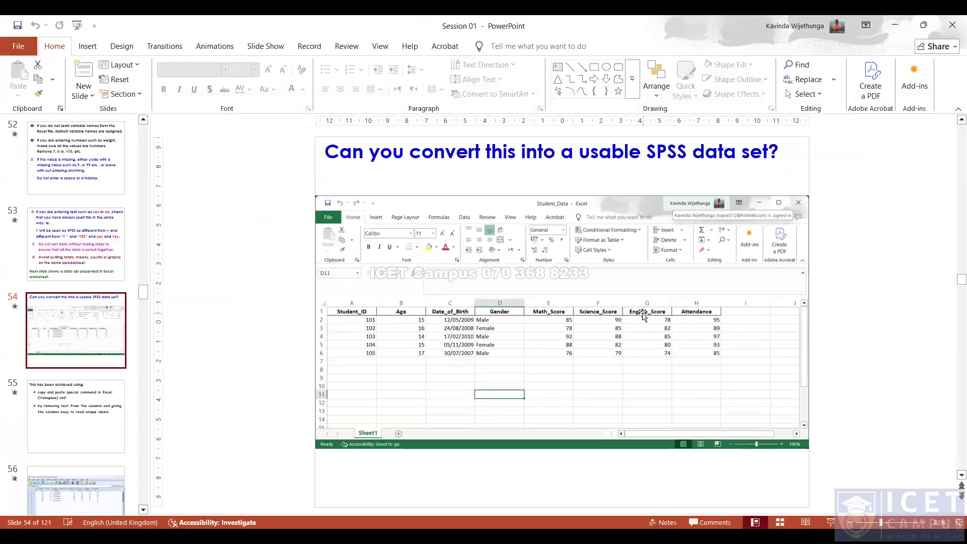
pyautogui.press('pagedown')
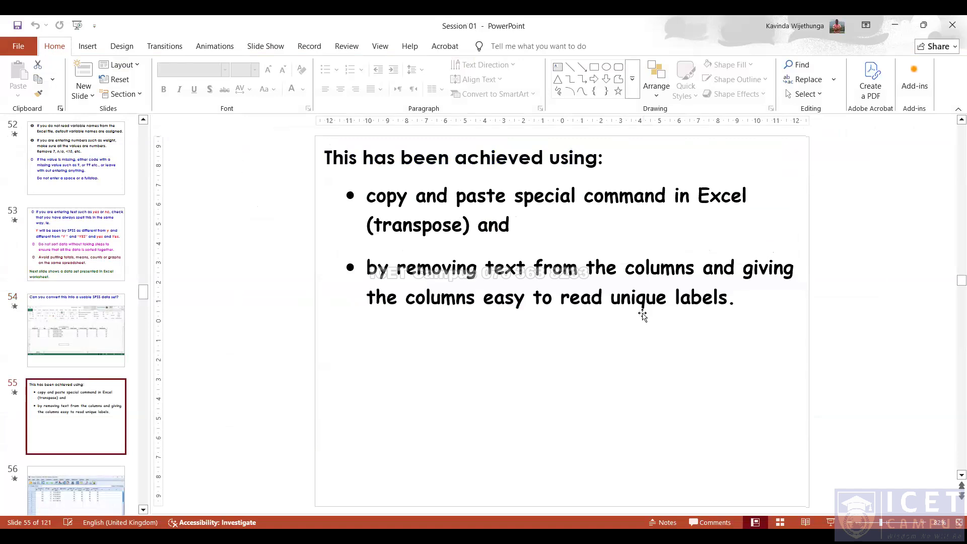
pyautogui.press('pageup')
pyautogui.hotkey('alt', 'Tab')
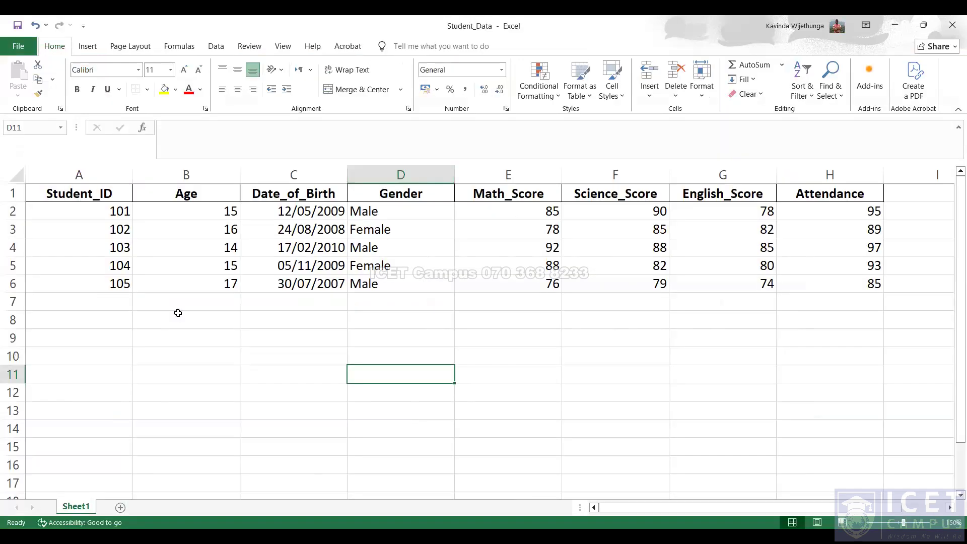
# Copy the student table A1:H6 in Excel and return to SPSS.
pyautogui.moveTo(101, 201); pyautogui.dragTo(839, 282)
pyautogui.hotkey('ctrl', 'c')
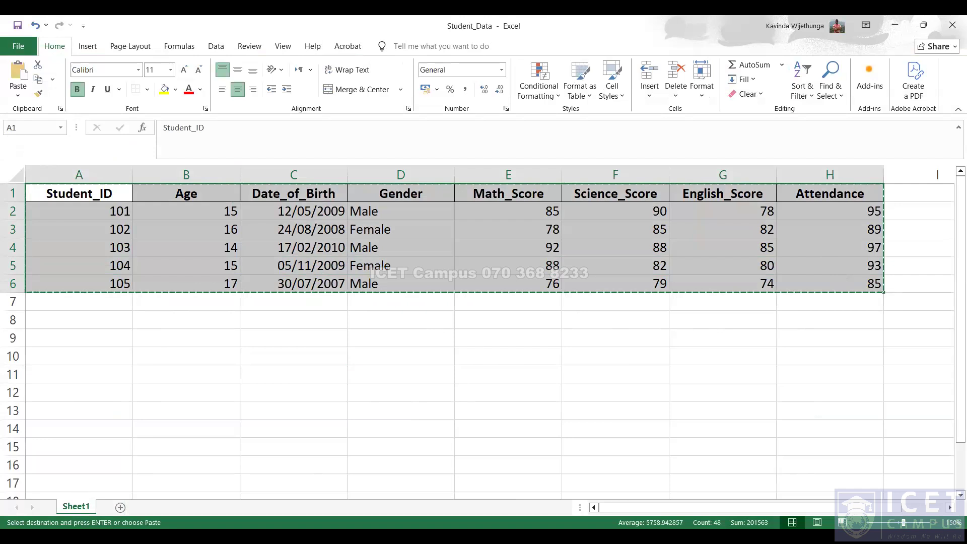
pyautogui.hotkey('alt', 'Tab')
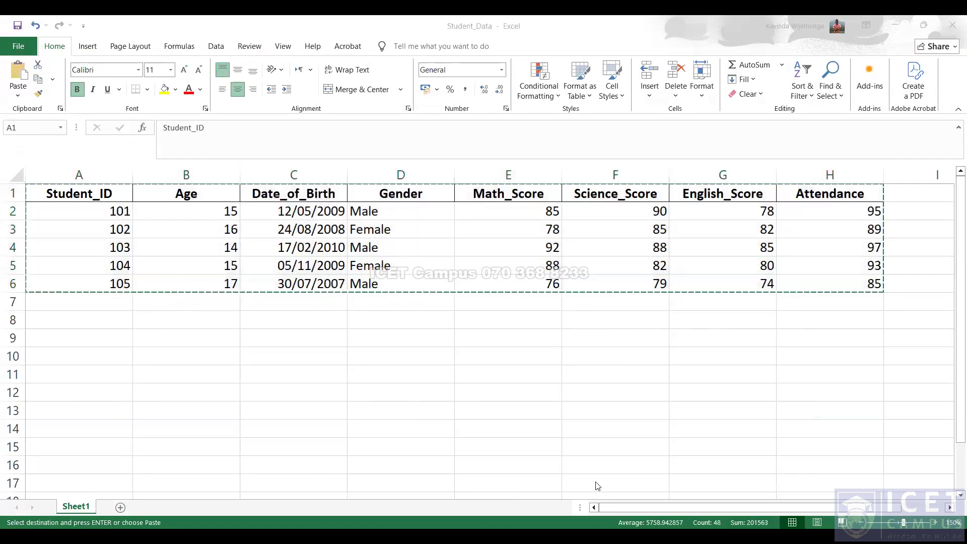
pyautogui.click(952, 24)
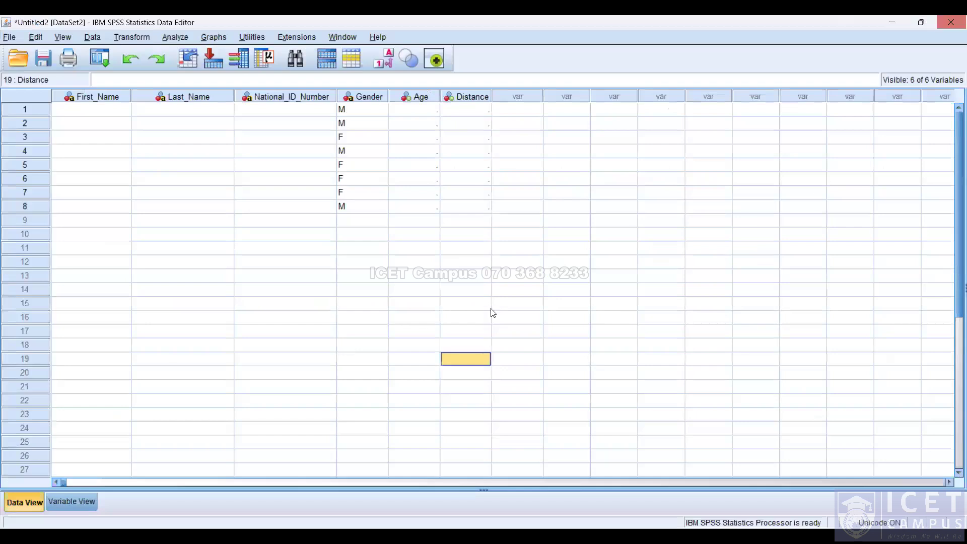
pyautogui.press('Return')
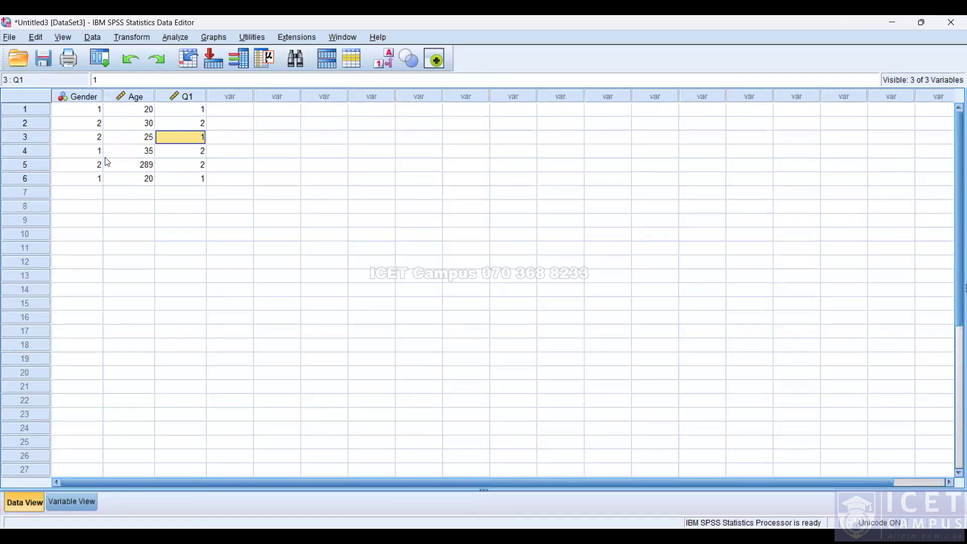
# Create a new SPSS dataset and paste the copied Excel table into its first cell.
pyautogui.hotkey('ctrl', 'Home')
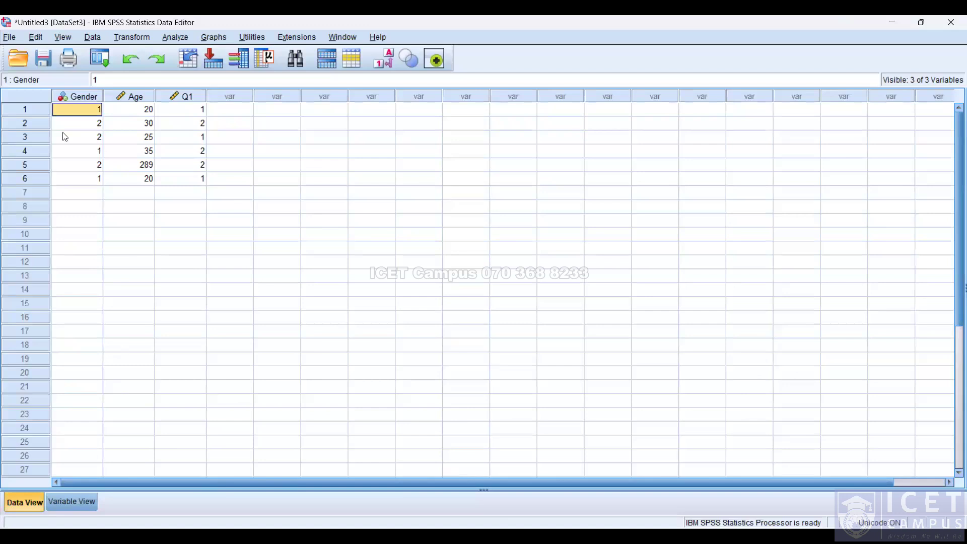
pyautogui.click(9, 37)
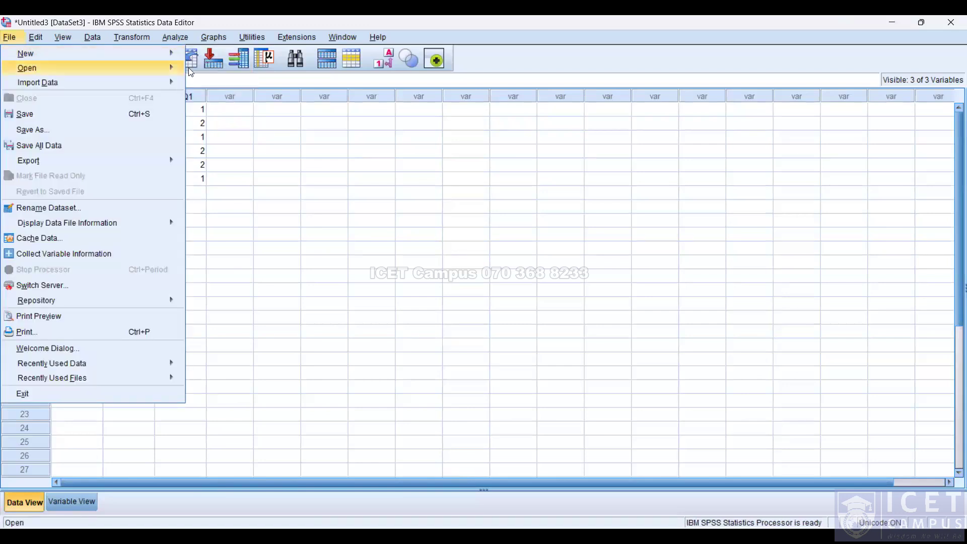
pyautogui.moveTo(151, 53)
pyautogui.click(212, 56)
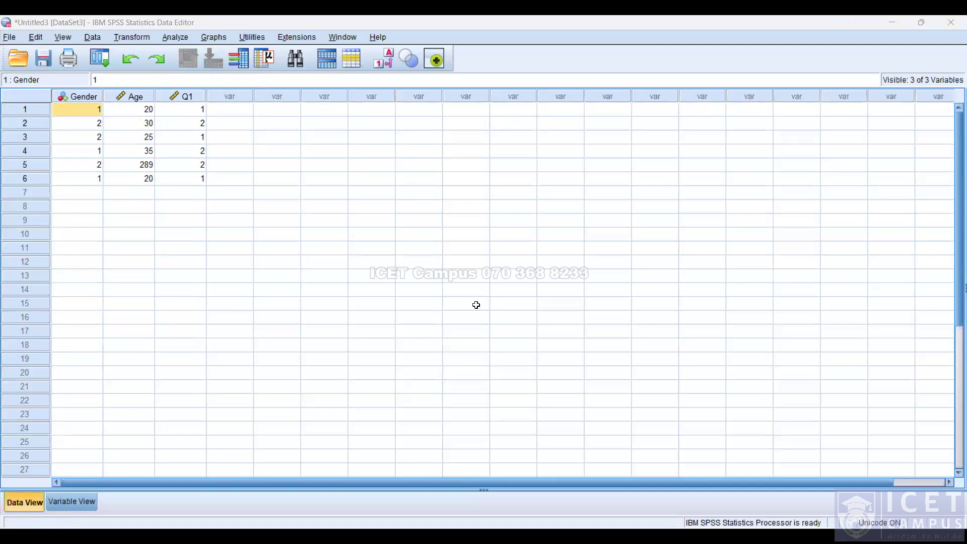
pyautogui.hotkey('alt', 'Tab')
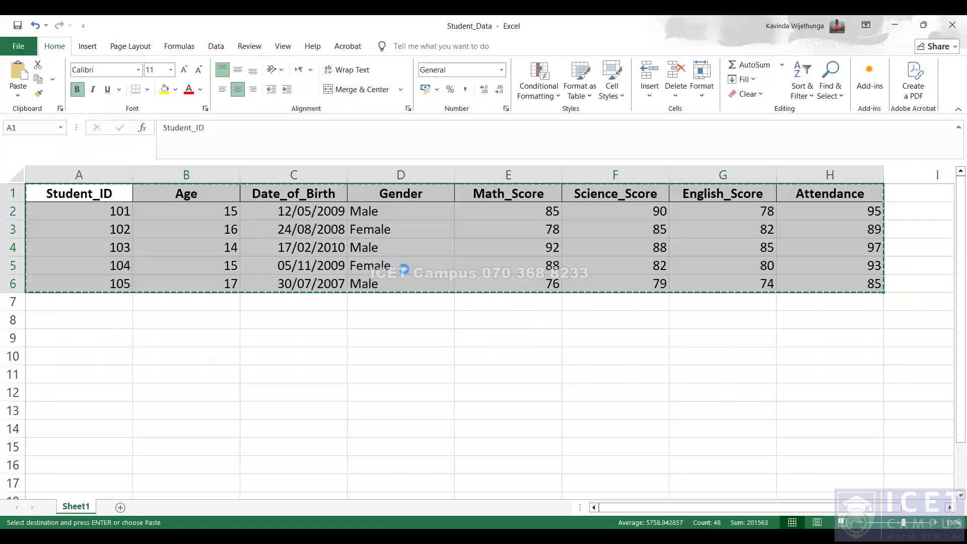
pyautogui.hotkey('alt', 'Tab')
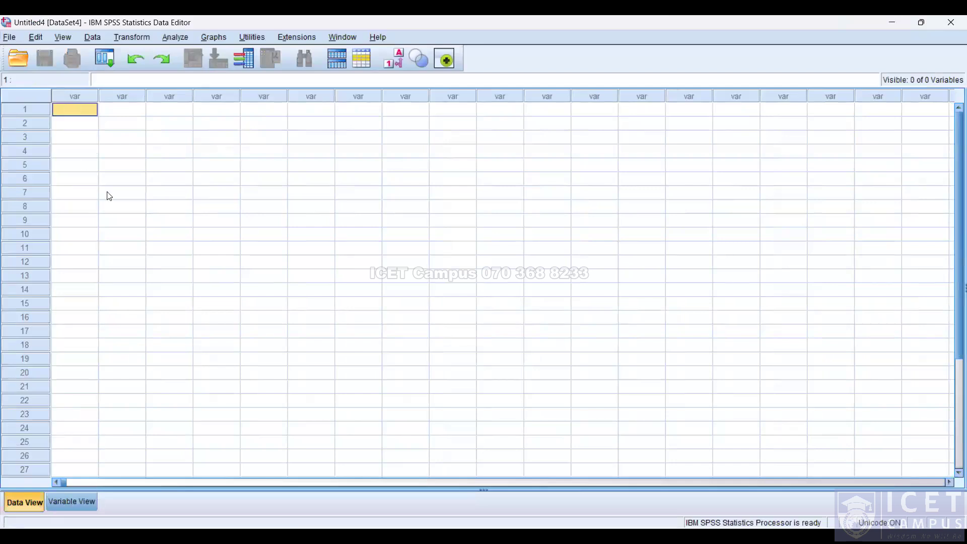
pyautogui.rightClick(73, 111)
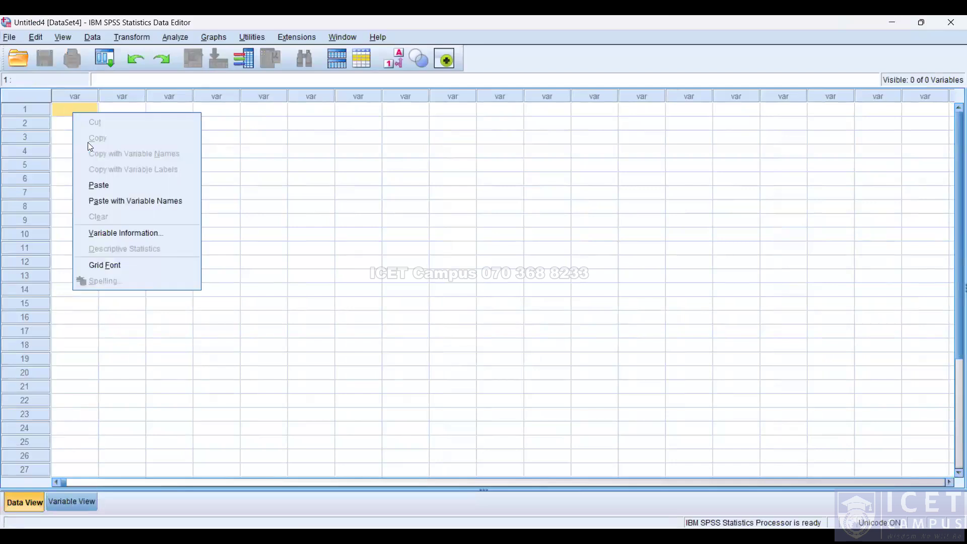
pyautogui.click(96, 185)
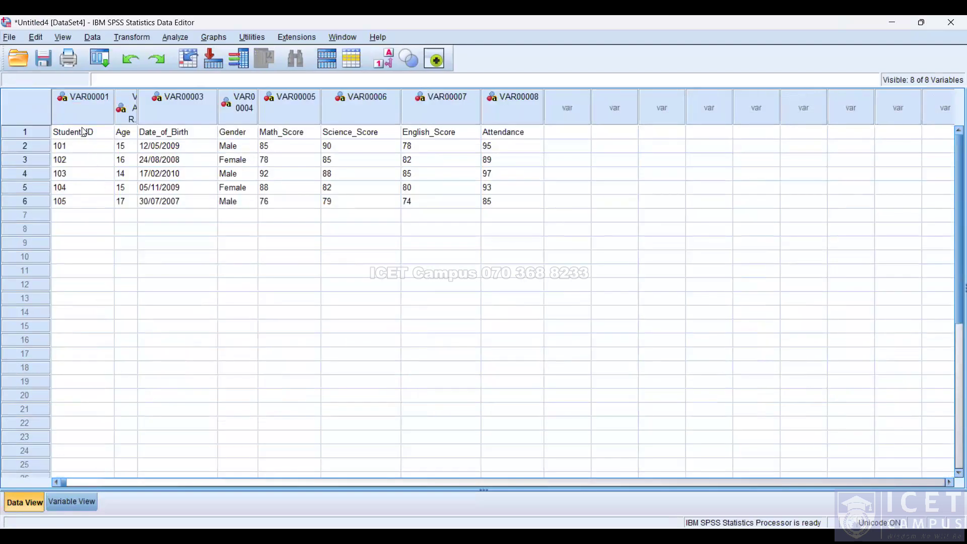
# Copy the first row of column headings and delete it from the data.
pyautogui.moveTo(75, 132); pyautogui.dragTo(519, 139)
pyautogui.rightClick(519, 139)
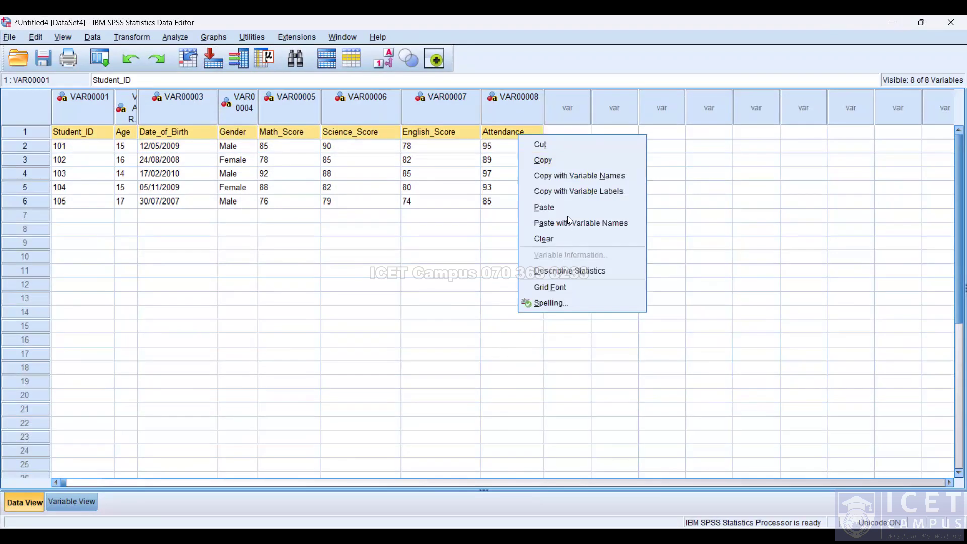
pyautogui.click(578, 164)
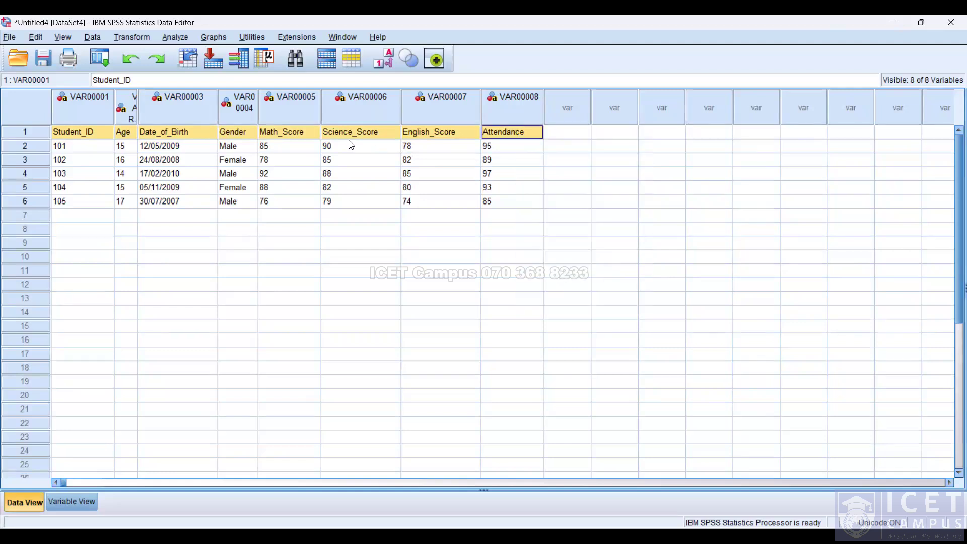
pyautogui.press('Delete')
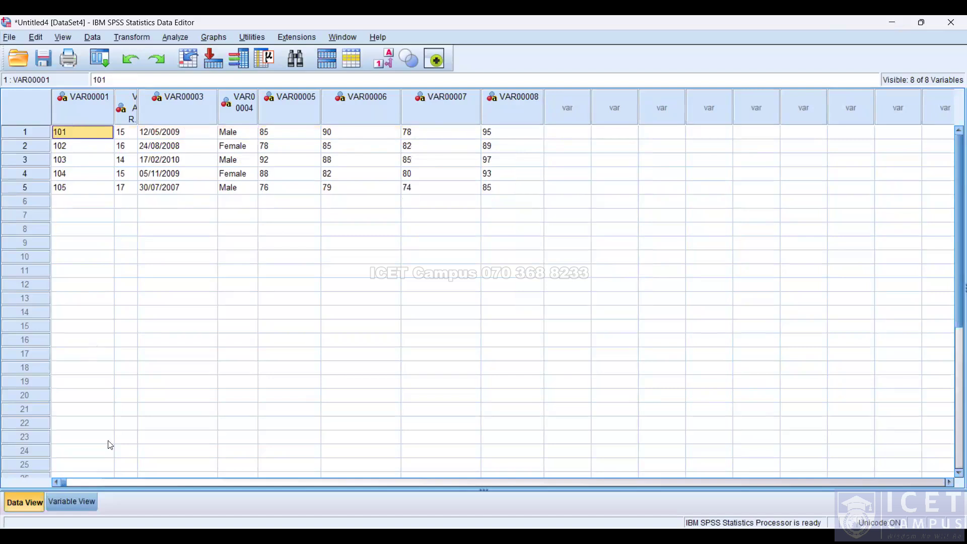
# Rename the first variable Student_ID in Variable View.
pyautogui.click(71, 501)
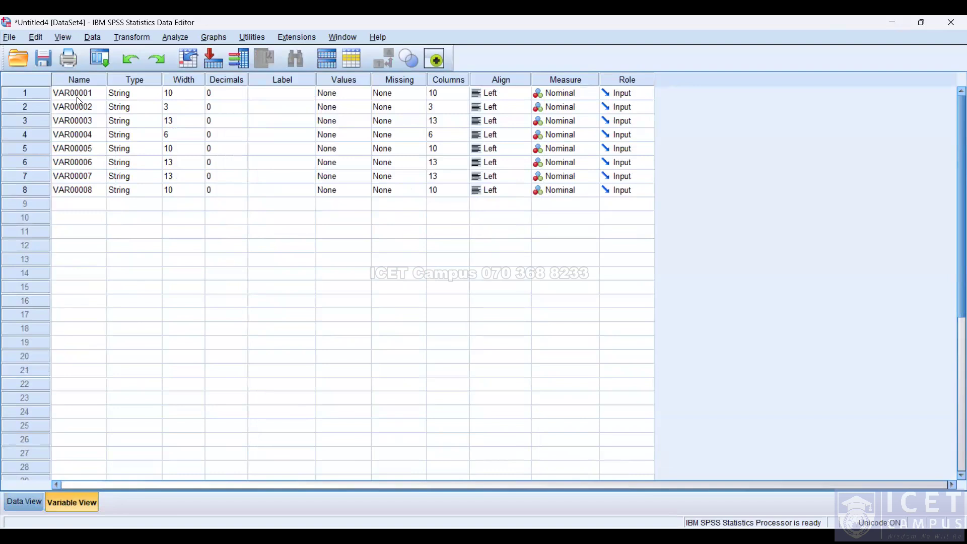
pyautogui.hotkey('alt', 'Tab')
pyautogui.hotkey('alt', 'Tab')
pyautogui.write('Student')
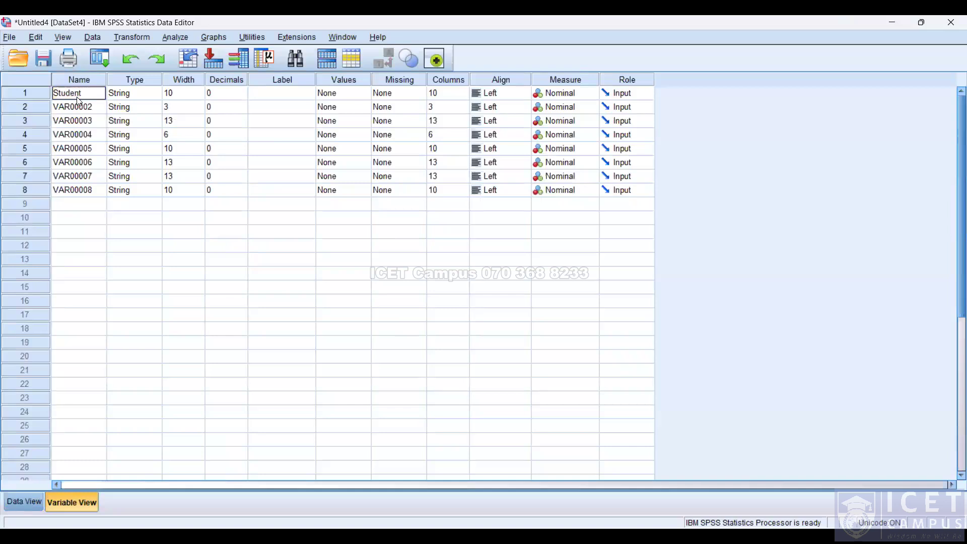
pyautogui.write('_ID')
pyautogui.press('Return')
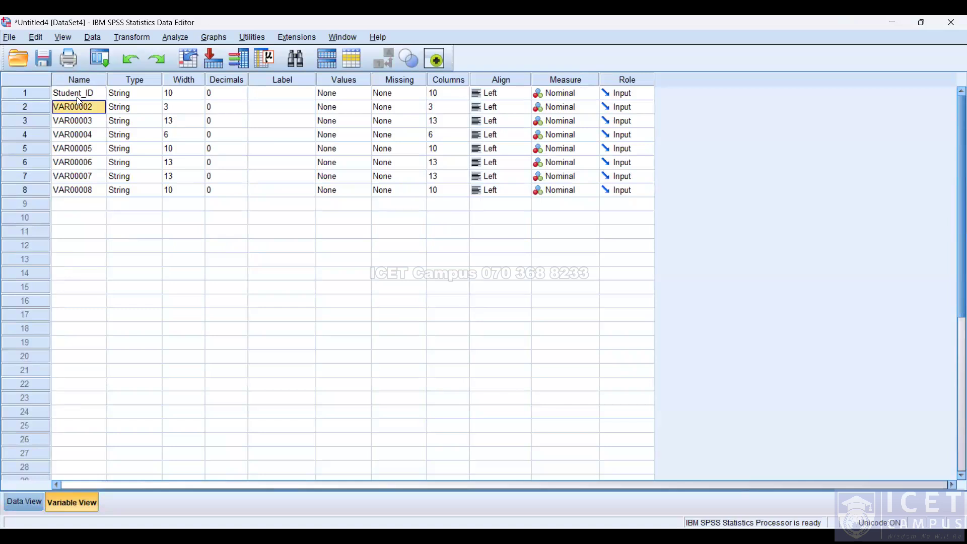
# Checking the Excel headings, rename the second and third variables Age and Date_of_Birth.
pyautogui.hotkey('alt', 'Tab')
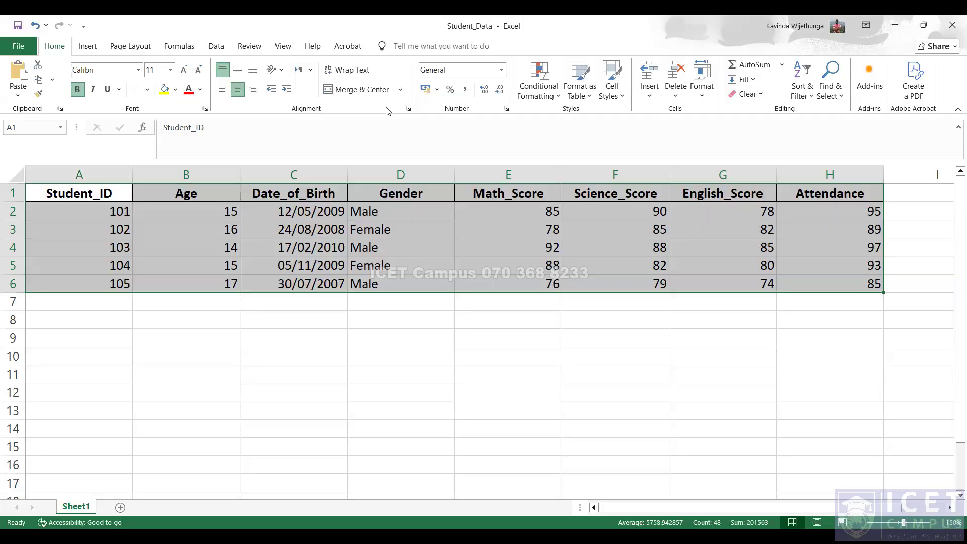
pyautogui.hotkey('alt', 'Tab')
pyautogui.hotkey('alt', 'Tab')
pyautogui.hotkey('alt', 'Tab')
pyautogui.write('Age')
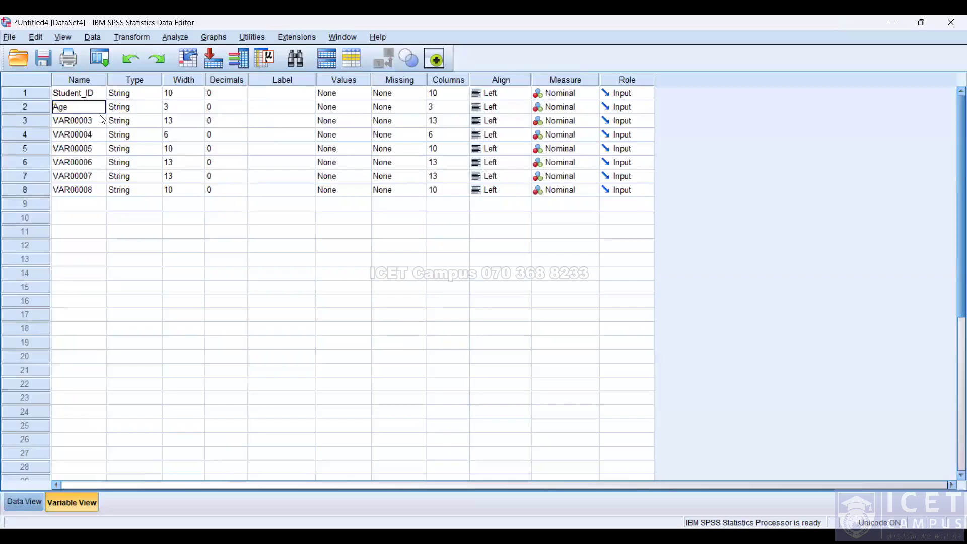
pyautogui.press('Return')
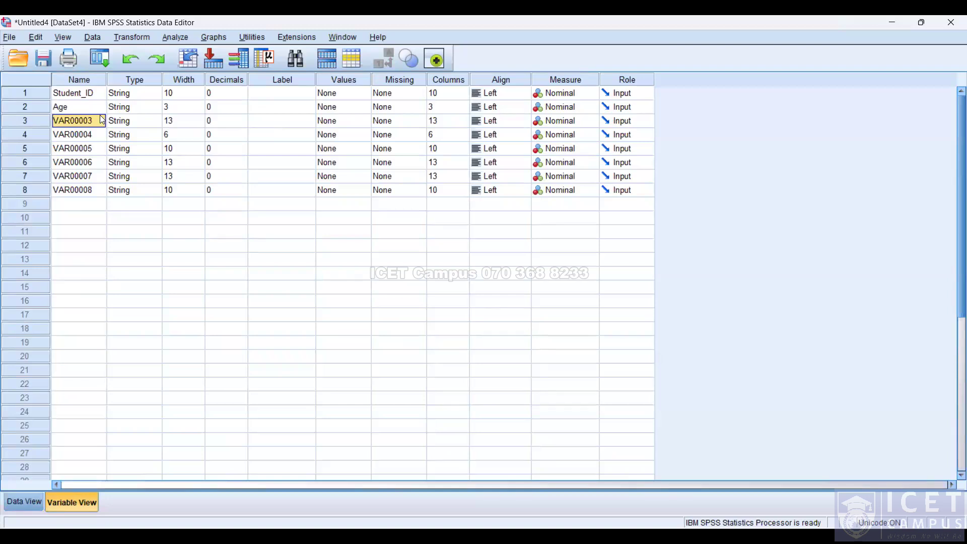
pyautogui.write('Date_of_Birth')
pyautogui.press('Return')
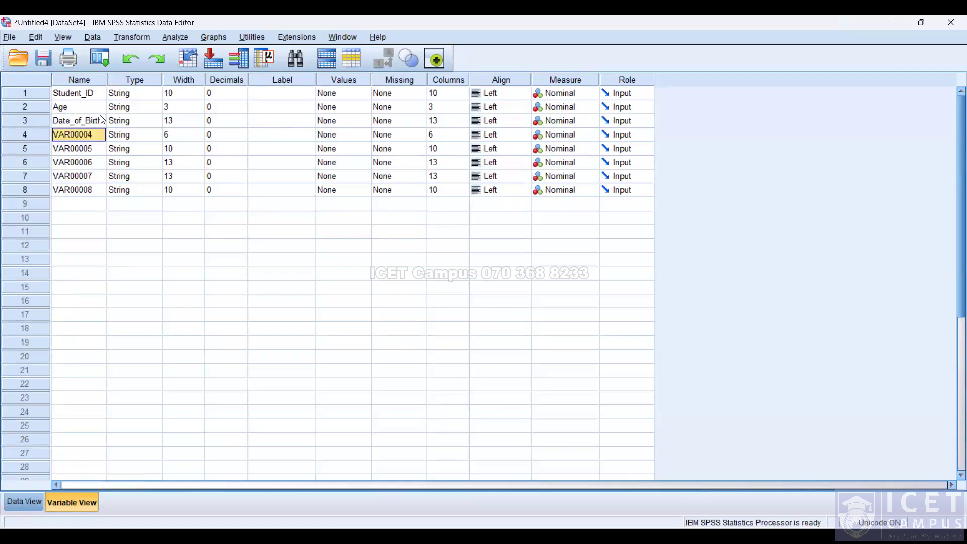
# Rename the fourth and fifth variables Gender and Math_Score.
pyautogui.write('F')
pyautogui.write('Ge')
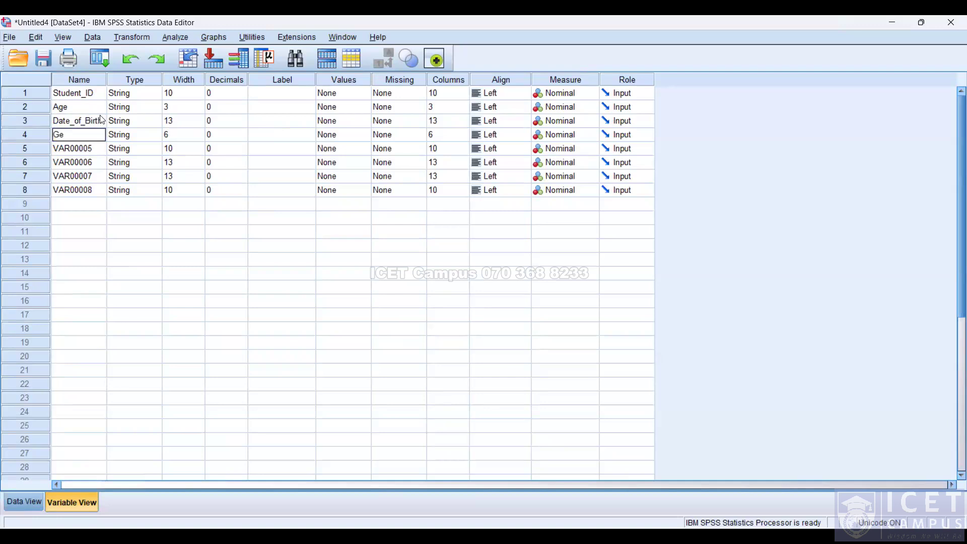
pyautogui.write('nder')
pyautogui.press('Return')
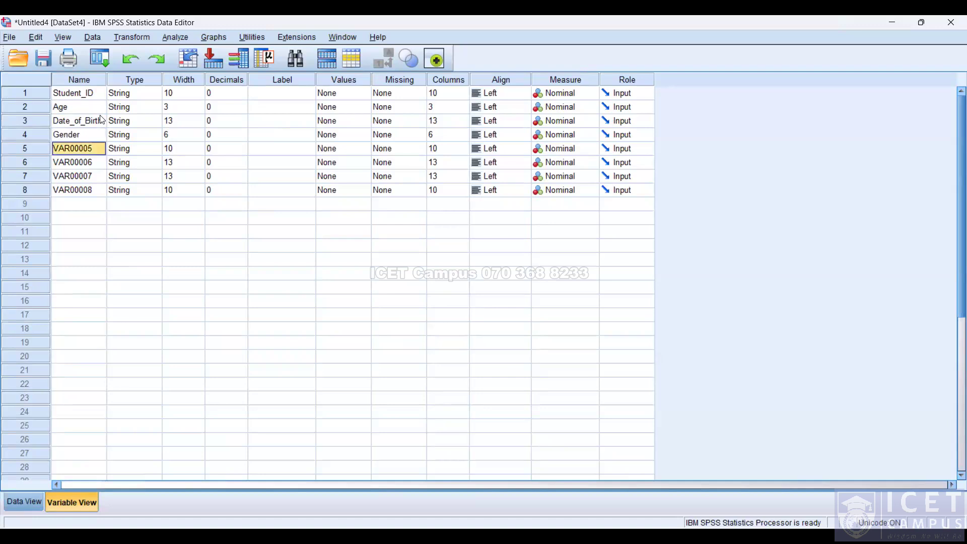
pyautogui.write('<')
pyautogui.write('Math_Score')
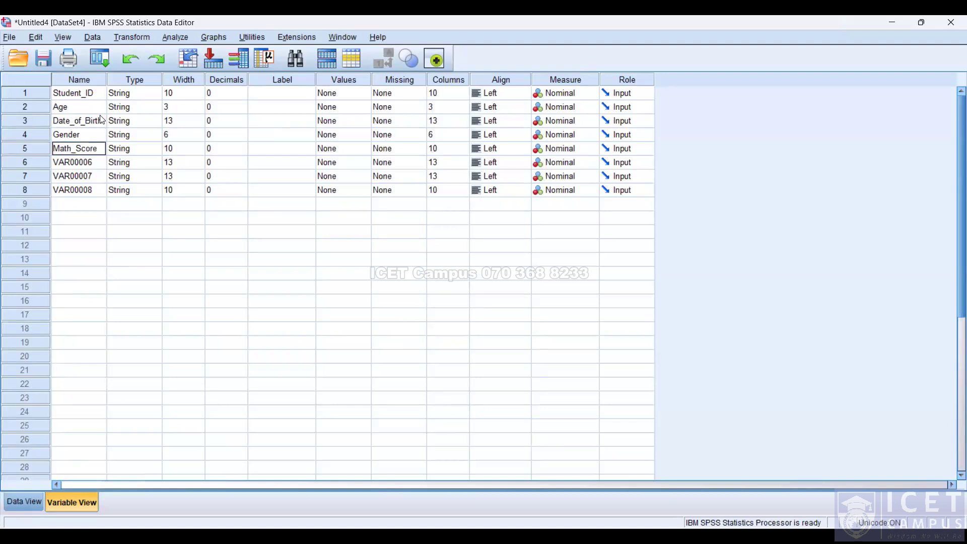
pyautogui.press('Return')
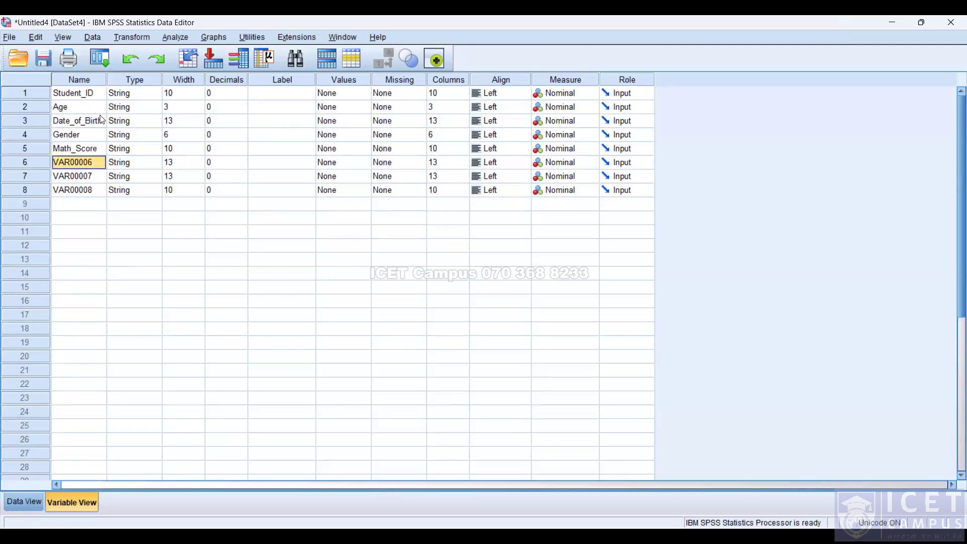
# Rename the sixth and seventh variables Science_Score and English_Score.
pyautogui.write('Scie')
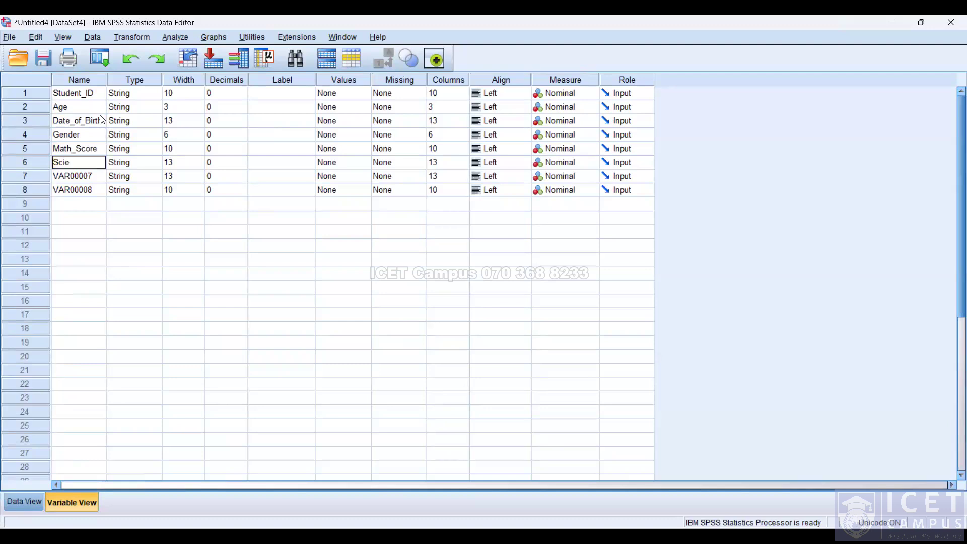
pyautogui.write('nce_Score')
pyautogui.press('Return')
pyautogui.write('English_Score')
pyautogui.press('Return')
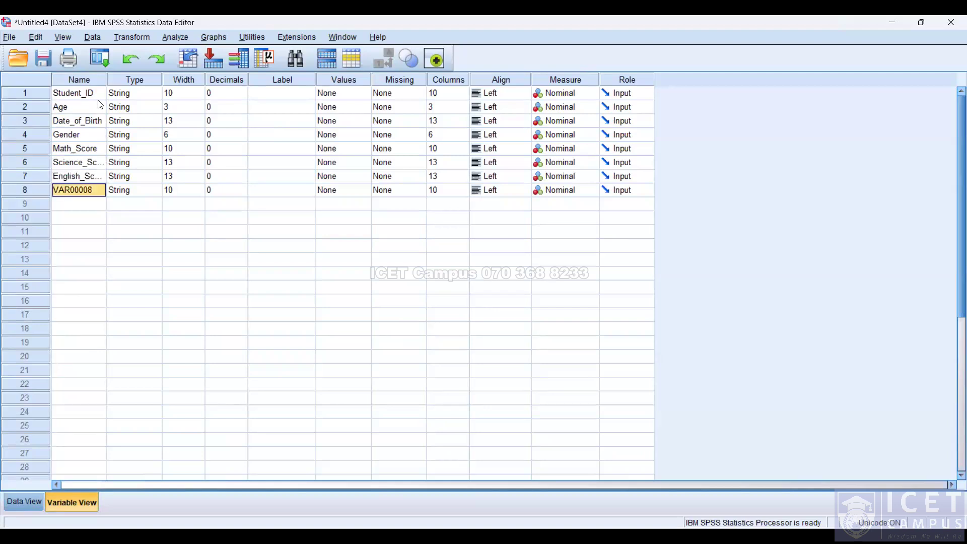
# Widen the Name column and rename the eighth variable Attendance.
pyautogui.doubleClick(105, 79)
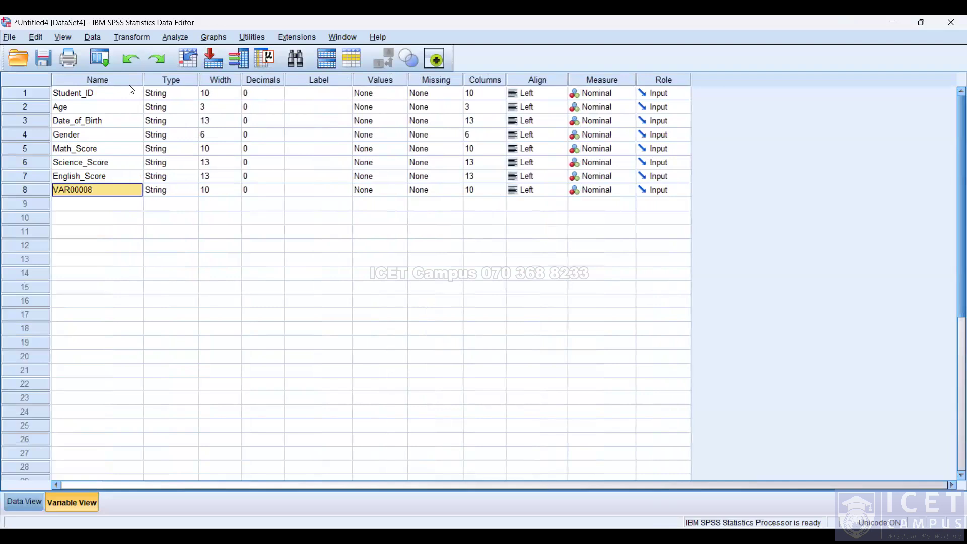
pyautogui.write('Atte')
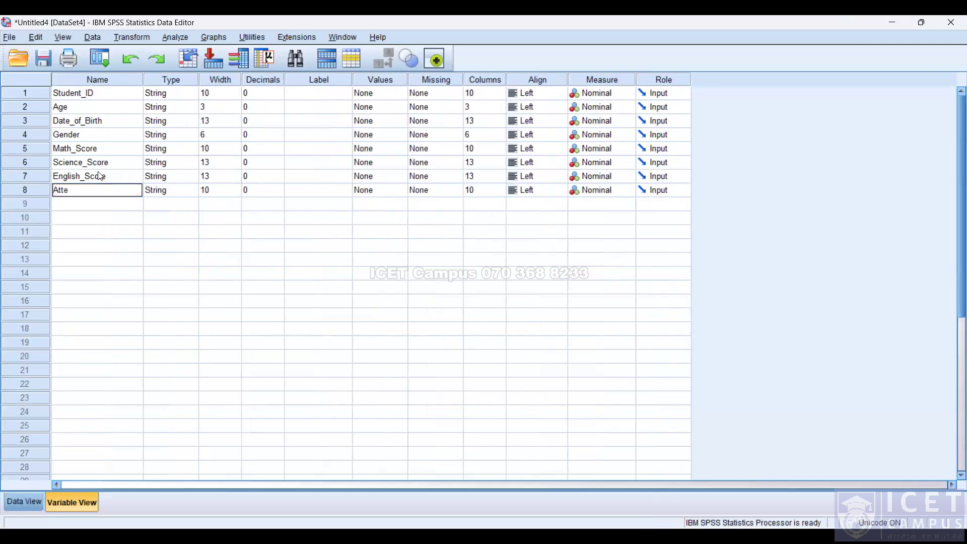
pyautogui.write('ndance')
pyautogui.press('Return')
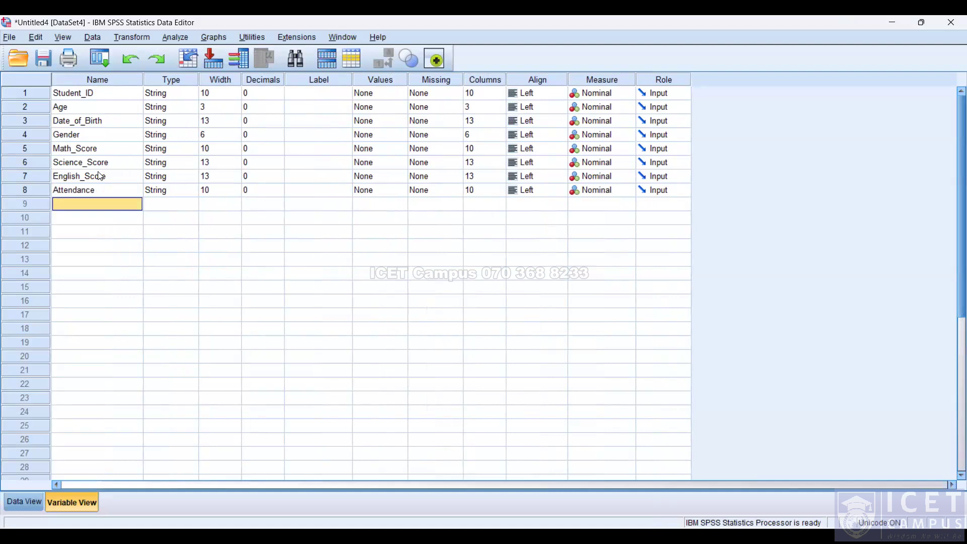
# Compare the Excel student table with the renamed SPSS variables.
pyautogui.hotkey('alt', 'Tab')
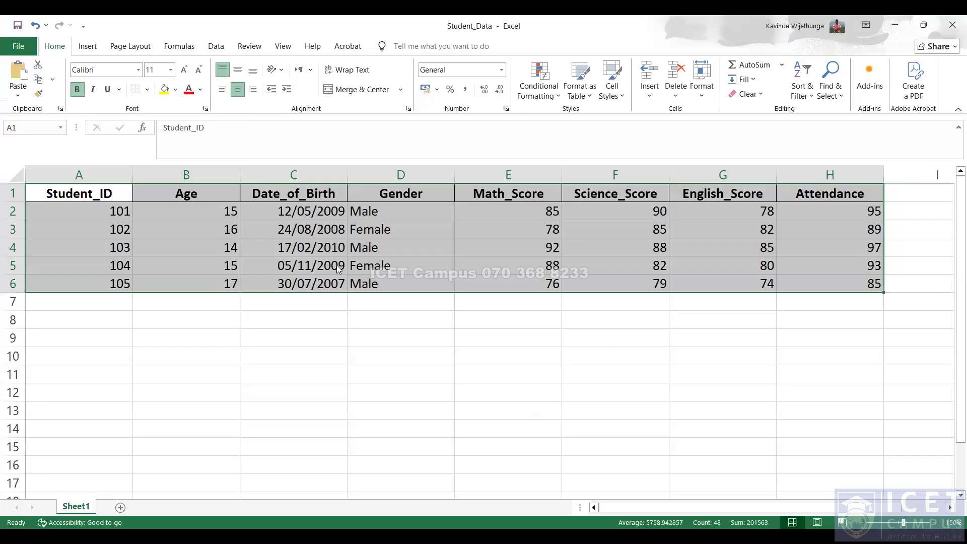
pyautogui.hotkey('alt', 'Tab')
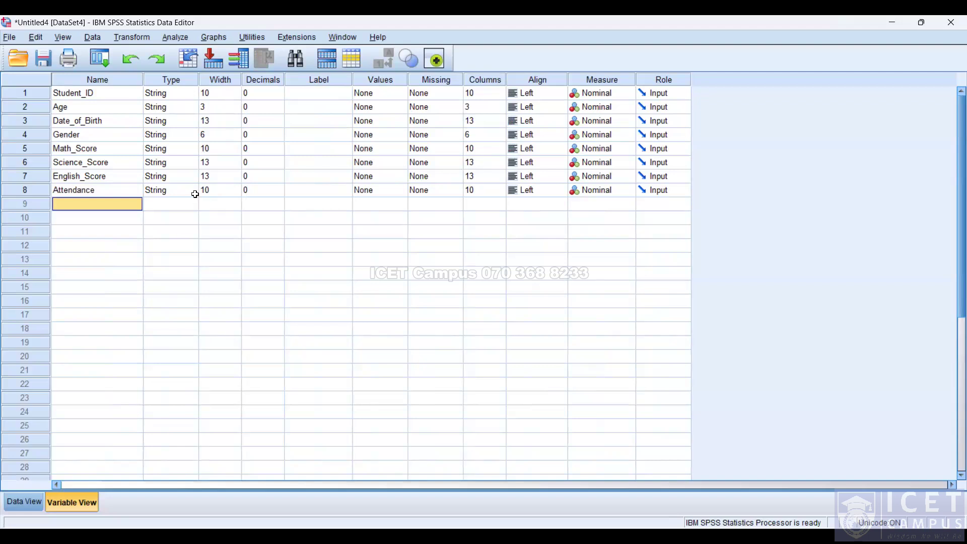
pyautogui.hotkey('alt', 'Tab')
pyautogui.click(110, 204)
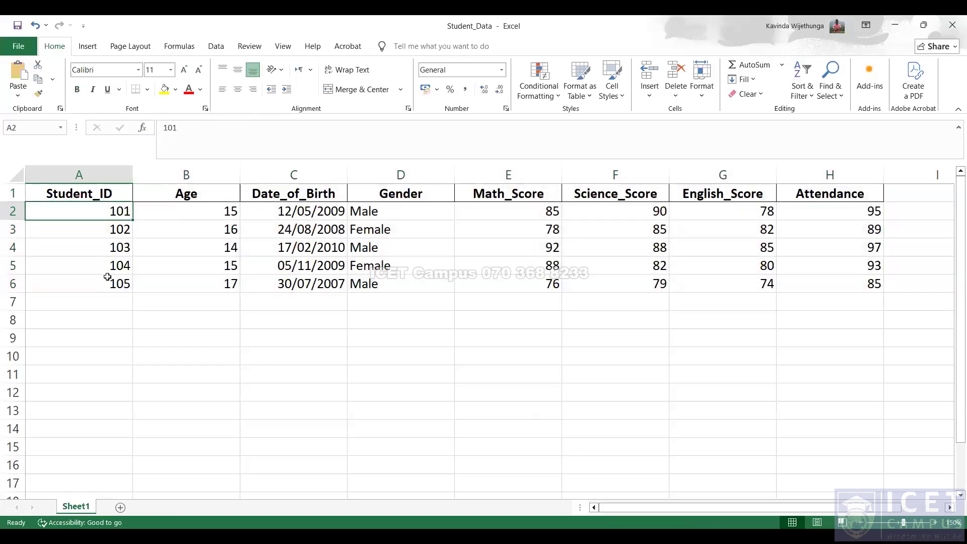
pyautogui.hotkey('alt', 'Tab')
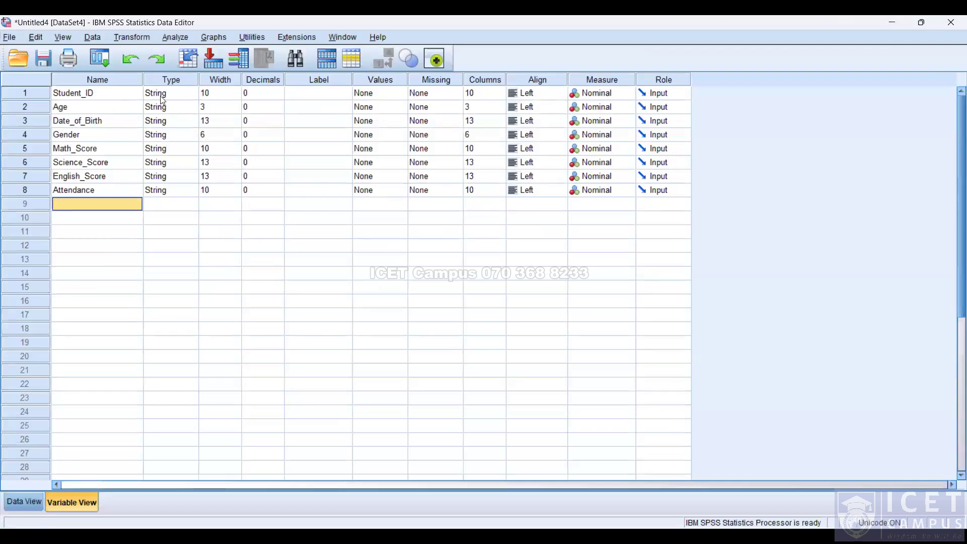
pyautogui.hotkey('alt', 'Tab')
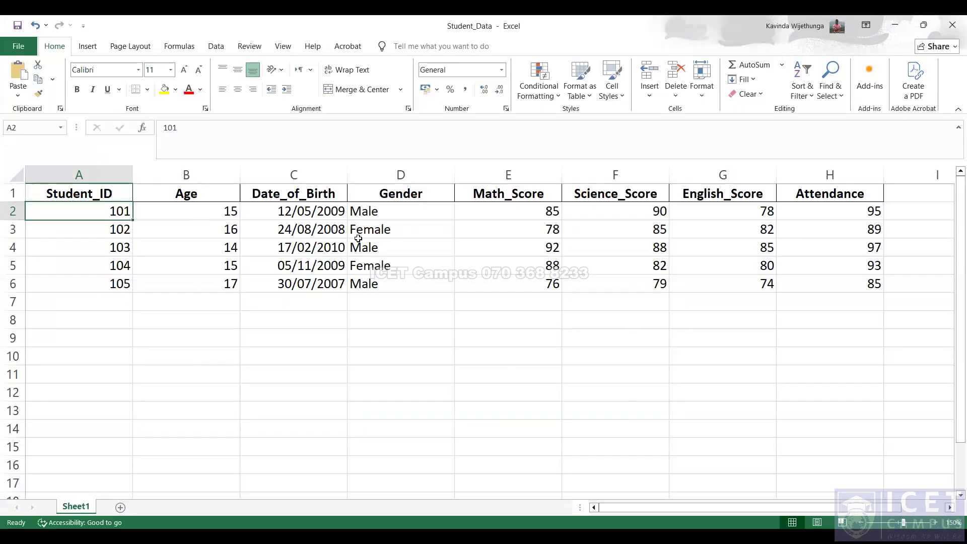
pyautogui.hotkey('alt', 'Tab')
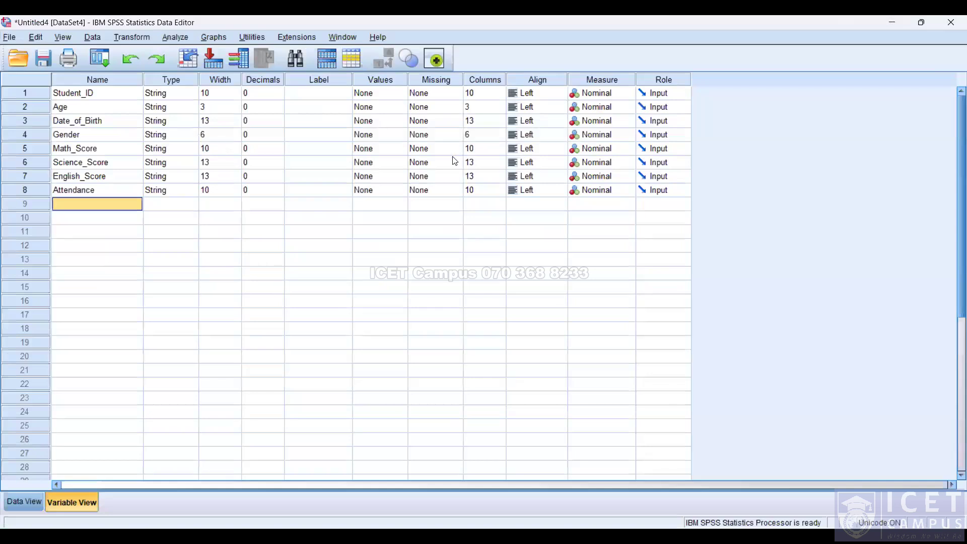
# Change the type of Math_Score and Science_Score to Numeric.
pyautogui.click(191, 151)
pyautogui.click(359, 198)
pyautogui.click(448, 361)
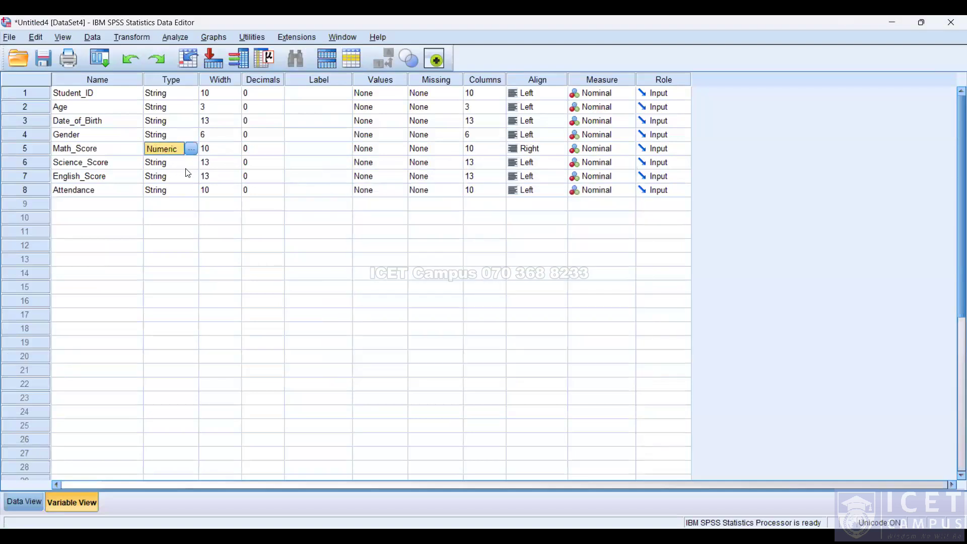
pyautogui.click(193, 162)
pyautogui.click(367, 198)
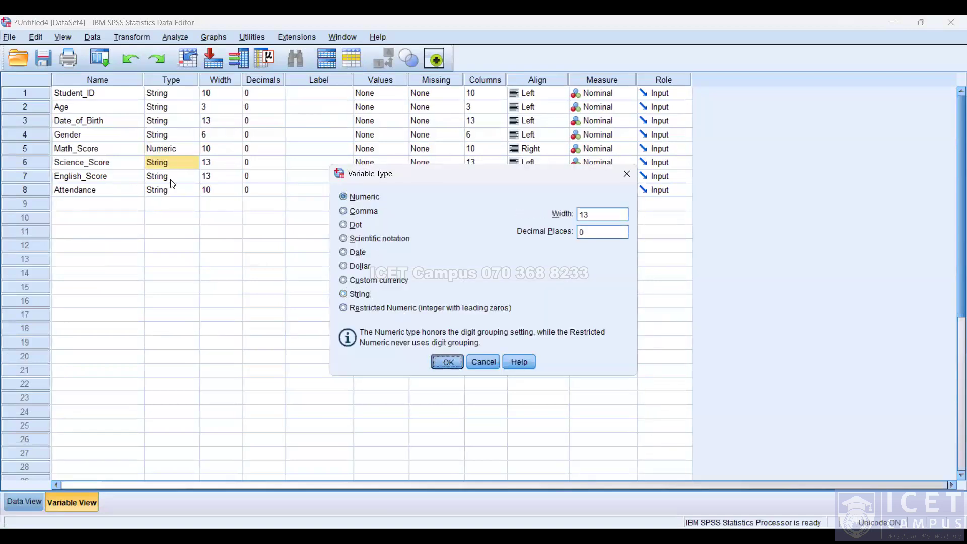
pyautogui.press('Return')
# Change the type of English_Score and Attendance to Numeric.
pyautogui.click(173, 177)
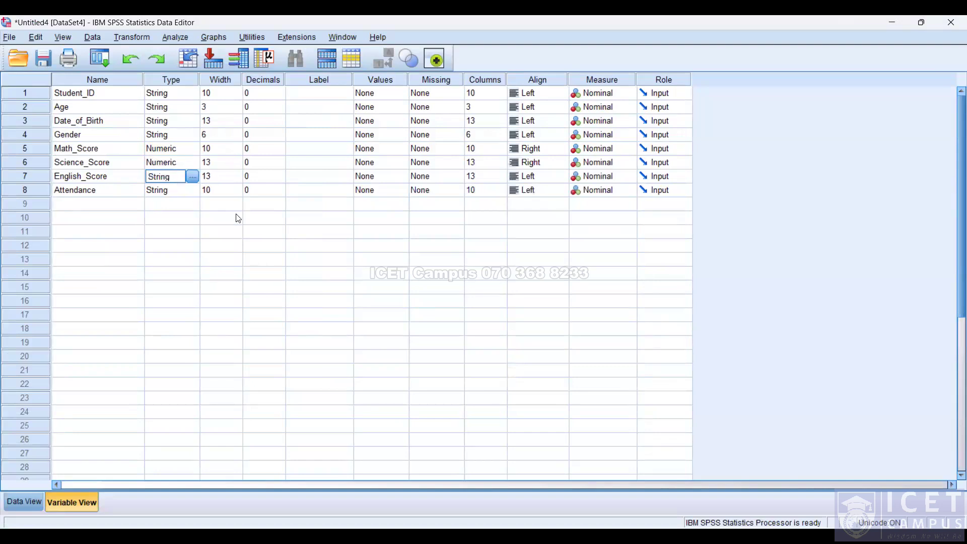
pyautogui.click(193, 176)
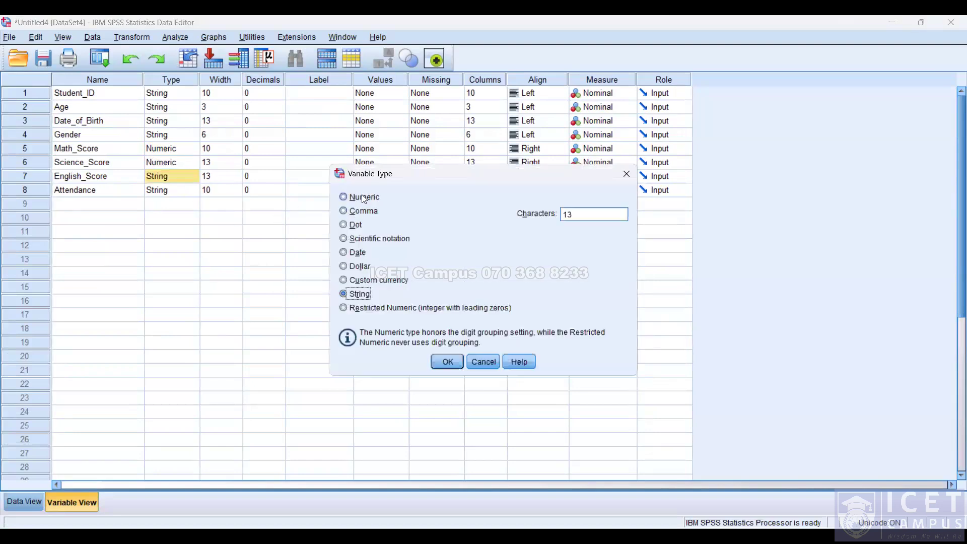
pyautogui.click(363, 198)
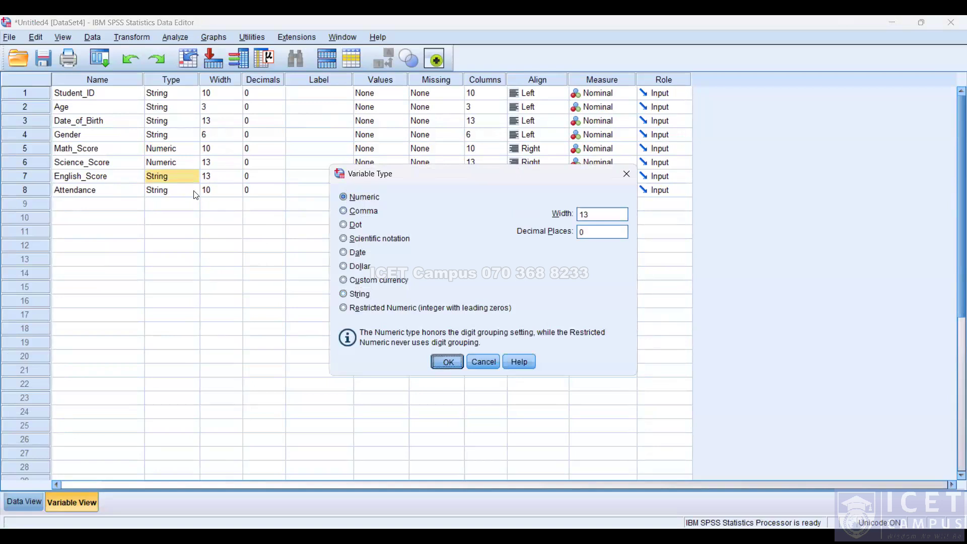
pyautogui.press('Return')
pyautogui.click(171, 190)
pyautogui.click(197, 191)
pyautogui.click(362, 197)
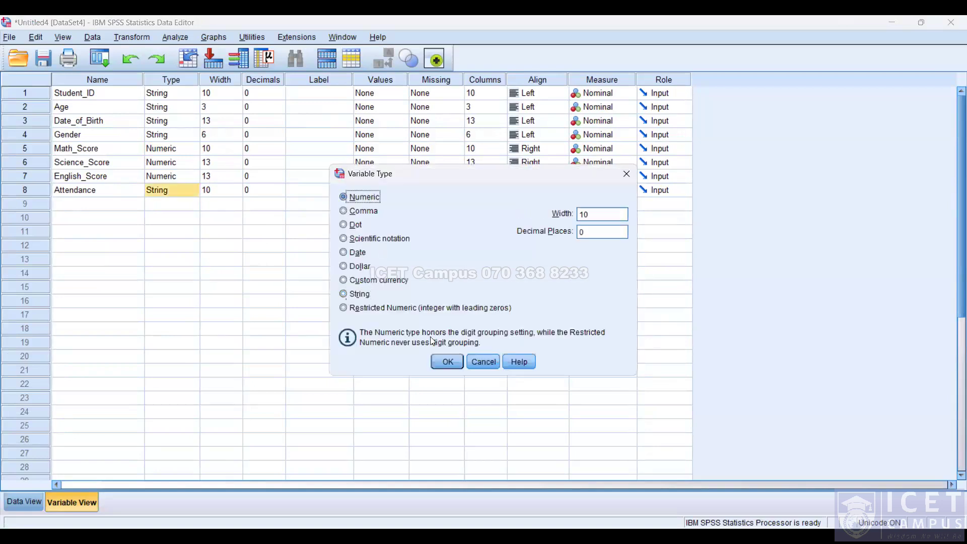
pyautogui.press('Return')
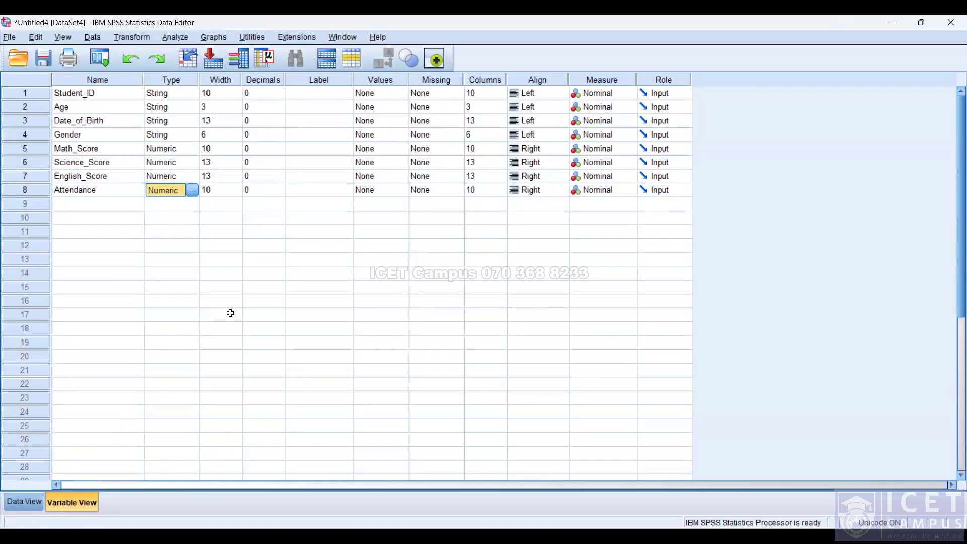
# Switch to Data View and widen the Age and Gender columns so their headings fit.
pyautogui.hotkey('alt', 'Tab')
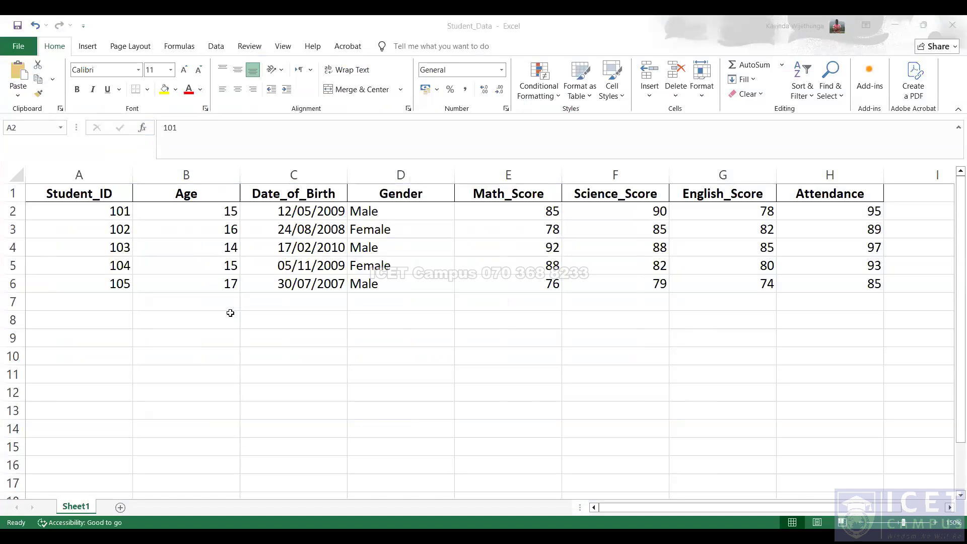
pyautogui.hotkey('alt', 'Tab')
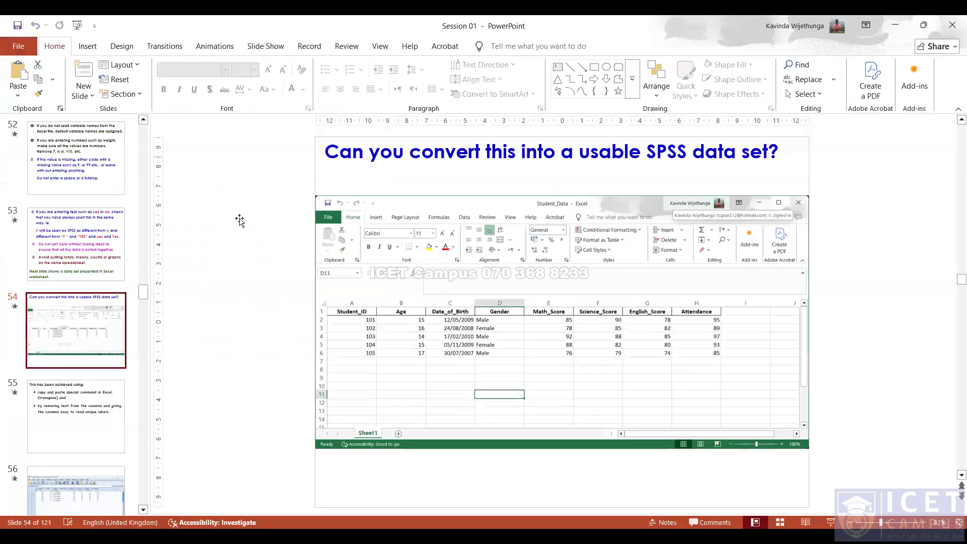
pyautogui.hotkey('alt', 'Tab')
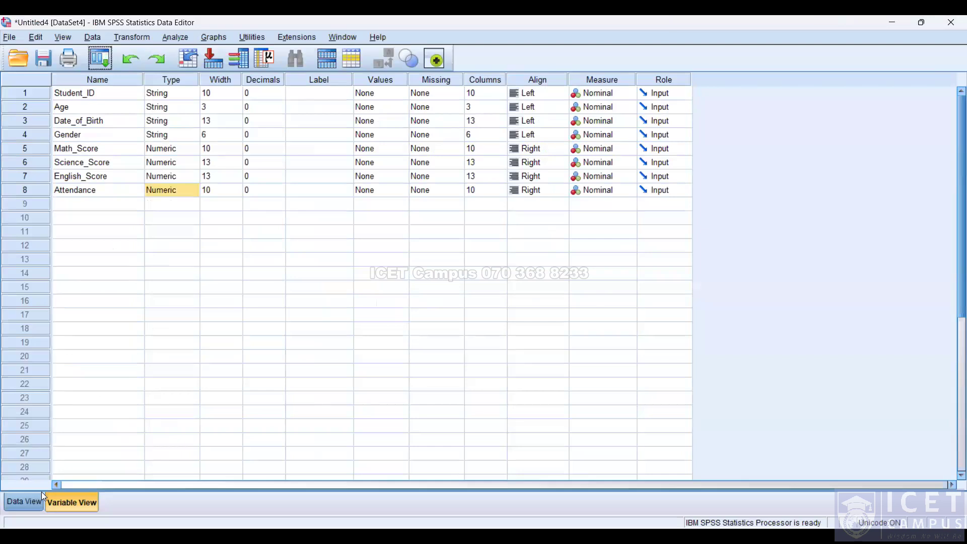
pyautogui.click(42, 495)
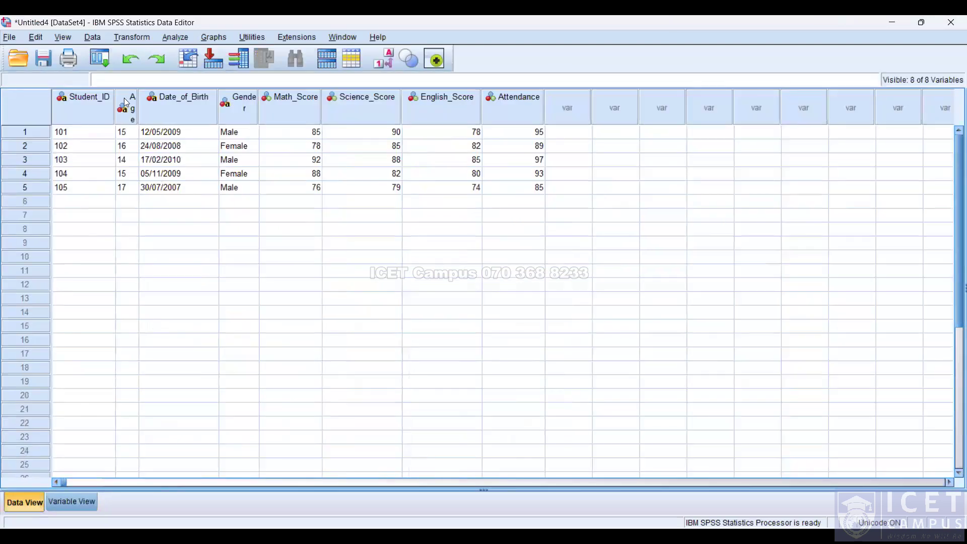
pyautogui.moveTo(138, 98); pyautogui.dragTo(156, 99)
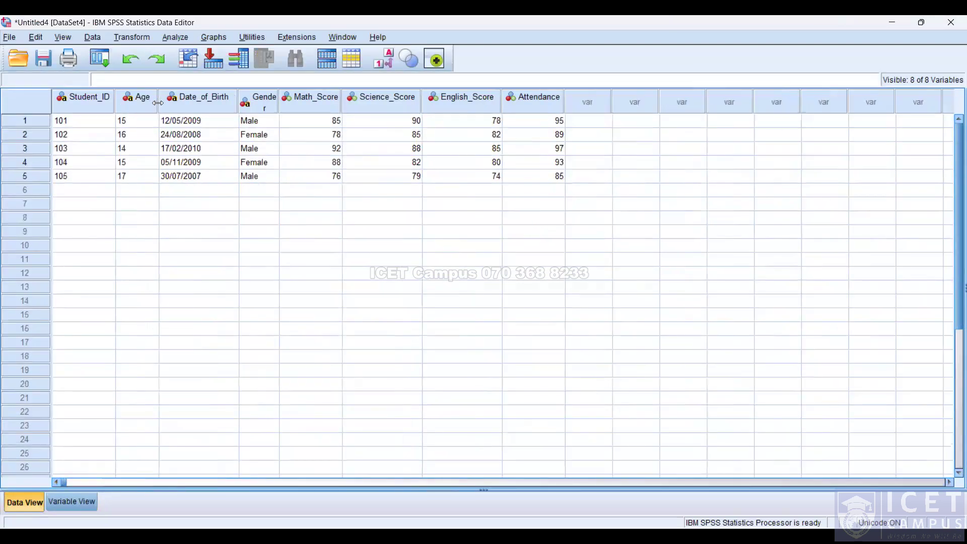
pyautogui.moveTo(276, 97); pyautogui.dragTo(297, 97)
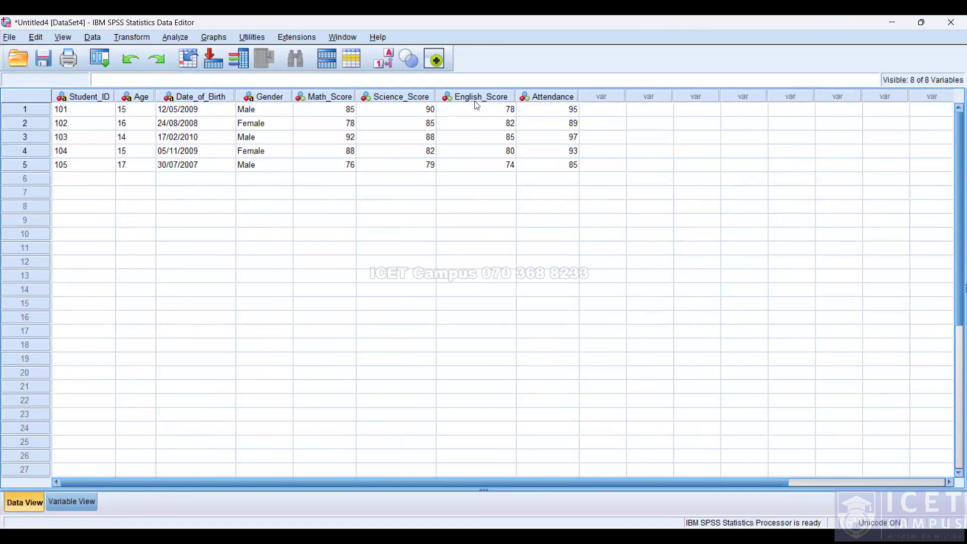
# Return to Variable View and change the Age variable's type to Numeric.
pyautogui.hotkey('alt', 'Tab')
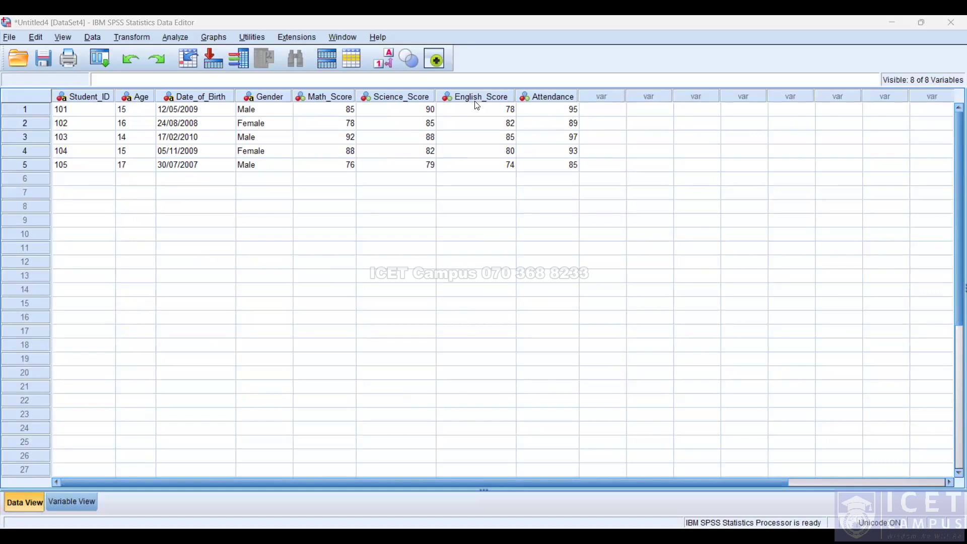
pyautogui.click(624, 539)
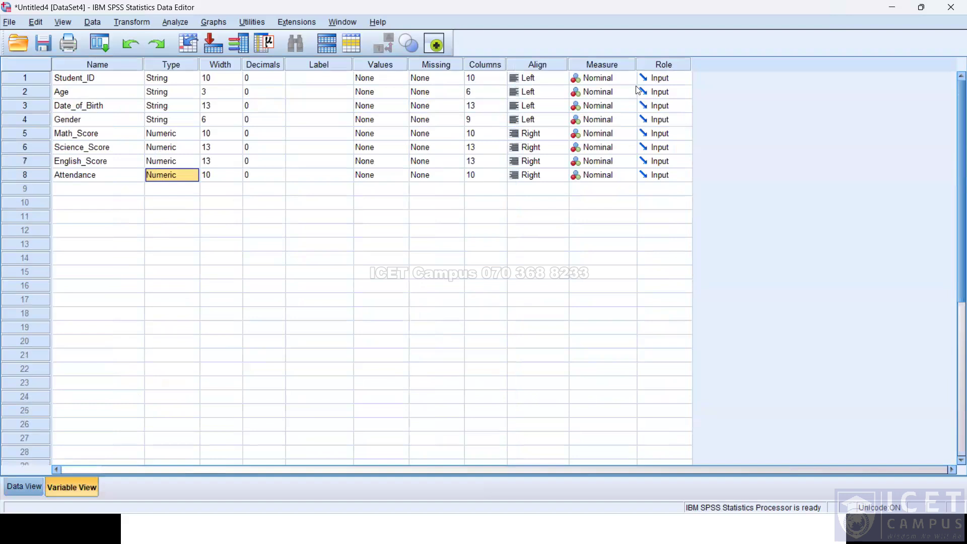
pyautogui.click(591, 95)
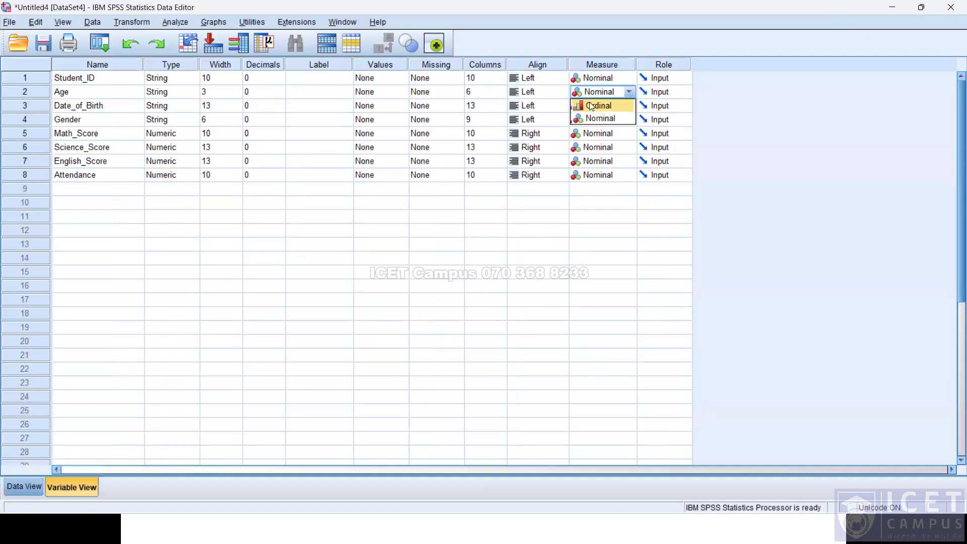
pyautogui.click(177, 97)
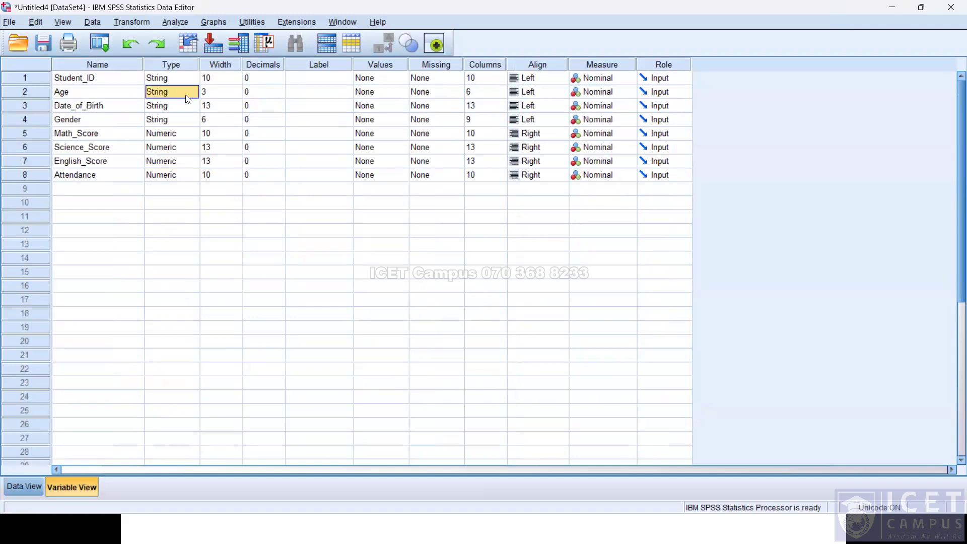
pyautogui.click(192, 96)
pyautogui.click(359, 182)
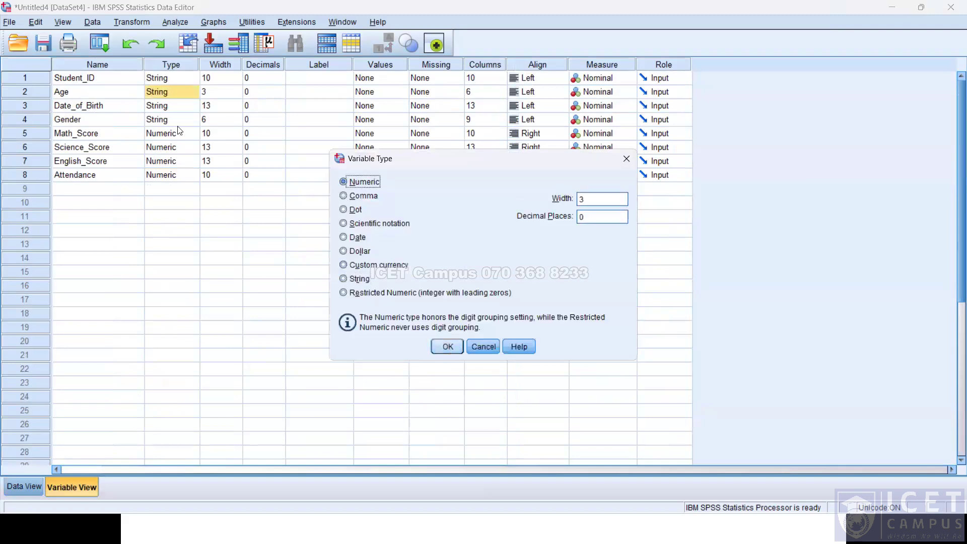
# Change the Date_of_Birth variable's type to Date with the dd-mmm-yyyy format.
pyautogui.click(191, 107)
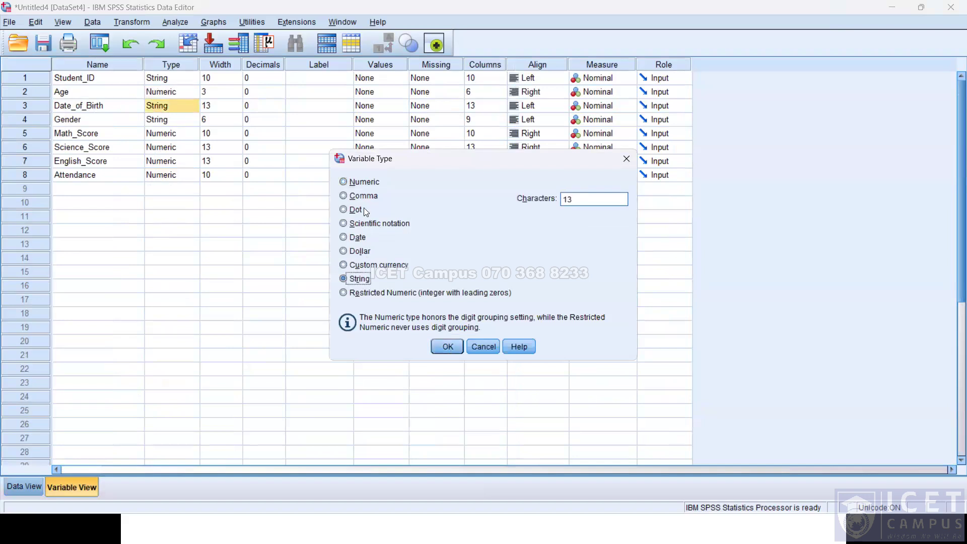
pyautogui.click(359, 238)
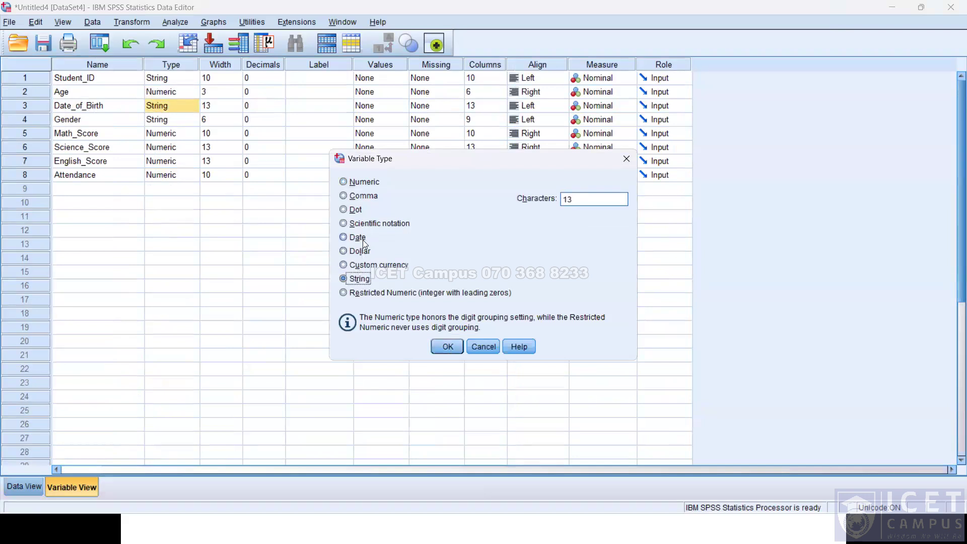
pyautogui.click(448, 347)
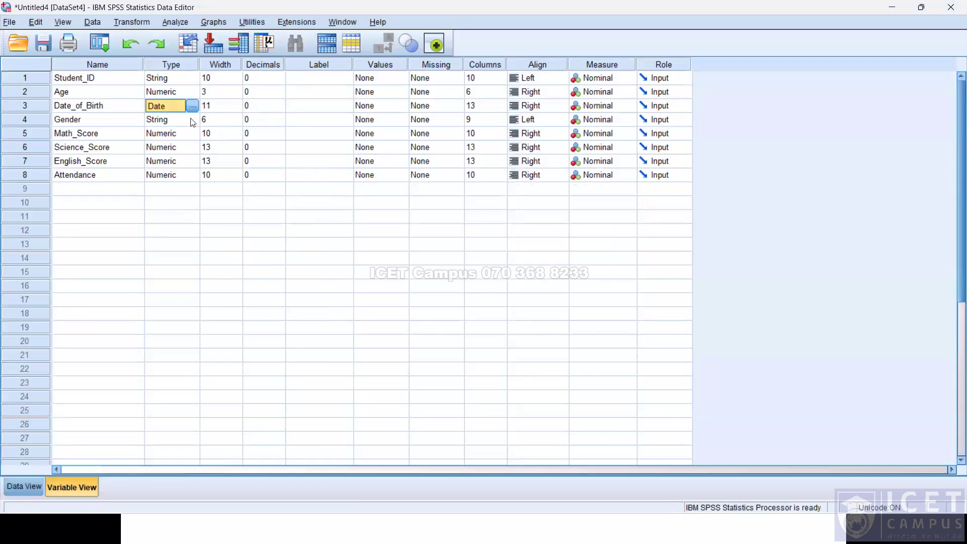
# Switch to Data View and compare the converted dates with the reference dataset, then return to Variable View.
pyautogui.click(183, 177)
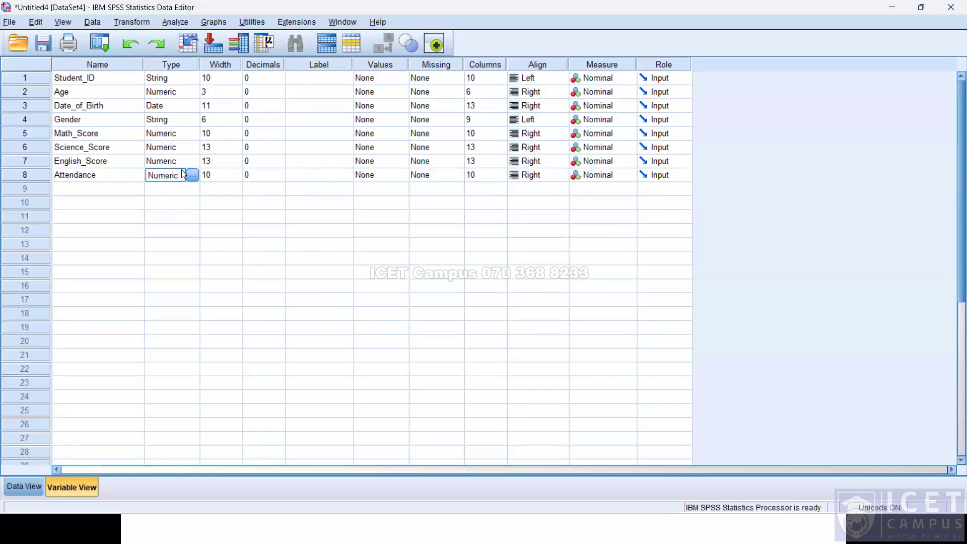
pyautogui.click(188, 201)
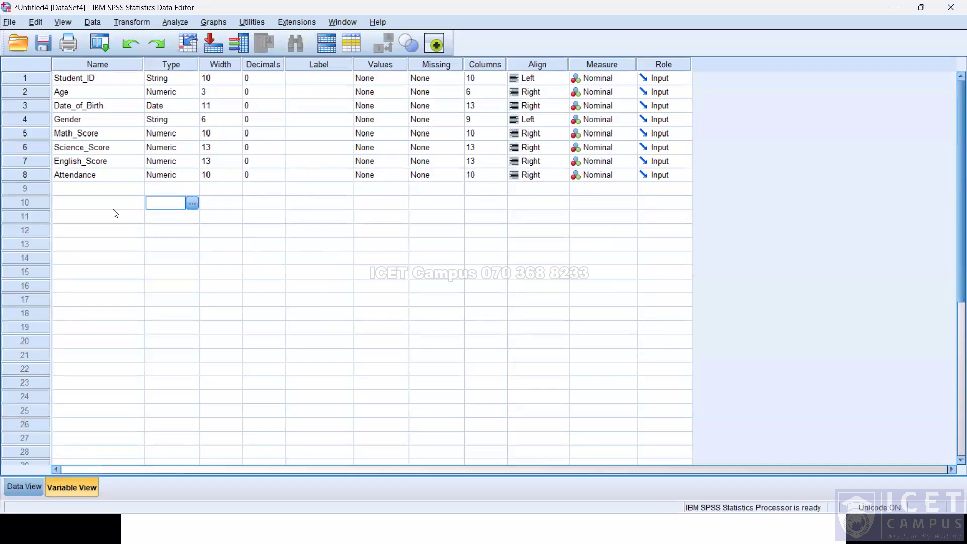
pyautogui.click(25, 484)
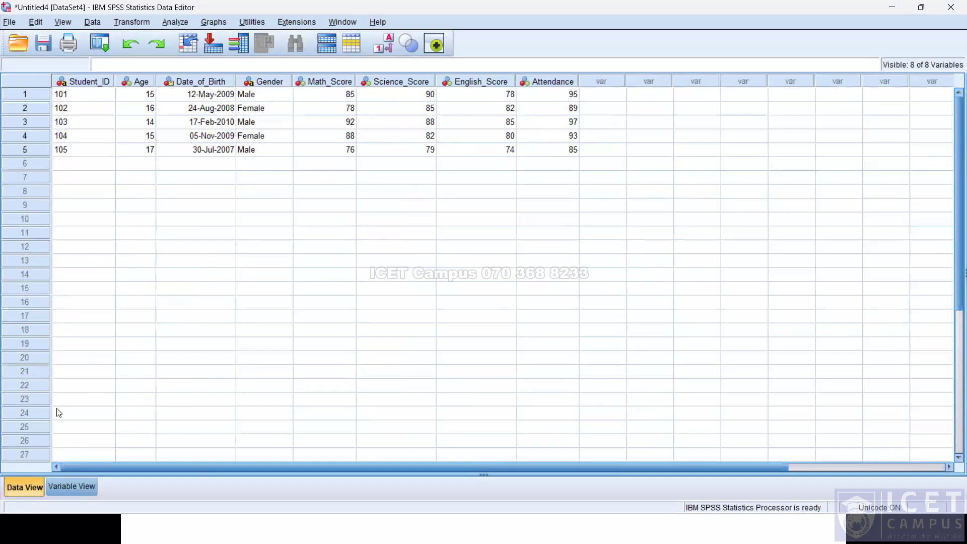
pyautogui.hotkey('alt', 'Tab')
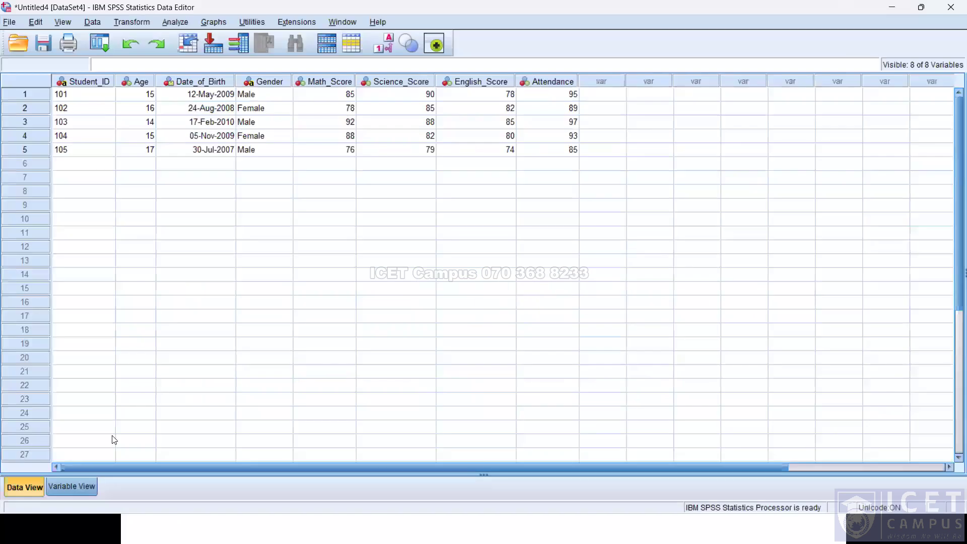
pyautogui.hotkey('ctrl', 't')
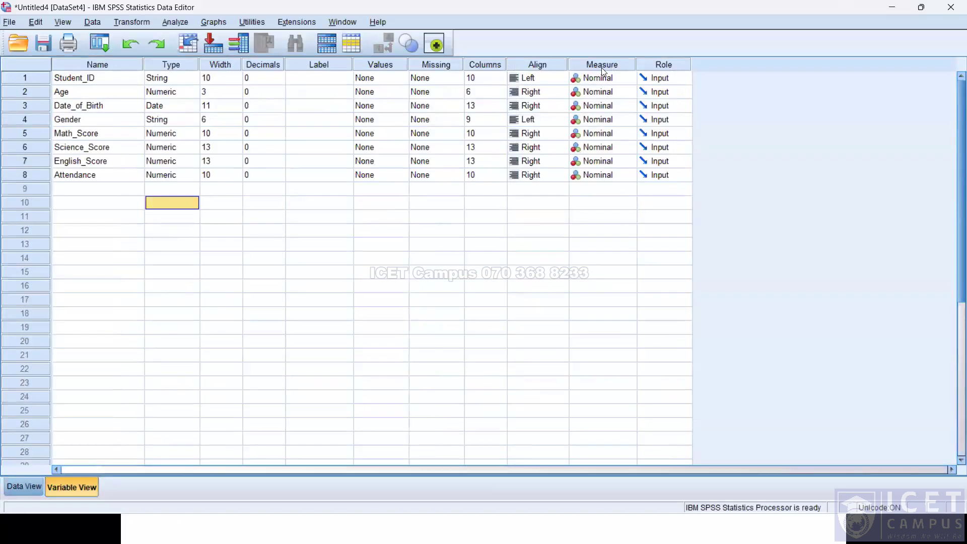
# Set the measurement level of Age and Math_Score to Scale.
pyautogui.click(604, 94)
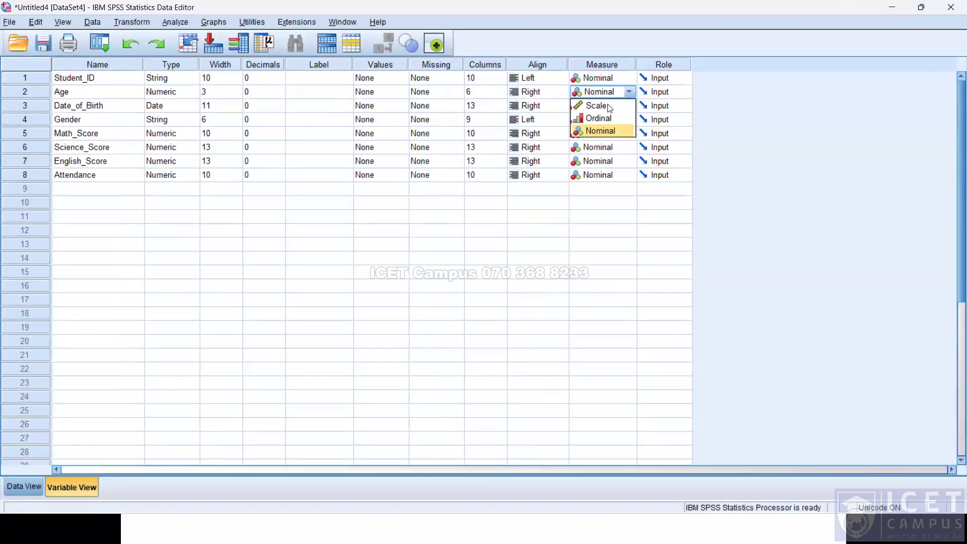
pyautogui.click(608, 107)
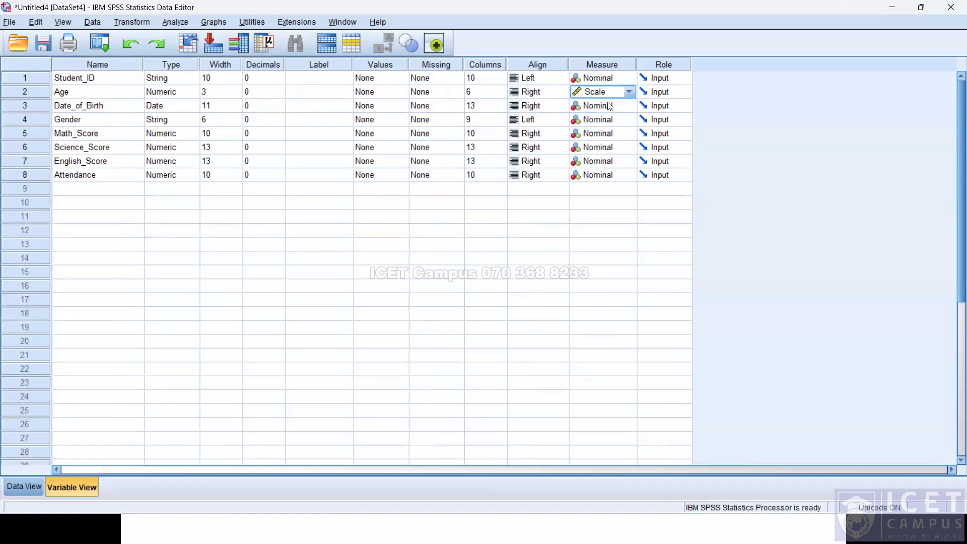
pyautogui.click(611, 109)
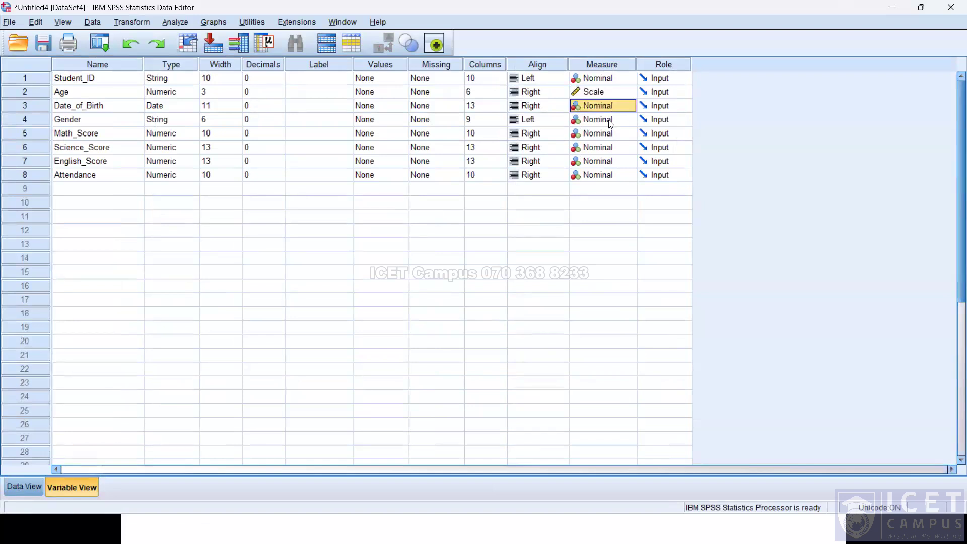
pyautogui.click(611, 123)
pyautogui.click(611, 124)
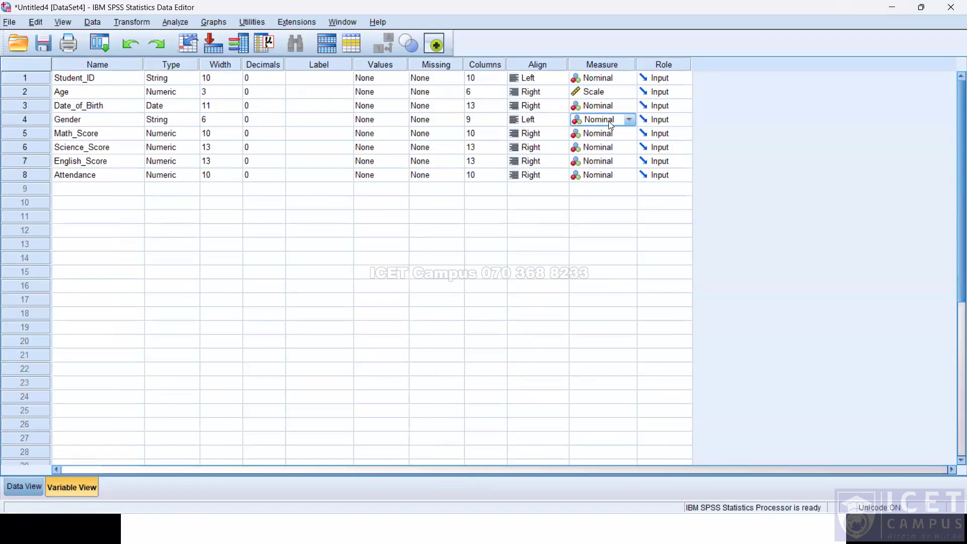
pyautogui.click(625, 138)
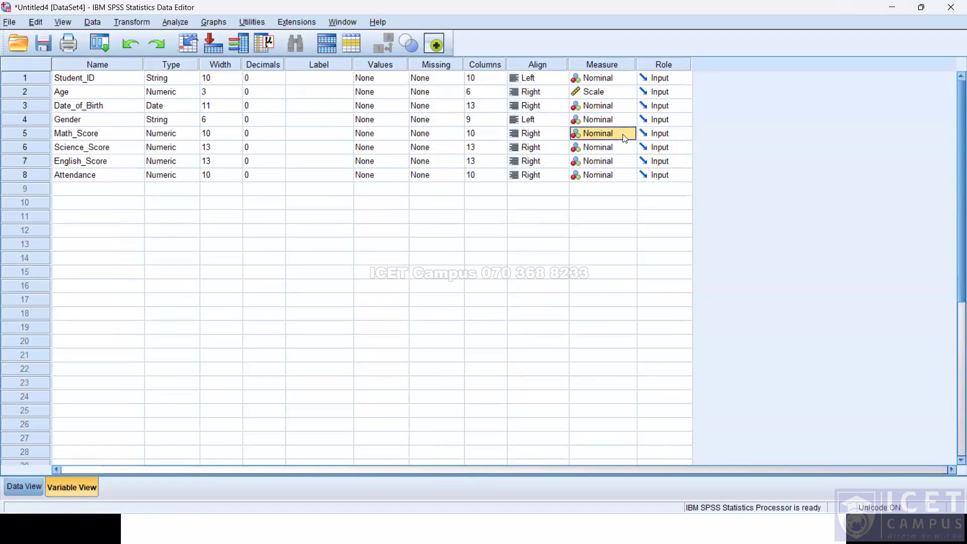
pyautogui.click(625, 139)
pyautogui.click(607, 144)
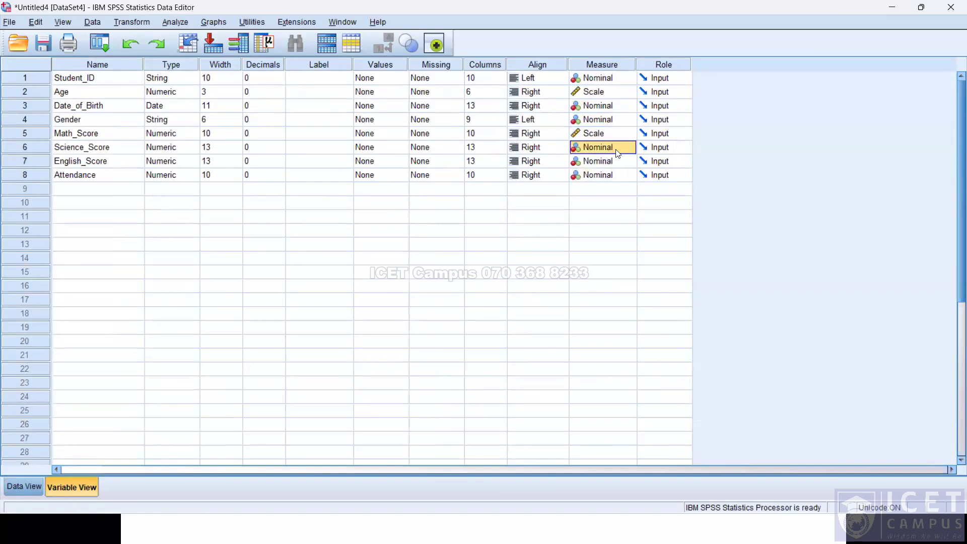
# Set Science_Score's measurement level to Scale and English_Score's to Ordinal.
pyautogui.click(618, 151)
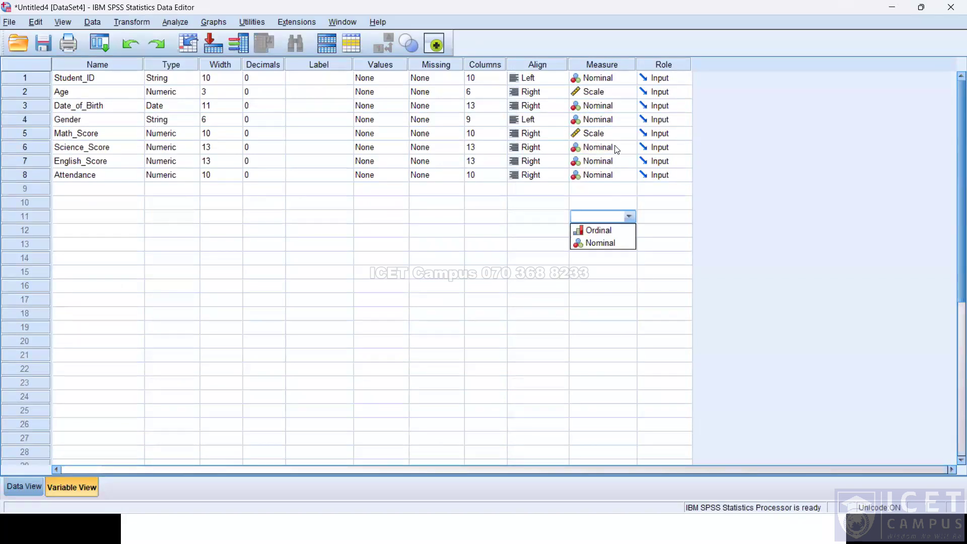
pyautogui.click(616, 160)
pyautogui.click(616, 161)
pyautogui.click(618, 175)
pyautogui.click(616, 162)
pyautogui.click(604, 189)
# Set the measurement level of the Attendance variable.
pyautogui.click(612, 179)
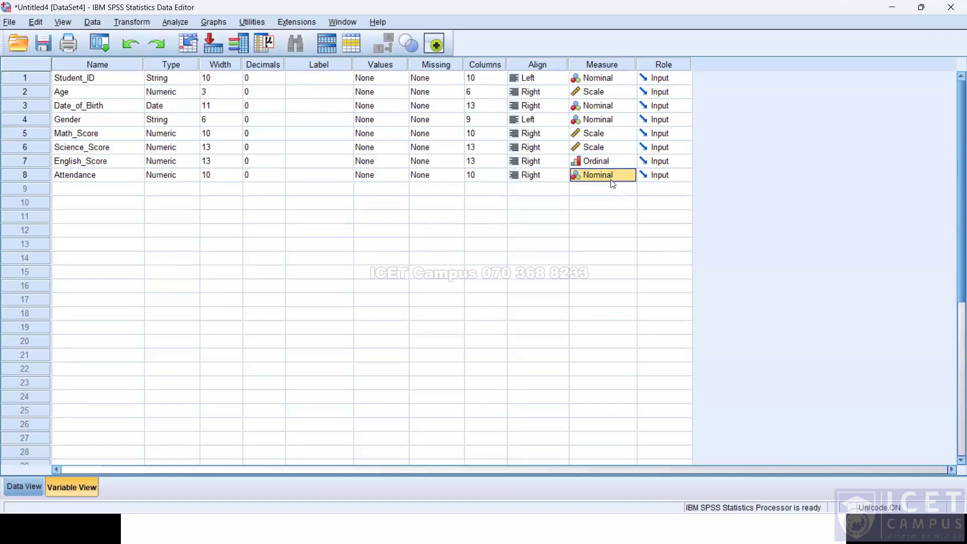
pyautogui.click(611, 179)
pyautogui.click(611, 190)
pyautogui.click(613, 168)
pyautogui.click(613, 165)
pyautogui.click(615, 162)
pyautogui.click(611, 173)
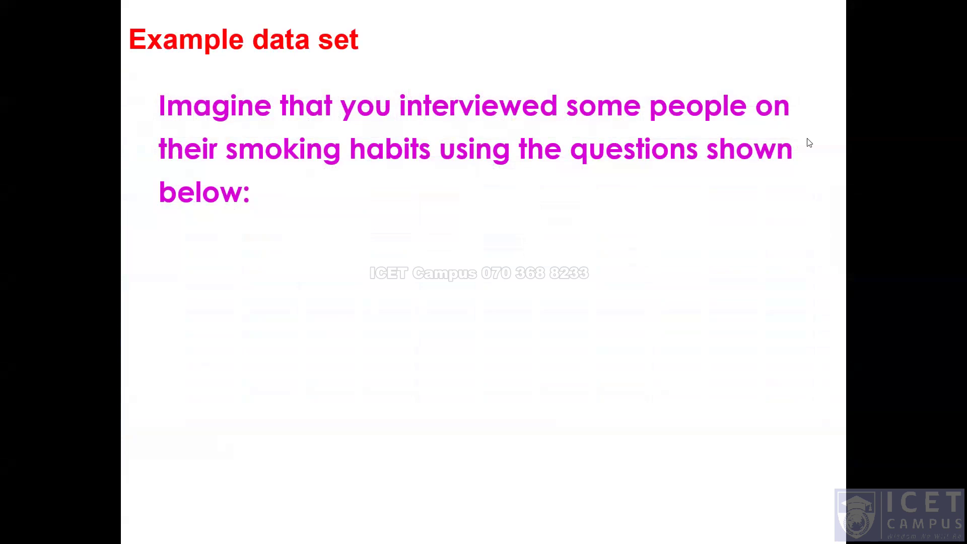
pyautogui.click(750, 188)
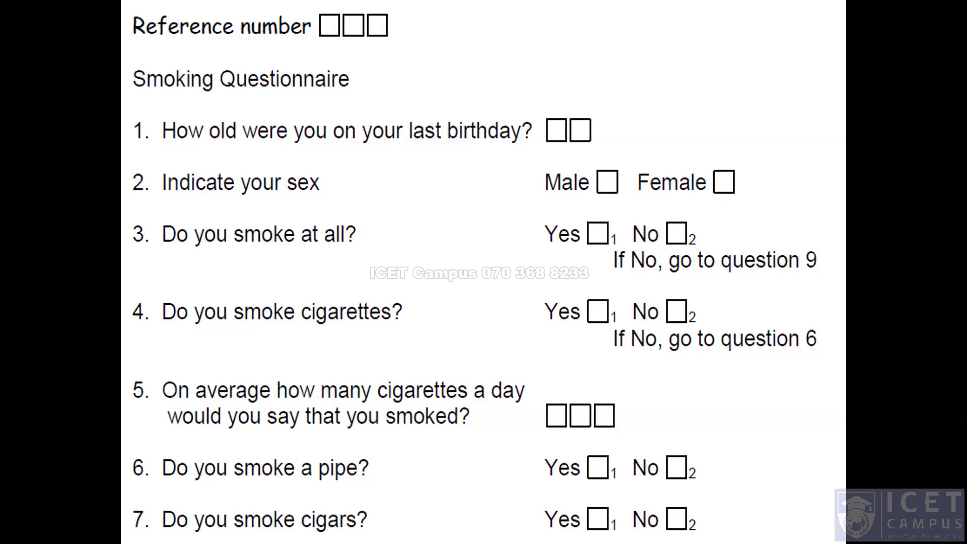
pyautogui.click(788, 146)
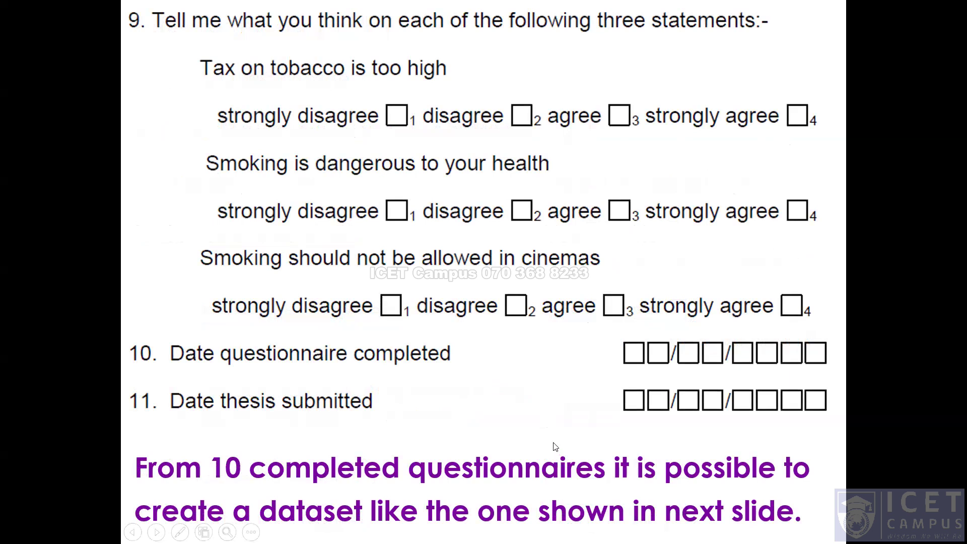
pyautogui.click(565, 429)
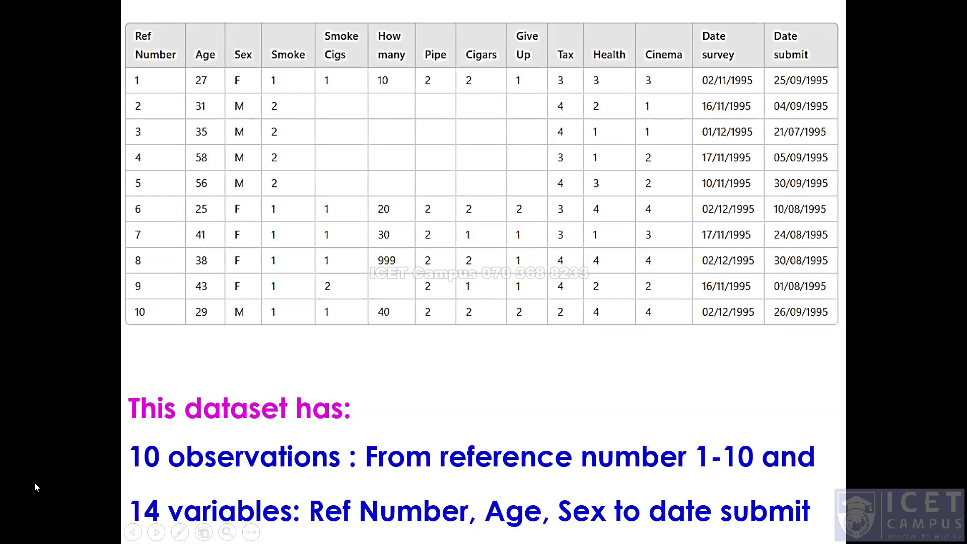
# Compare against the reference table and name the first variable of the new dataset Ref_No.
pyautogui.hotkey('alt', 'Tab')
pyautogui.click(82, 487)
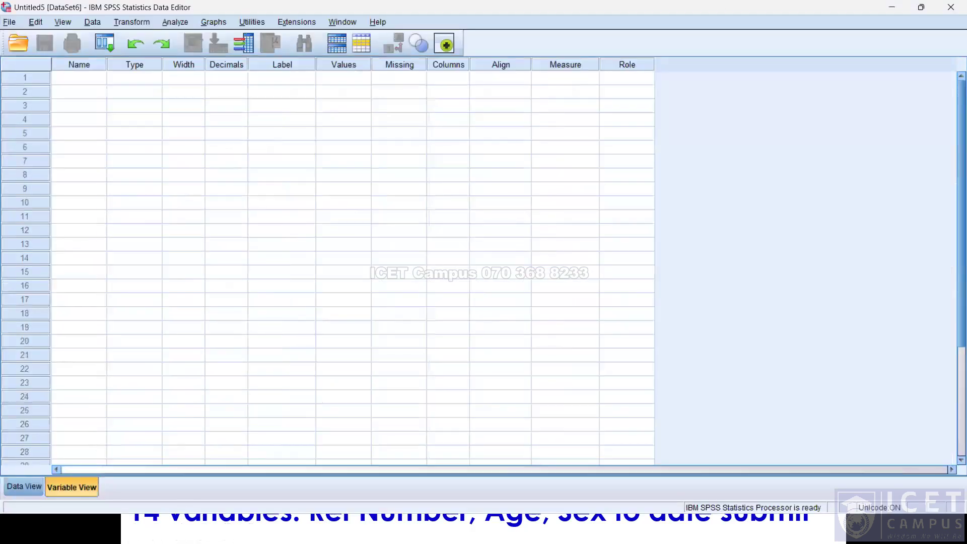
pyautogui.hotkey('alt', 'Tab')
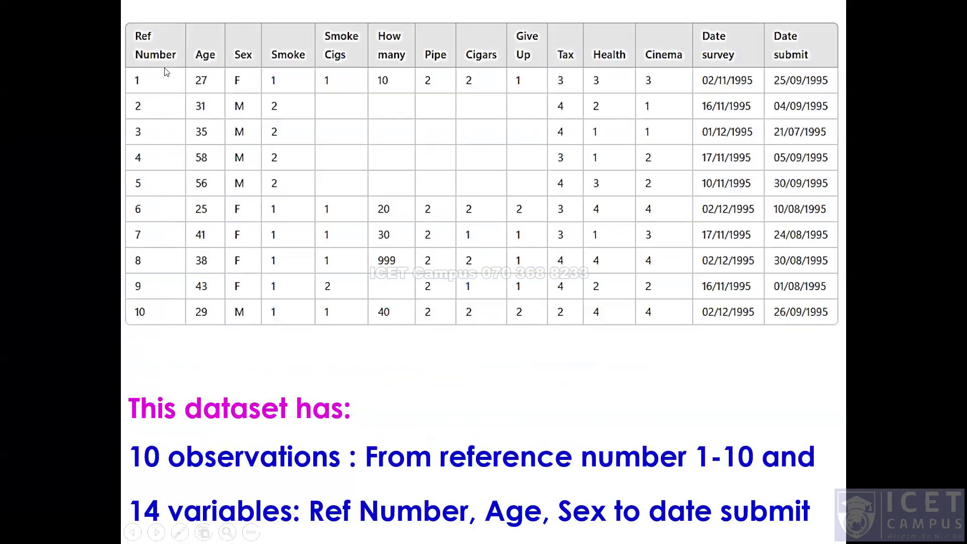
pyautogui.hotkey('alt', 'Tab')
pyautogui.click(76, 80)
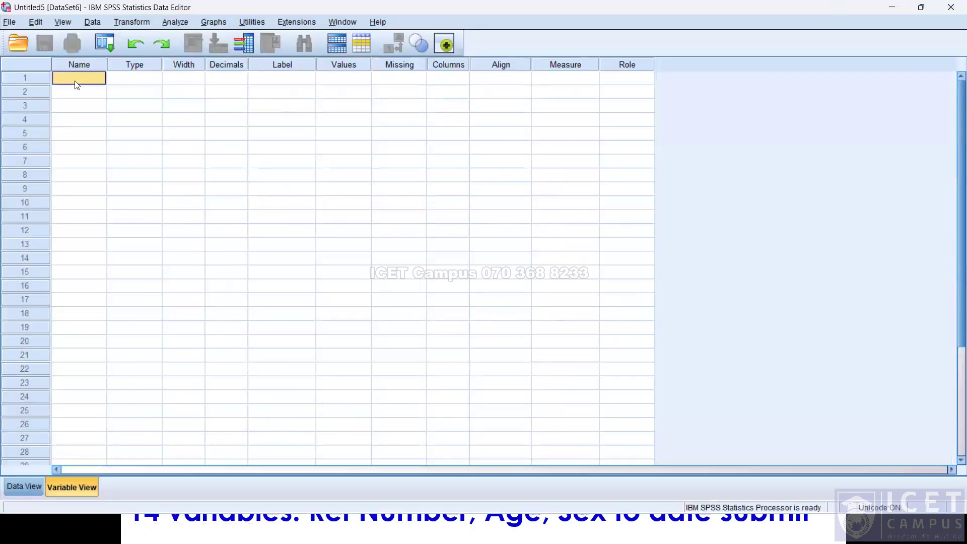
pyautogui.write('F')
pyautogui.press('BackSpace')
pyautogui.press('BackSpace')
pyautogui.write('Ref_No')
pyautogui.press('Tab')
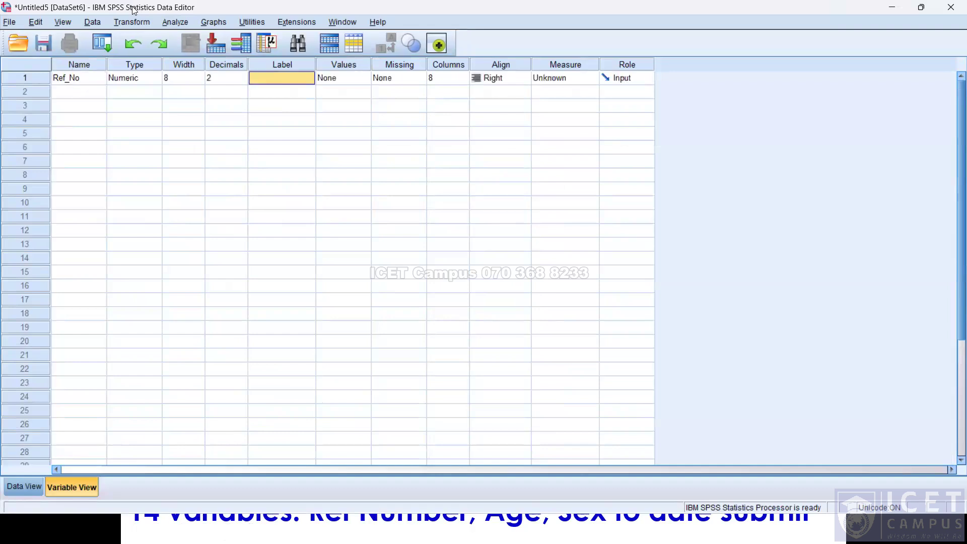
# Give Ref_No the label Reference Number.
pyautogui.write('R')
pyautogui.write('efre')
pyautogui.press('BackSpace')
pyautogui.write('er')
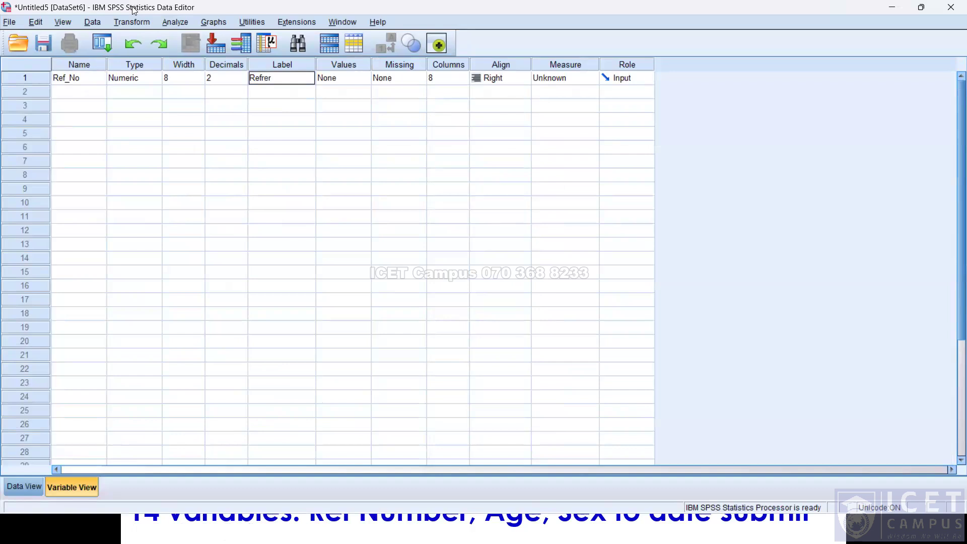
pyautogui.press('BackSpace')
pyautogui.press('BackSpace')
pyautogui.write('erence Number')
pyautogui.press('Return')
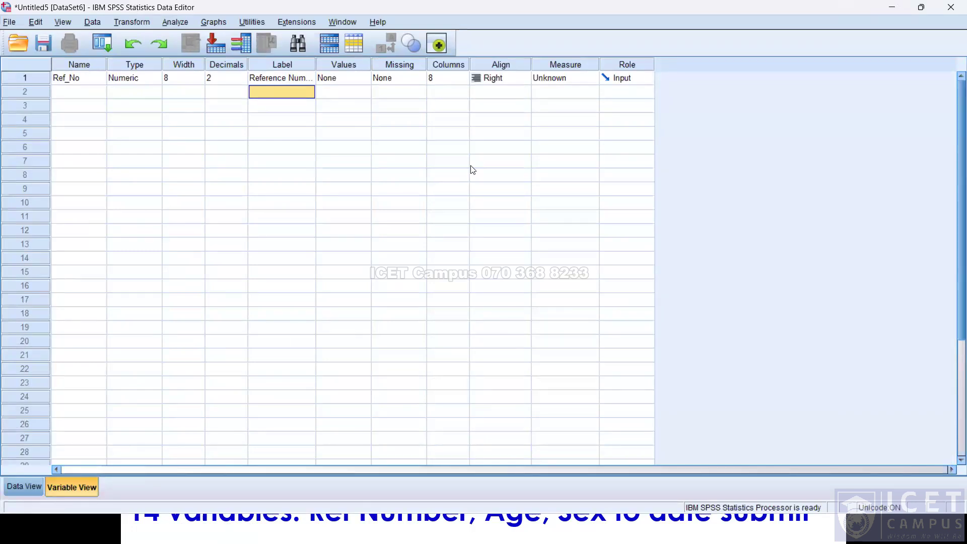
# Add two more variables named Age and Sex.
pyautogui.hotkey('alt', 'Tab')
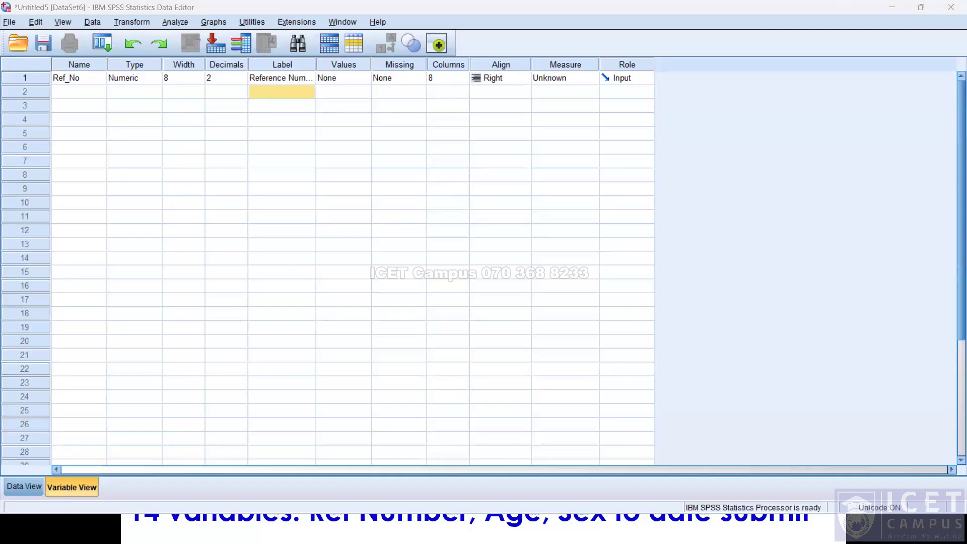
pyautogui.click(99, 95)
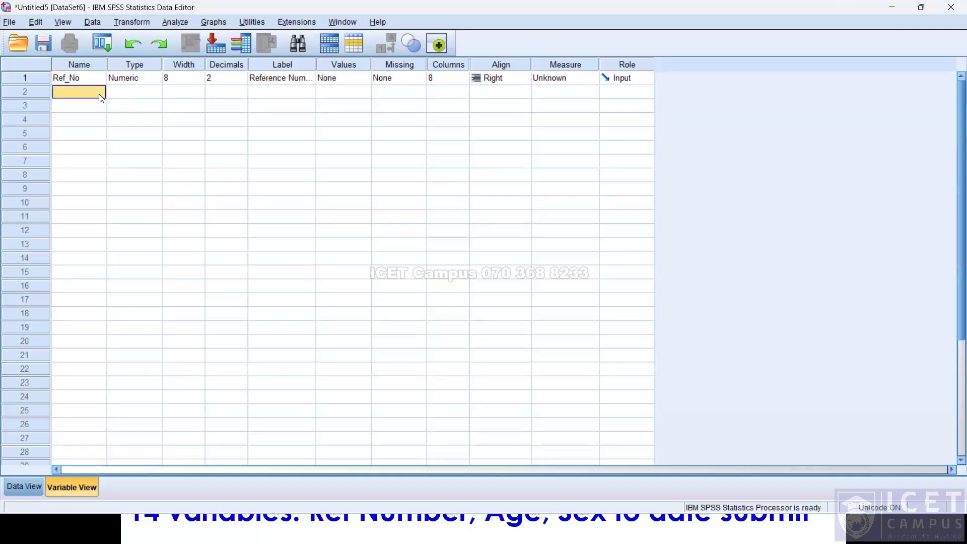
pyautogui.write('Age')
pyautogui.press('Return')
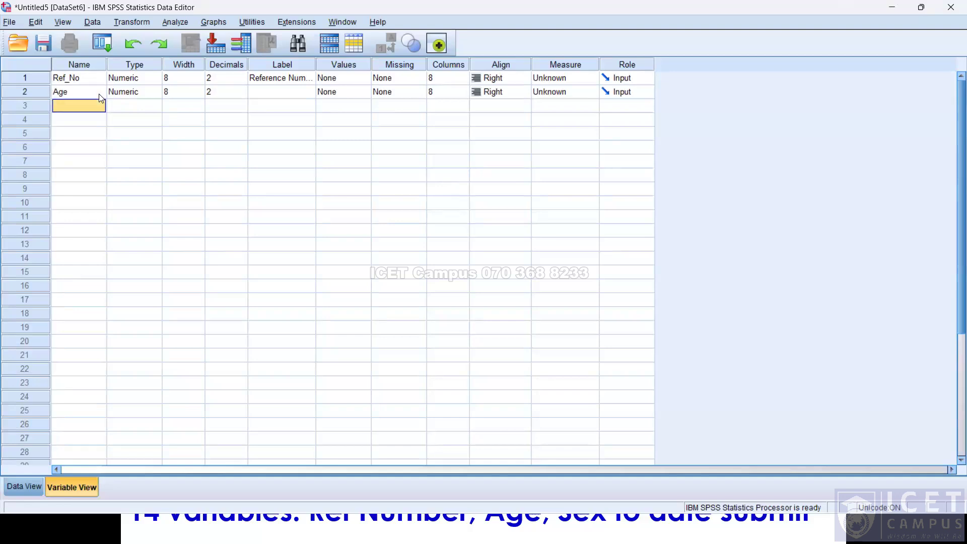
pyautogui.write('Sex')
pyautogui.press('Return')
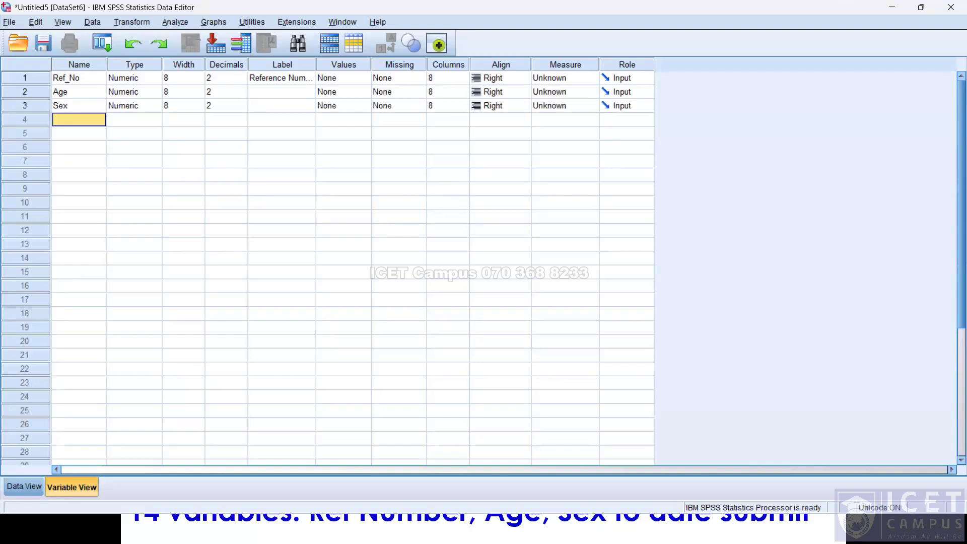
# Add a fourth variable and name it Smoke, correcting the misspelled name.
pyautogui.press('Return')
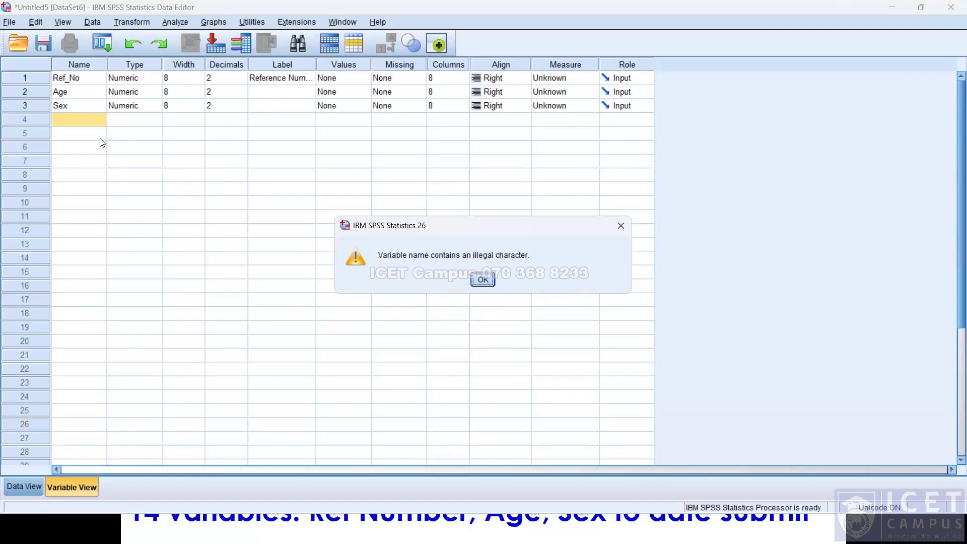
pyautogui.press('Return')
pyautogui.write('Somek')
pyautogui.press('Return')
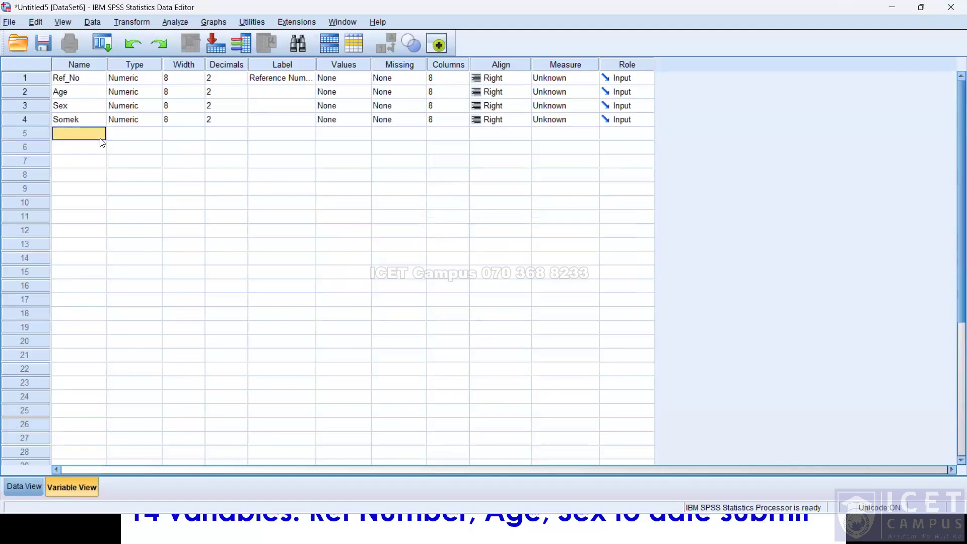
pyautogui.click(97, 117)
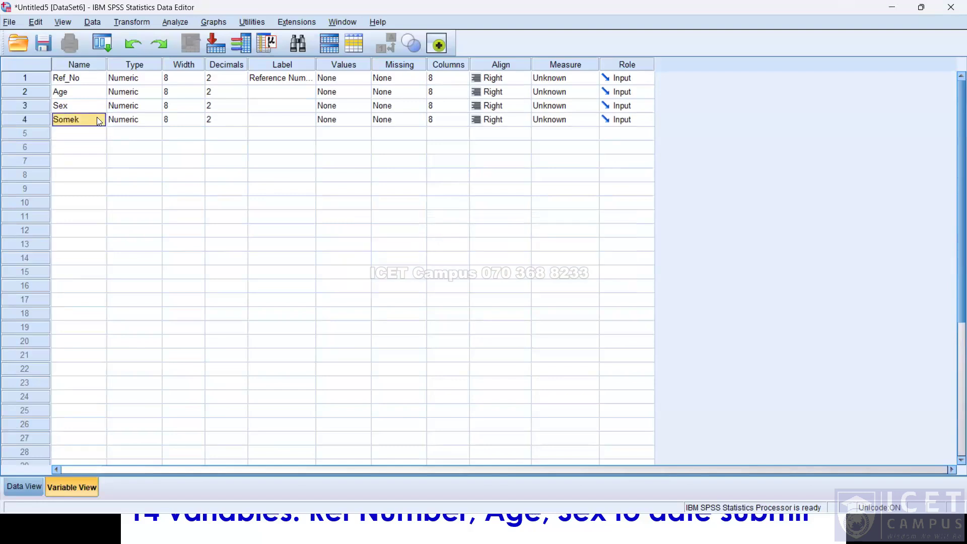
pyautogui.write('Smoke')
pyautogui.press('Return')
# Add a fifth variable named Cigs.
pyautogui.write('Cigs')
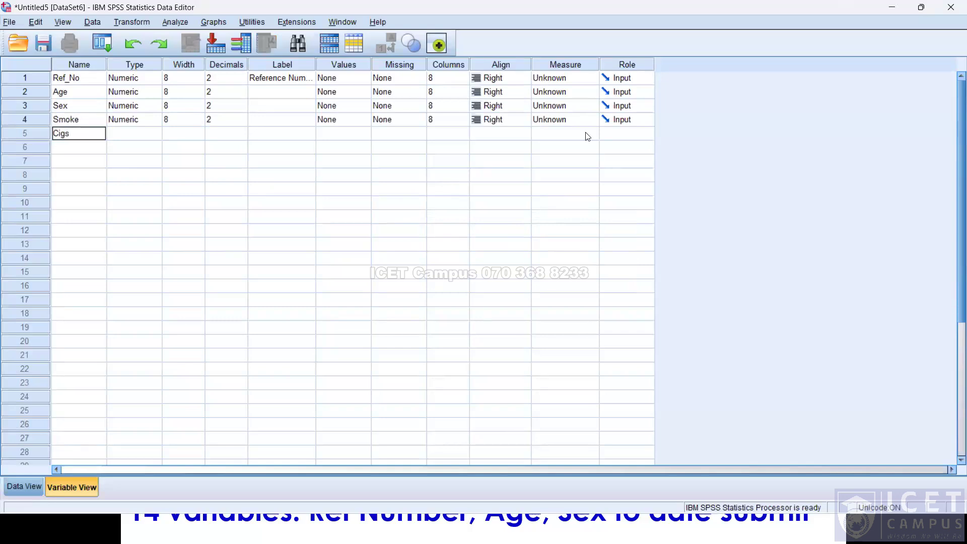
pyautogui.press('Return')
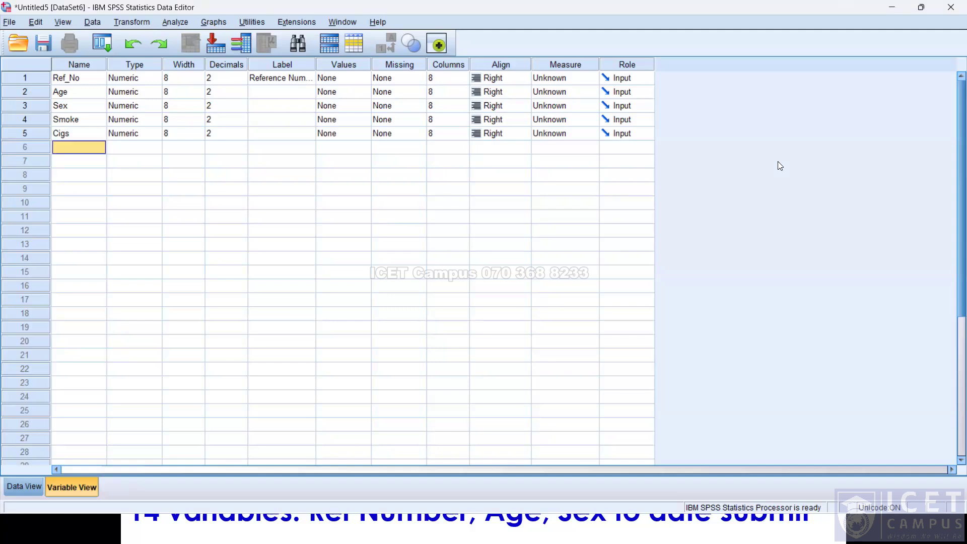
pyautogui.write('Numb')
pyautogui.press('BackSpace')
pyautogui.press('BackSpace')
pyautogui.press('BackSpace')
pyautogui.press('BackSpace')
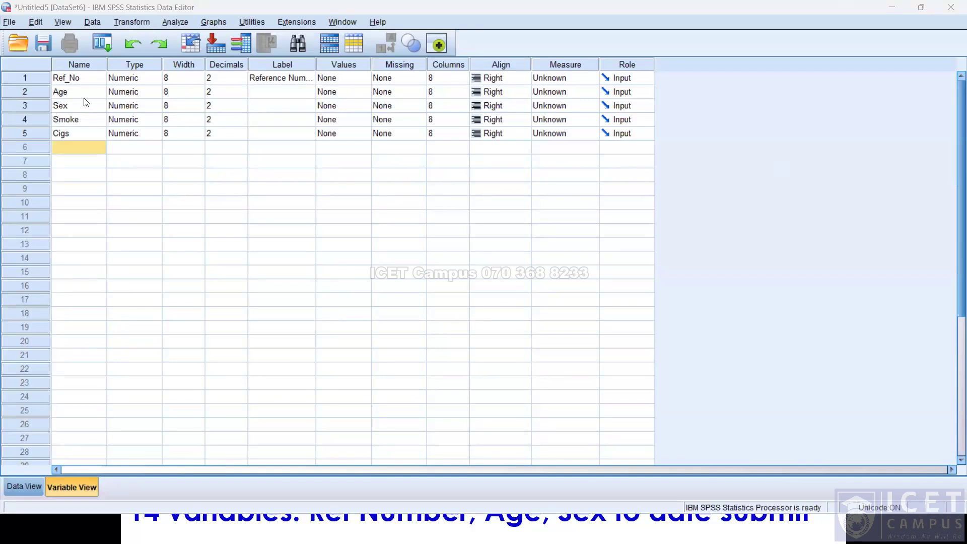
# Widen the Label column and label Age as 'Age at last birthday'.
pyautogui.moveTo(317, 65); pyautogui.dragTo(483, 61)
pyautogui.click(306, 90)
pyautogui.write('Ag')
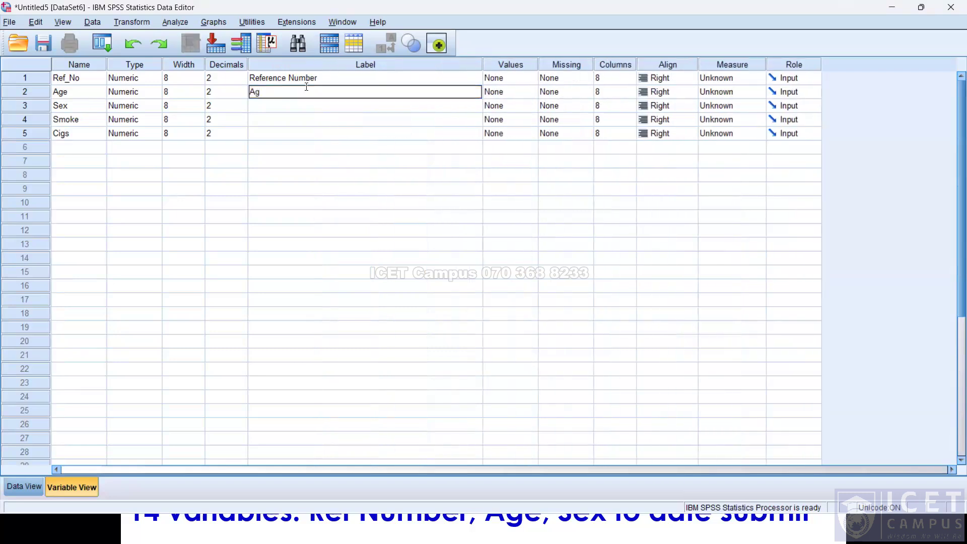
pyautogui.write('e at last birthday')
pyautogui.press('Return')
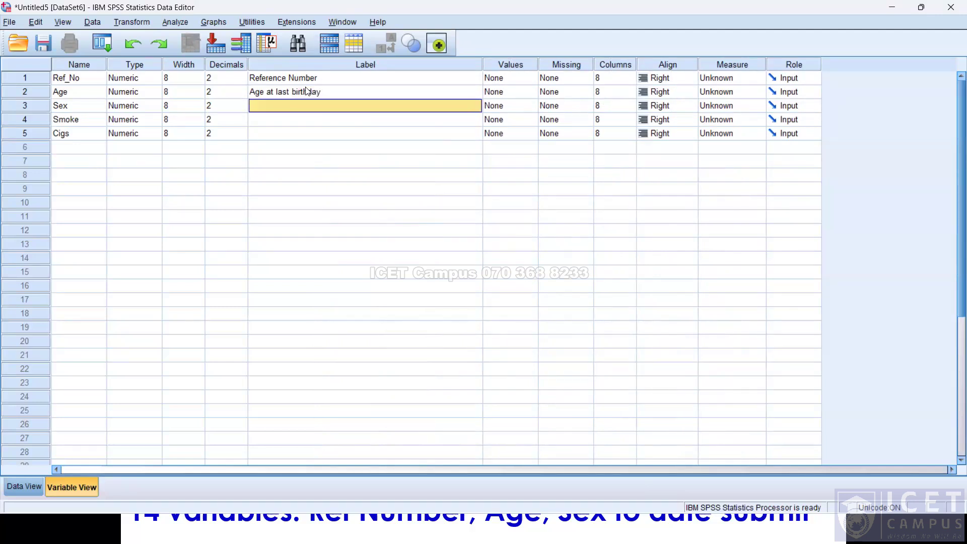
# Label the Sex variable as 'Sex of Respondant'.
pyautogui.write('Sex of Rwe')
pyautogui.press('BackSpace')
pyautogui.write('es')
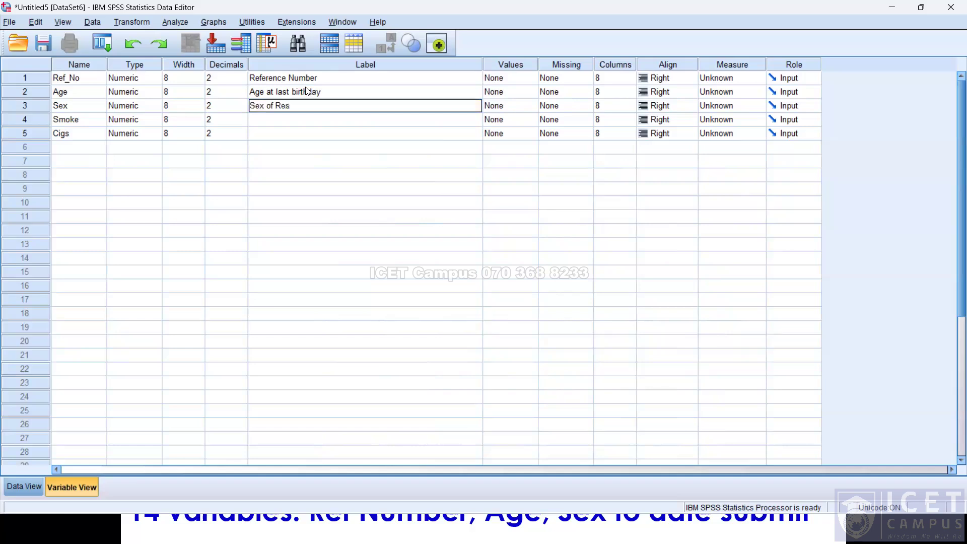
pyautogui.write('pondant')
pyautogui.press('Return')
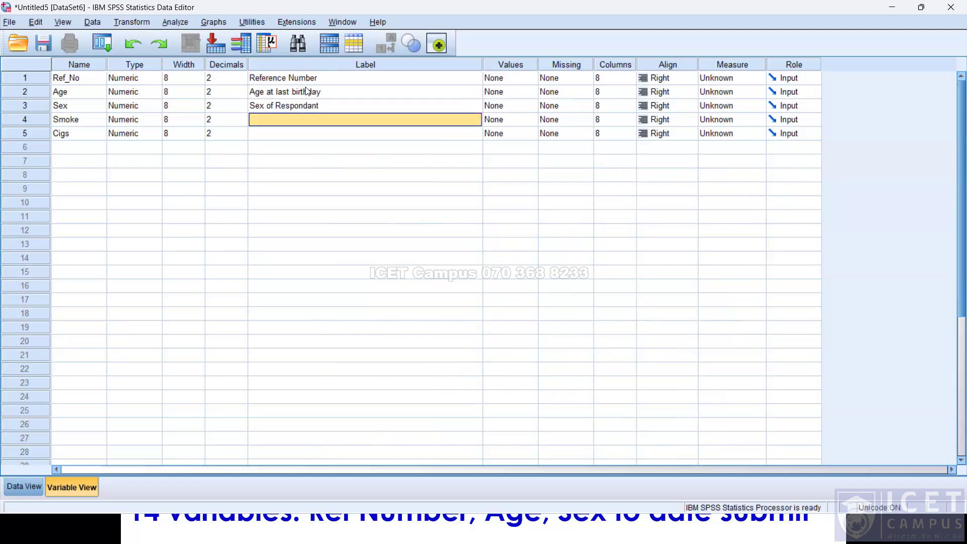
# Label the Smoke variable as 'Do you smoke?'.
pyautogui.write('D')
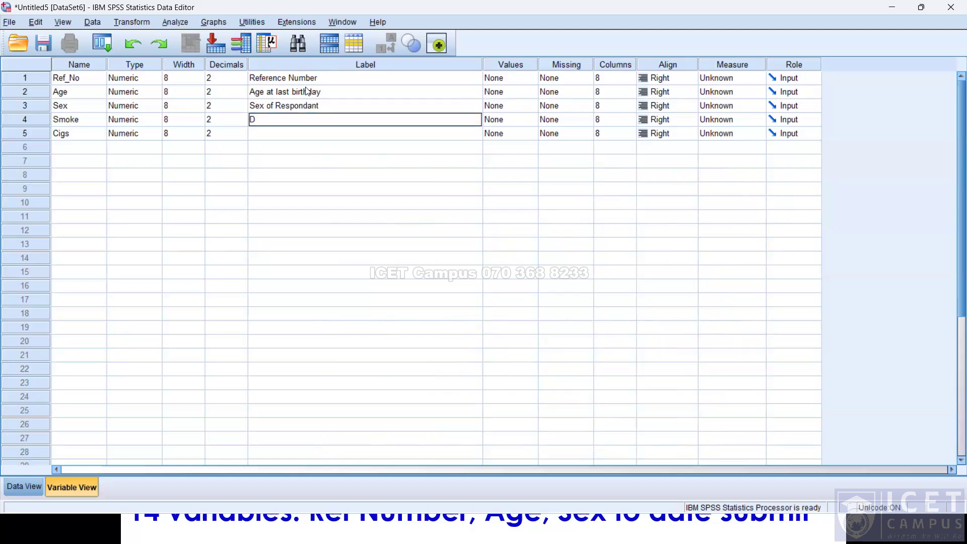
pyautogui.write('o you smoke')
pyautogui.press('Return')
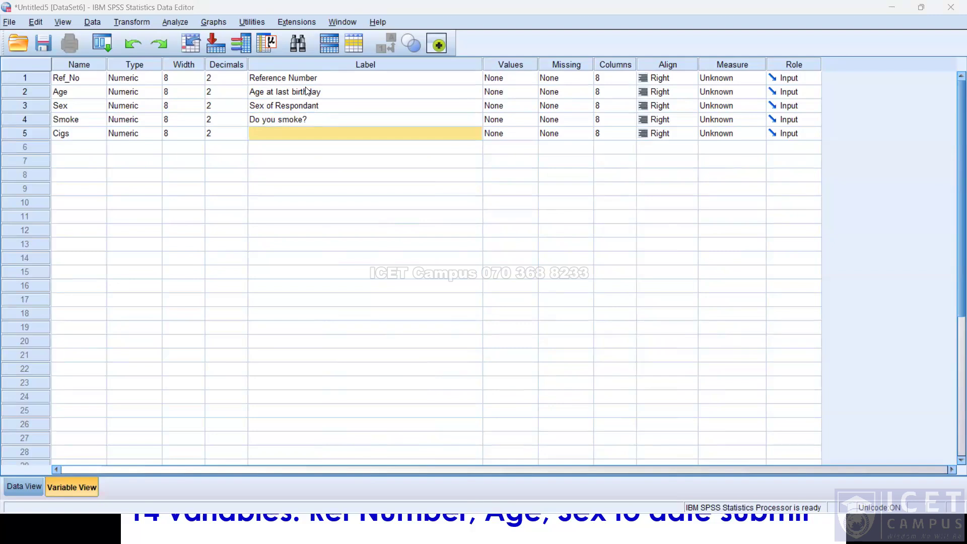
# Label the Cigs variable as 'Do you smoke ciggarettes?'.
pyautogui.write('Do you smoke')
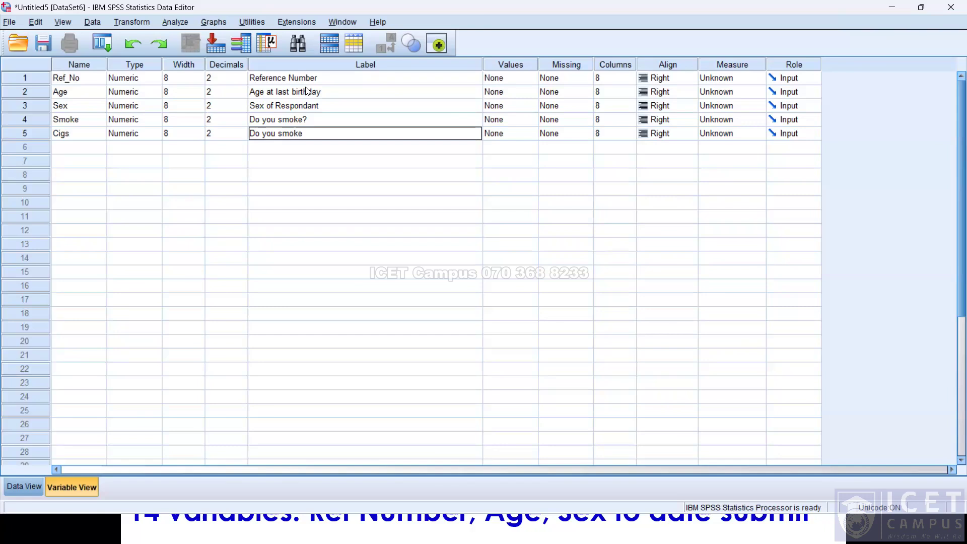
pyautogui.click(317, 133)
pyautogui.click(319, 133)
pyautogui.doubleClick(318, 133)
pyautogui.tripleClick(318, 133)
pyautogui.click(318, 133)
pyautogui.write('ciggare')
pyautogui.press('Return')
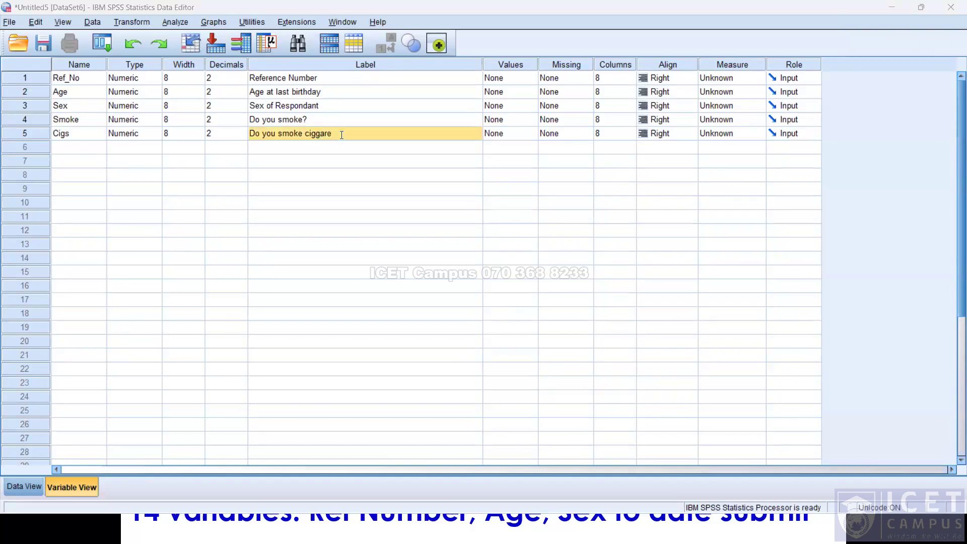
pyautogui.doubleClick(338, 133)
pyautogui.write('ttes?')
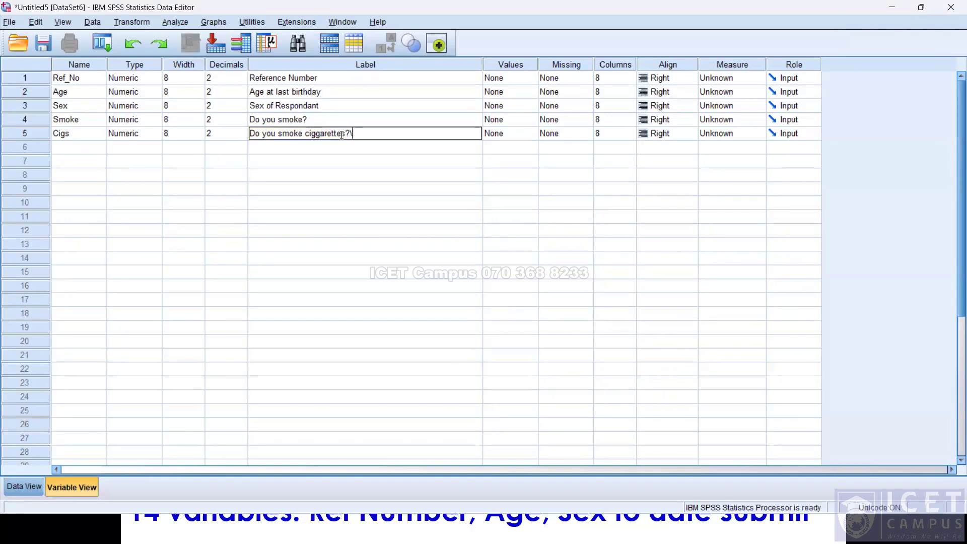
pyautogui.press('Return')
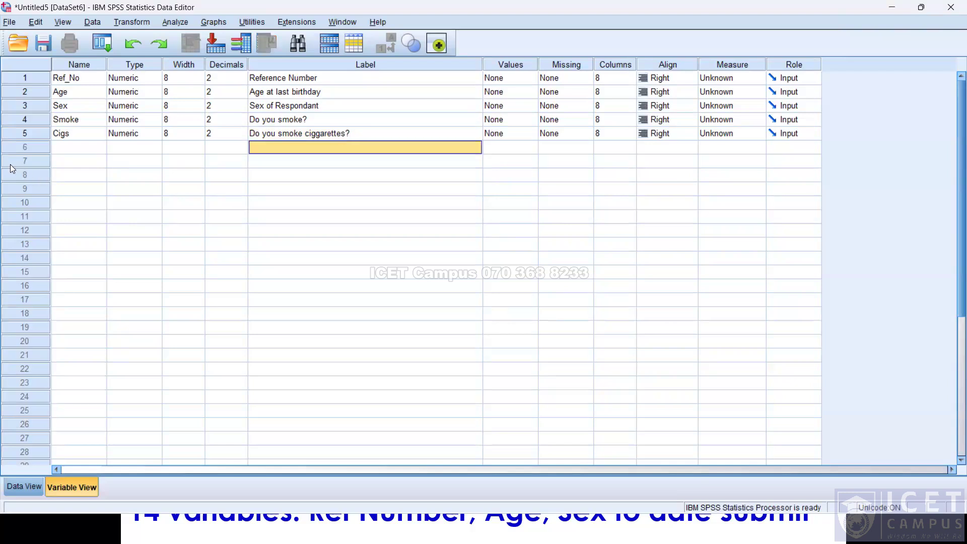
# Check the reference table and add a sixth variable named num_cigs.
pyautogui.click(57, 146)
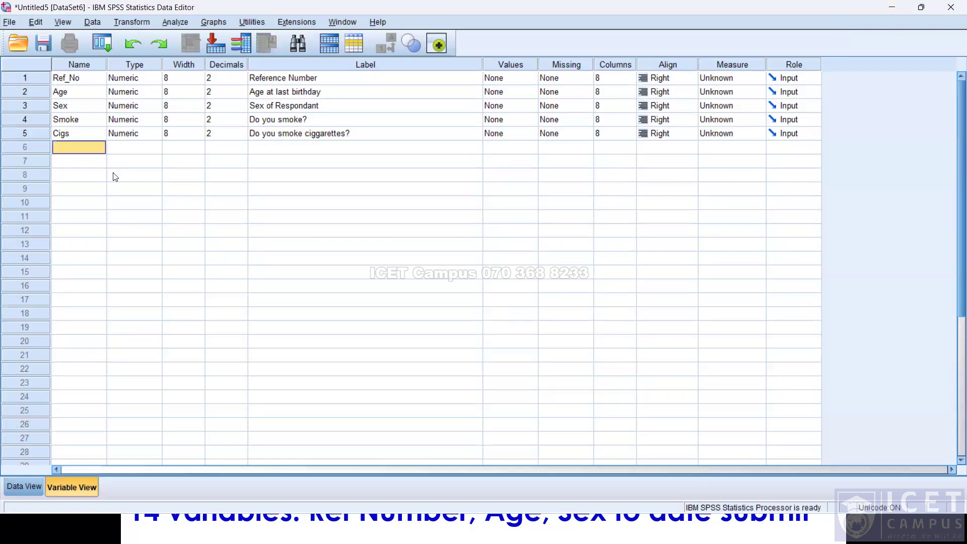
pyautogui.hotkey('alt', 'Tab')
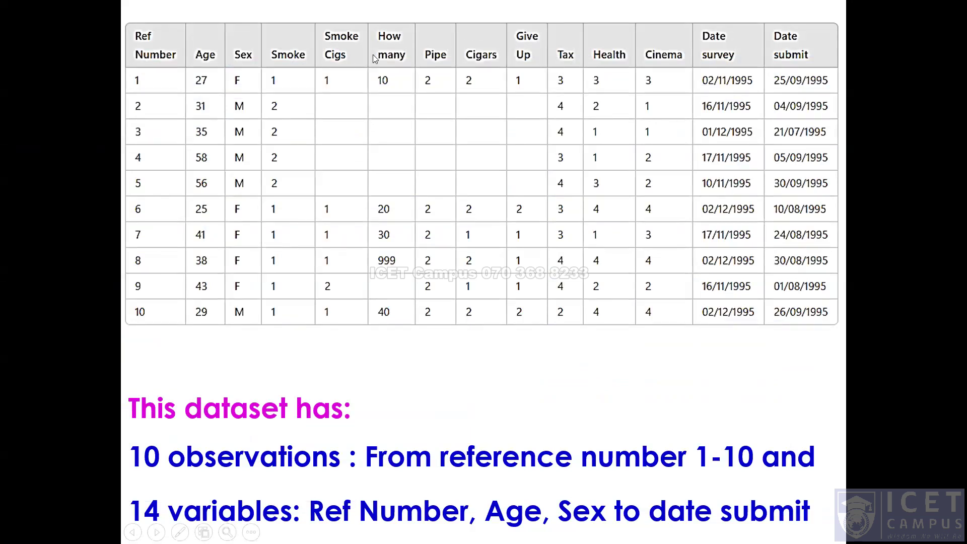
pyautogui.hotkey('alt', 'Tab')
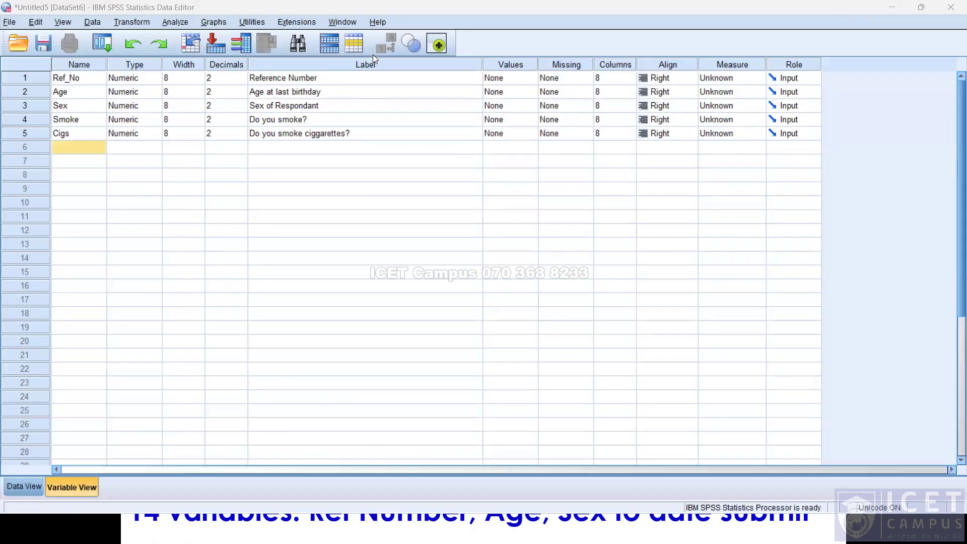
pyautogui.click(84, 146)
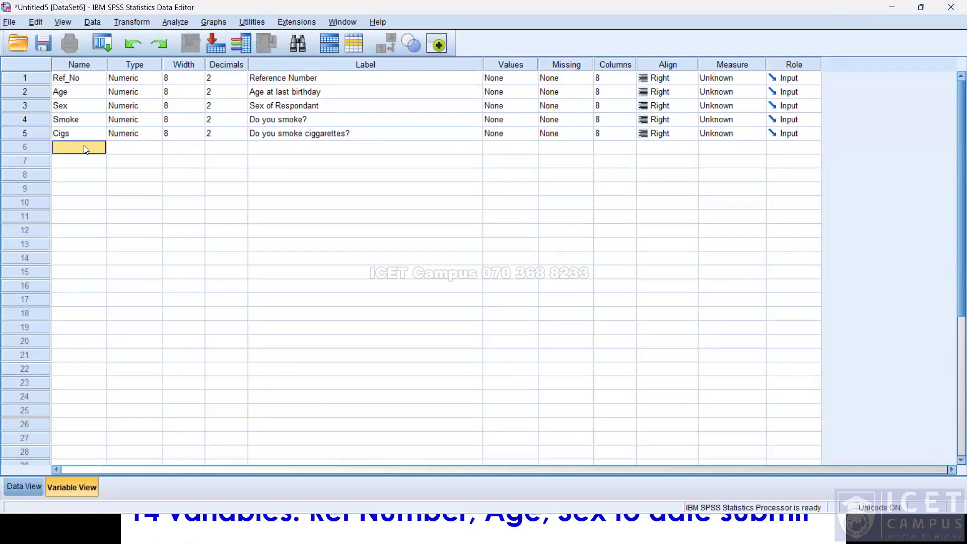
pyautogui.write('num_cigs')
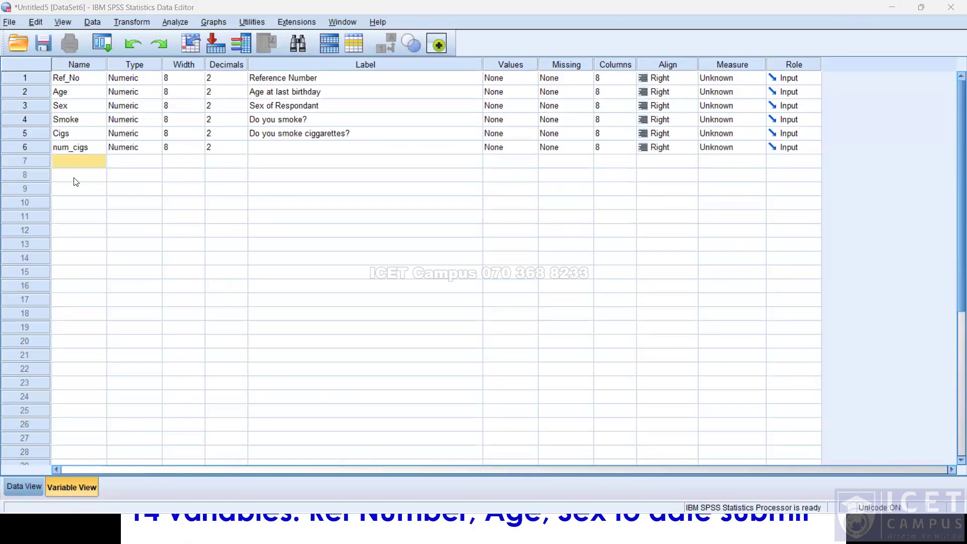
pyautogui.click(76, 150)
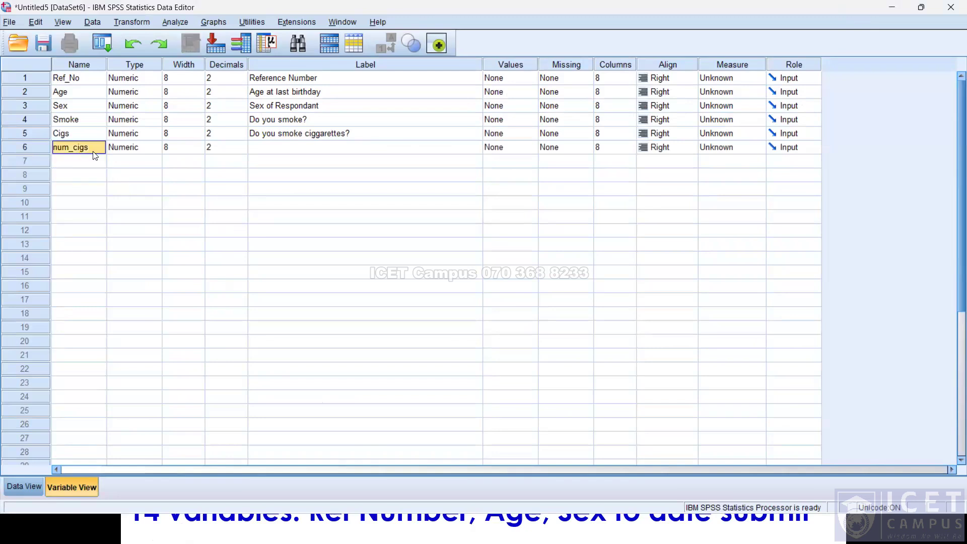
pyautogui.rightClick(93, 150)
pyautogui.click(107, 178)
pyautogui.rightClick(76, 148)
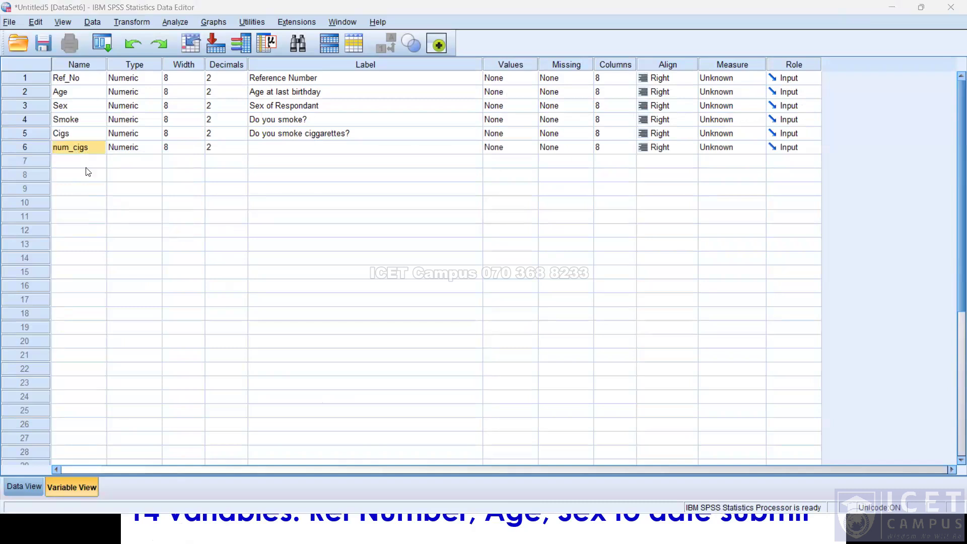
pyautogui.click(87, 172)
# Add a seventh variable named pipe.
pyautogui.click(83, 161)
pyautogui.write('pipe')
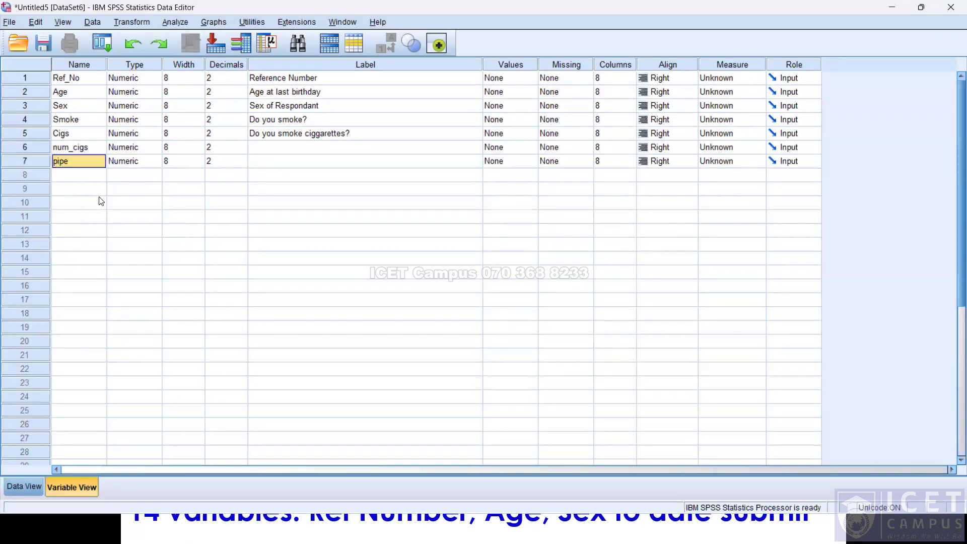
pyautogui.hotkey('alt', 'Tab')
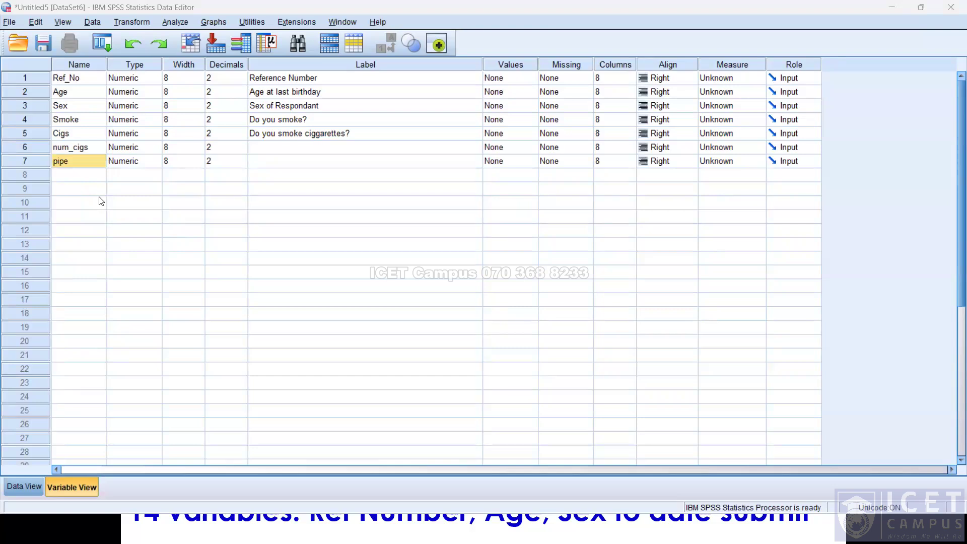
# Switch to Data View to see the defined variables, then return to Variable View.
pyautogui.click(135, 190)
pyautogui.click(41, 489)
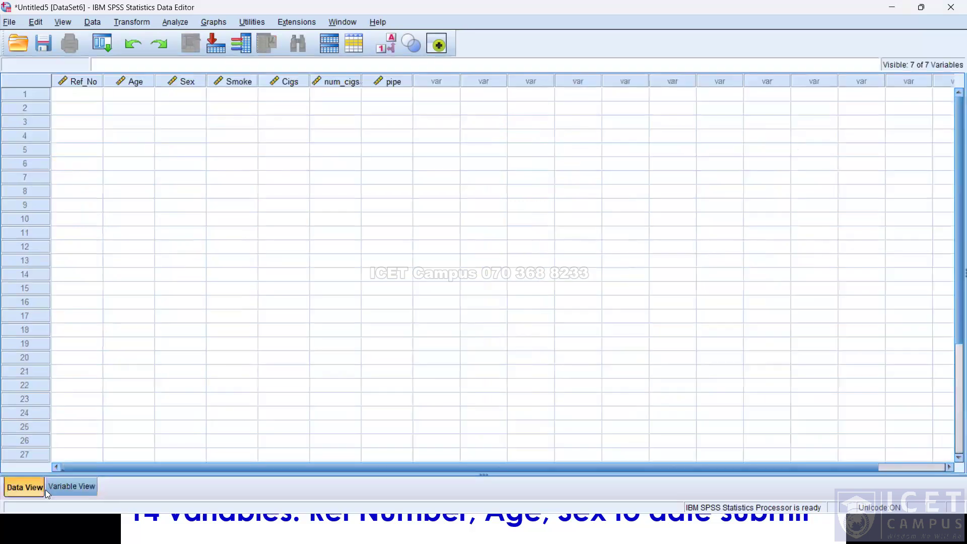
pyautogui.click(69, 488)
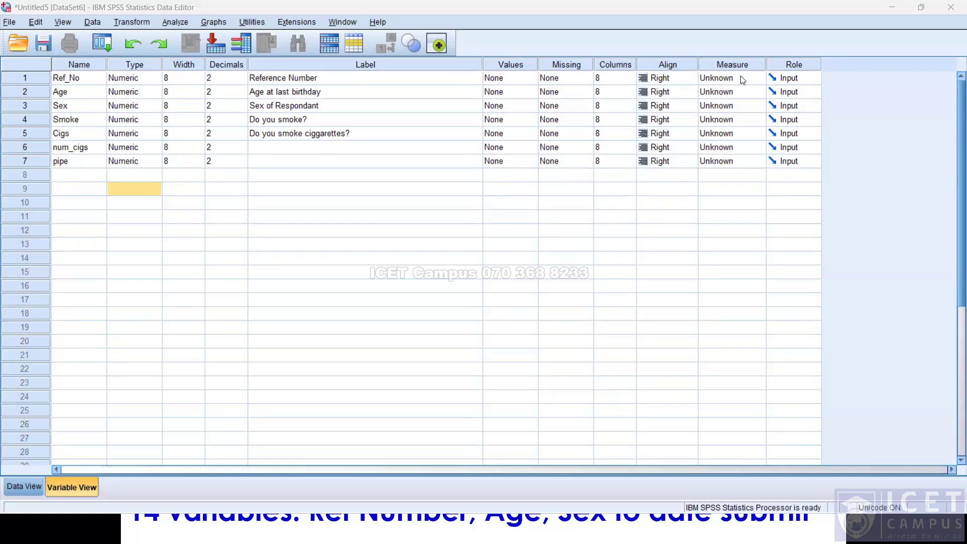
# Set the measurement level of Ref_No to Nominal and of Age to Scale.
pyautogui.click(736, 107)
pyautogui.click(735, 110)
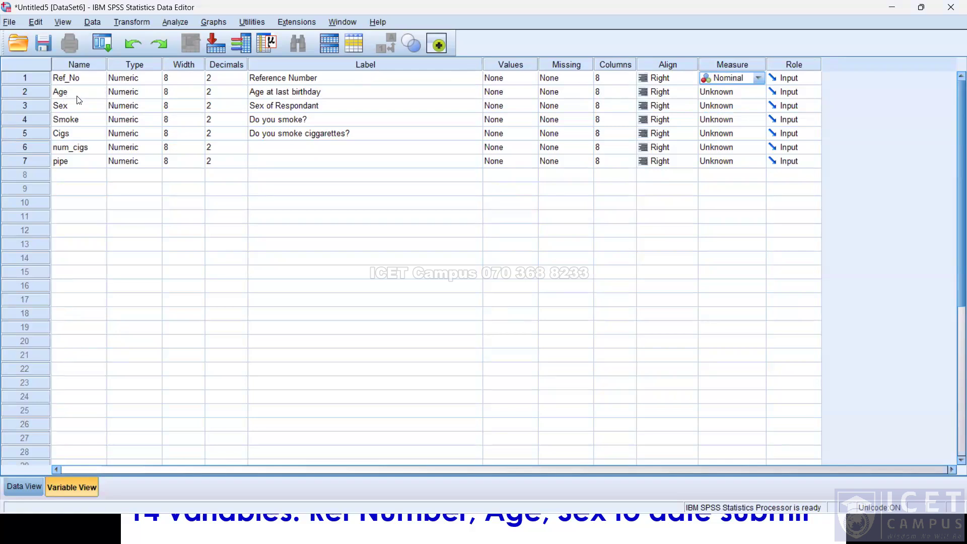
pyautogui.click(743, 99)
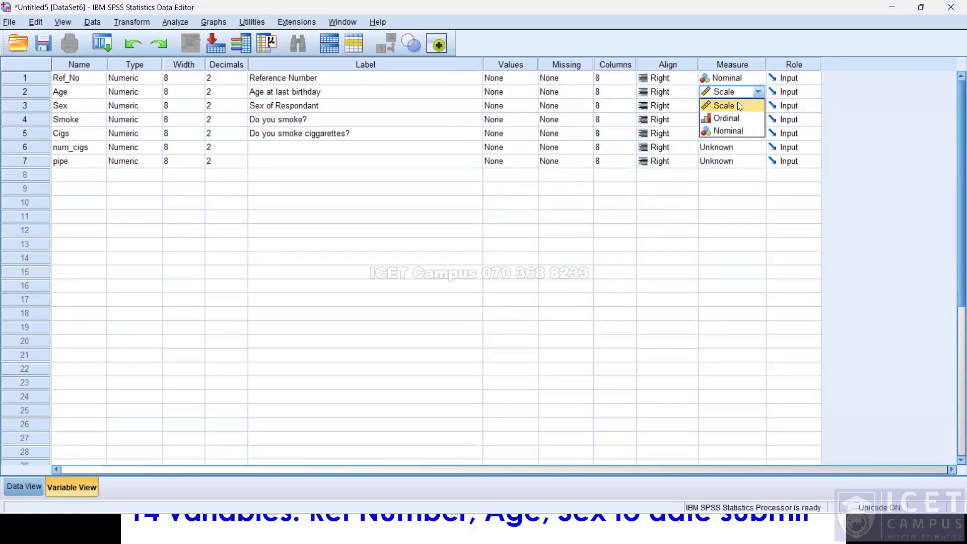
pyautogui.click(737, 102)
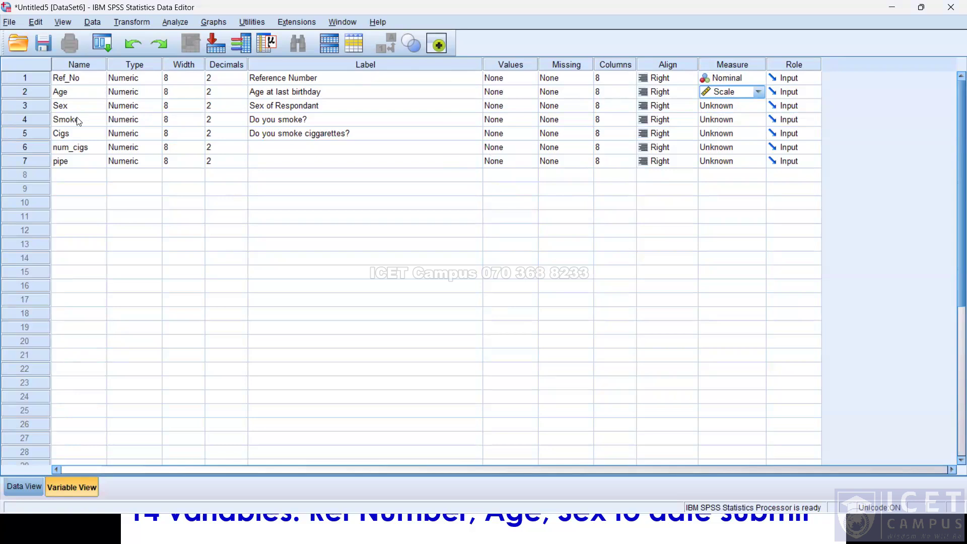
# Set Sex's measurement level to Nominal and define its value labels 1 = Male and 2 = Female.
pyautogui.click(747, 106)
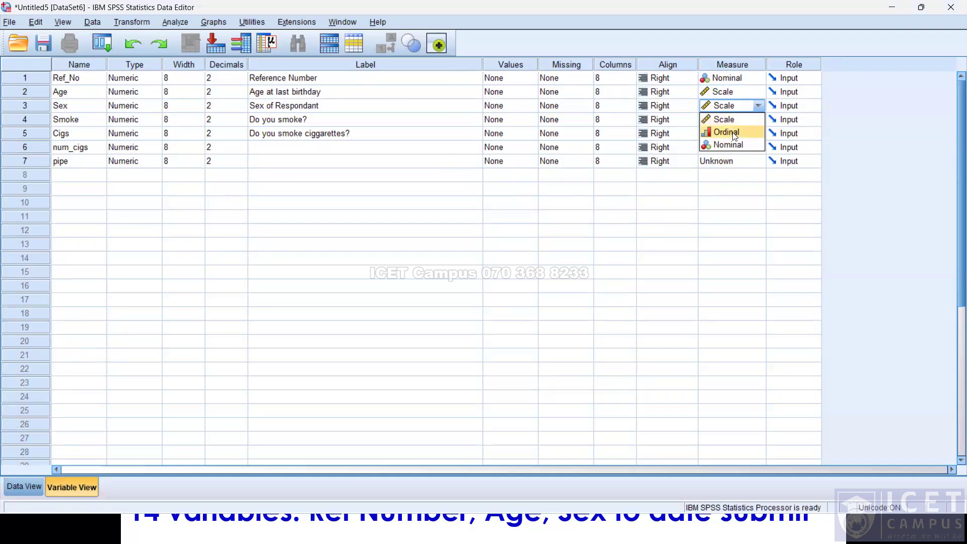
pyautogui.click(738, 145)
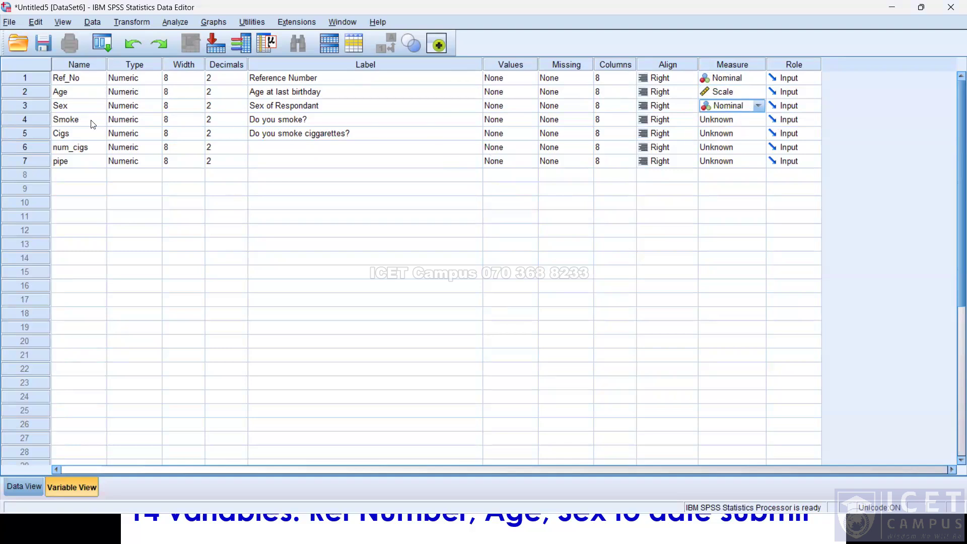
pyautogui.click(521, 107)
pyautogui.click(532, 107)
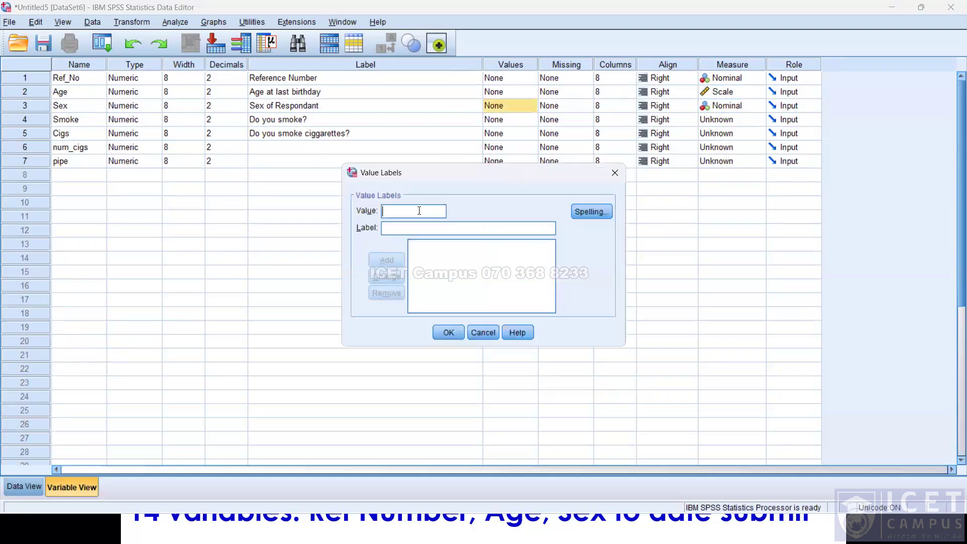
pyautogui.write('q')
pyautogui.press('BackSpace')
pyautogui.write('1')
pyautogui.press('Tab')
pyautogui.write('Male')
pyautogui.press('Return')
pyautogui.write('2')
pyautogui.press('Tab')
pyautogui.write('Female')
pyautogui.press('Return')
pyautogui.press('Return')
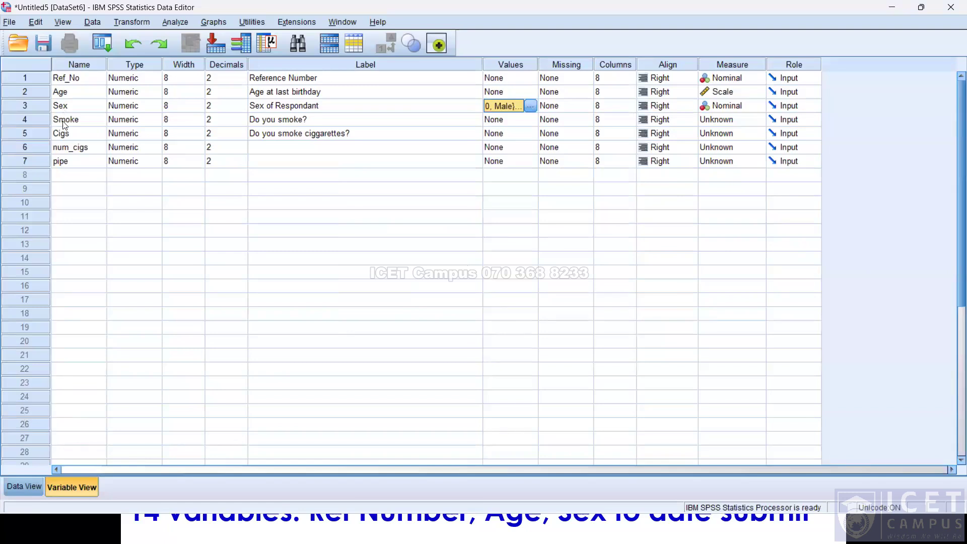
# Set the measurement level of both Smoke and Cigs to Nominal.
pyautogui.hotkey('alt', 'Tab')
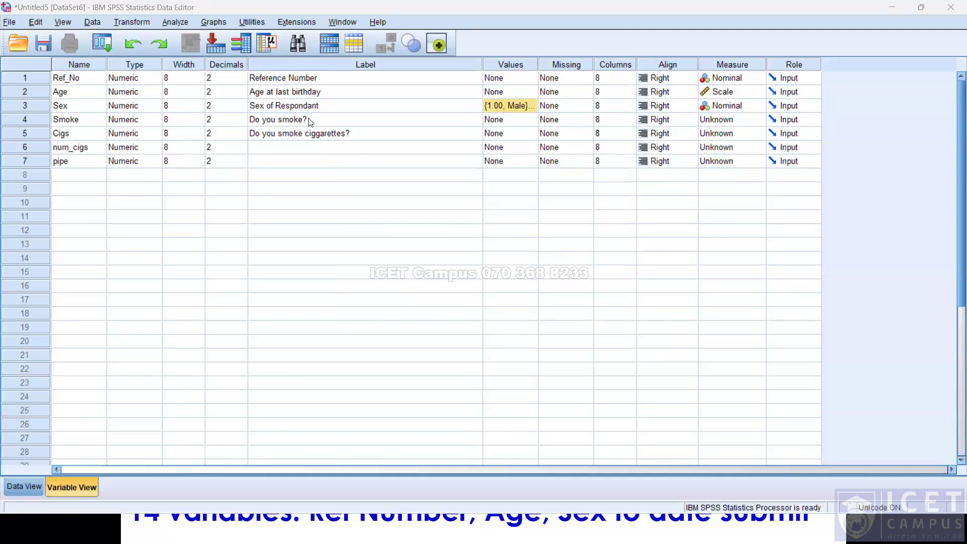
pyautogui.click(750, 126)
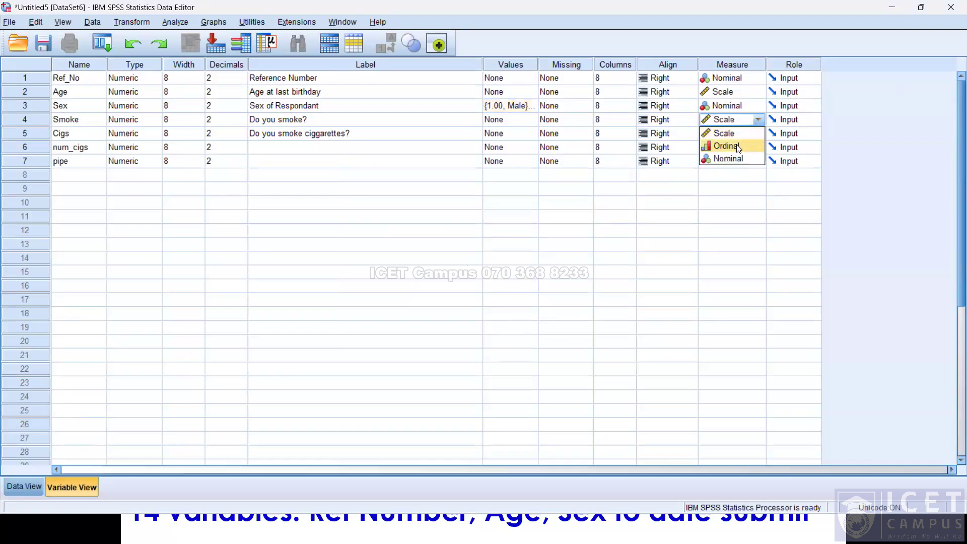
pyautogui.click(736, 161)
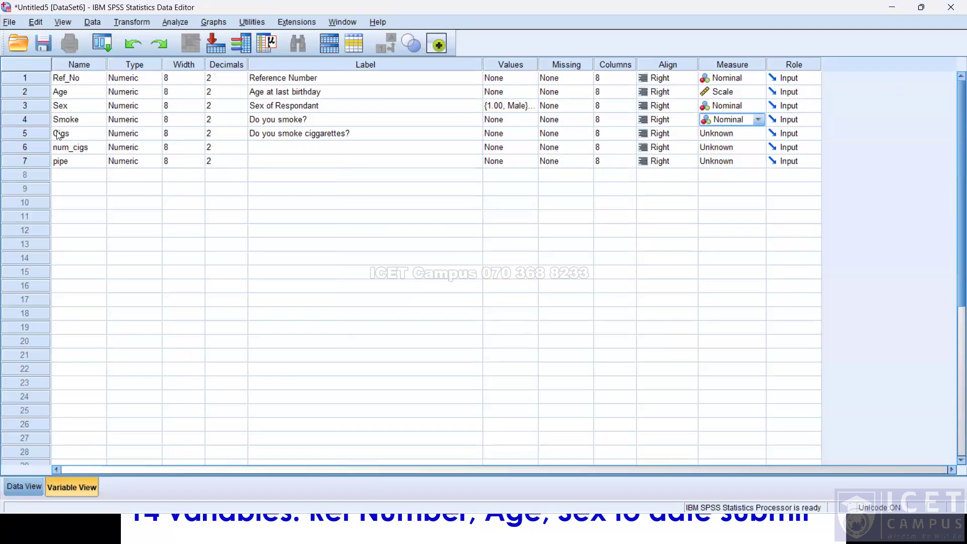
pyautogui.click(750, 134)
pyautogui.click(747, 138)
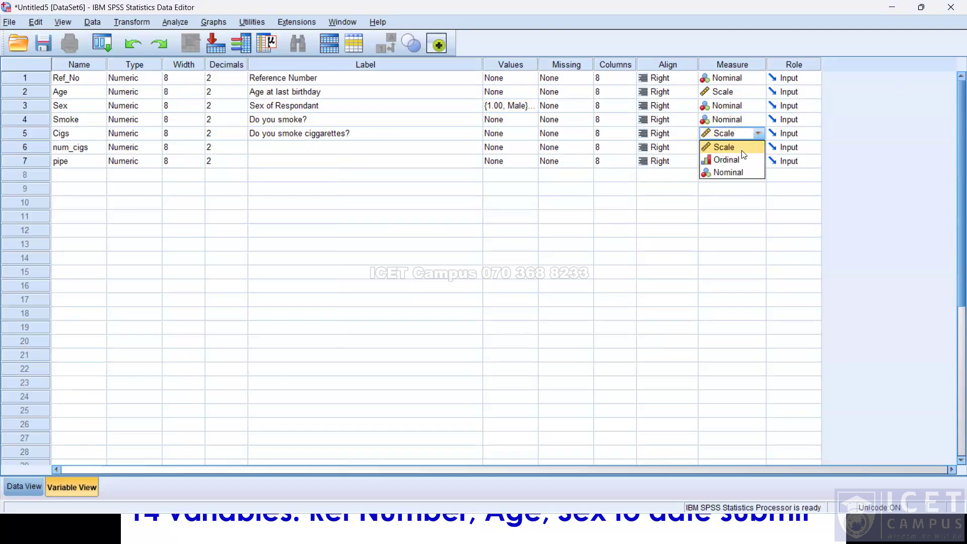
pyautogui.click(734, 174)
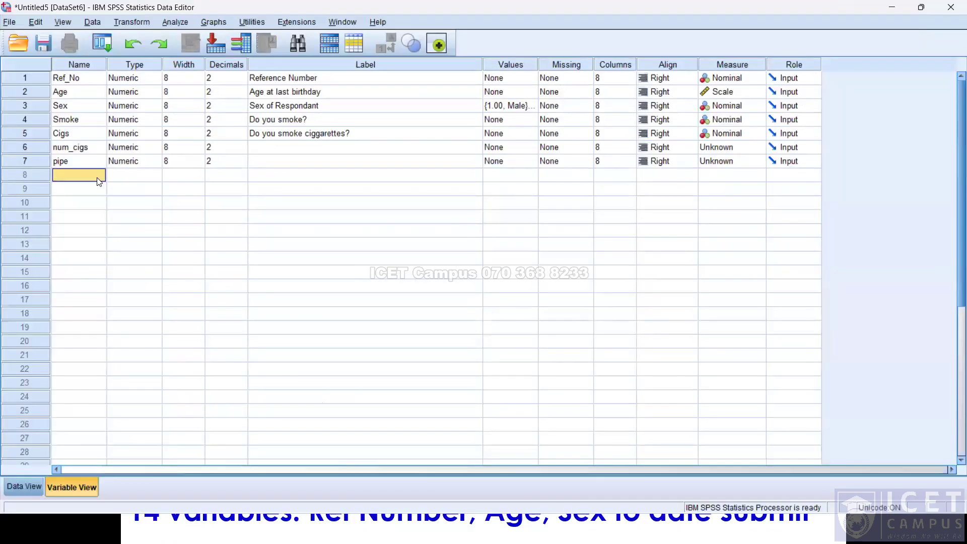
# Check the reference table and add an eighth variable named tax.
pyautogui.doubleClick(98, 178)
pyautogui.write('taxc')
pyautogui.press('Tab')
pyautogui.press('Tab')
pyautogui.press('Tab')
pyautogui.press('Tab')
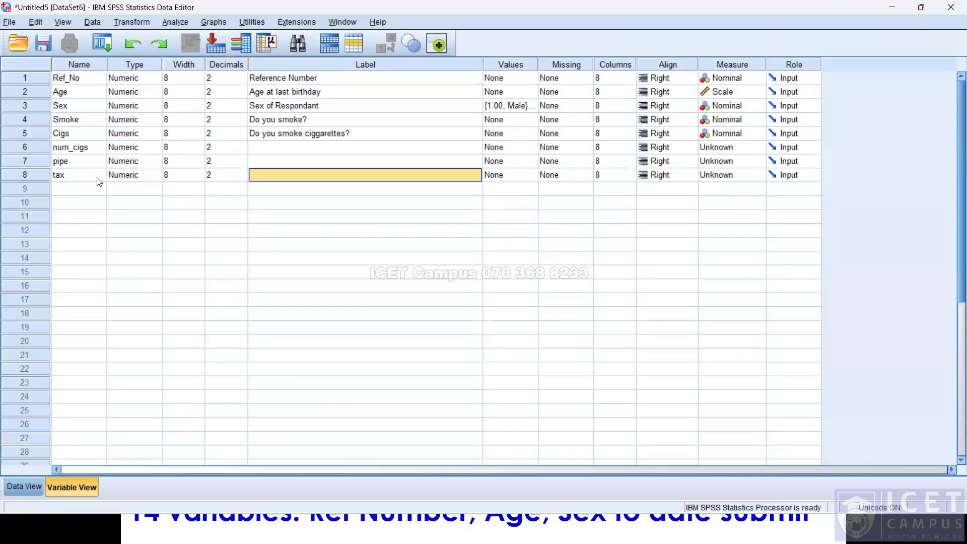
# Define tax's value labels: 1 = Strongly Agree, 2 = Agreee, 3 = Disagree, 4 = Strongly Disagere.
pyautogui.hotkey('alt', 'Tab')
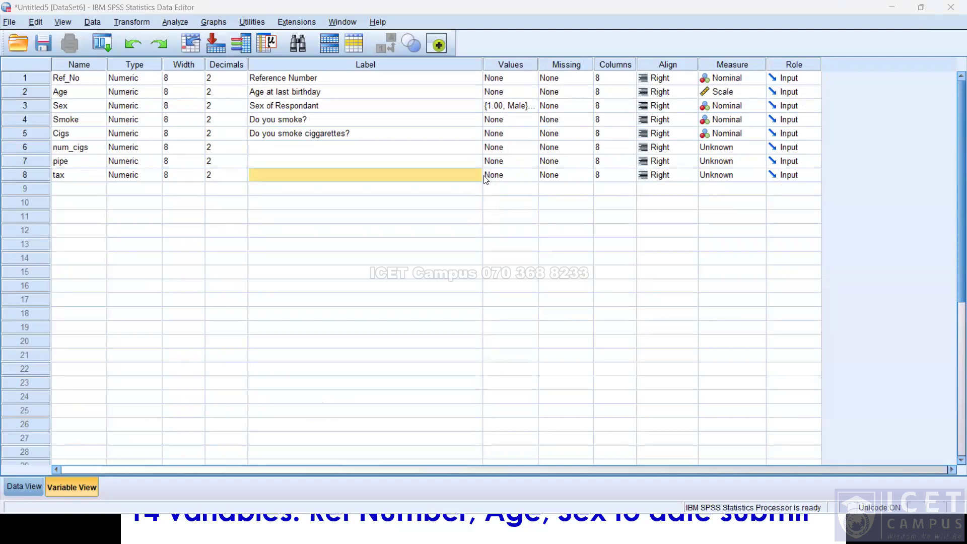
pyautogui.click(510, 177)
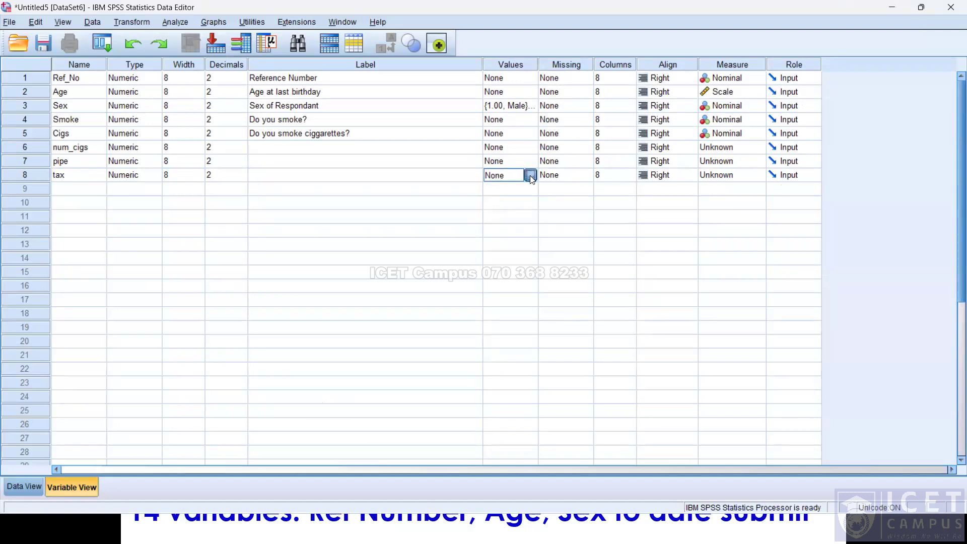
pyautogui.click(530, 175)
pyautogui.write('1')
pyautogui.press('Tab')
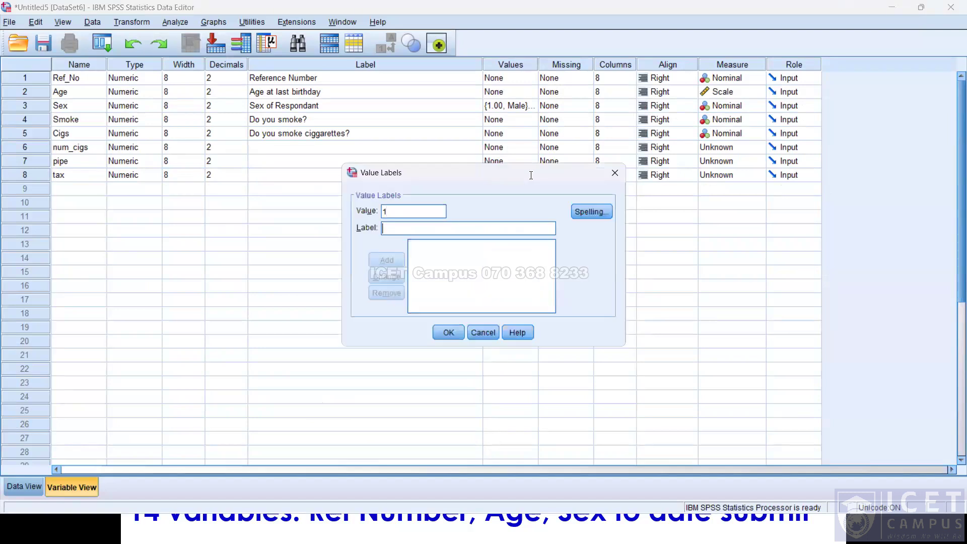
pyautogui.write('Stro')
pyautogui.press('BackSpace')
pyautogui.press('BackSpace')
pyautogui.write('rongly ')
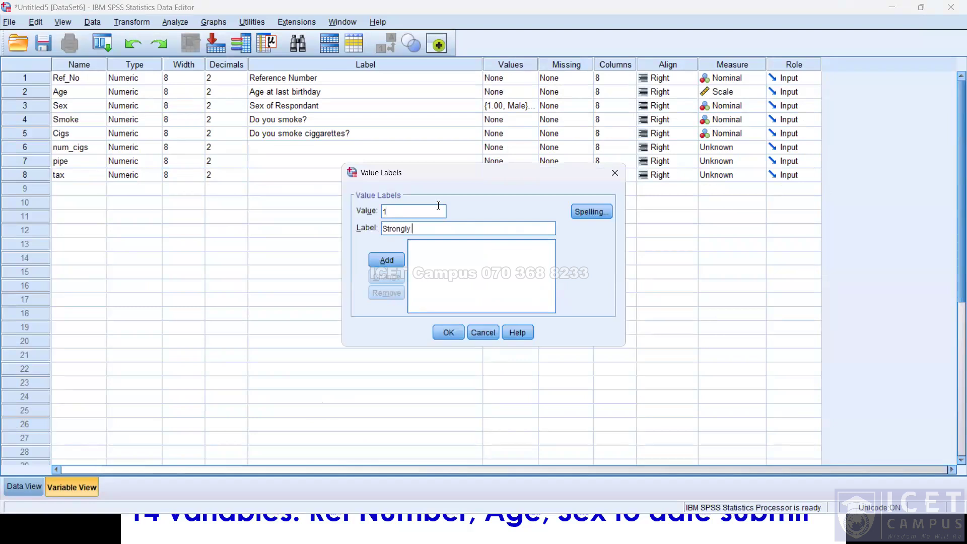
pyautogui.write('Agree')
pyautogui.press('Return')
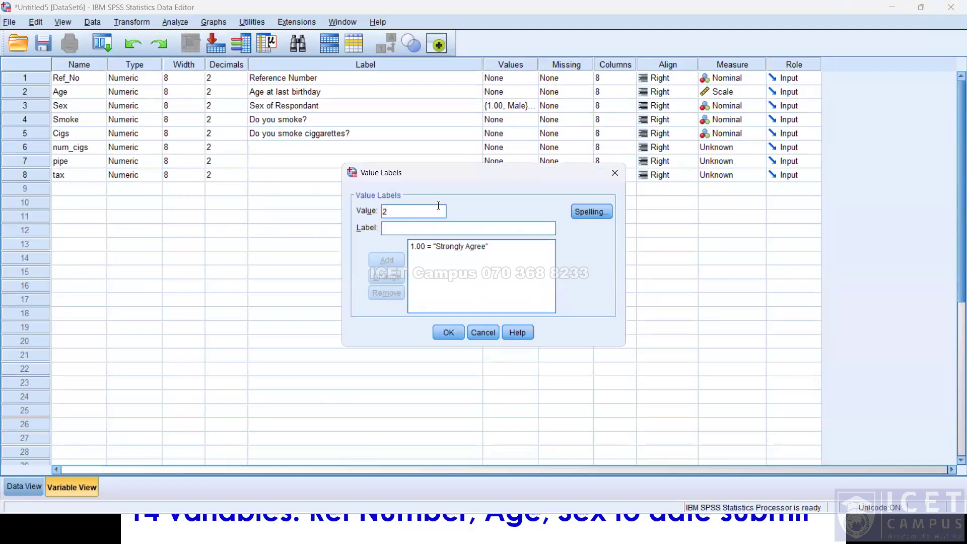
pyautogui.write('A')
pyautogui.press('BackSpace')
pyautogui.write('Agreee')
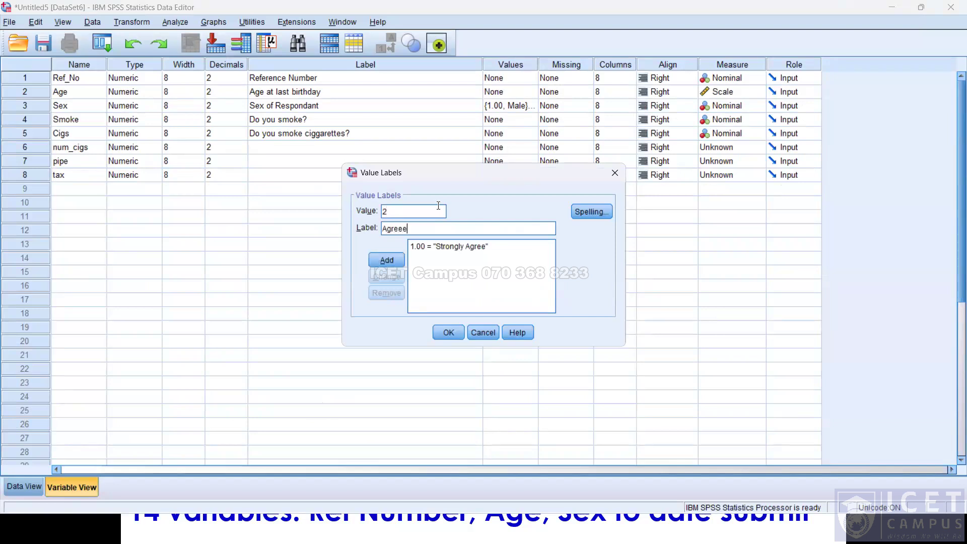
pyautogui.hotkey('alt', 'a')
pyautogui.write('3')
pyautogui.press('Tab')
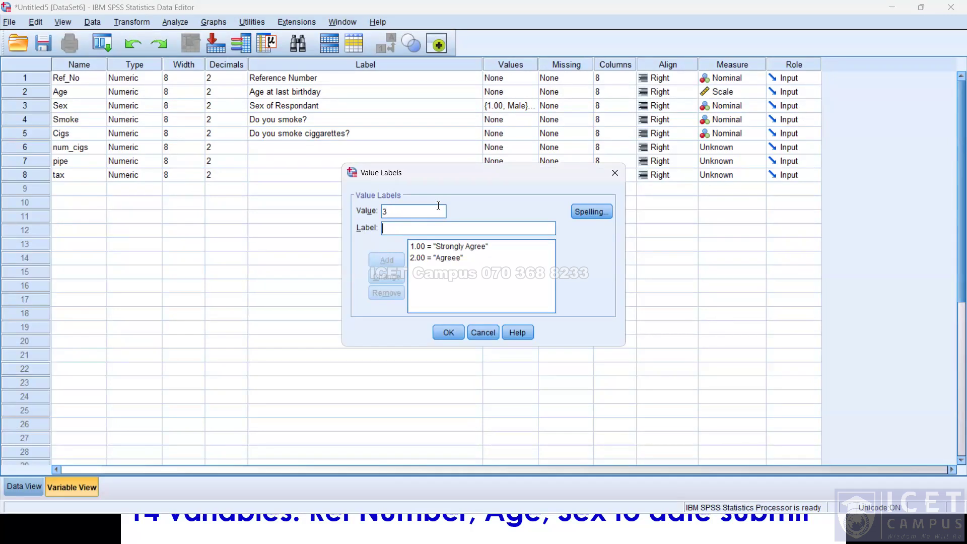
pyautogui.write('Disagree')
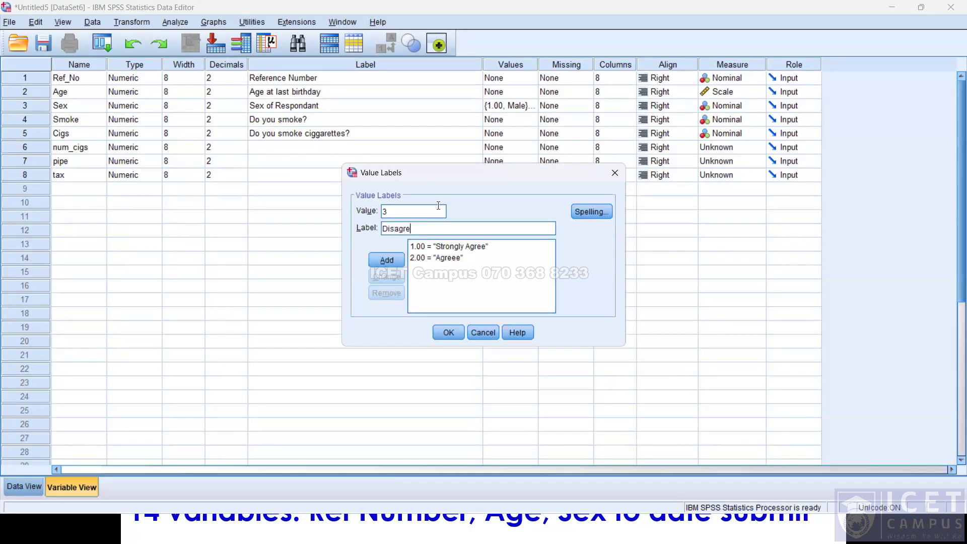
pyautogui.hotkey('alt', 'a')
pyautogui.write('4')
pyautogui.press('Tab')
pyautogui.write('Strongly Disa')
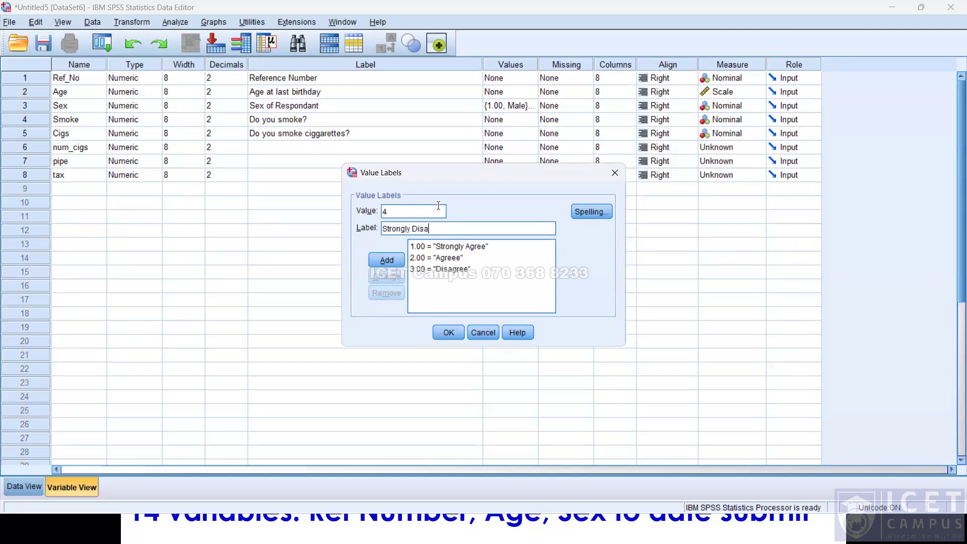
pyautogui.write('gere')
pyautogui.press('Return')
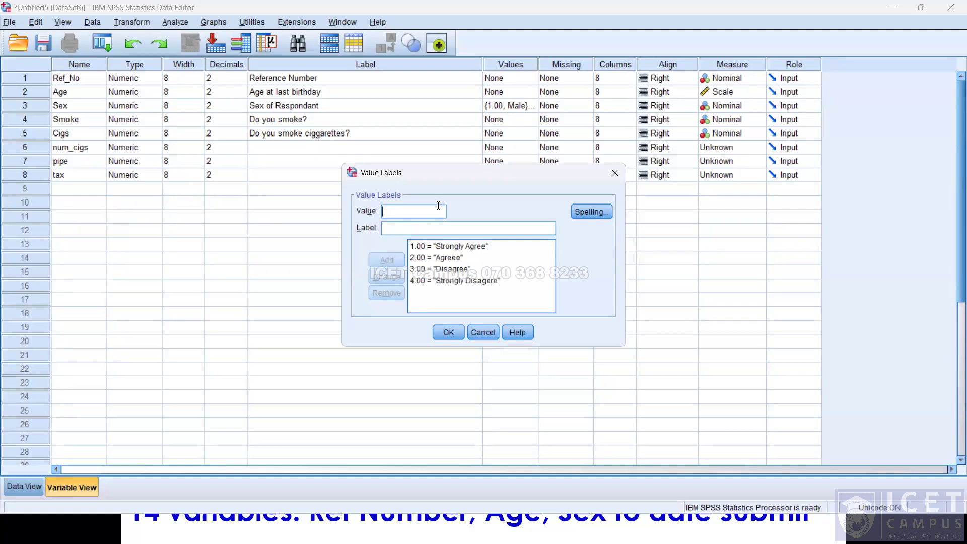
pyautogui.click(449, 333)
# Set the measurement level of tax to Ordinal and of num_cigs to Scale.
pyautogui.click(720, 176)
pyautogui.click(727, 184)
pyautogui.click(727, 180)
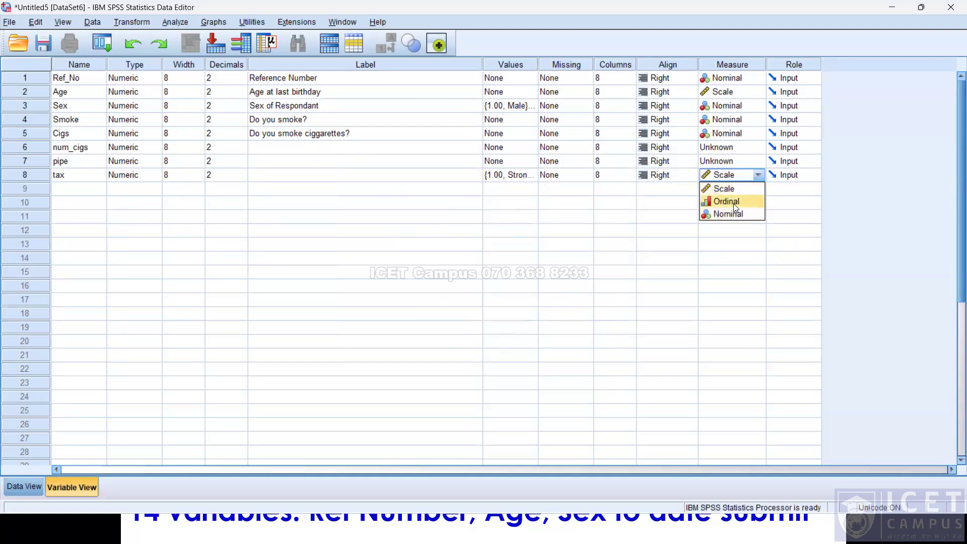
pyautogui.click(734, 203)
pyautogui.click(732, 146)
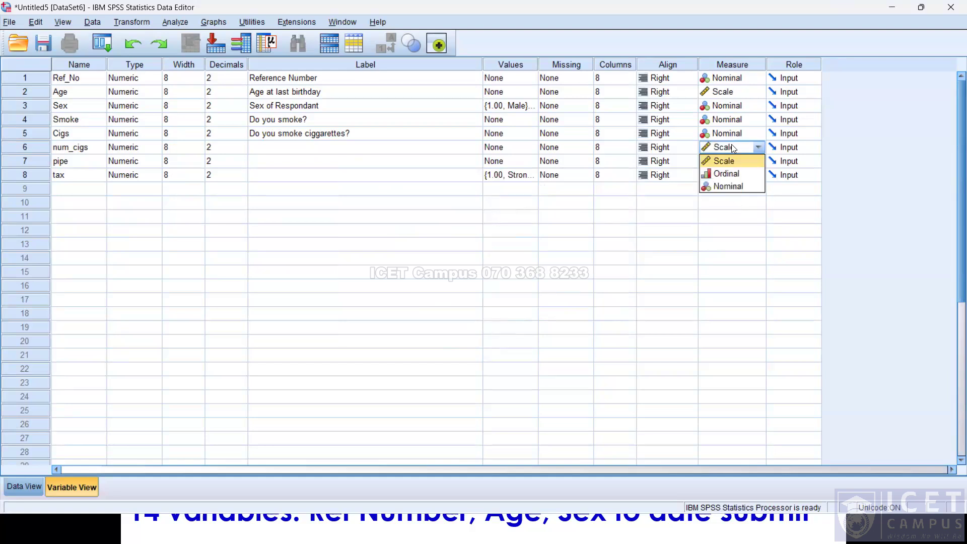
pyautogui.click(728, 162)
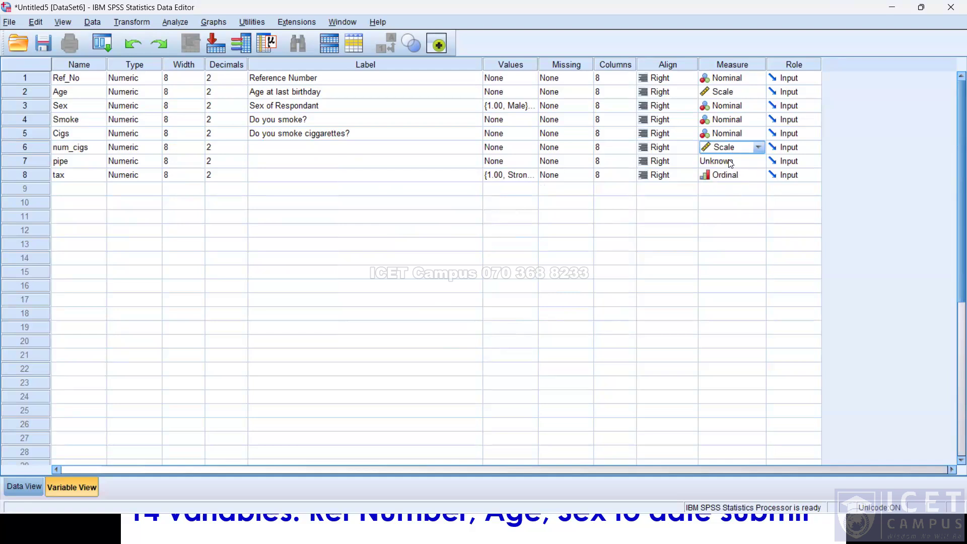
# Set the measurement level of pipe to Nominal.
pyautogui.hotkey('alt', 'Tab')
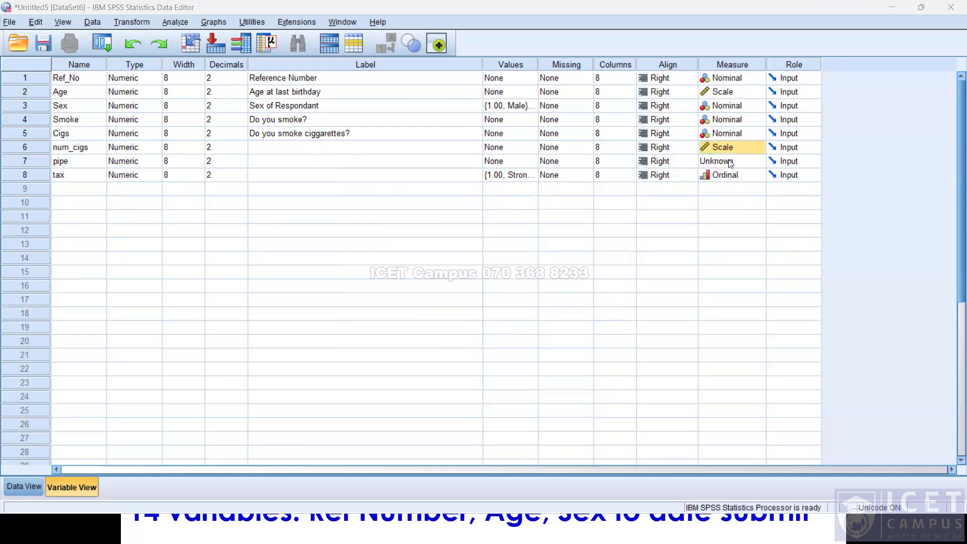
pyautogui.click(730, 164)
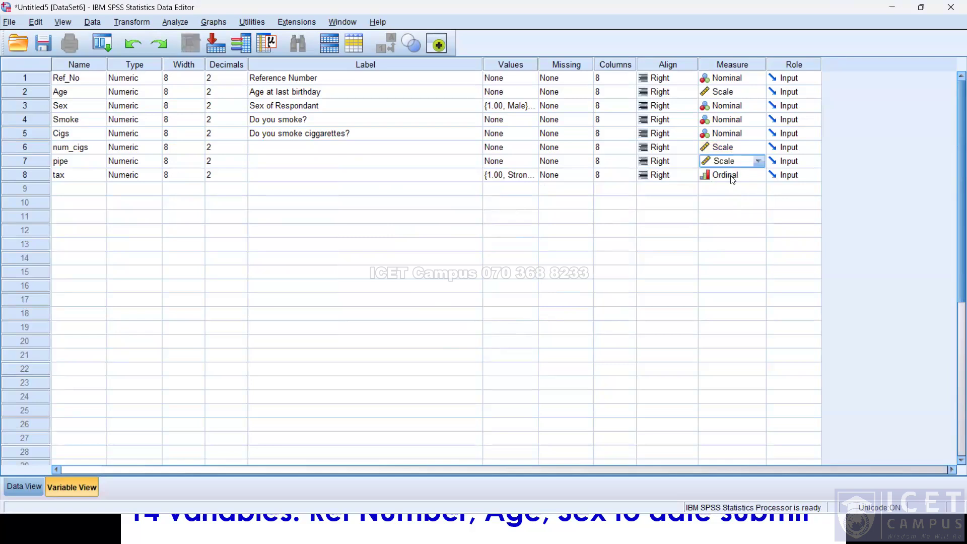
pyautogui.click(731, 167)
pyautogui.click(741, 201)
# Close the untitled dataset without saving changes.
pyautogui.hotkey('alt', 'Tab')
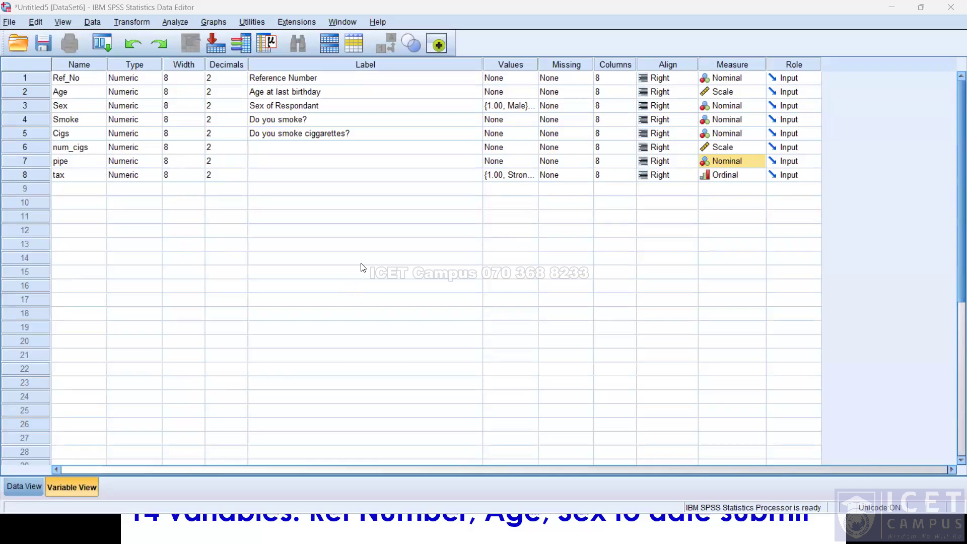
pyautogui.click(951, 2)
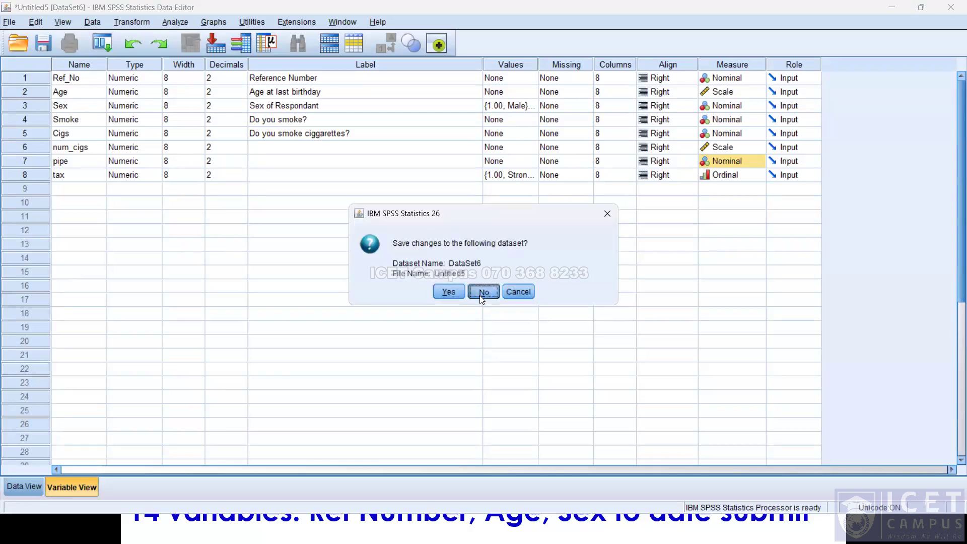
pyautogui.click(483, 292)
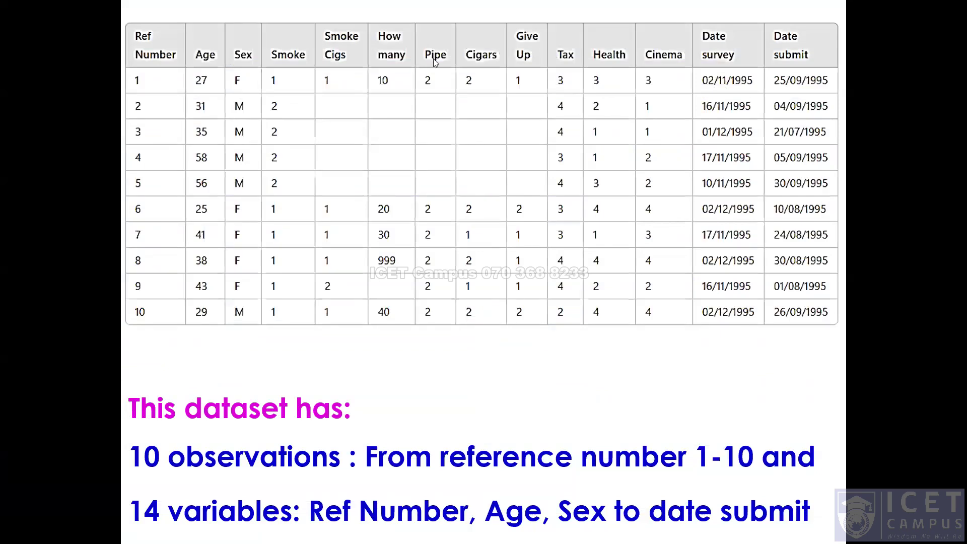
# Inspect the value labels of the tax variable in the completed Day_01 dataset.
pyautogui.hotkey('alt', 'Tab')
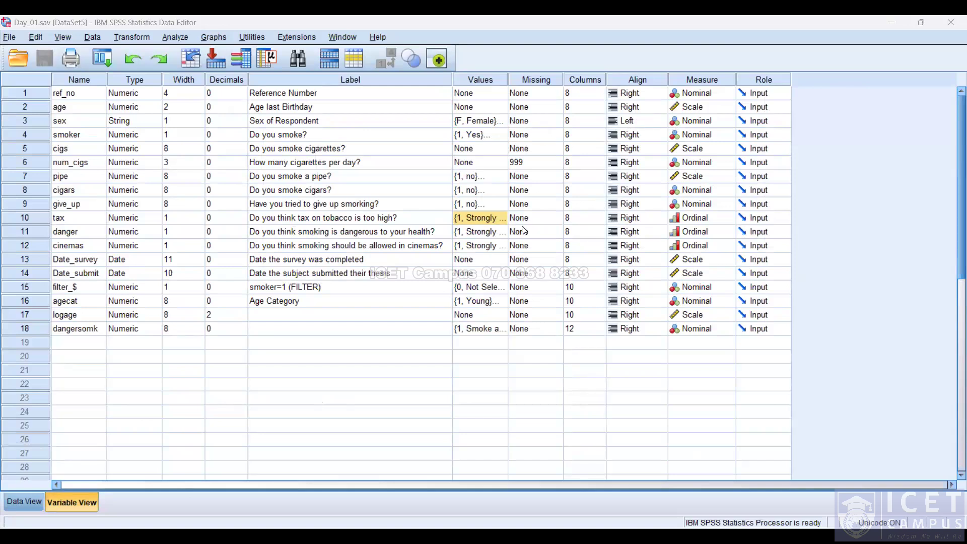
pyautogui.click(494, 222)
pyautogui.click(501, 218)
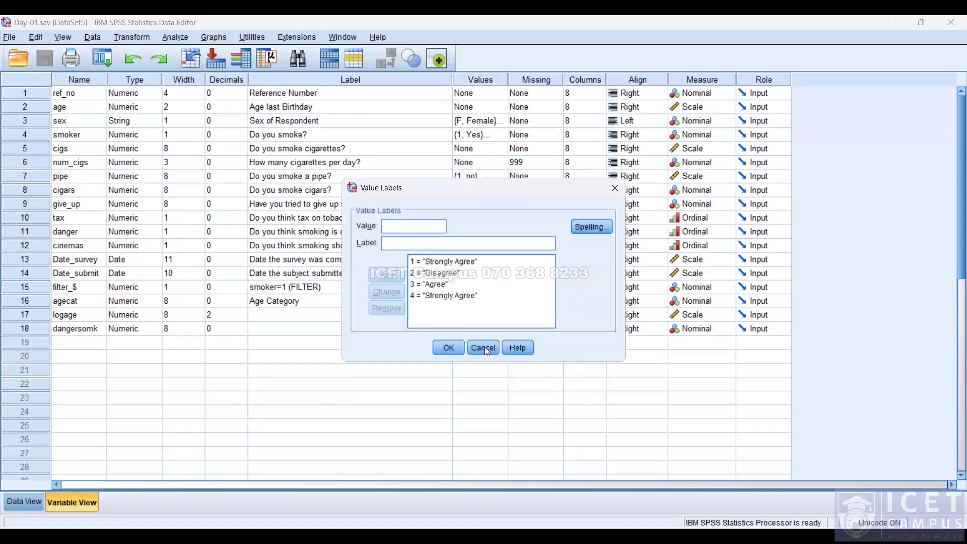
pyautogui.click(484, 347)
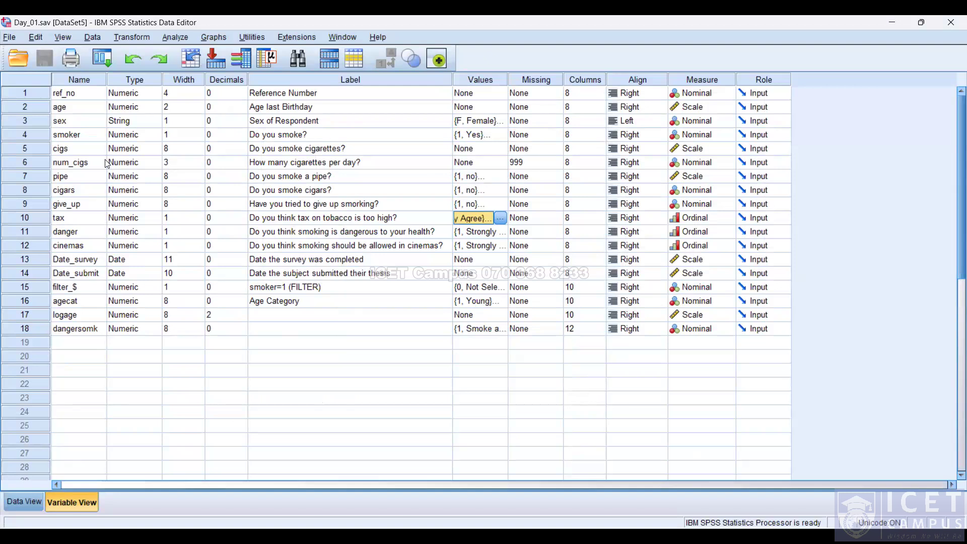
pyautogui.click(500, 218)
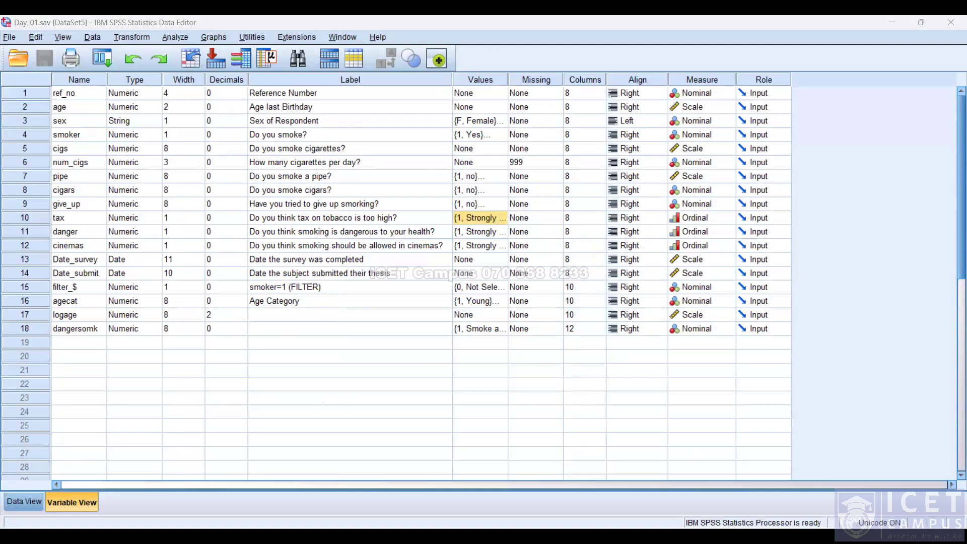
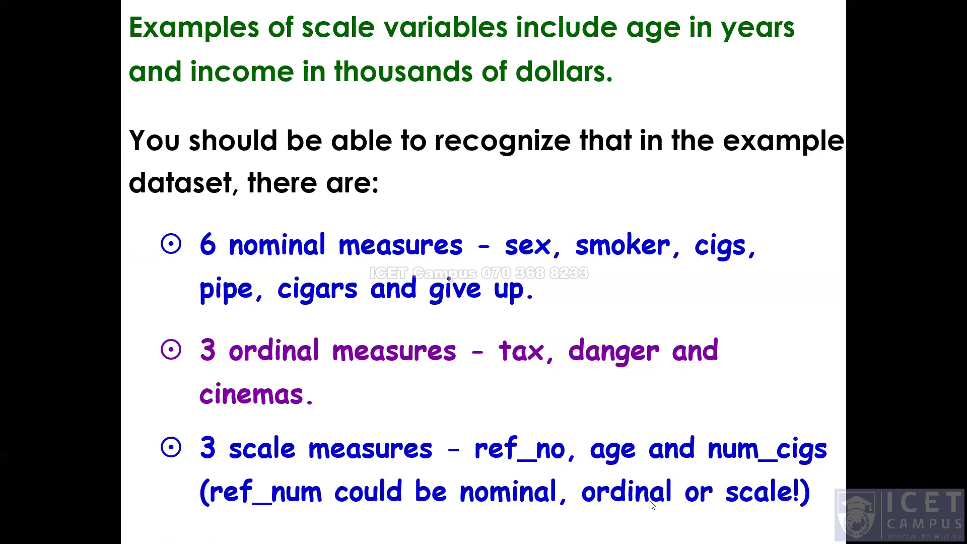
pyautogui.press('Right')
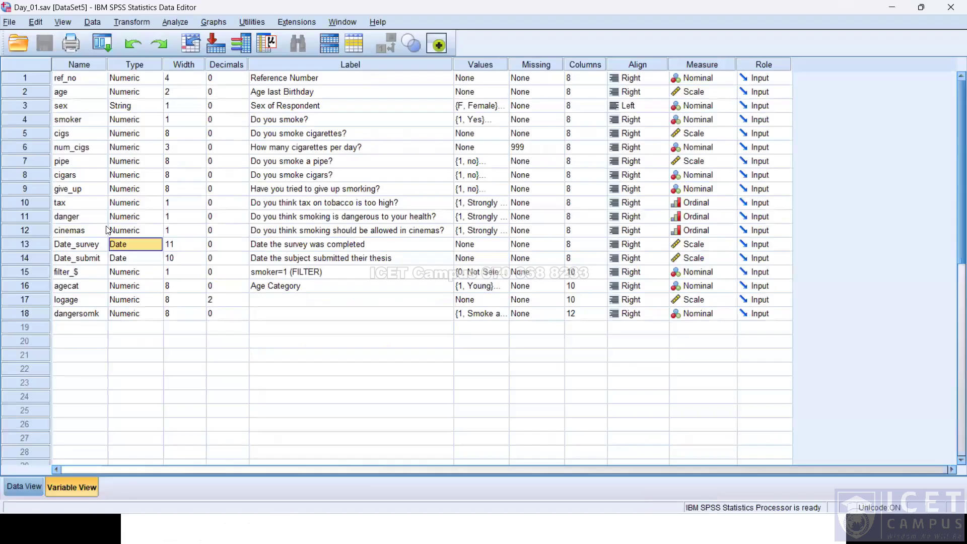
pyautogui.click(953, 6)
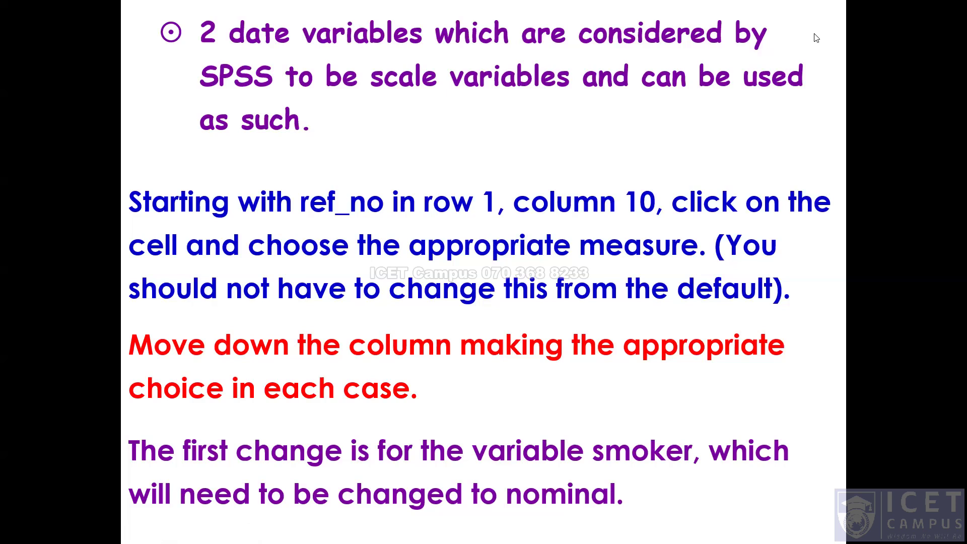
pyautogui.press('Right')
pyautogui.press('Right')
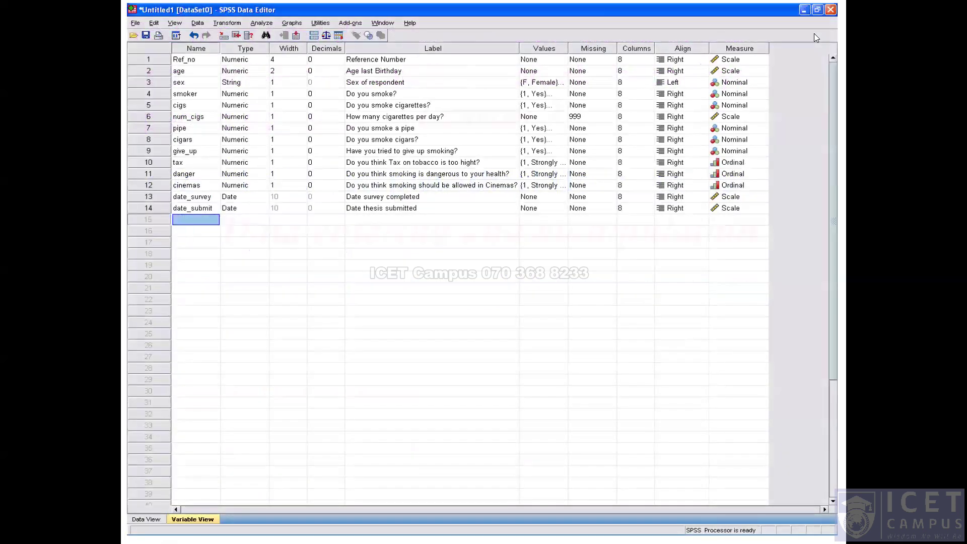
pyautogui.press('Right')
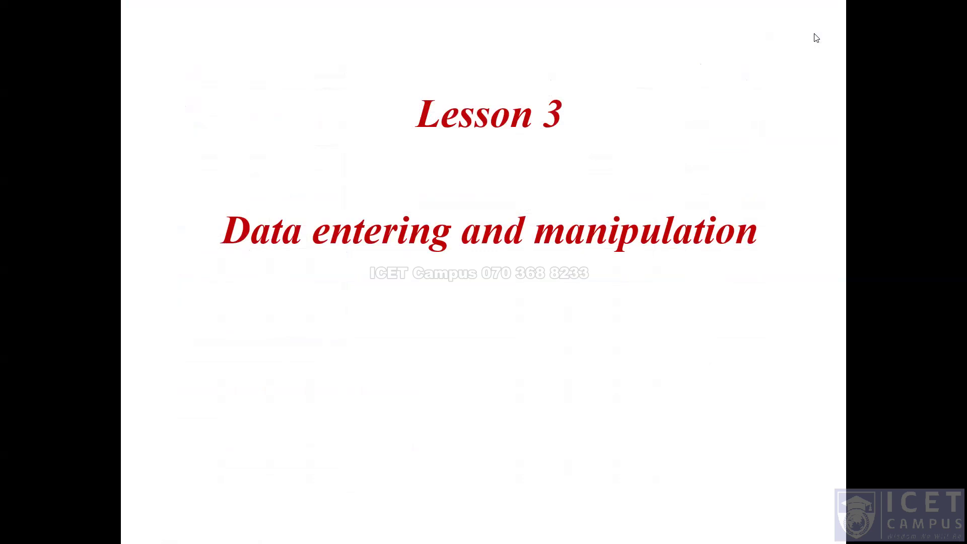
# Switch to the Day_01 dataset and toggle between its Data View and Variable View to compare them.
pyautogui.hotkey('alt', 'Tab')
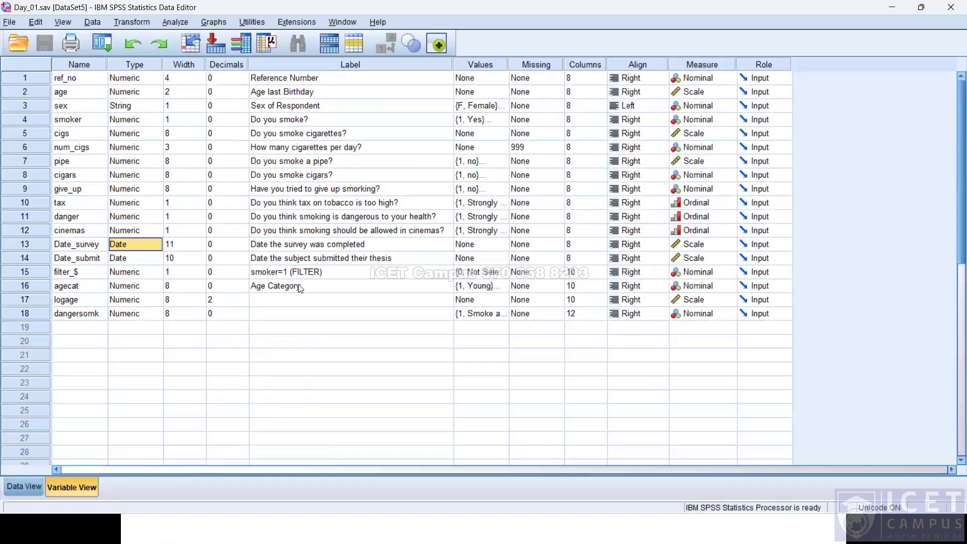
pyautogui.click(22, 481)
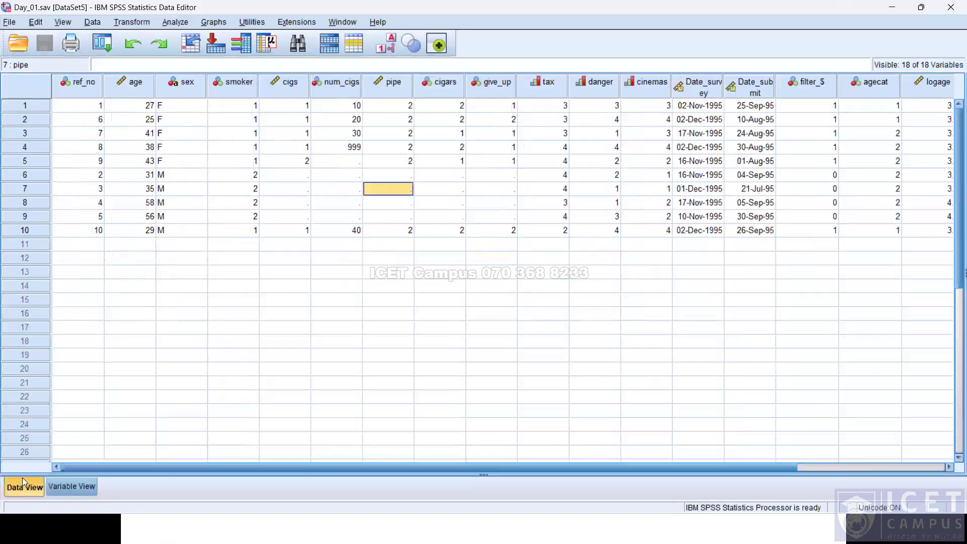
pyautogui.click(84, 481)
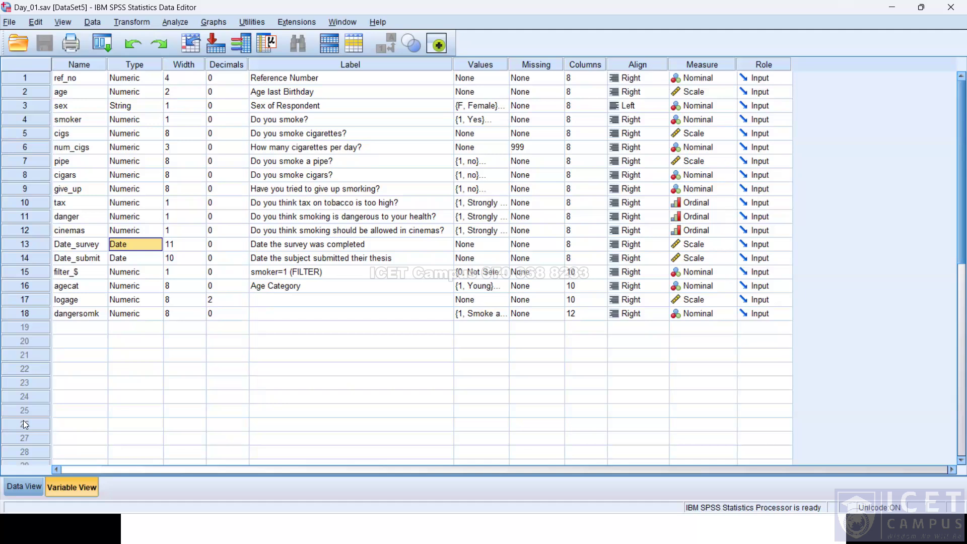
pyautogui.click(24, 487)
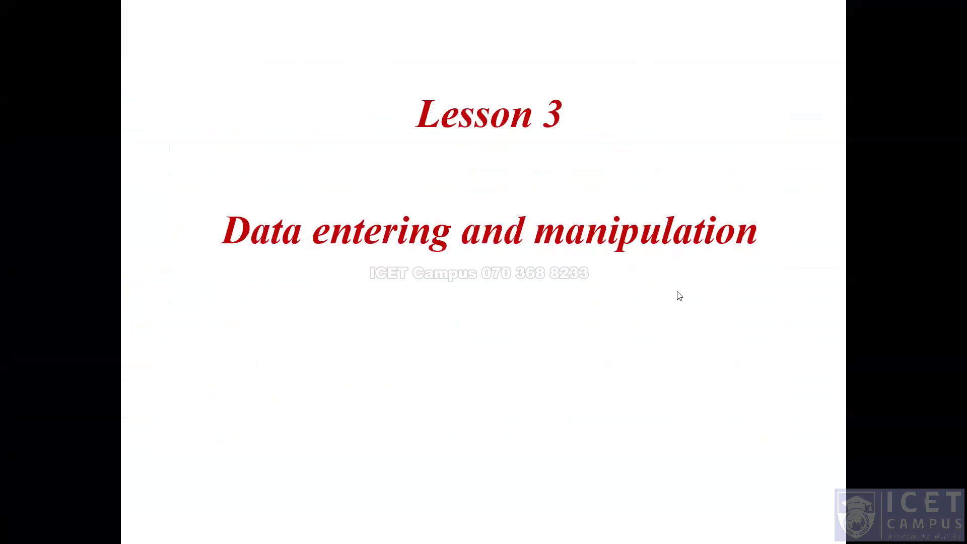
pyautogui.press('Right')
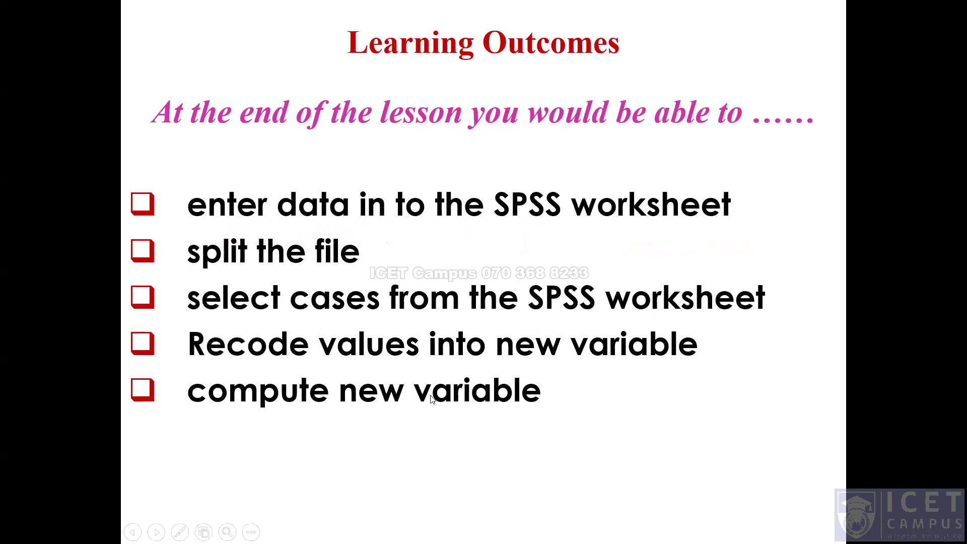
pyautogui.click(545, 210)
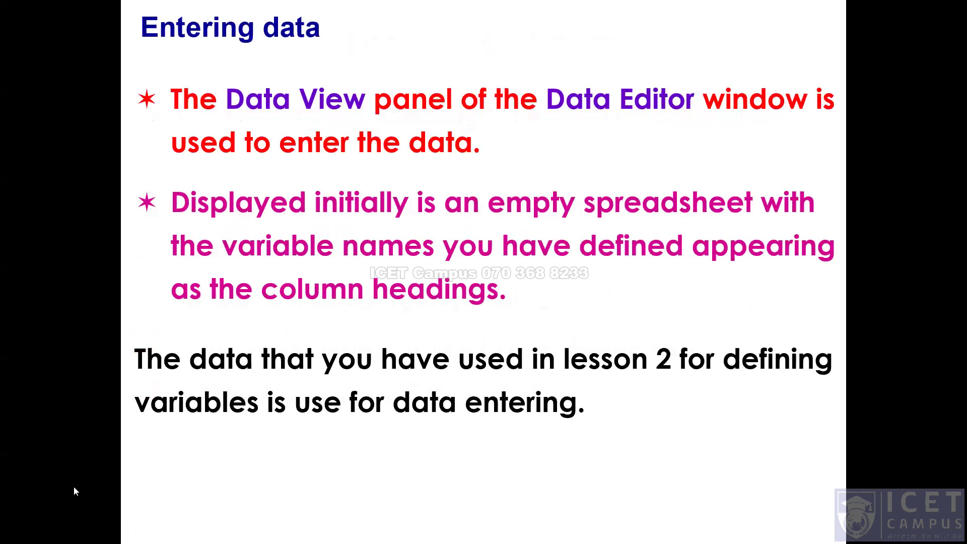
pyautogui.hotkey('alt', 'Tab')
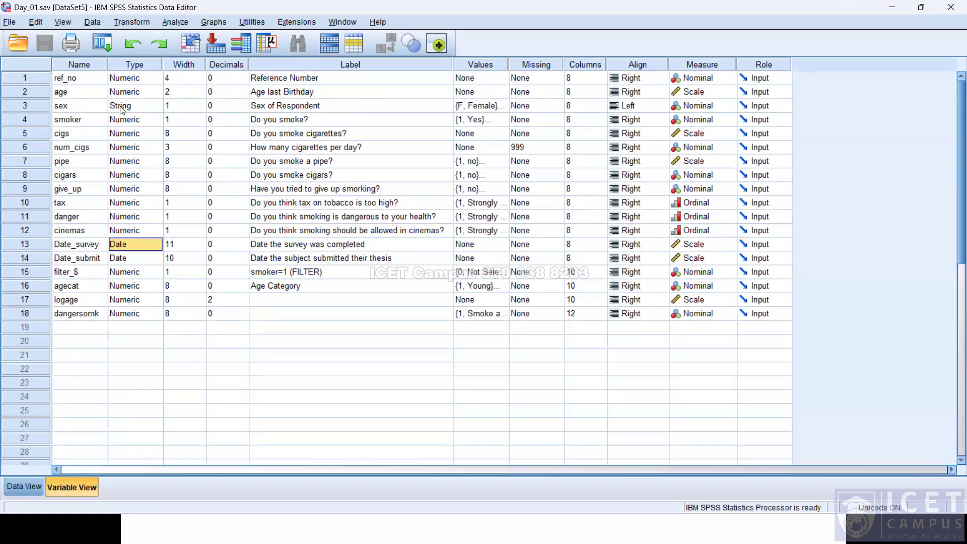
pyautogui.hotkey('alt', 'Tab')
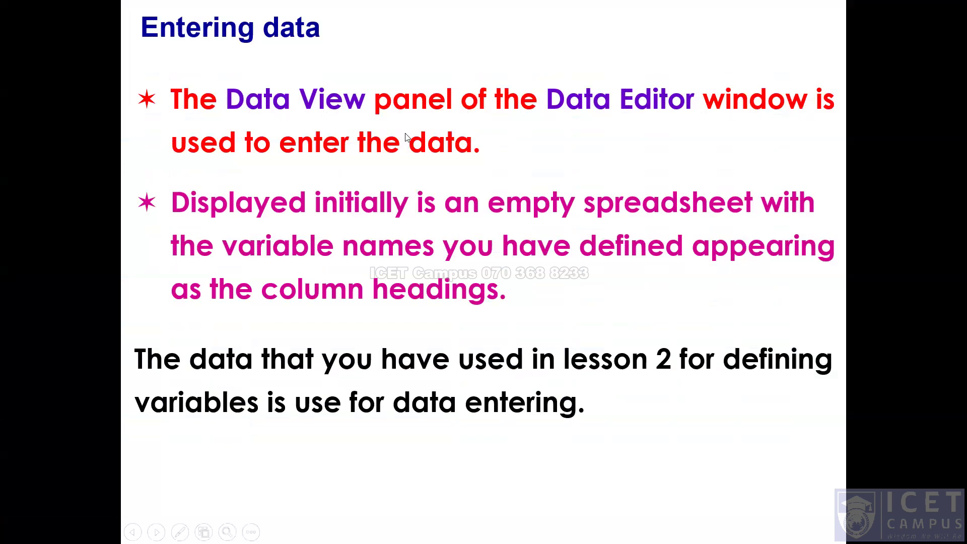
pyautogui.hotkey('alt', 'Tab')
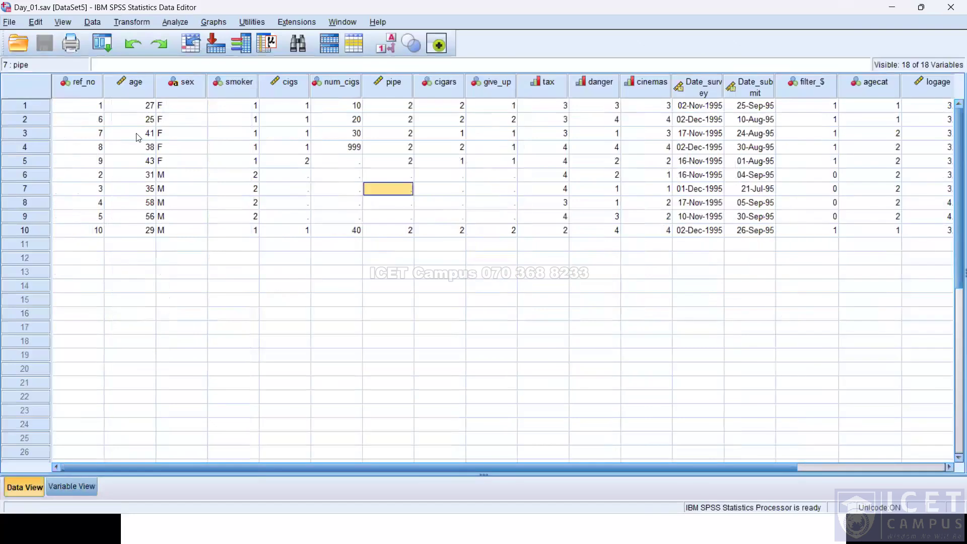
pyautogui.hotkey('alt', 'Tab')
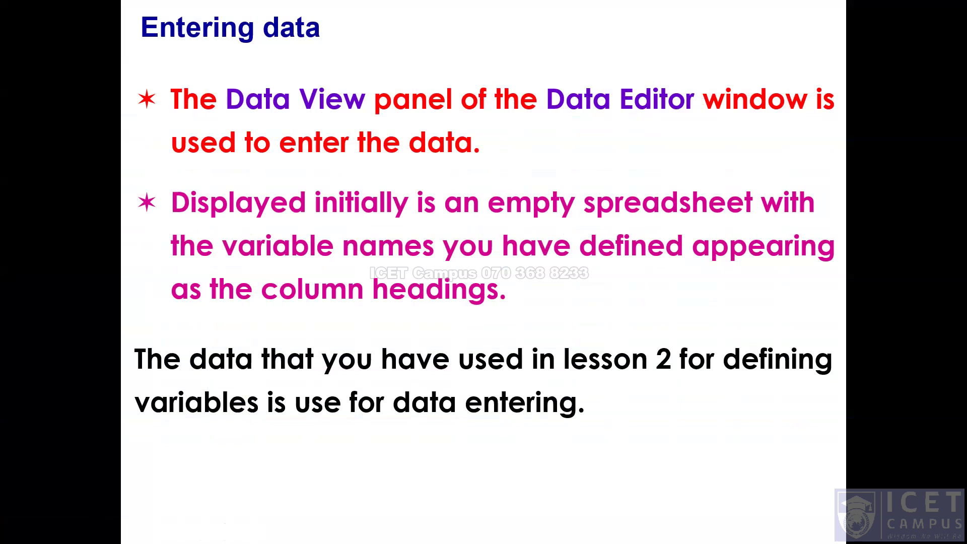
pyautogui.hotkey('alt', 'Tab')
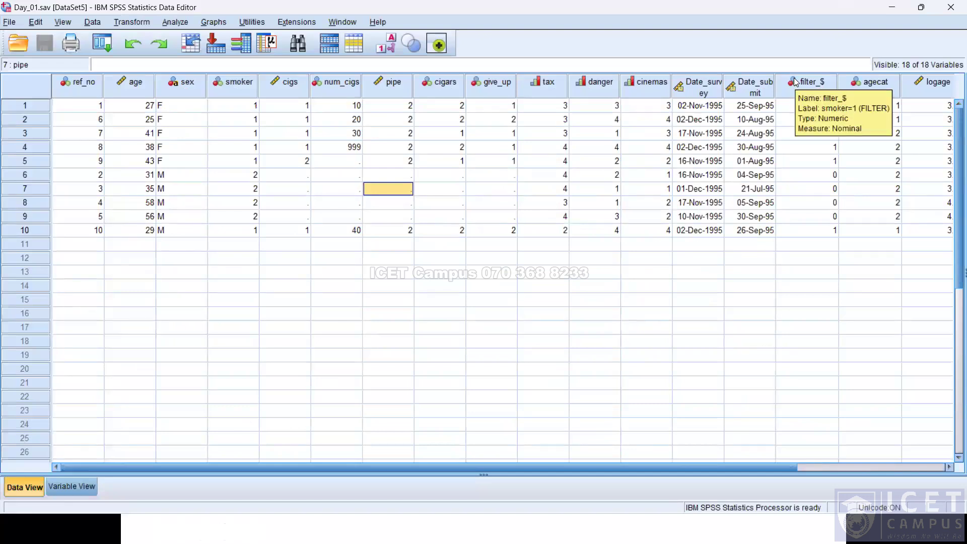
pyautogui.hotkey('alt', 'Tab')
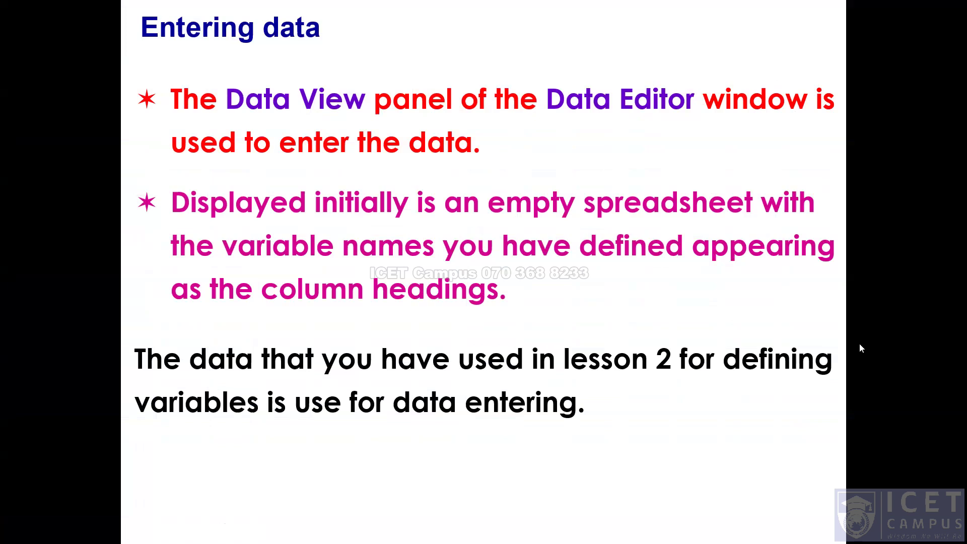
pyautogui.click(646, 261)
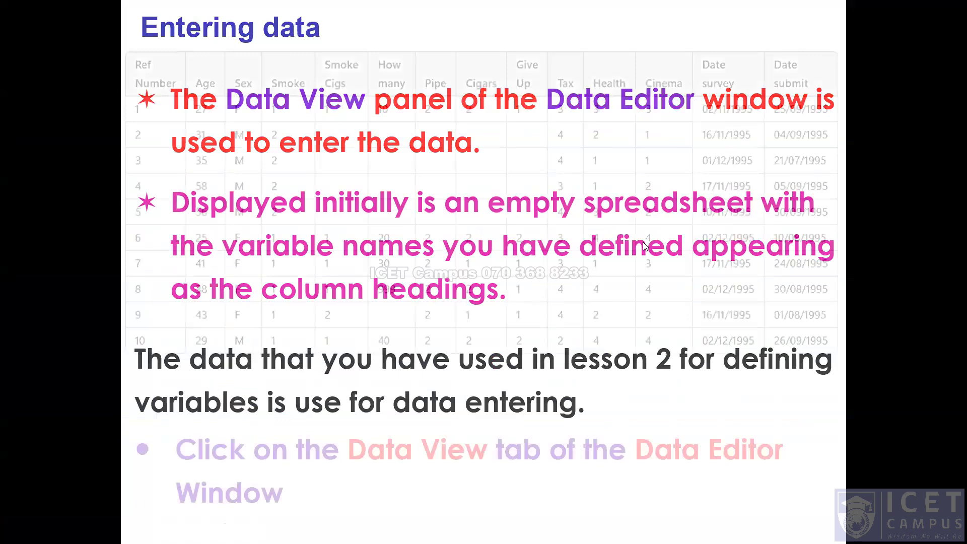